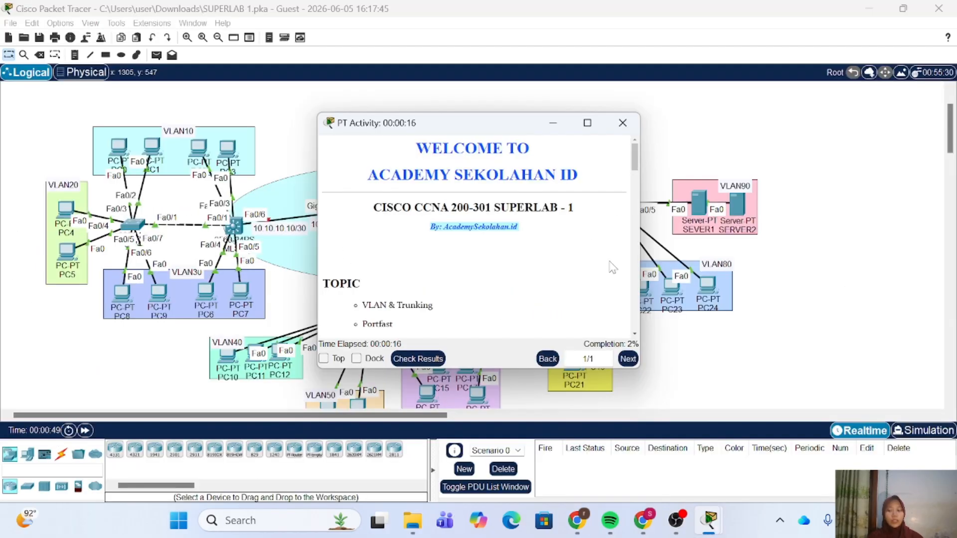
Step: Dock the activity instructions beside the topology and review the basic configuration and VLAN tasks against the network layout
{"action": "left_click", "coordinate": [356, 359]}
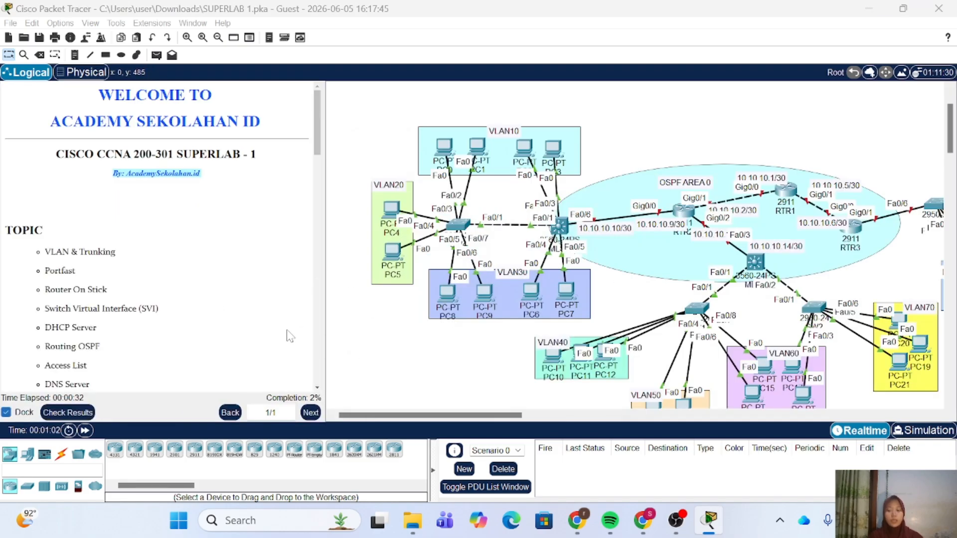
{"action": "scroll", "coordinate": [193, 267], "scroll_direction": "down", "scroll_amount": 3}
{"action": "scroll", "coordinate": [197, 240], "scroll_direction": "down", "scroll_amount": 10}
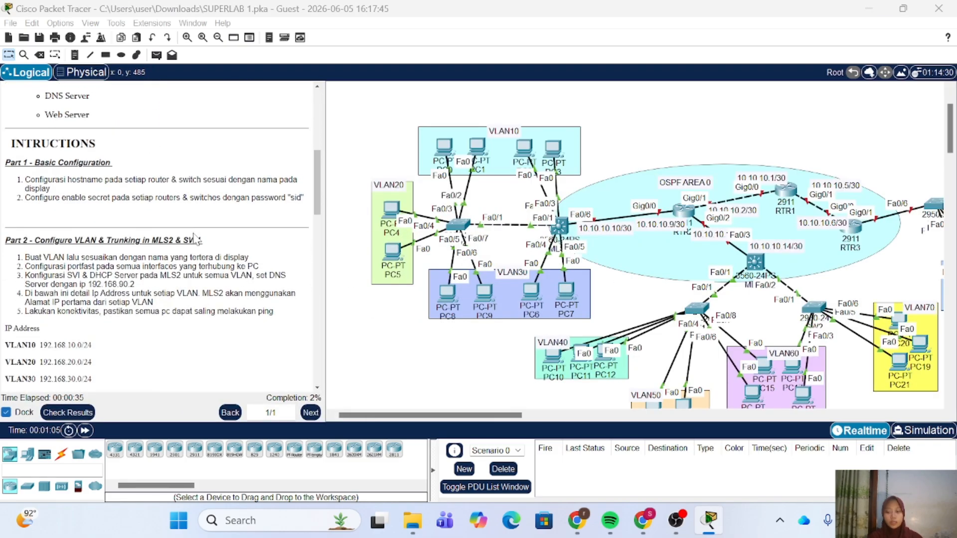
{"action": "scroll", "coordinate": [197, 239], "scroll_direction": "up", "scroll_amount": 5}
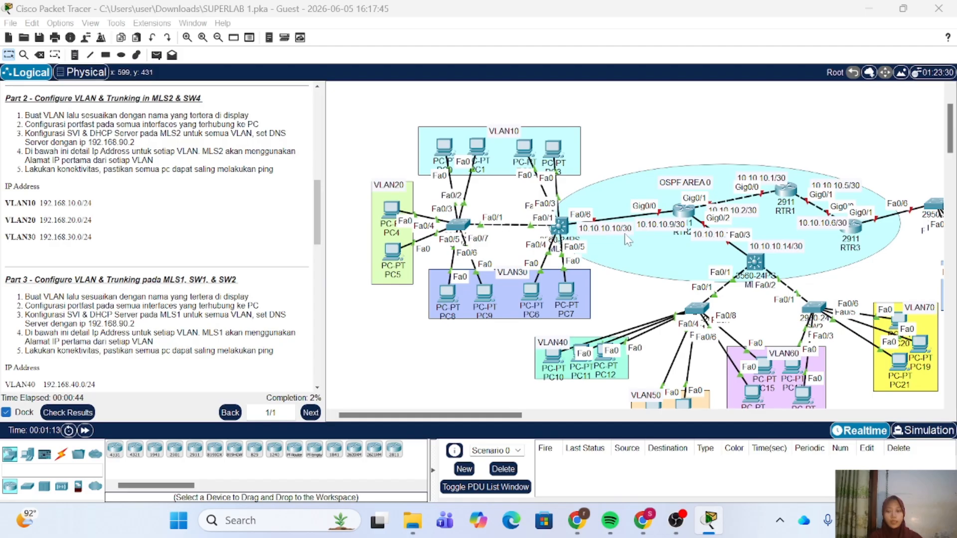
{"action": "scroll", "coordinate": [613, 237], "scroll_direction": "right", "scroll_amount": 10}
{"action": "scroll", "coordinate": [623, 239], "scroll_direction": "left", "scroll_amount": 6}
{"action": "scroll", "coordinate": [626, 240], "scroll_direction": "left", "scroll_amount": 4}
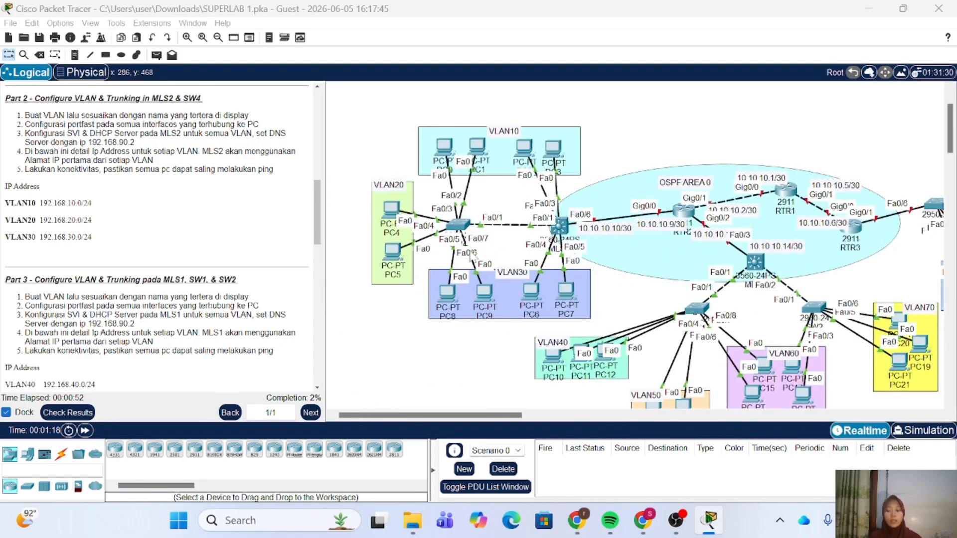
{"action": "scroll", "coordinate": [244, 210], "scroll_direction": "down", "scroll_amount": 3}
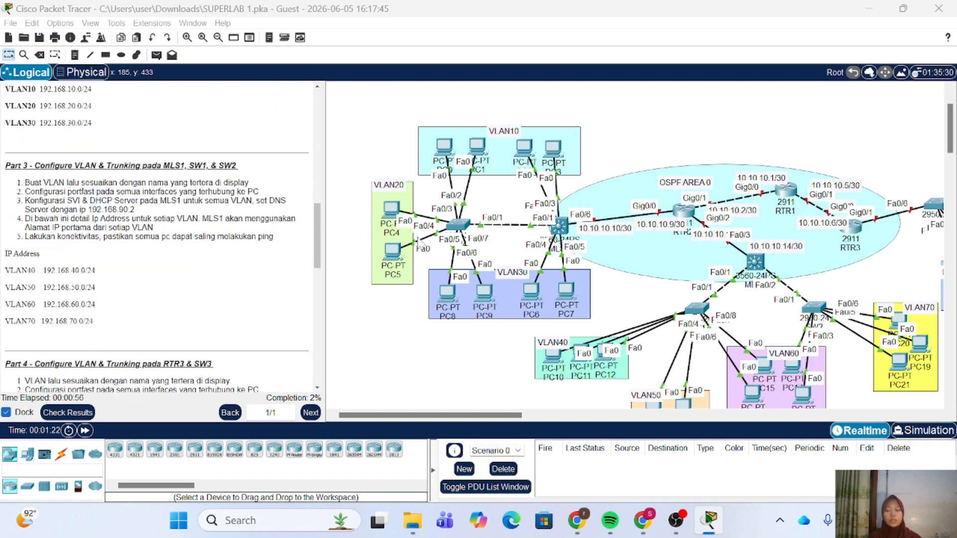
{"action": "scroll", "coordinate": [110, 222], "scroll_direction": "down", "scroll_amount": 3}
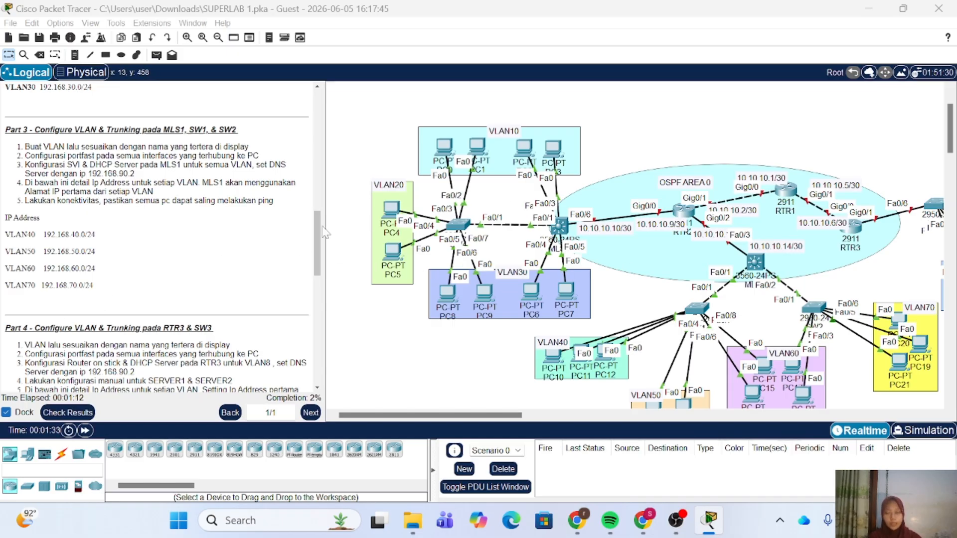
{"action": "scroll", "coordinate": [159, 234], "scroll_direction": "up", "scroll_amount": 10}
{"action": "scroll", "coordinate": [65, 157], "scroll_direction": "down", "scroll_amount": 5}
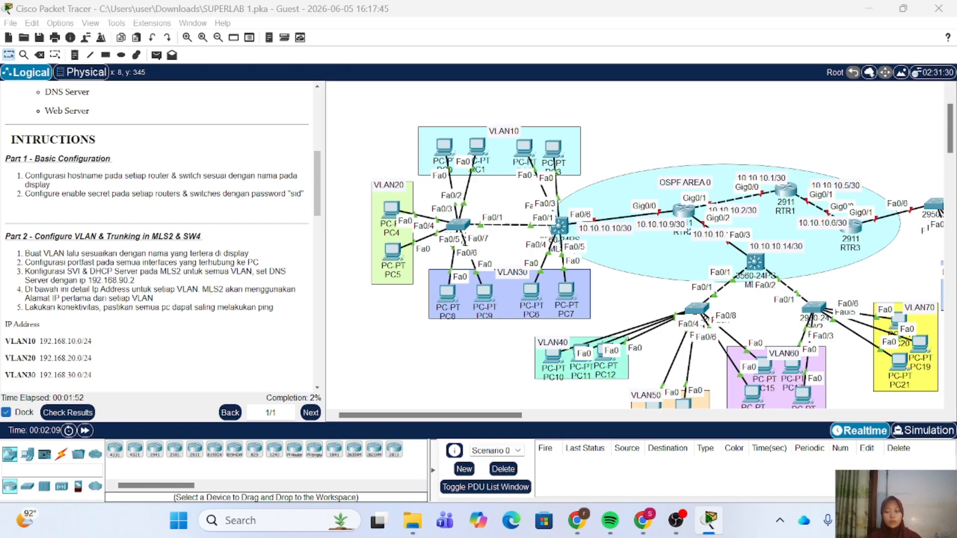
{"action": "scroll", "coordinate": [189, 319], "scroll_direction": "down", "scroll_amount": 6}
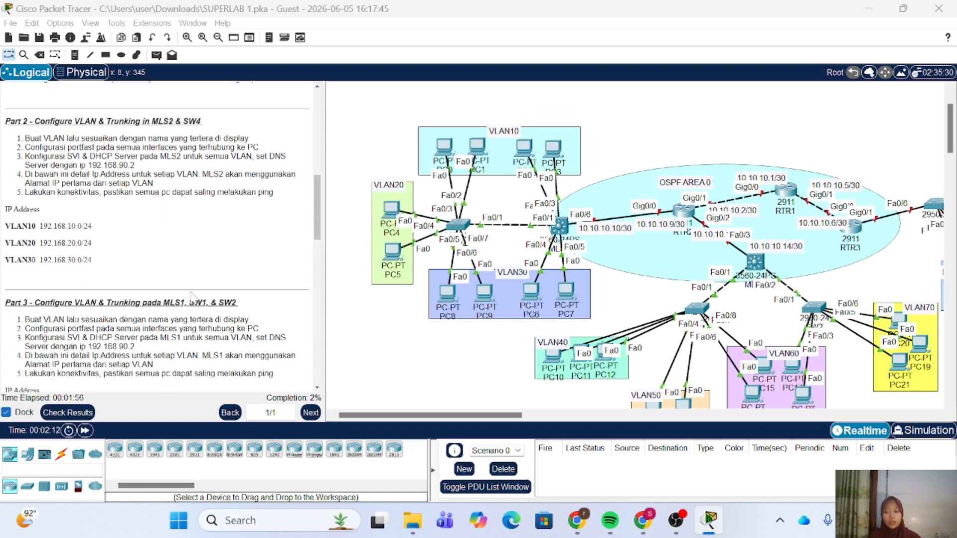
{"action": "scroll", "coordinate": [193, 298], "scroll_direction": "up", "scroll_amount": 5}
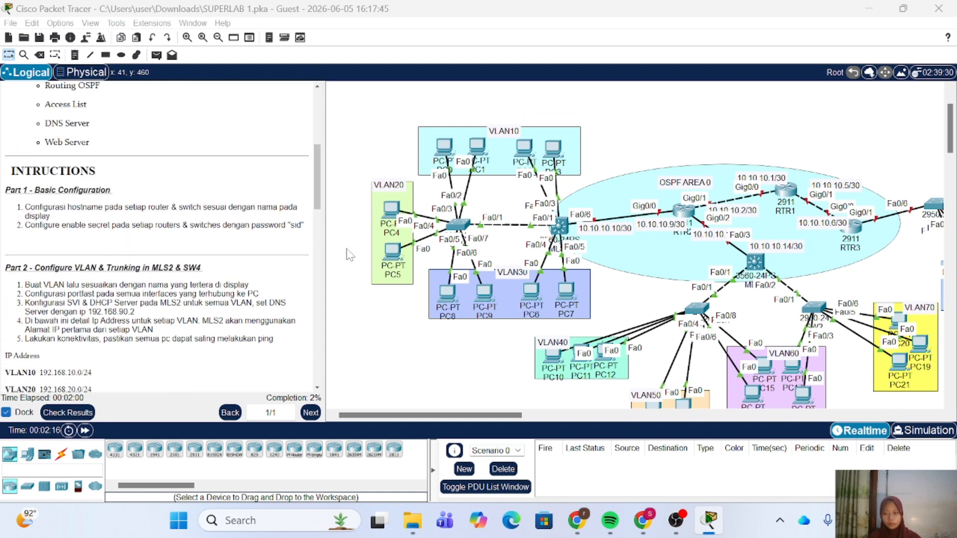
{"action": "scroll", "coordinate": [448, 230], "scroll_direction": "right", "scroll_amount": 5}
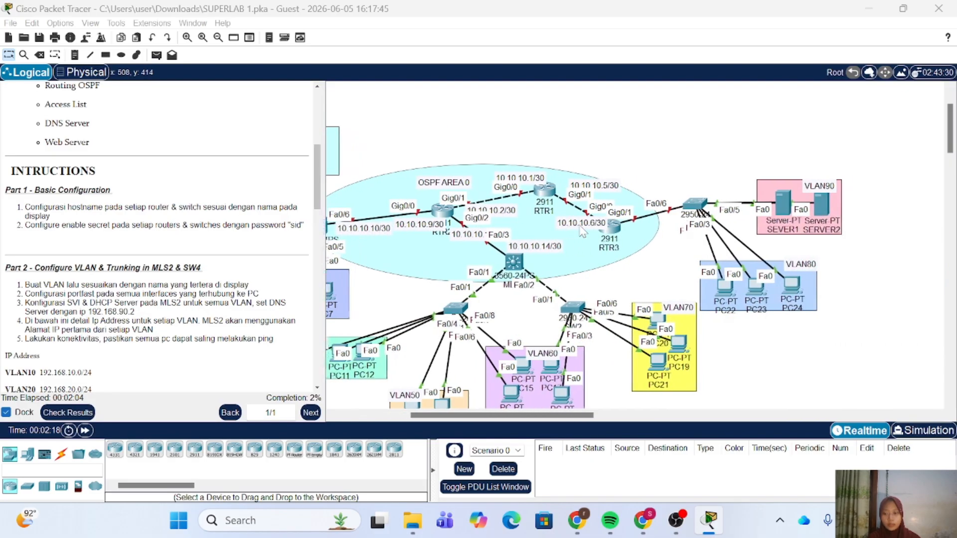
{"action": "scroll", "coordinate": [456, 219], "scroll_direction": "left", "scroll_amount": 5}
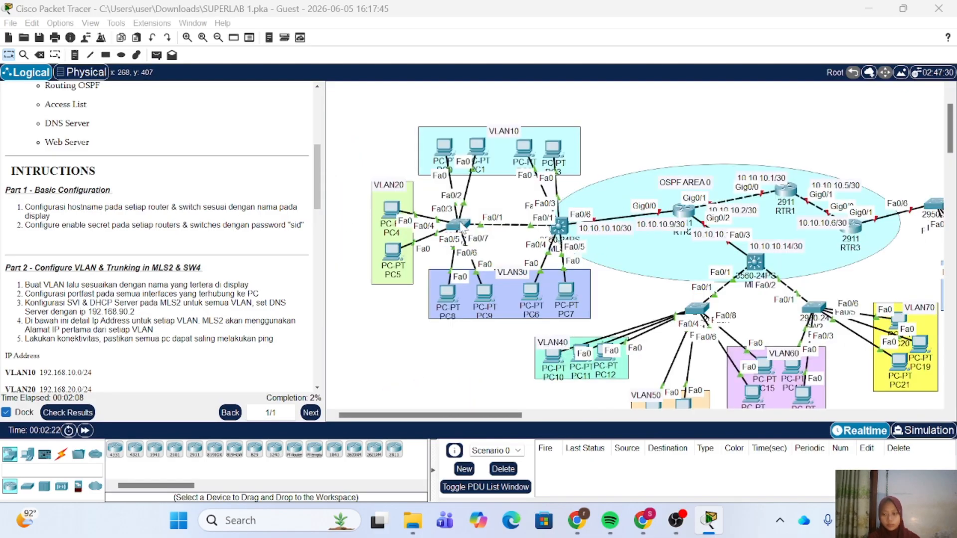
Step: Open the command line of switch SW4 and enter global configuration mode
{"action": "left_click", "coordinate": [459, 226]}
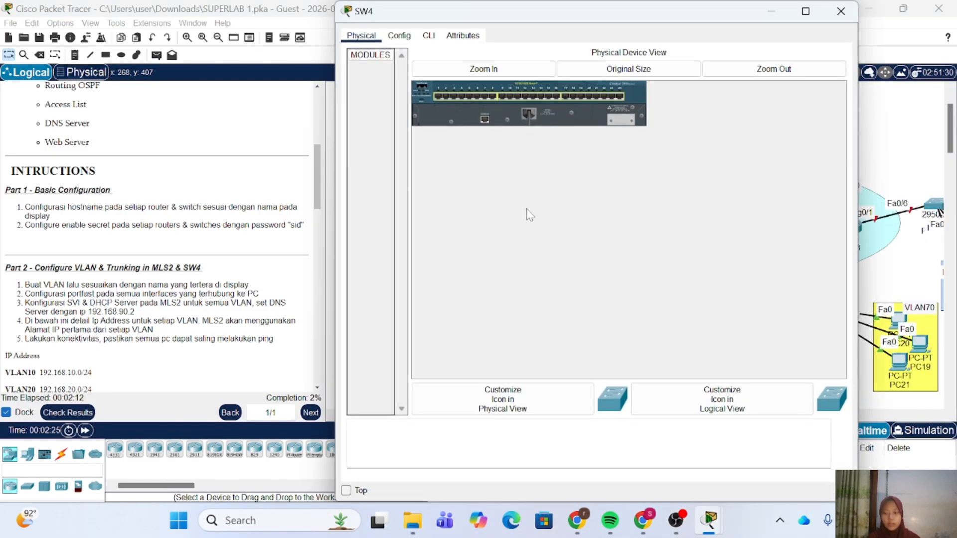
{"action": "scroll", "coordinate": [201, 206], "scroll_direction": "down", "scroll_amount": 1}
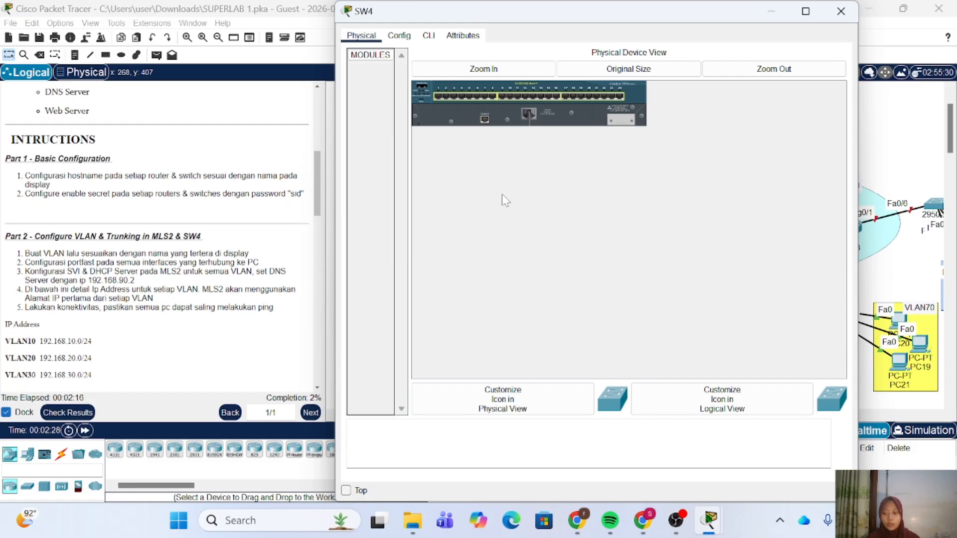
{"action": "left_click", "coordinate": [429, 34]}
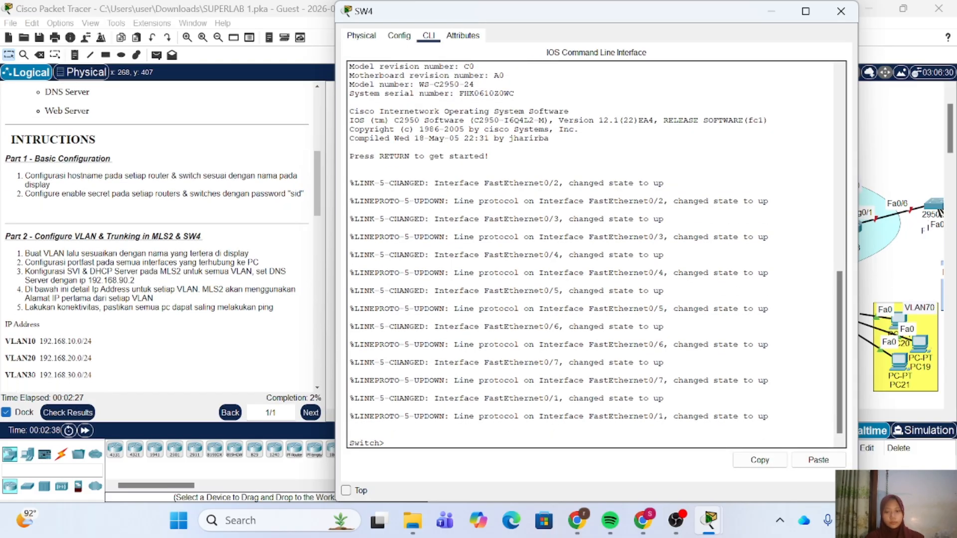
{"action": "type", "text": "en"}
{"action": "key", "text": "Return"}
{"action": "type", "text": "conf t"}
{"action": "key", "text": "Return"}
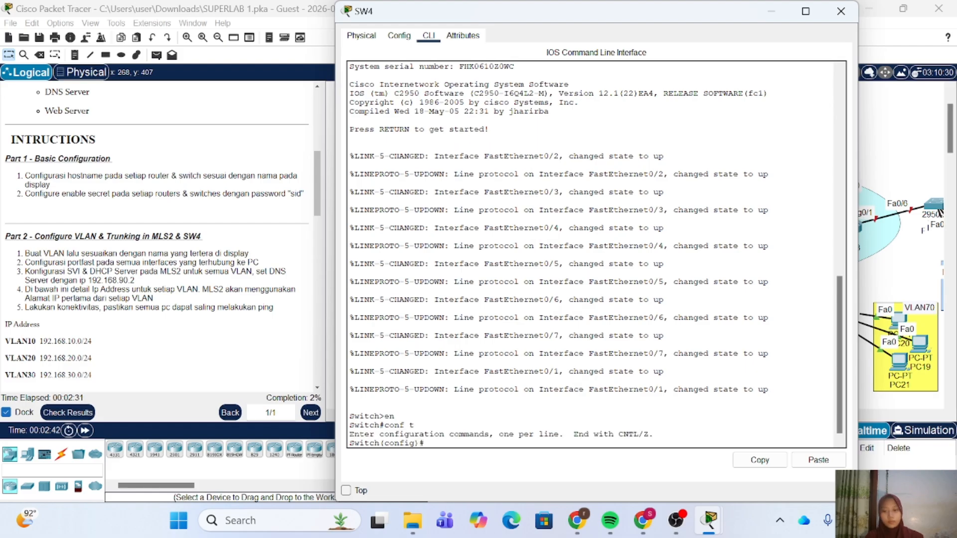
Step: Set the switch's hostname to SW4 and assign the enable secret password given in the instructions
{"action": "type", "text": "h"}
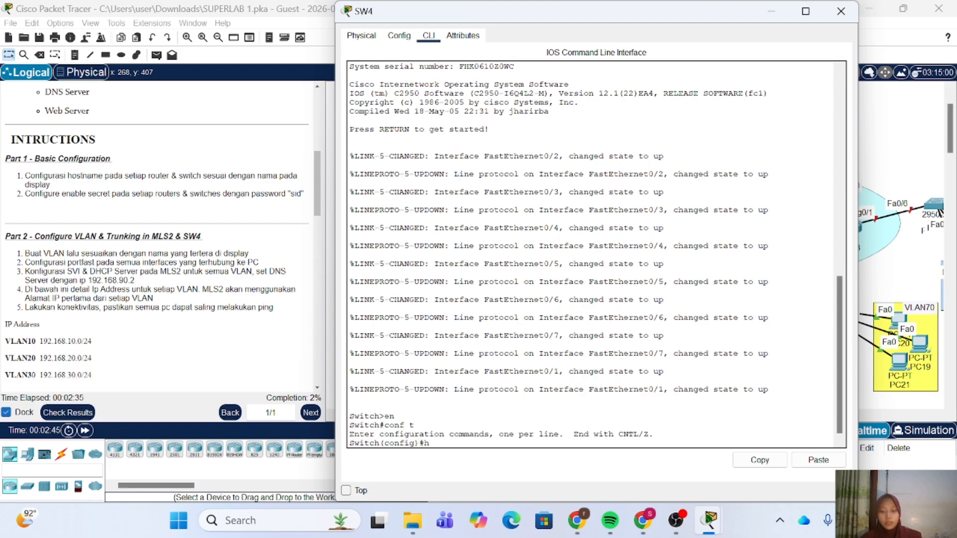
{"action": "type", "text": "ost"}
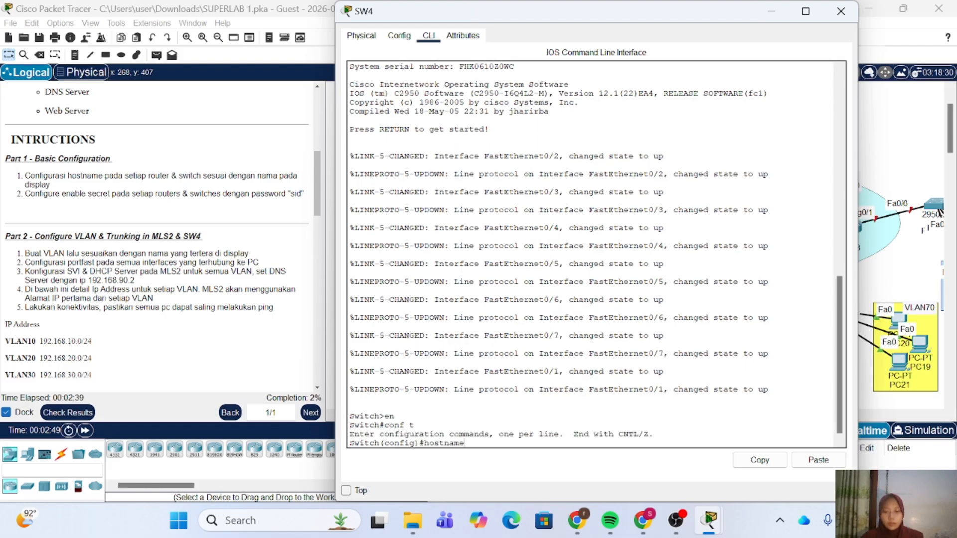
{"action": "type", "text": "name"}
{"action": "key", "text": "Caps_Lock"}
{"action": "type", "text": "S"}
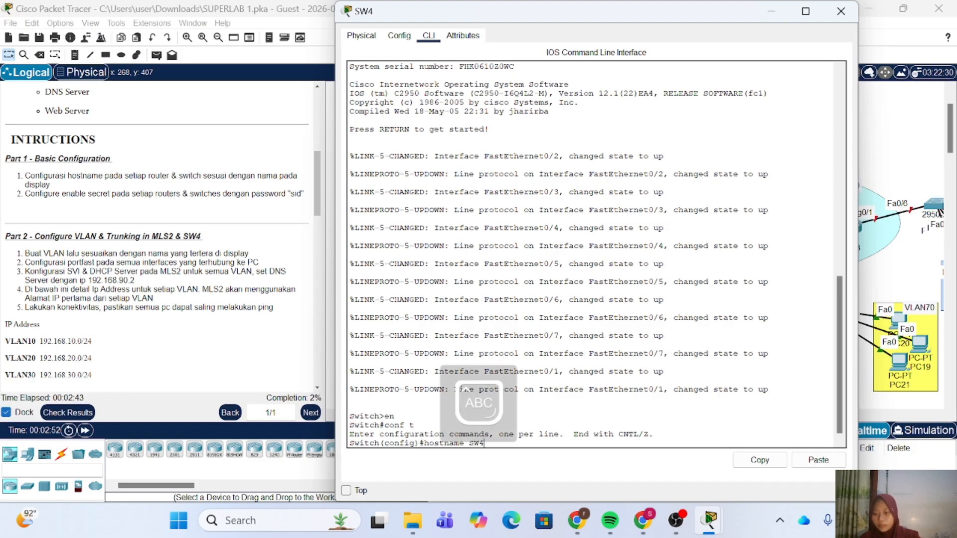
{"action": "type", "text": "W4"}
{"action": "key", "text": "Caps_Lock"}
{"action": "key", "text": "Return"}
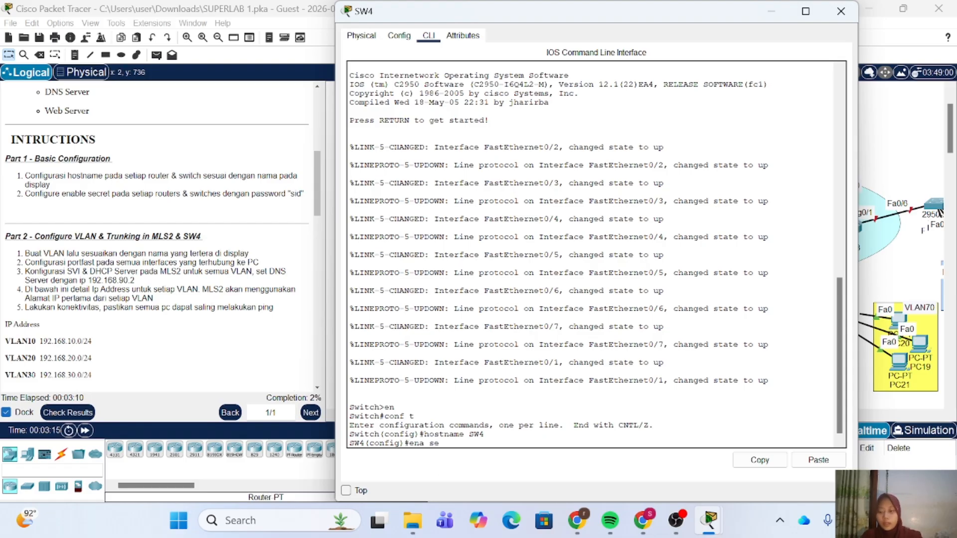
{"action": "key", "text": "Return"}
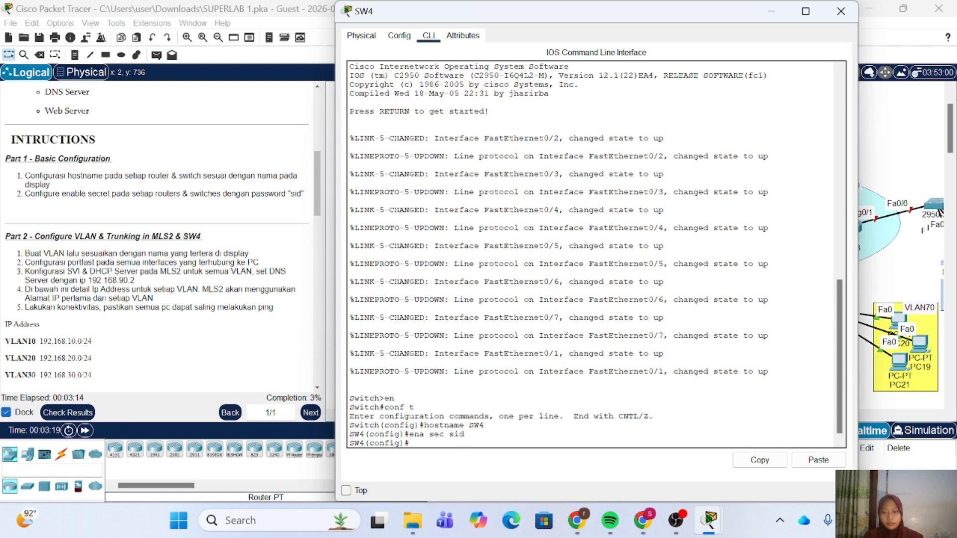
Step: Exit the SW4 console session and re-enter privileged mode with the enable secret password to test it
{"action": "key", "text": "Return"}
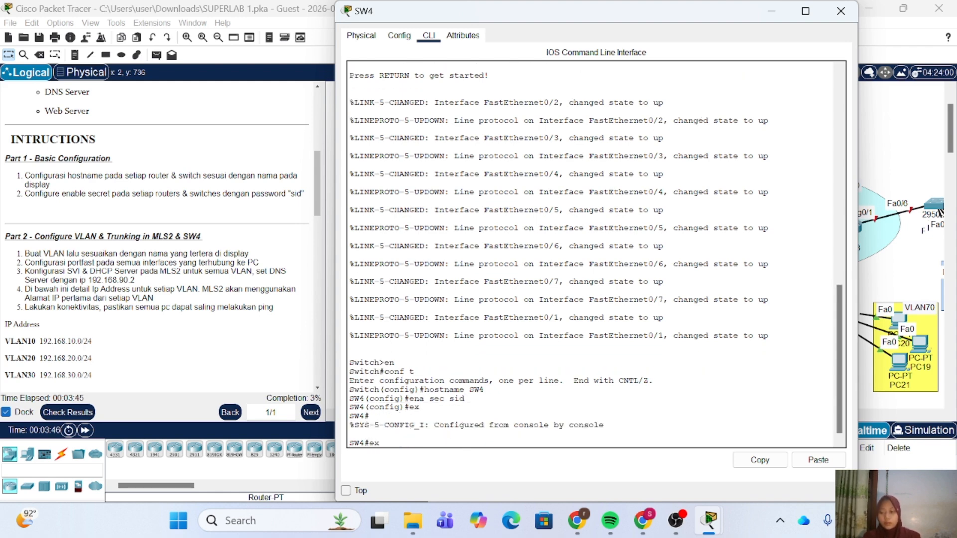
{"action": "type", "text": "ex"}
{"action": "key", "text": "Return"}
{"action": "key", "text": "Return"}
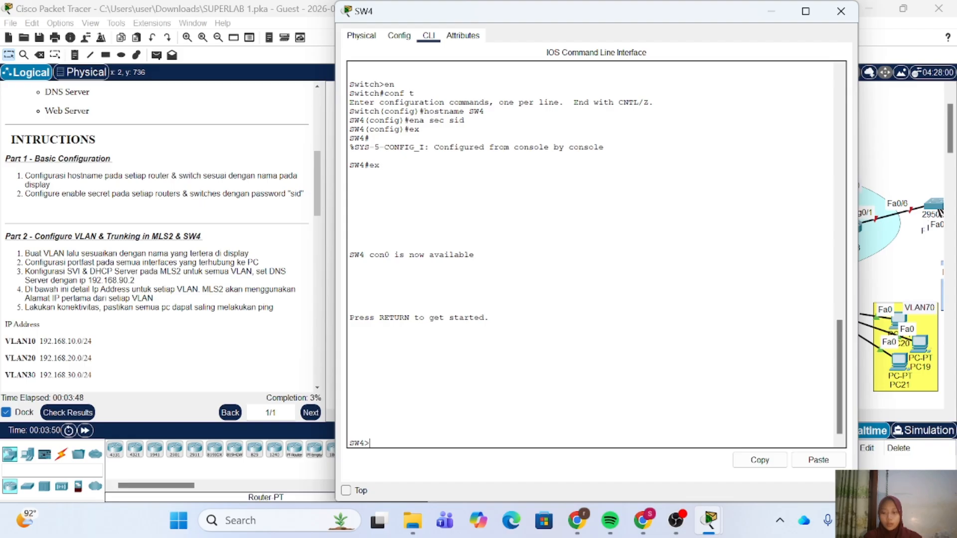
{"action": "key", "text": "Return"}
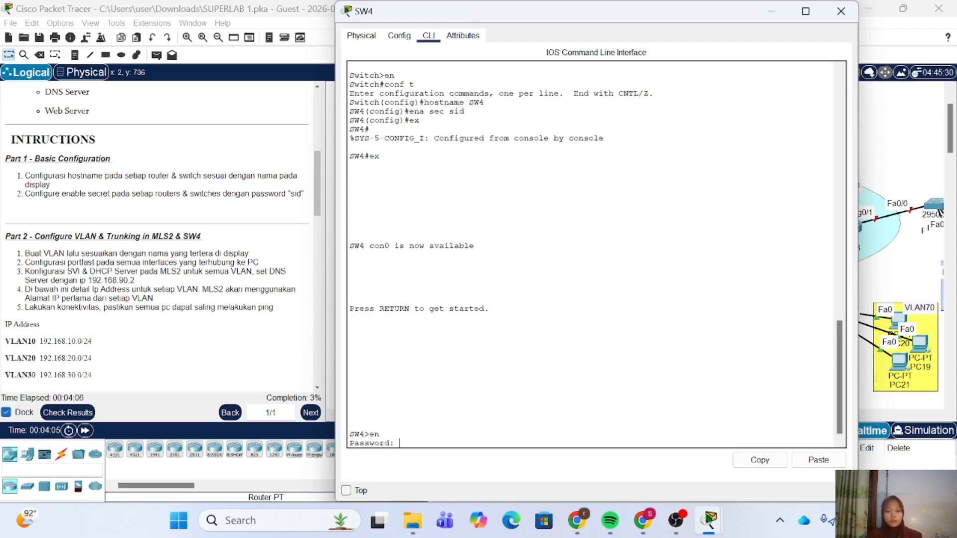
{"action": "key", "text": "Return"}
{"action": "key", "text": "Return"}
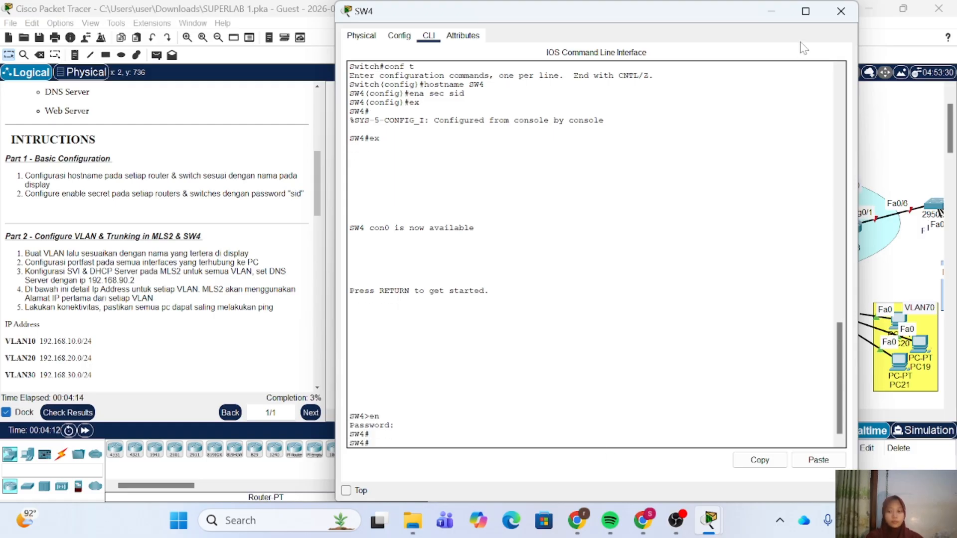
{"action": "left_click", "coordinate": [840, 13]}
Step: Open the command line of multilayer switch MLS2 and enter global configuration mode
{"action": "scroll", "coordinate": [684, 240], "scroll_direction": "up", "scroll_amount": 1}
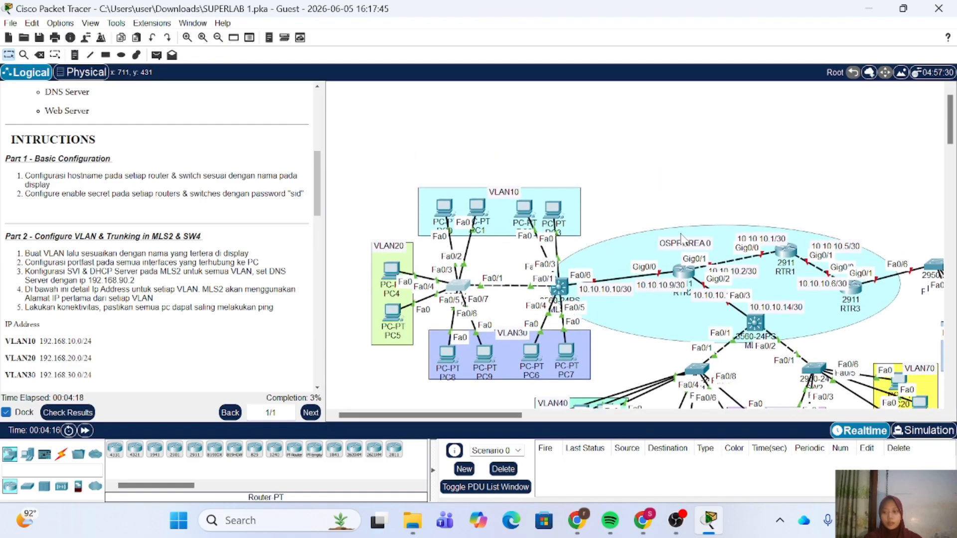
{"action": "left_click", "coordinate": [559, 288]}
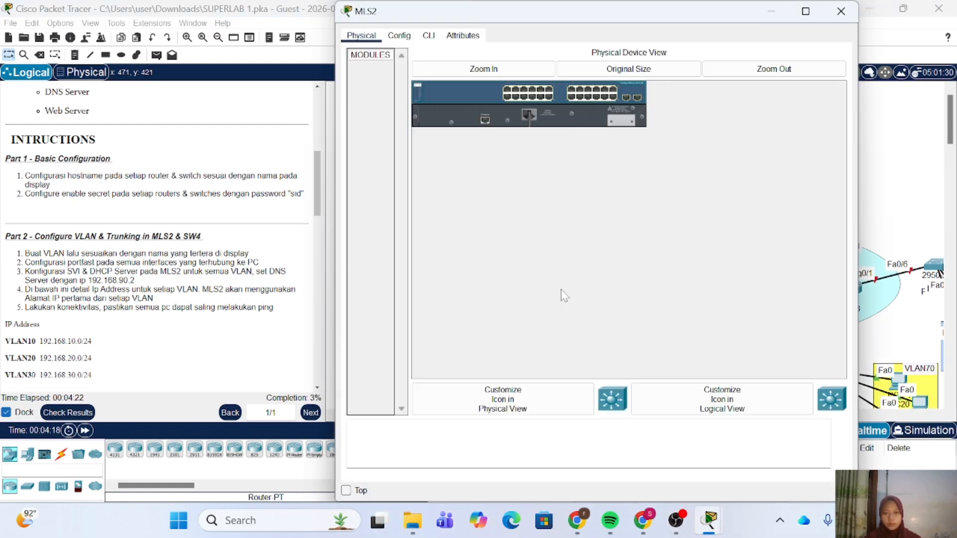
{"action": "left_click", "coordinate": [428, 35]}
{"action": "key", "text": "Return"}
{"action": "type", "text": "en"}
{"action": "key", "text": "Return"}
{"action": "type", "text": "conf t"}
{"action": "key", "text": "Return"}
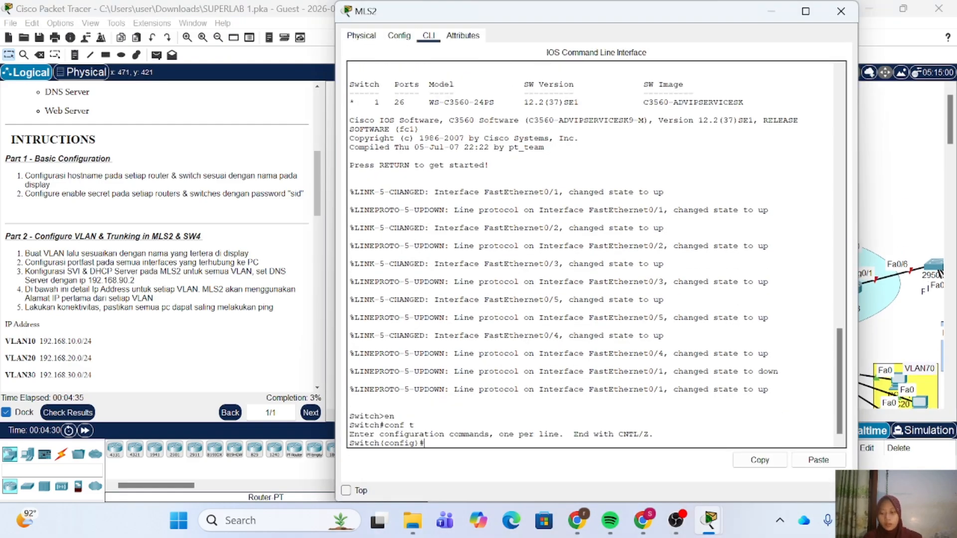
Step: Set the multilayer switch's hostname to MLS2 and try to assign the enable secret password with the short form "en sec"
{"action": "type", "text": "host MLS2"}
{"action": "key", "text": "Return"}
{"action": "type", "text": "en sec sid"}
{"action": "key", "text": "Return"}
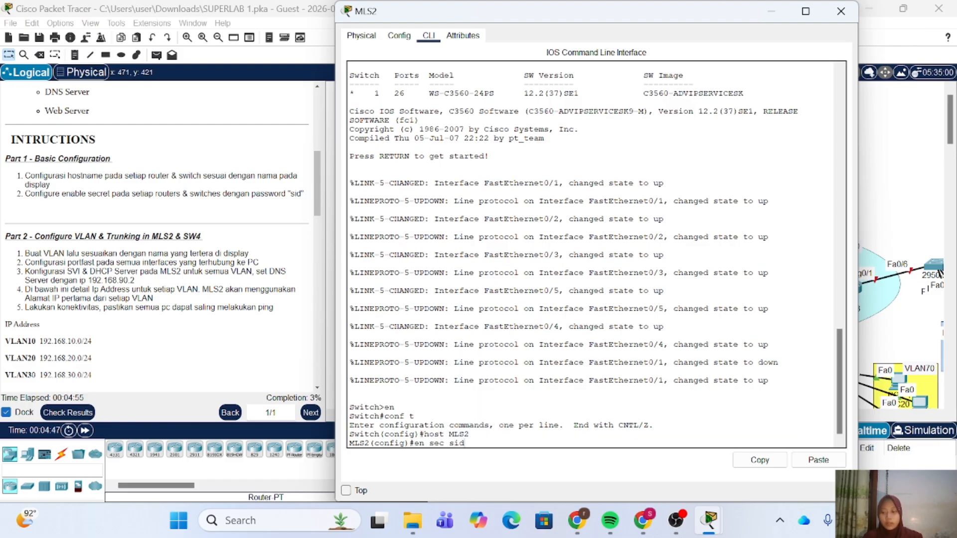
Step: Recall the enable secret command on MLS2, change "en" to "ena" and apply the password
{"action": "key", "text": "Up"}
{"action": "key", "text": "Left"}
{"action": "key", "text": "Left"}
{"action": "key", "text": "Left"}
{"action": "key", "text": "Left"}
{"action": "key", "text": "Left"}
{"action": "key", "text": "Left"}
{"action": "key", "text": "Left"}
{"action": "key", "text": "Left"}
{"action": "type", "text": "a"}
{"action": "key", "text": "Return"}
{"action": "left_click", "coordinate": [841, 11]}
Step: Open the command line of router RTR2 and enter global configuration mode
{"action": "left_click", "coordinate": [679, 269]}
{"action": "left_click", "coordinate": [429, 35]}
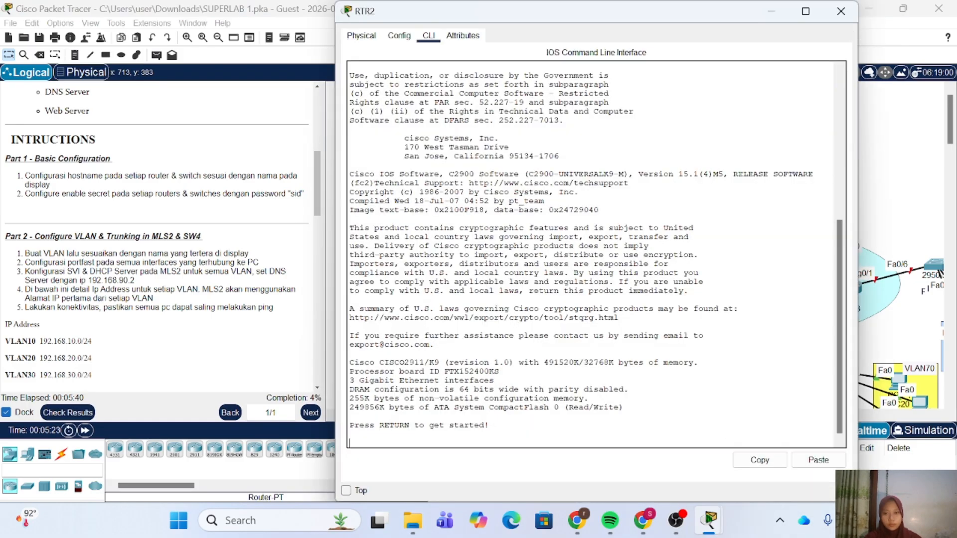
{"action": "key", "text": "Return"}
{"action": "type", "text": "en"}
{"action": "key", "text": "Return"}
{"action": "type", "text": "conf t"}
{"action": "key", "text": "Return"}
Step: Set the router's hostname to RTR2 and assign the enable secret password
{"action": "type", "text": "host RTR2"}
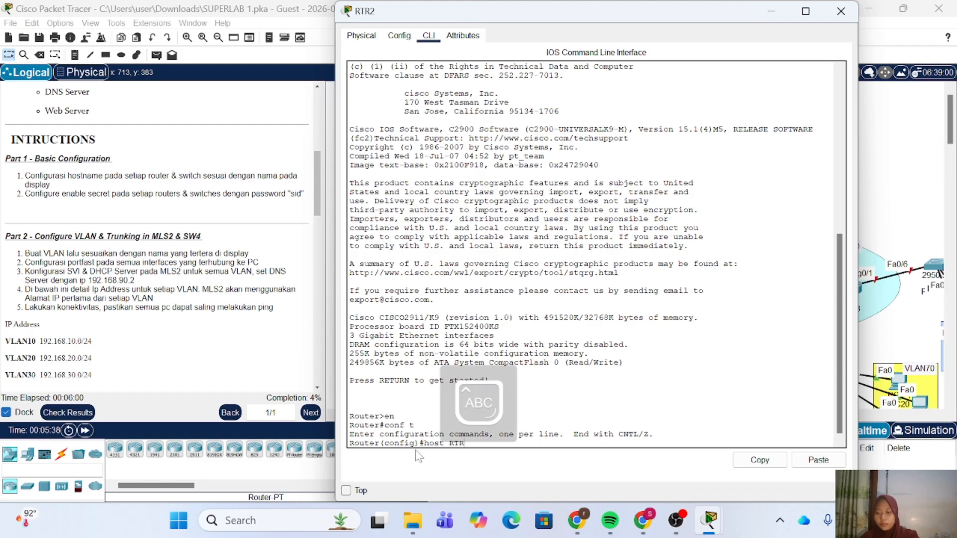
{"action": "key", "text": "Return"}
{"action": "type", "text": "ena sec sid"}
{"action": "key", "text": "Return"}
{"action": "key", "text": "Return"}
{"action": "left_click", "coordinate": [841, 11]}
Step: Open the command line of multilayer switch MLS1 and enter global configuration mode
{"action": "scroll", "coordinate": [633, 279], "scroll_direction": "right", "scroll_amount": 3}
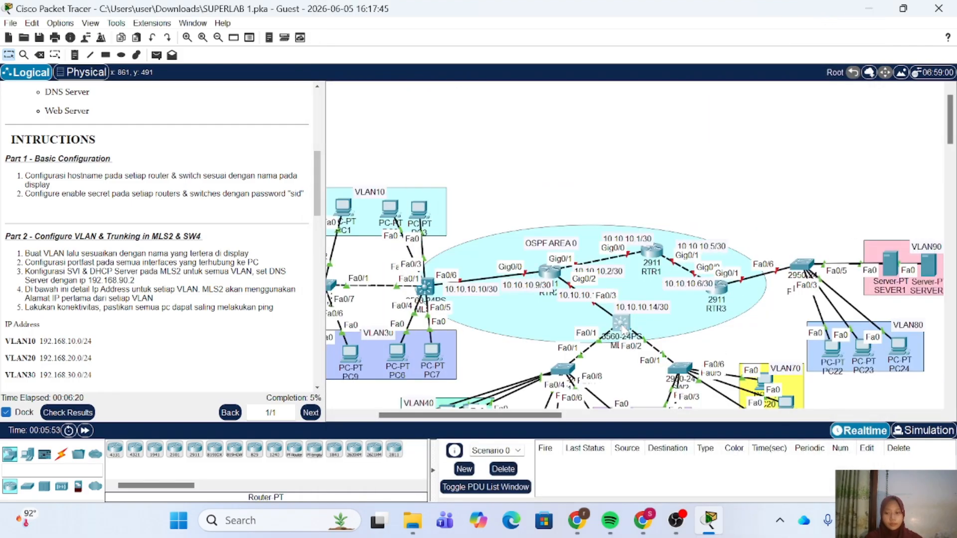
{"action": "left_click", "coordinate": [621, 324]}
{"action": "left_click", "coordinate": [429, 35]}
{"action": "key", "text": "Return"}
{"action": "key", "text": "Return"}
{"action": "type", "text": "en"}
{"action": "key", "text": "Return"}
{"action": "type", "text": "conf t"}
{"action": "key", "text": "Return"}
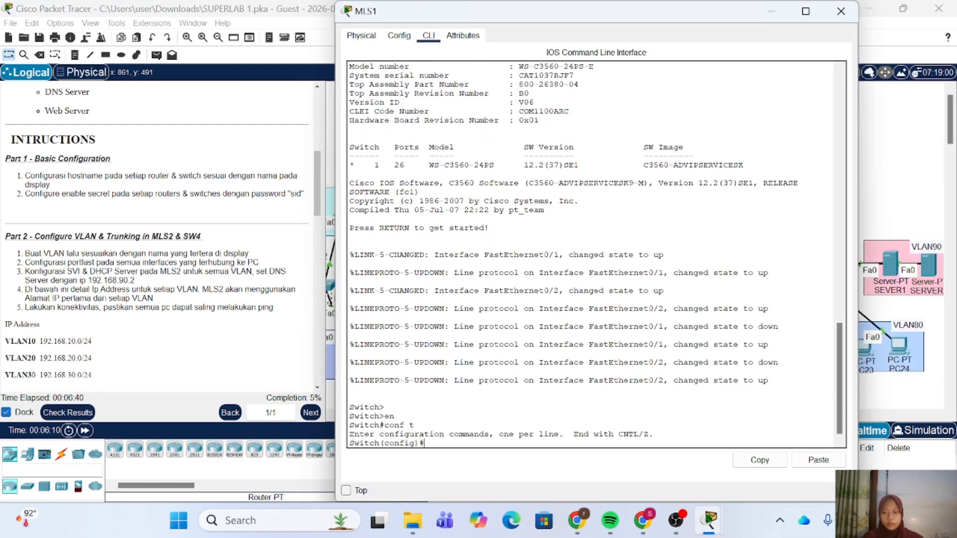
Step: Set the multilayer switch's hostname to MLS1 and assign the enable secret password
{"action": "type", "text": "host MLS1"}
{"action": "key", "text": "Return"}
{"action": "type", "text": "ena sec sid"}
{"action": "key", "text": "Return"}
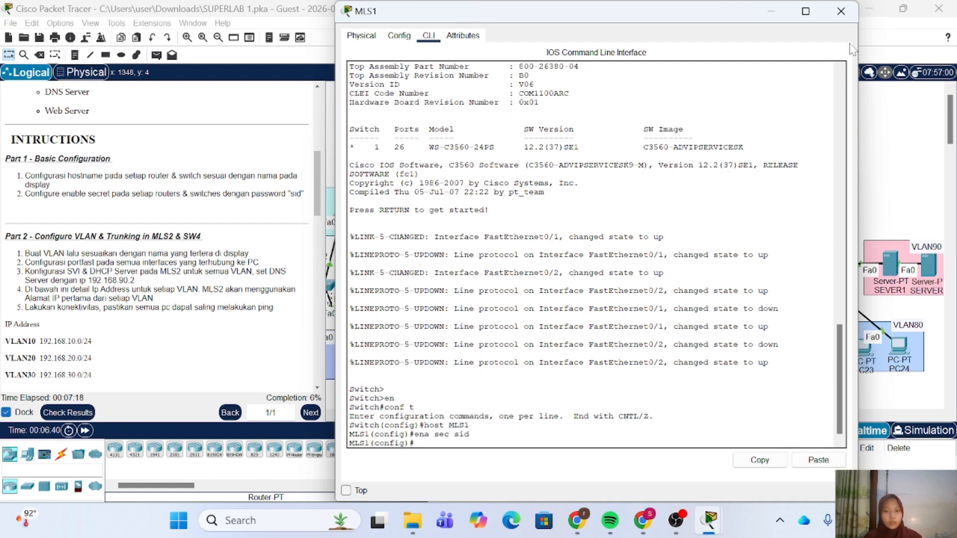
{"action": "left_click", "coordinate": [841, 11]}
Step: In global configuration mode on switch SW1, set the hostname to SW1 and assign the enable secret password
{"action": "scroll", "coordinate": [623, 259], "scroll_direction": "down", "scroll_amount": 4}
{"action": "left_click", "coordinate": [562, 236]}
{"action": "left_click", "coordinate": [428, 35]}
{"action": "key", "text": "Return"}
{"action": "type", "text": "enhost SW"}
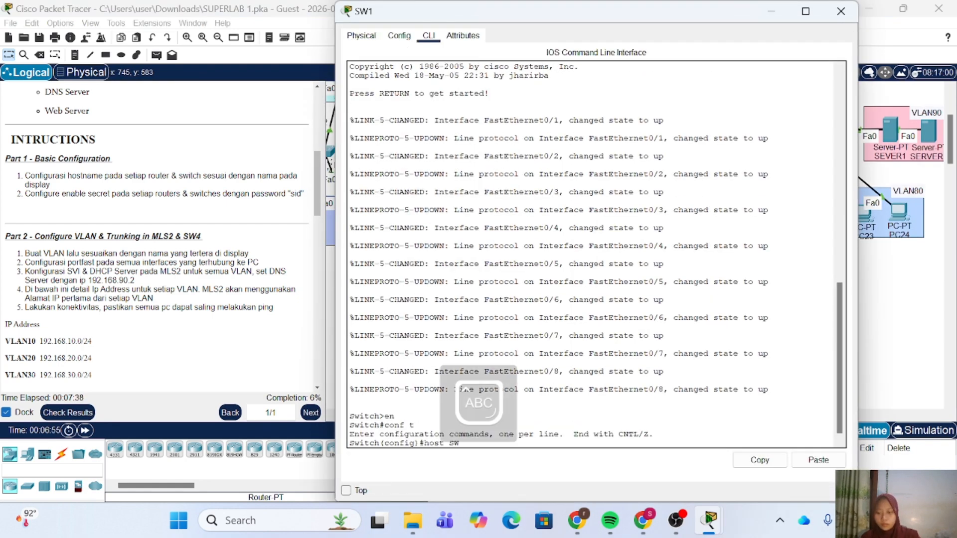
{"action": "type", "text": "1"}
{"action": "key", "text": "Return"}
{"action": "type", "text": "ena sec sid"}
{"action": "key", "text": "Return"}
{"action": "key", "text": "Return"}
{"action": "left_click", "coordinate": [841, 11]}
Step: Open the command line of switch SW2 and enter global configuration mode
{"action": "left_click", "coordinate": [680, 235]}
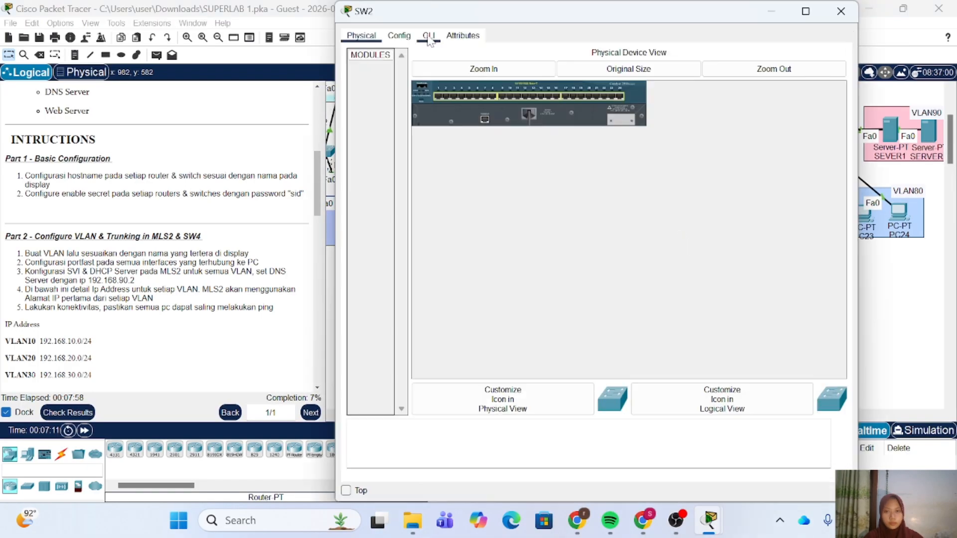
{"action": "left_click", "coordinate": [429, 35]}
{"action": "key", "text": "Return"}
{"action": "type", "text": "en"}
{"action": "key", "text": "Return"}
{"action": "type", "text": "conf t"}
{"action": "key", "text": "Return"}
Step: Set the switch's hostname to SW2, assign the enable secret password, and close its window
{"action": "type", "text": "host SW2"}
{"action": "key", "text": "Return"}
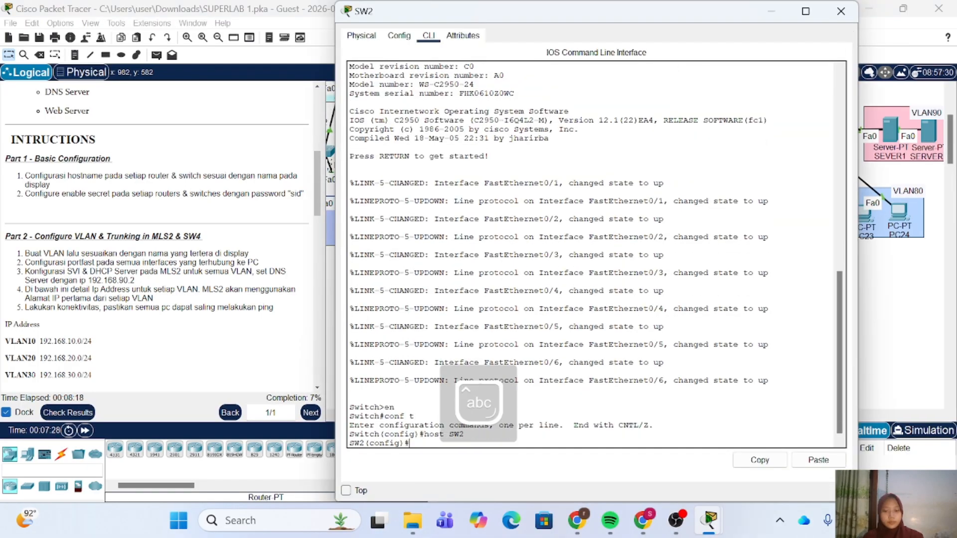
{"action": "type", "text": "ena sec sid"}
{"action": "key", "text": "Return"}
{"action": "left_click", "coordinate": [841, 11]}
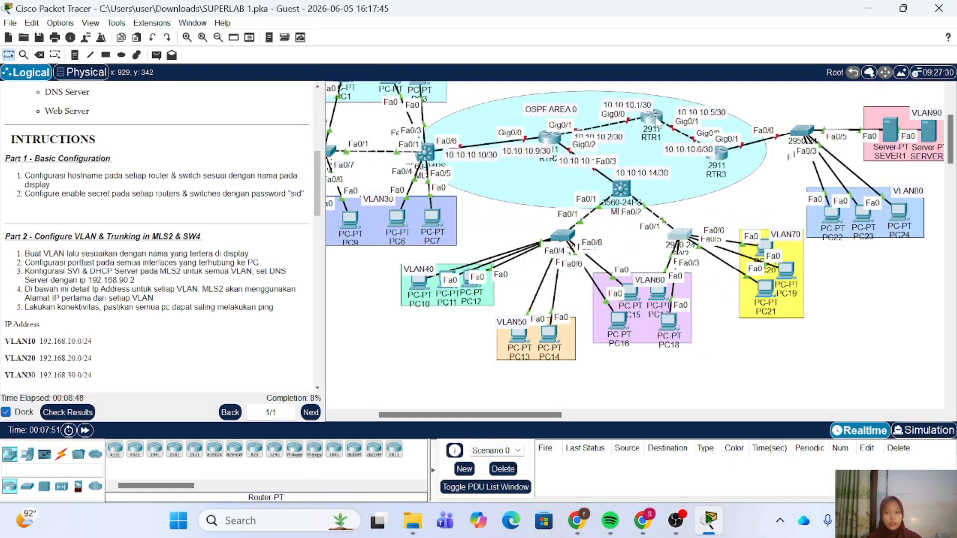
Step: Open the command line of router RTR1 and enter global configuration mode
{"action": "left_click", "coordinate": [659, 142]}
{"action": "left_click", "coordinate": [429, 35]}
{"action": "key", "text": "Return"}
{"action": "type", "text": "en"}
{"action": "key", "text": "Return"}
{"action": "type", "text": "conf t"}
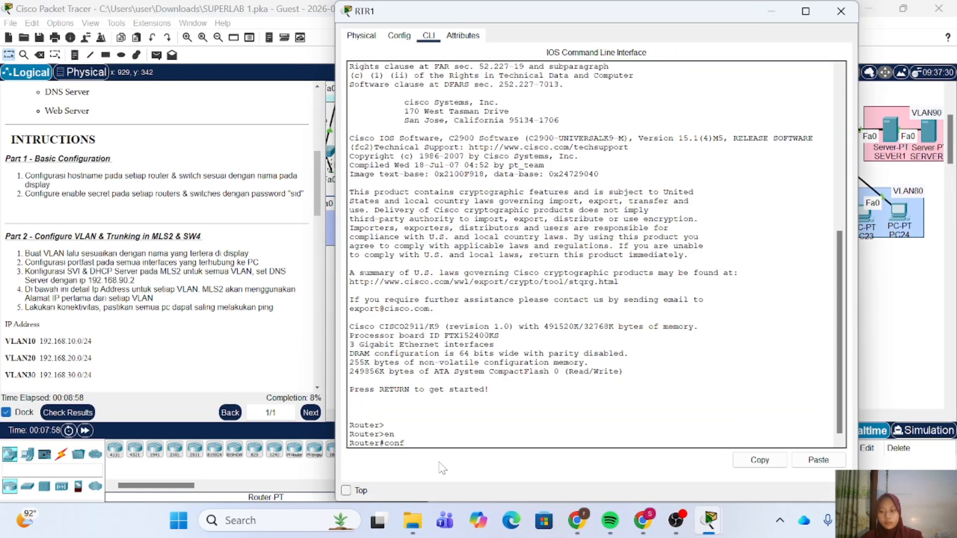
{"action": "key", "text": "Return"}
Step: Set the router's hostname to RTR1 and assign the enable secret password
{"action": "type", "text": "host RTR1"}
{"action": "key", "text": "Return"}
{"action": "type", "text": "ena sec sid"}
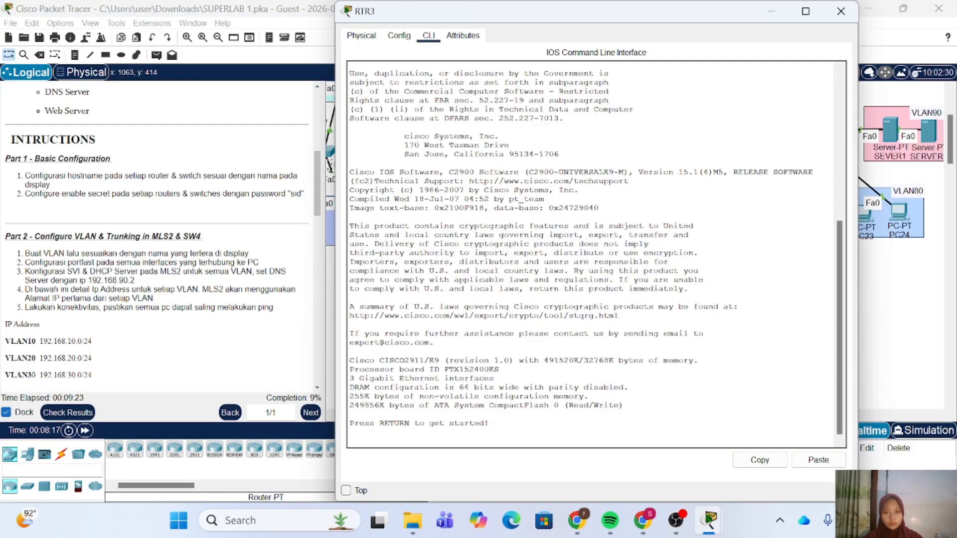
Step: Enter global configuration mode on router RTR3
{"action": "key", "text": "Return"}
{"action": "type", "text": "en"}
{"action": "key", "text": "Return"}
{"action": "type", "text": "conf t"}
{"action": "key", "text": "Return"}
Step: Set the router's hostname to RTR3 and assign the enable secret password
{"action": "type", "text": "host RTR3"}
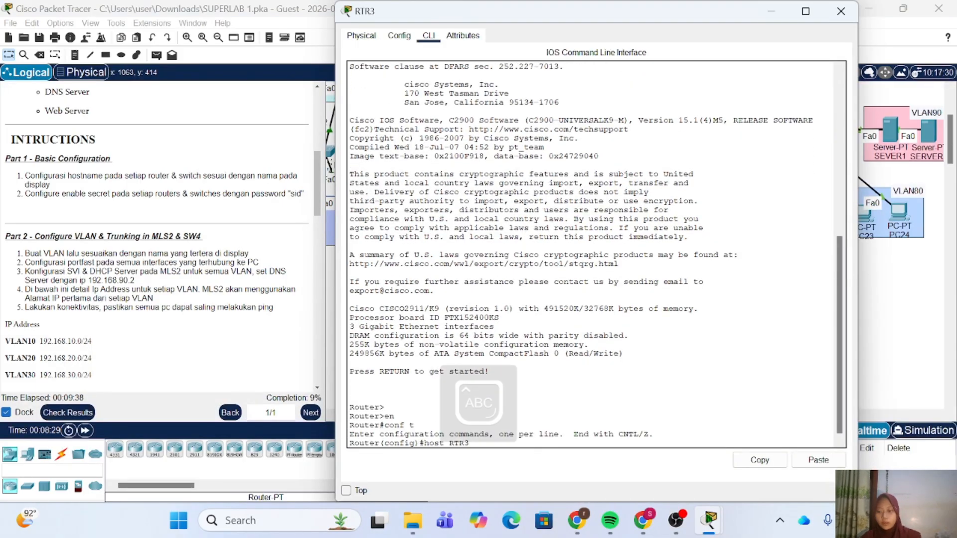
{"action": "key", "text": "Return"}
{"action": "type", "text": "ena sec sid"}
{"action": "key", "text": "Return"}
{"action": "key", "text": "Return"}
{"action": "key", "text": "Return"}
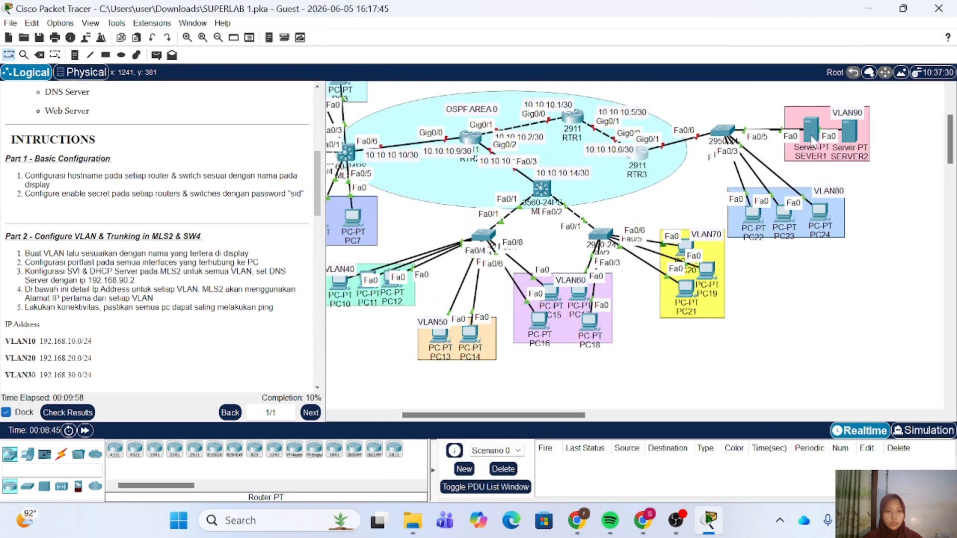
Step: Enter global configuration mode on switch SW3
{"action": "key", "text": "Return"}
{"action": "type", "text": "en"}
{"action": "key", "text": "Return"}
{"action": "type", "text": "conf t"}
{"action": "key", "text": "Return"}
Step: Set the switch's hostname to SW3, assign the enable secret password, and close its window
{"action": "type", "text": "host SW"}
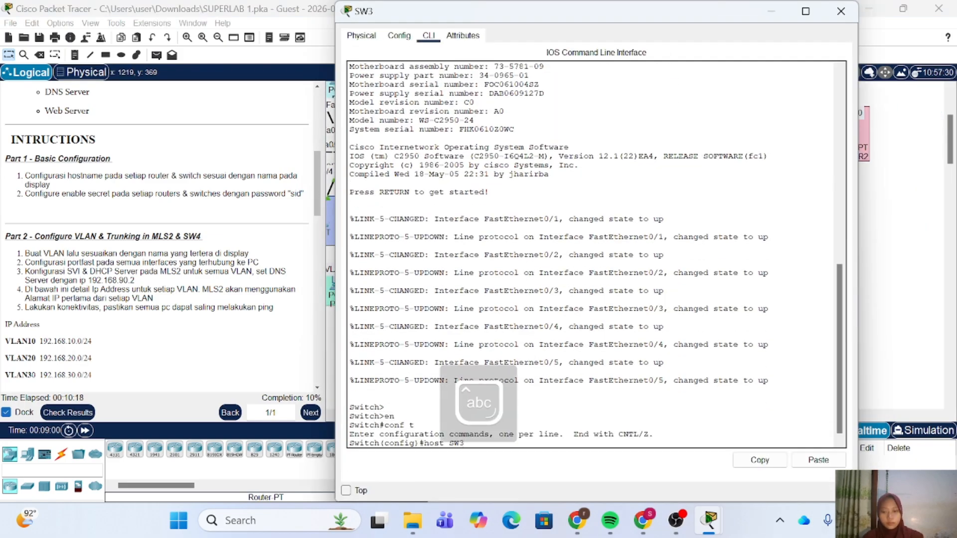
{"action": "type", "text": "3"}
{"action": "key", "text": "Return"}
{"action": "type", "text": "ena sec sid"}
{"action": "key", "text": "Return"}
{"action": "key", "text": "Return"}
{"action": "key", "text": "Return"}
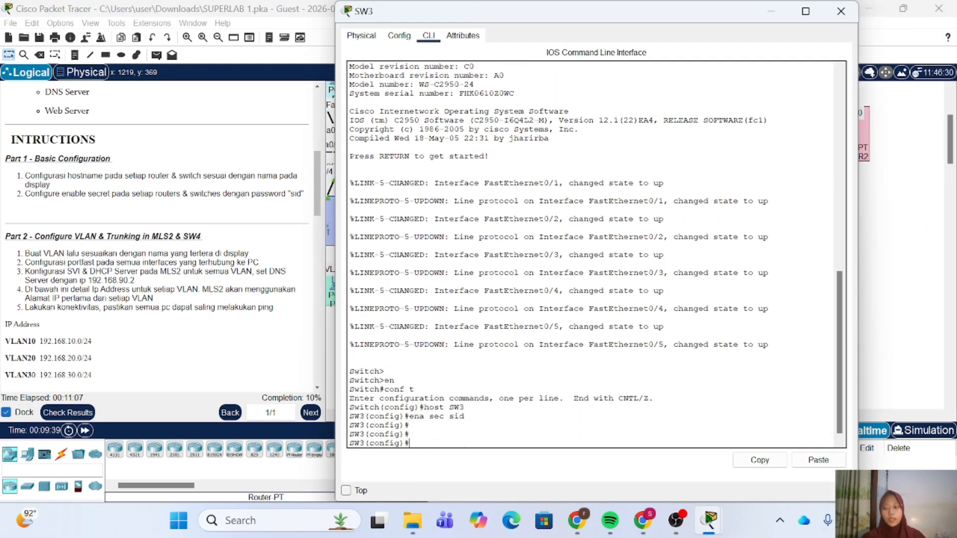
{"action": "left_click", "coordinate": [842, 11]}
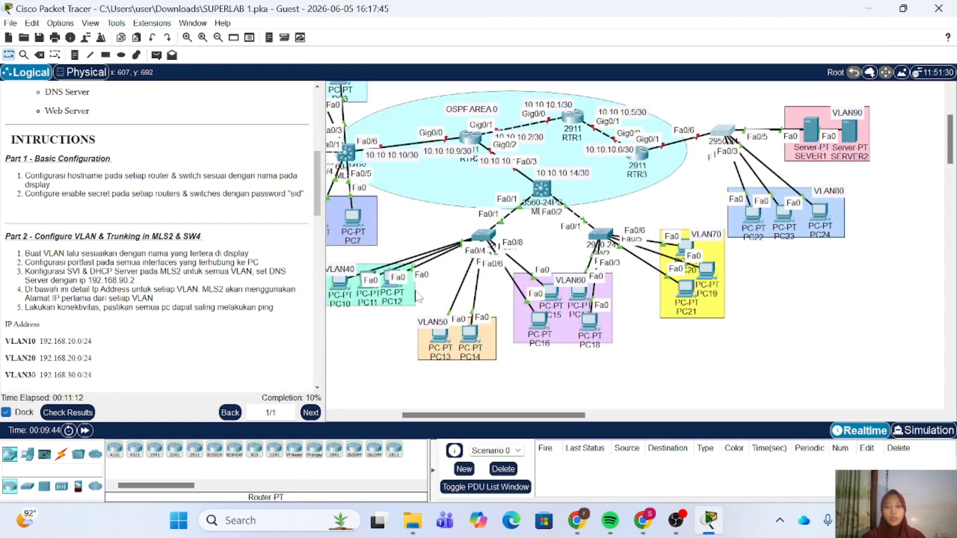
Step: Check the activity results and review the assessment items for MLS1, MLS2 and RTR1, including their hostname and enable secret entries
{"action": "scroll", "coordinate": [417, 295], "scroll_direction": "left", "scroll_amount": 5}
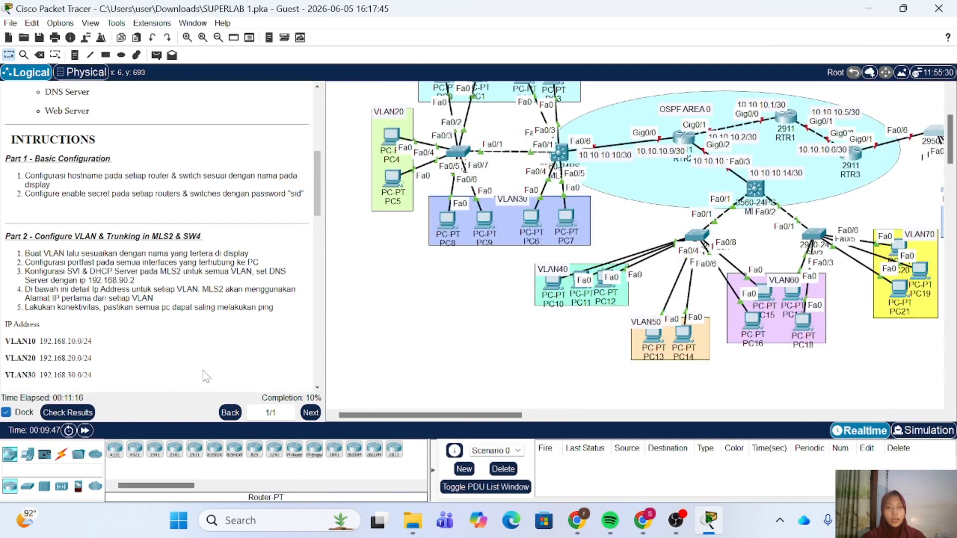
{"action": "left_click", "coordinate": [80, 417]}
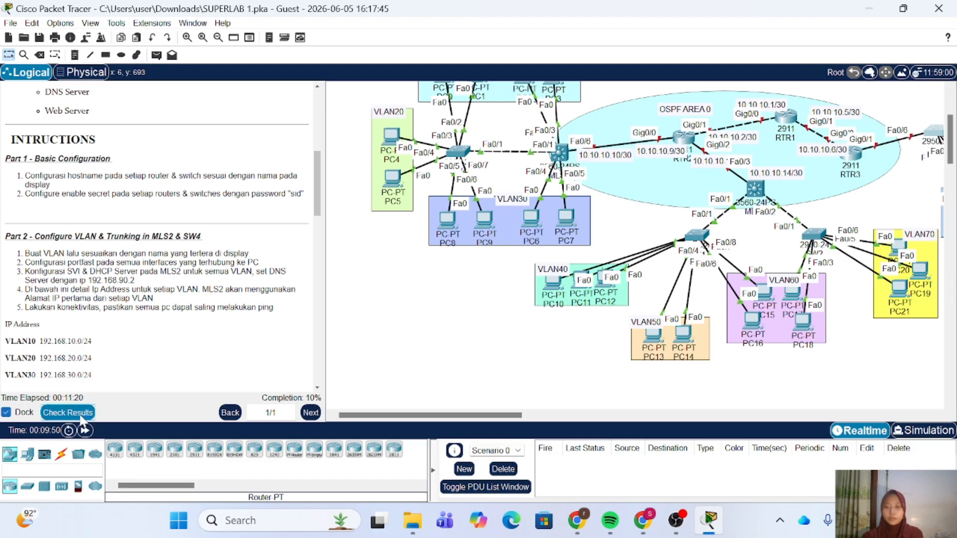
{"action": "left_click", "coordinate": [105, 83]}
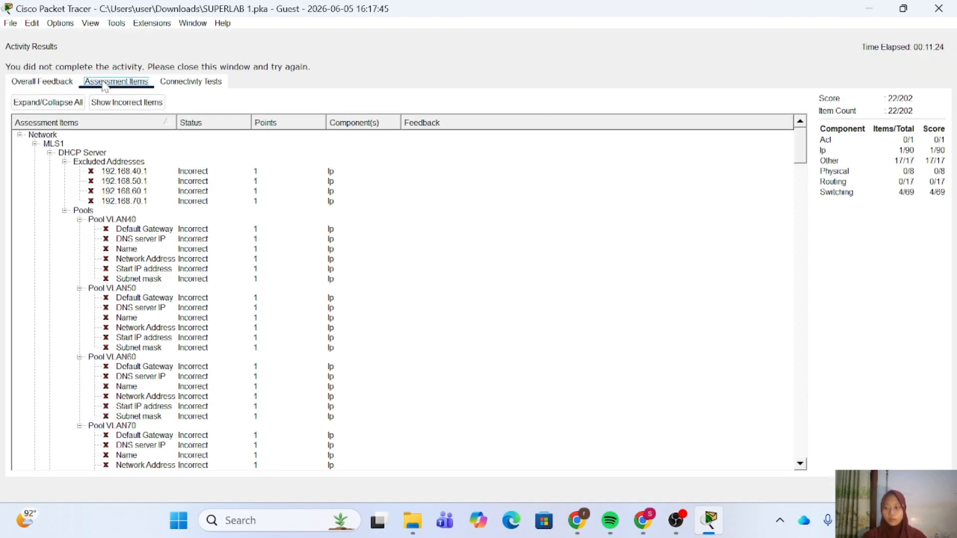
{"action": "scroll", "coordinate": [249, 270], "scroll_direction": "down", "scroll_amount": 9}
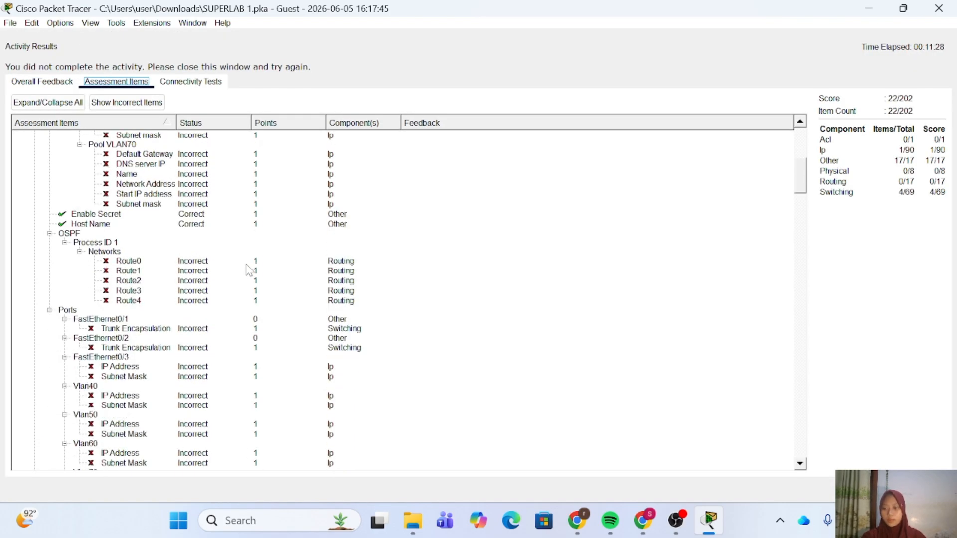
{"action": "scroll", "coordinate": [249, 270], "scroll_direction": "up", "scroll_amount": 10}
{"action": "scroll", "coordinate": [249, 270], "scroll_direction": "down", "scroll_amount": 4}
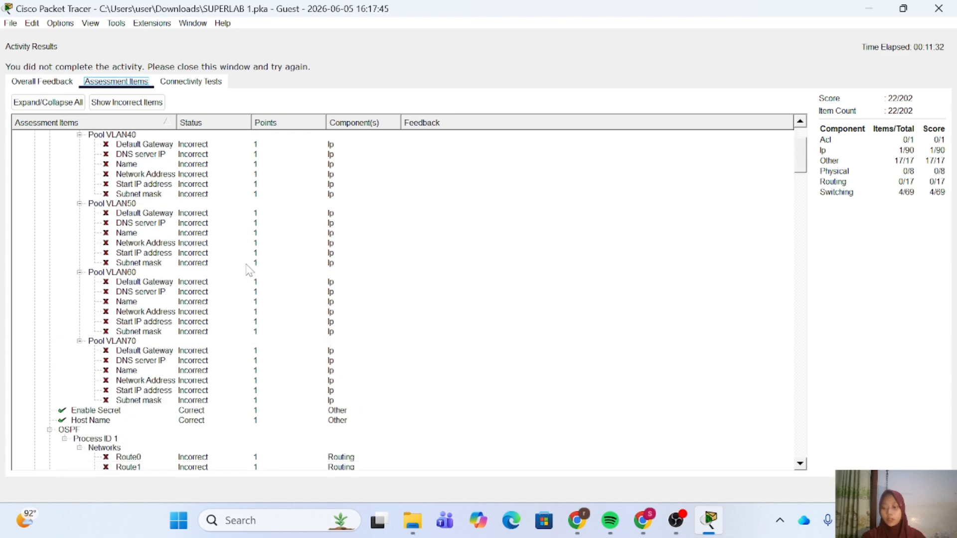
{"action": "scroll", "coordinate": [250, 270], "scroll_direction": "down", "scroll_amount": 8}
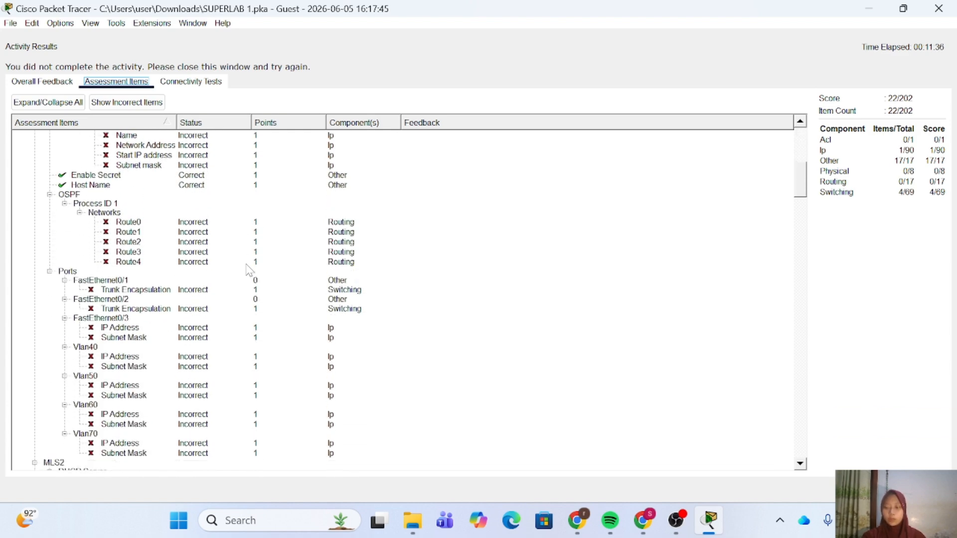
{"action": "scroll", "coordinate": [250, 270], "scroll_direction": "down", "scroll_amount": 4}
{"action": "scroll", "coordinate": [249, 269], "scroll_direction": "down", "scroll_amount": 2}
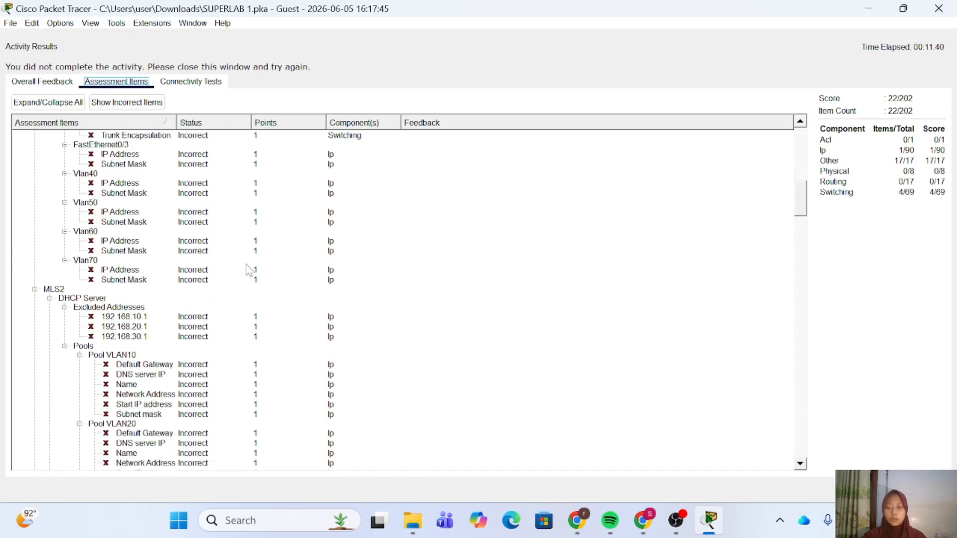
{"action": "scroll", "coordinate": [249, 270], "scroll_direction": "up", "scroll_amount": 5}
{"action": "scroll", "coordinate": [249, 270], "scroll_direction": "down", "scroll_amount": 5}
{"action": "scroll", "coordinate": [249, 270], "scroll_direction": "down", "scroll_amount": 16}
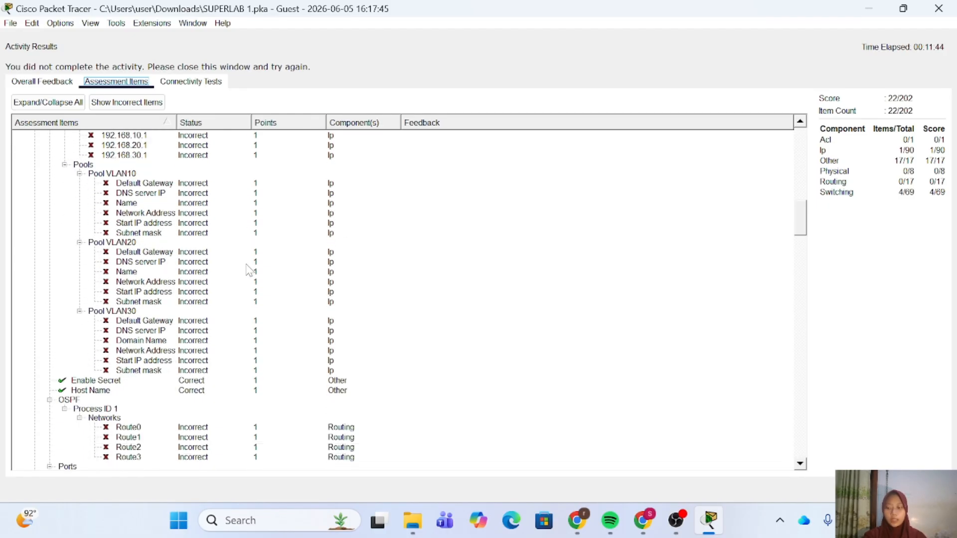
{"action": "scroll", "coordinate": [249, 270], "scroll_direction": "up", "scroll_amount": 6}
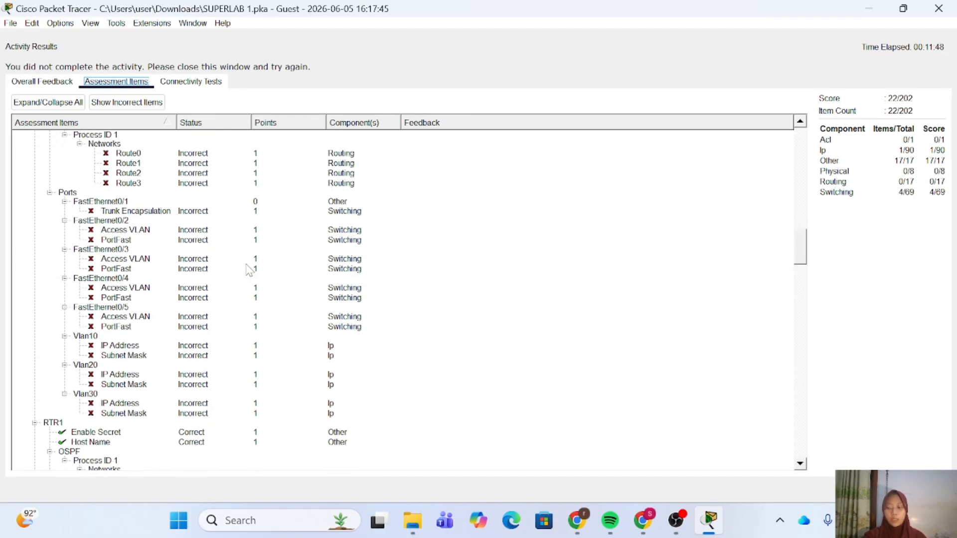
{"action": "left_click", "coordinate": [953, 8]}
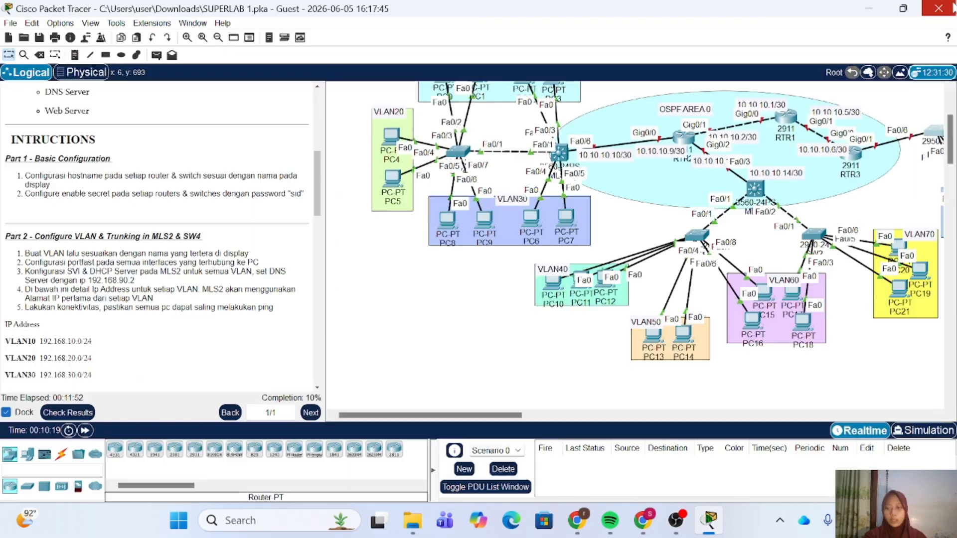
Step: Review the Part 2 instructions, and enter global configuration mode on switch SW4
{"action": "scroll", "coordinate": [159, 240], "scroll_direction": "down", "scroll_amount": 2}
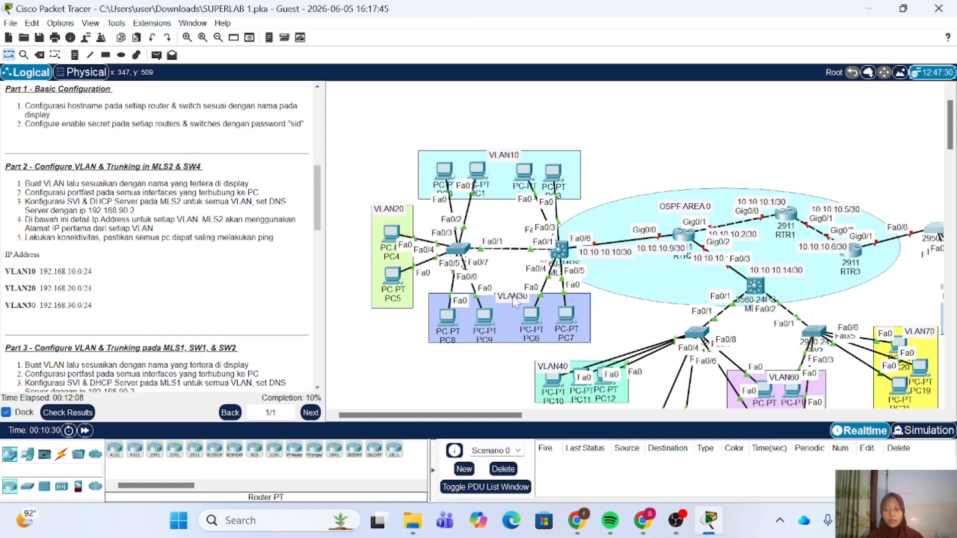
{"action": "scroll", "coordinate": [258, 269], "scroll_direction": "down", "scroll_amount": 1}
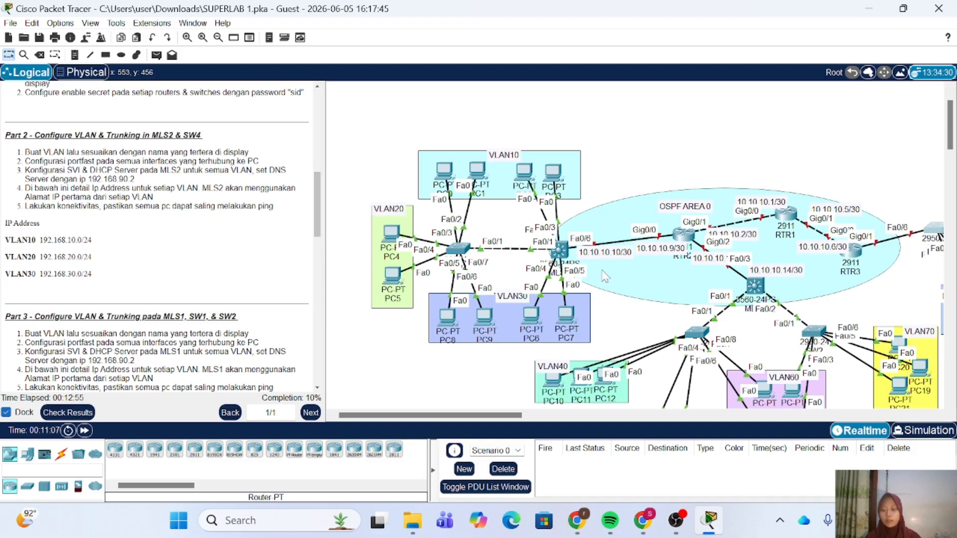
{"action": "scroll", "coordinate": [602, 270], "scroll_direction": "right", "scroll_amount": 5}
{"action": "scroll", "coordinate": [602, 270], "scroll_direction": "left", "scroll_amount": 5}
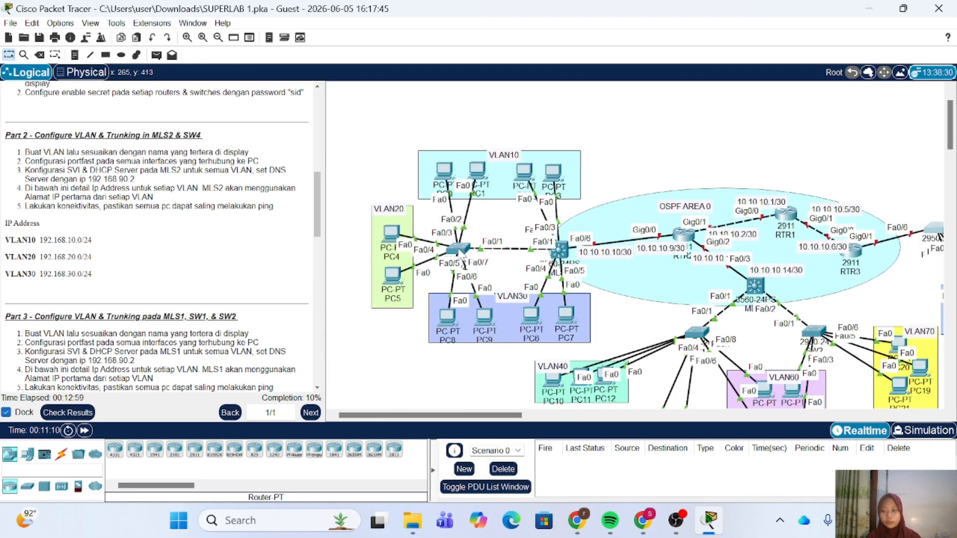
{"action": "mouse_move", "coordinate": [461, 251]}
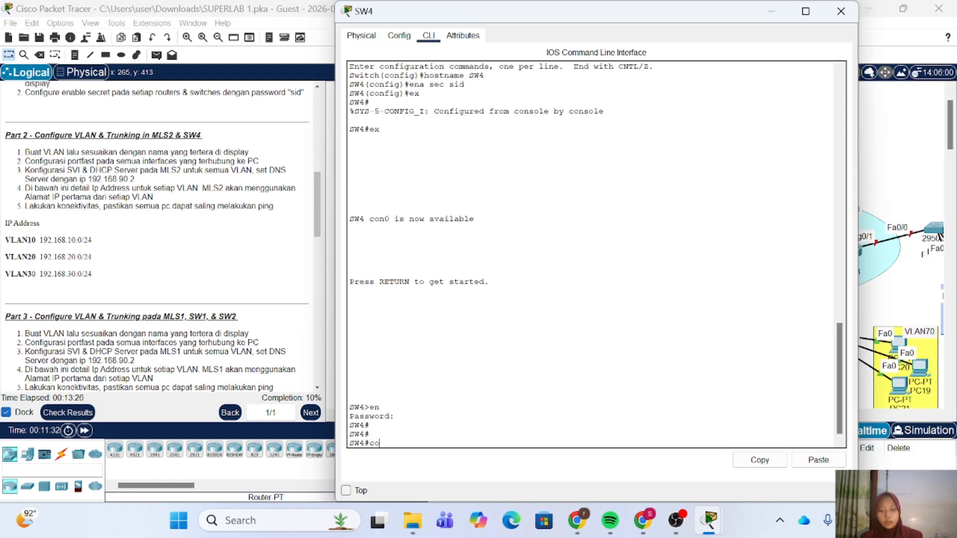
{"action": "key", "text": "Return"}
Step: Create VLAN 10 on switch SW4 and name it VLAN10
{"action": "type", "text": "vlan"}
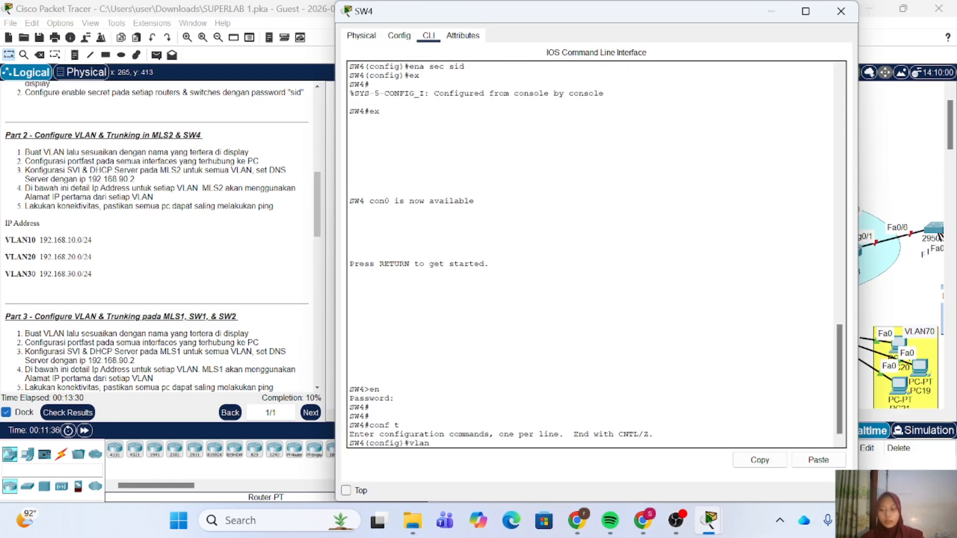
{"action": "type", "text": " 10"}
{"action": "key", "text": "Return"}
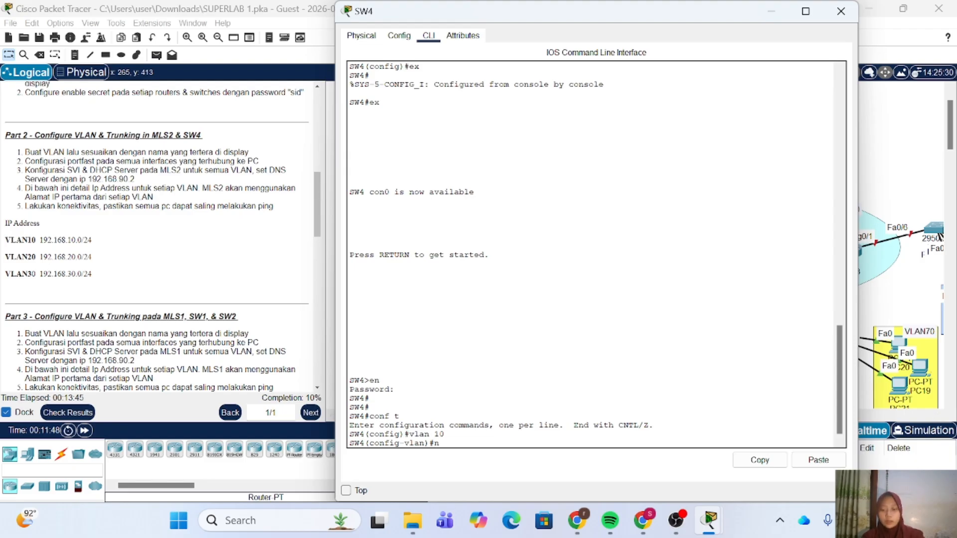
{"action": "type", "text": "name"}
{"action": "key", "text": "Caps_Lock"}
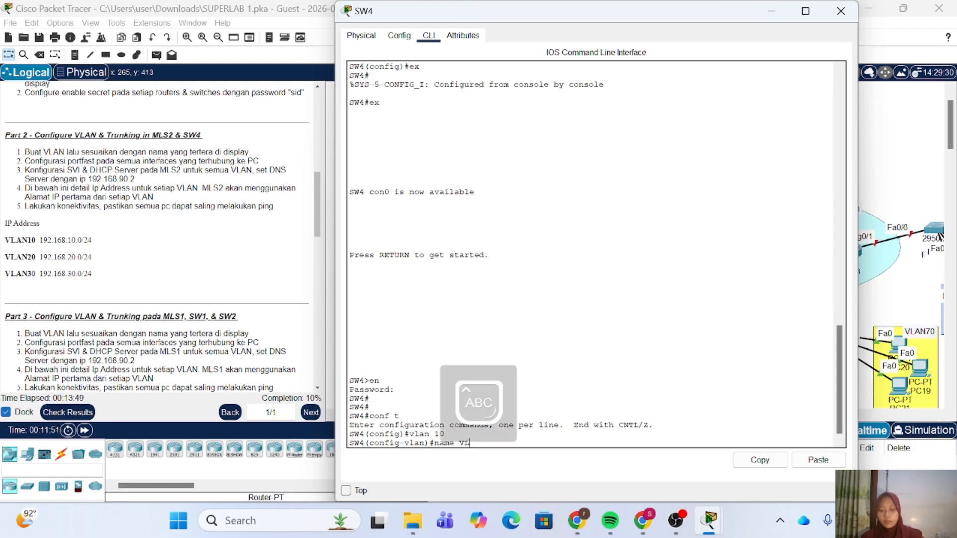
{"action": "type", "text": "VLAN10"}
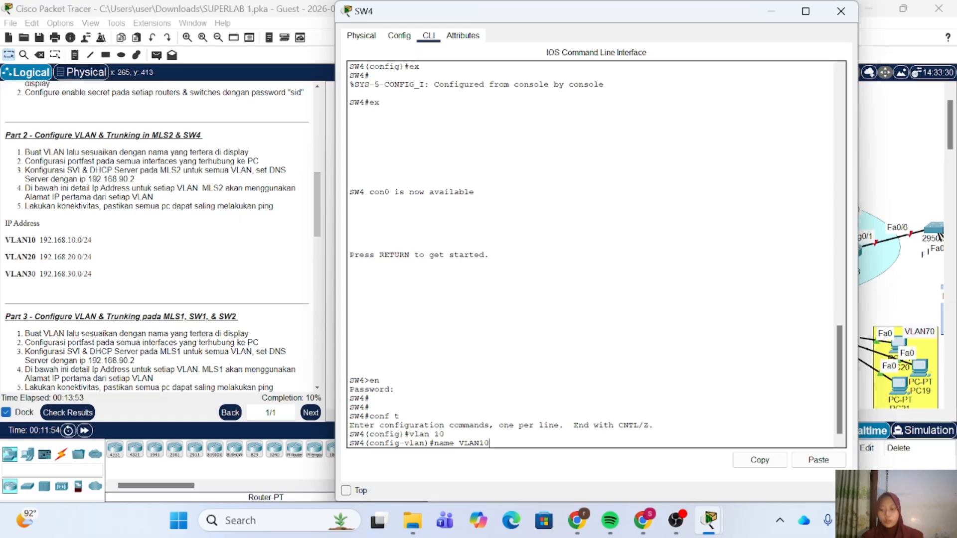
{"action": "key", "text": "Return"}
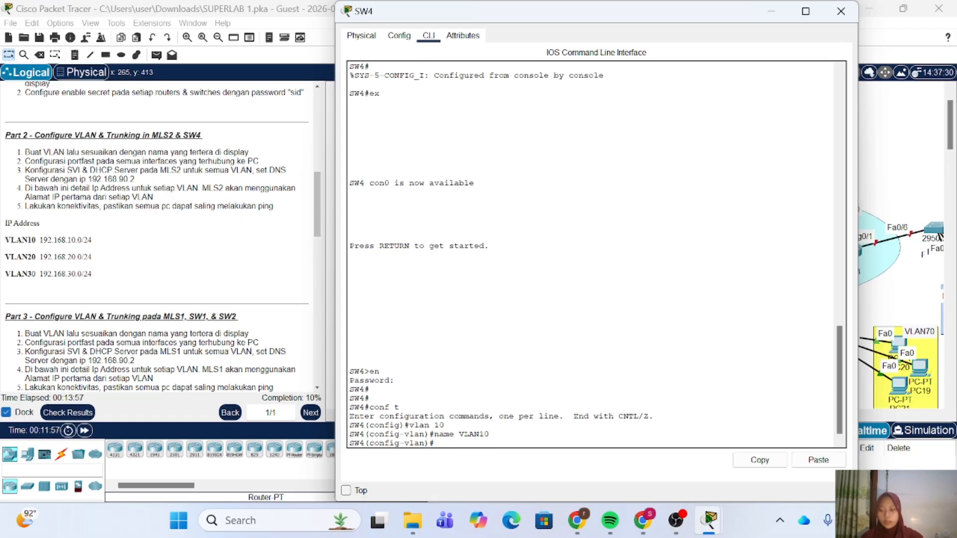
Step: Create VLAN 20 on switch SW4 and name it VLAN20
{"action": "key", "text": "Caps_Lock"}
{"action": "type", "text": "vlan"}
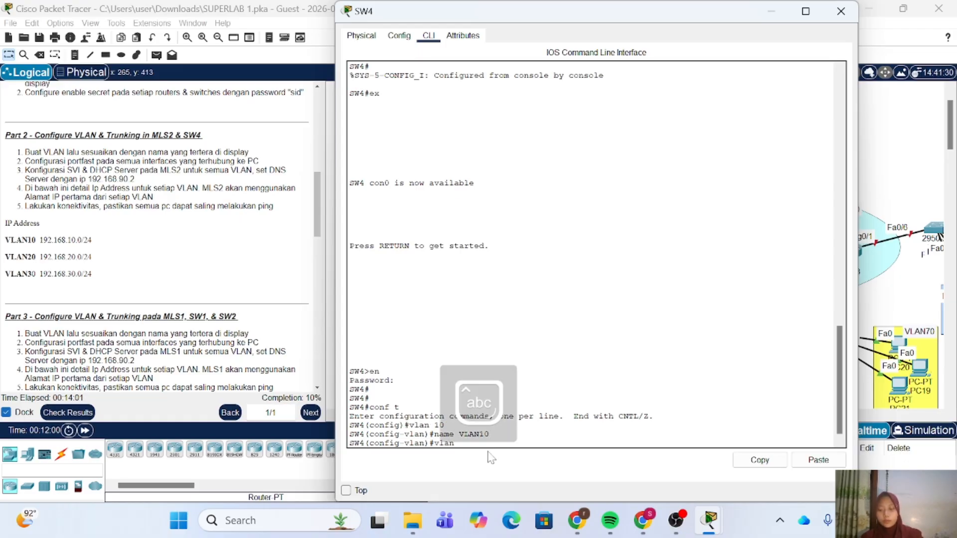
{"action": "type", "text": " 20"}
{"action": "key", "text": "Return"}
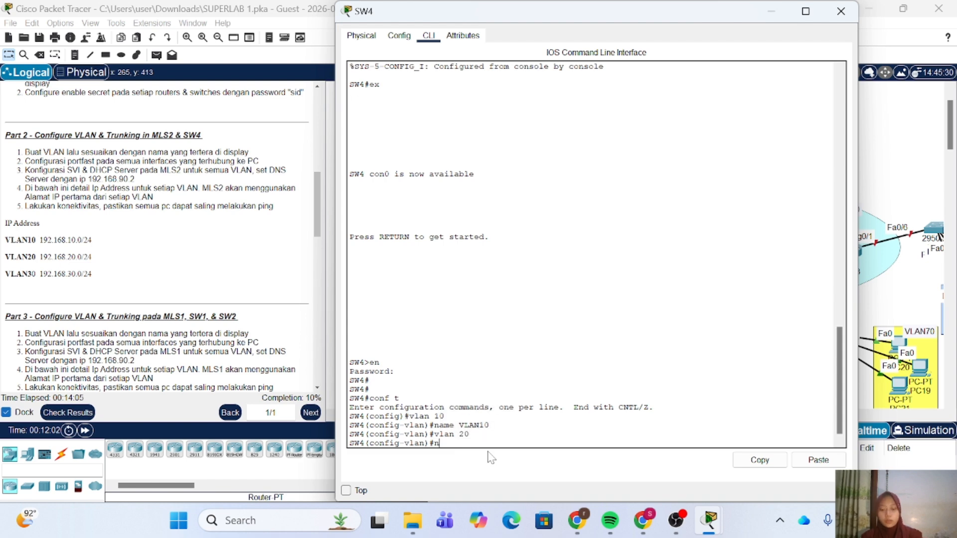
{"action": "type", "text": "name"}
{"action": "key", "text": "Caps_Lock"}
{"action": "type", "text": "VLAN2"}
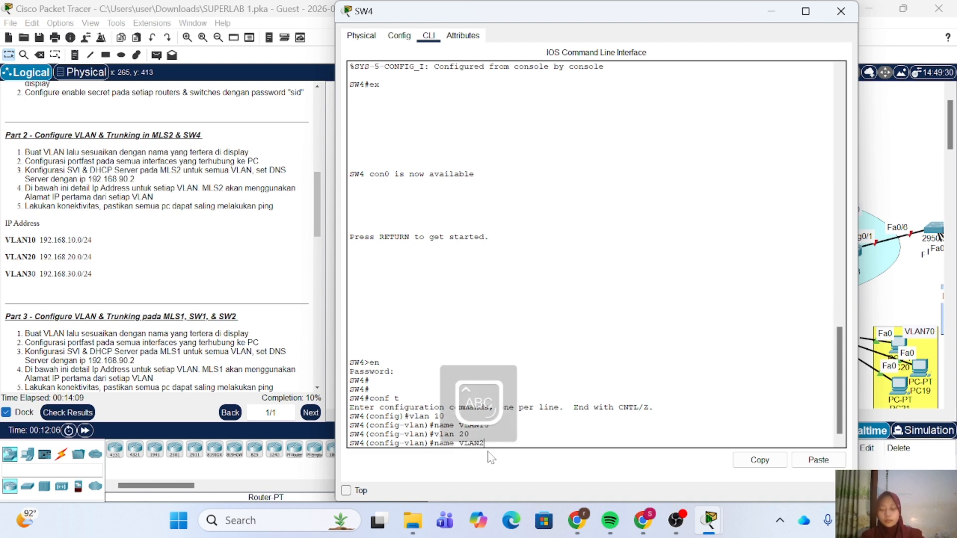
{"action": "key", "text": "Caps_Lock"}
{"action": "type", "text": "0"}
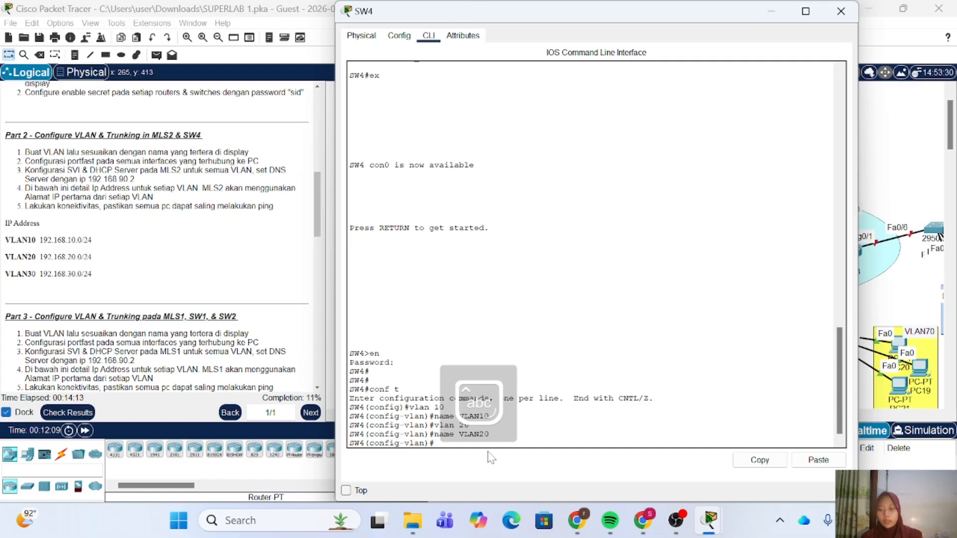
Step: Create VLAN 30 on switch SW4 and name it VLAN30
{"action": "type", "text": "vlan"}
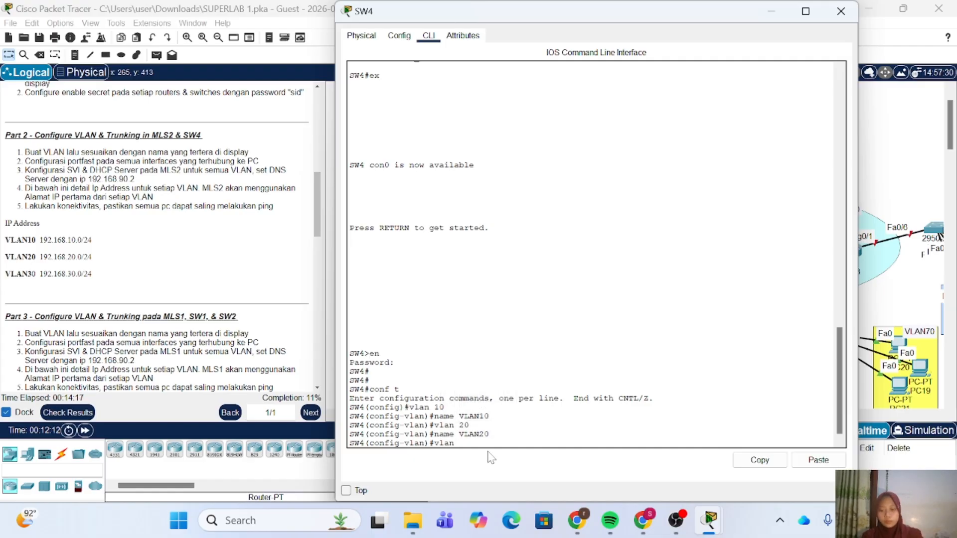
{"action": "type", "text": " 30"}
{"action": "key", "text": "Return"}
{"action": "type", "text": "name VLAN30"}
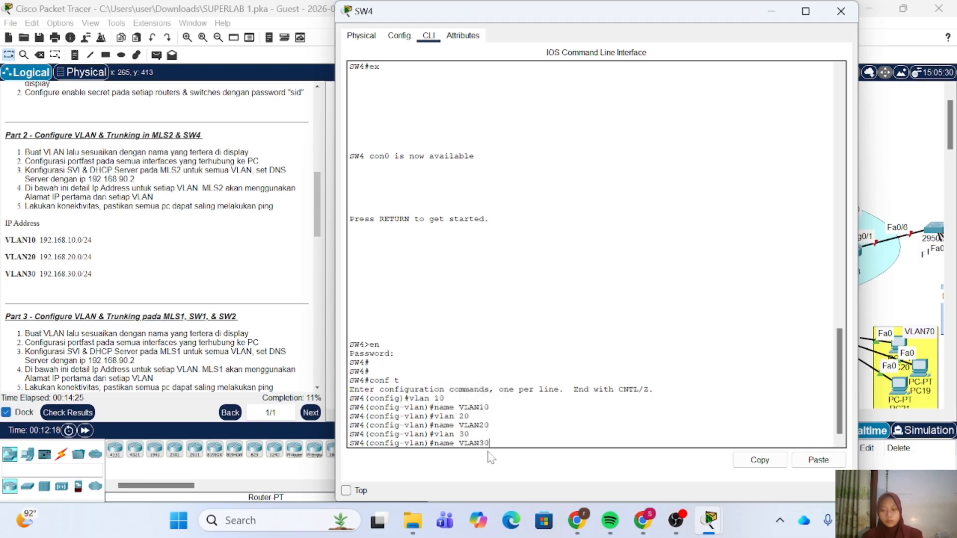
{"action": "key", "text": "Return"}
{"action": "key", "text": "Caps_Lock"}
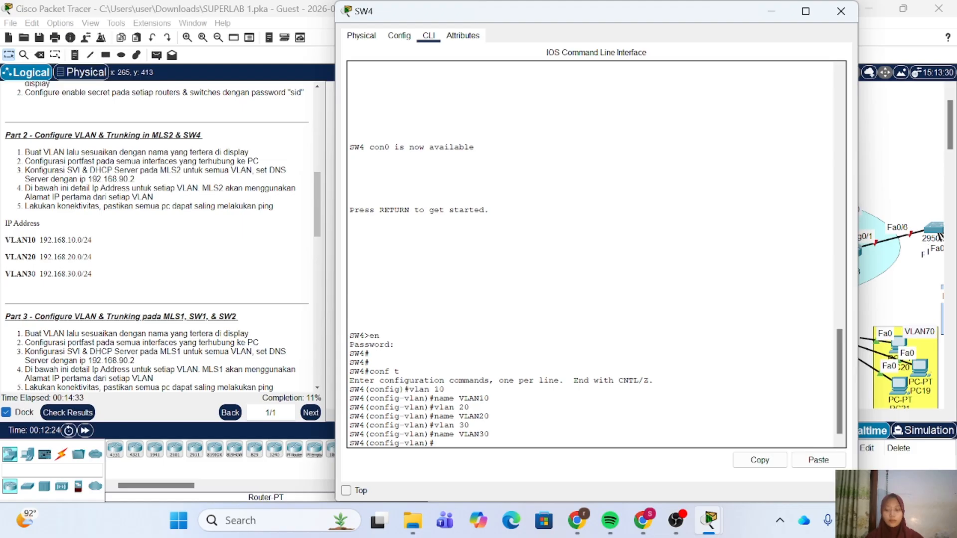
Step: Close the SW4 console and move PC1 slightly up within the VLAN10 area of the topology
{"action": "left_click", "coordinate": [842, 12]}
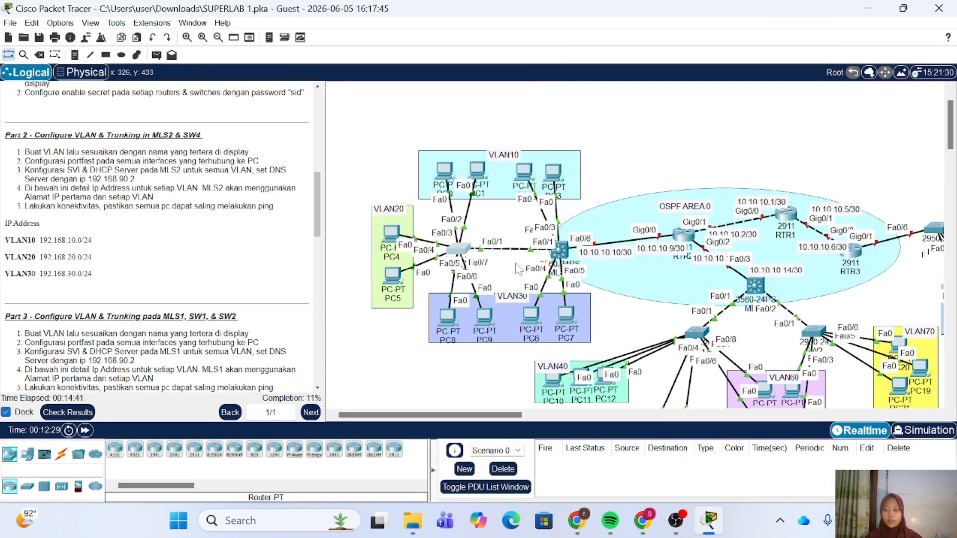
{"action": "scroll", "coordinate": [187, 271], "scroll_direction": "up", "scroll_amount": 1}
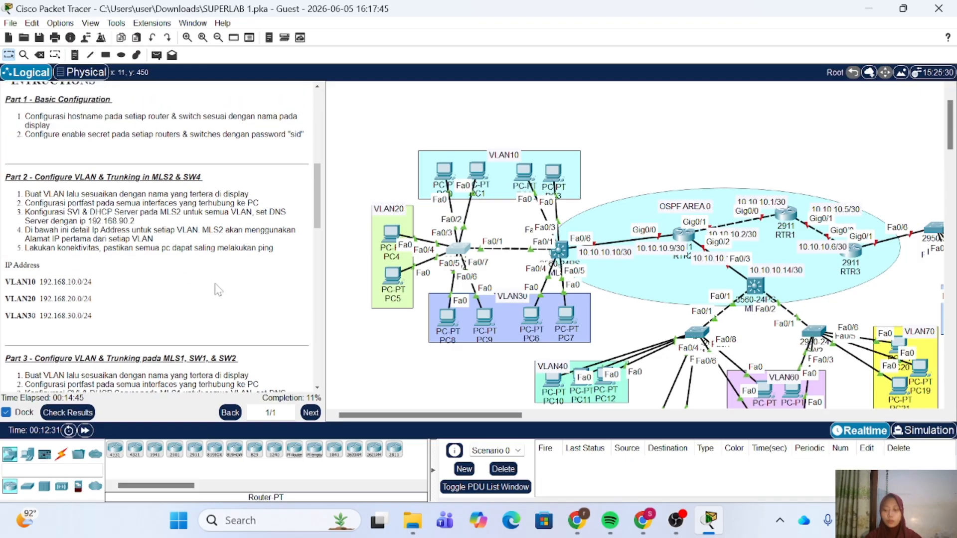
{"action": "mouse_move", "coordinate": [477, 175]}
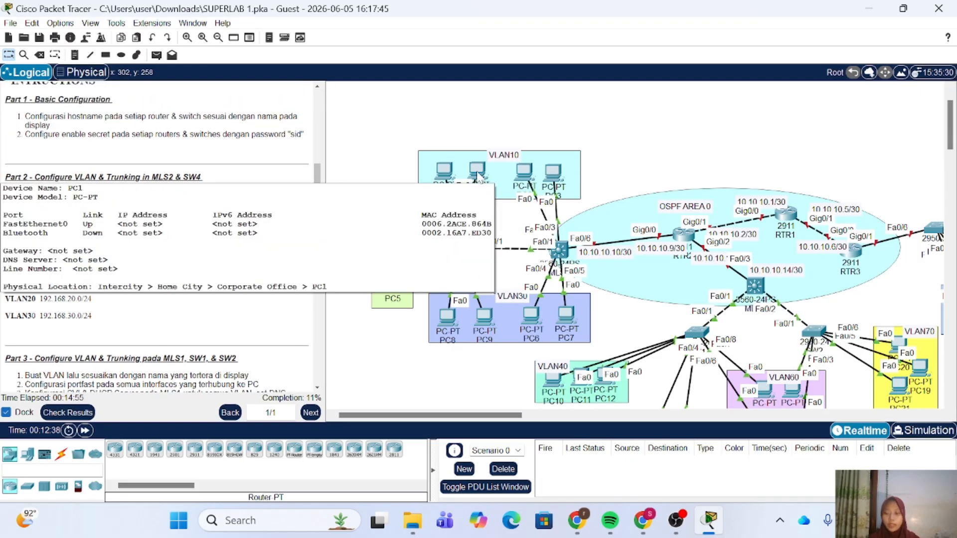
{"action": "mouse_move", "coordinate": [479, 170]}
{"action": "left_mouse_down"}
{"action": "mouse_move", "coordinate": [464, 145]}
{"action": "mouse_move", "coordinate": [487, 163]}
{"action": "left_mouse_up"}
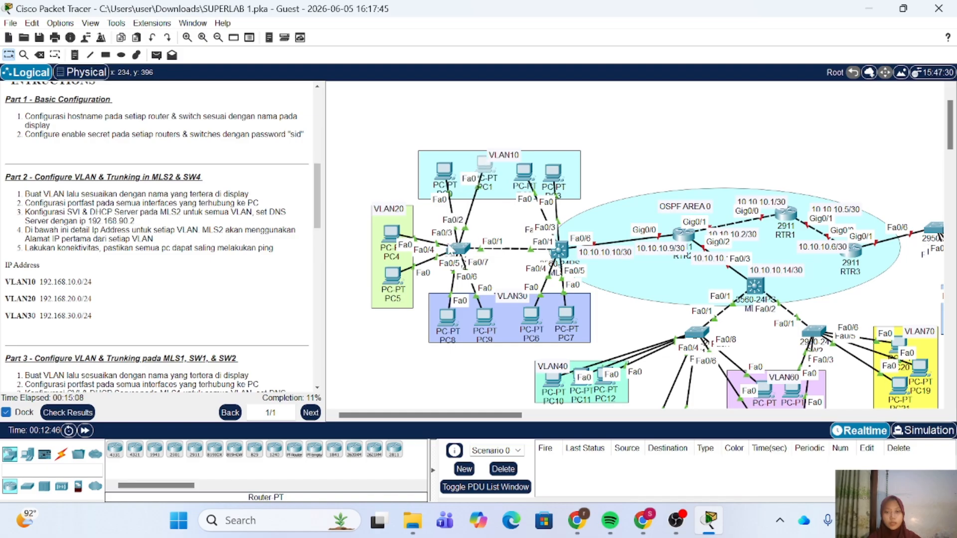
Step: On switch SW4, set interfaces fa0/2-3 to access mode and assign them to VLAN 10
{"action": "left_click", "coordinate": [459, 249]}
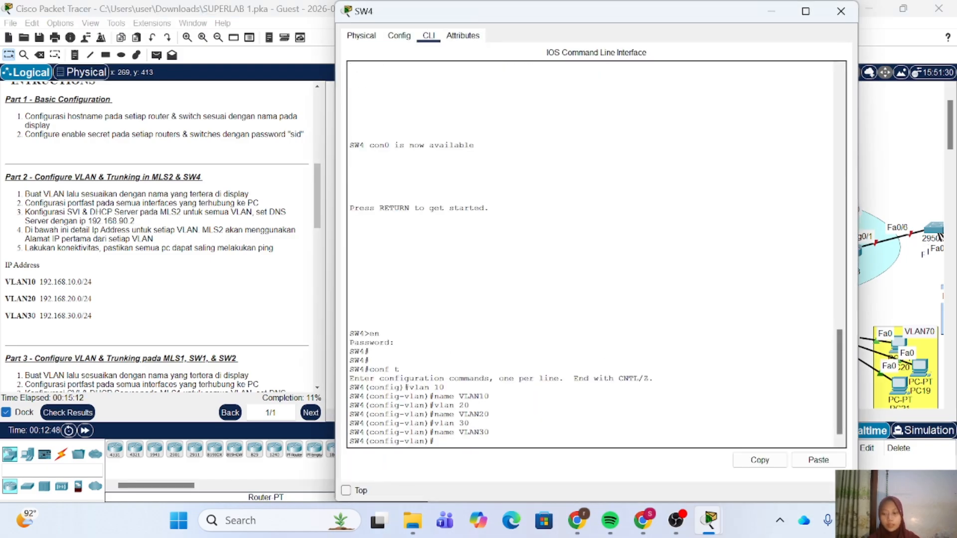
{"action": "key", "text": "Return"}
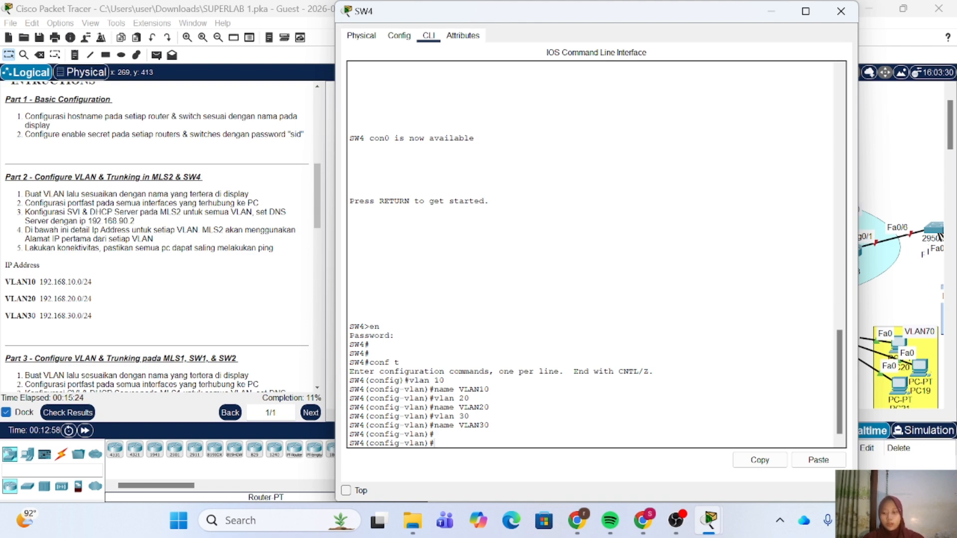
{"action": "type", "text": "ex"}
{"action": "key", "text": "Return"}
{"action": "type", "text": "int "}
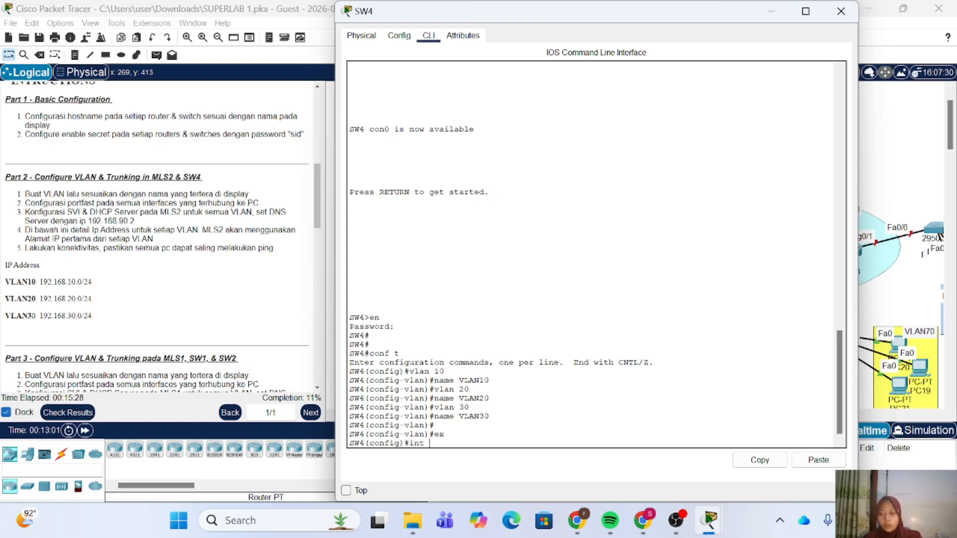
{"action": "type", "text": "range fa0/2-3"}
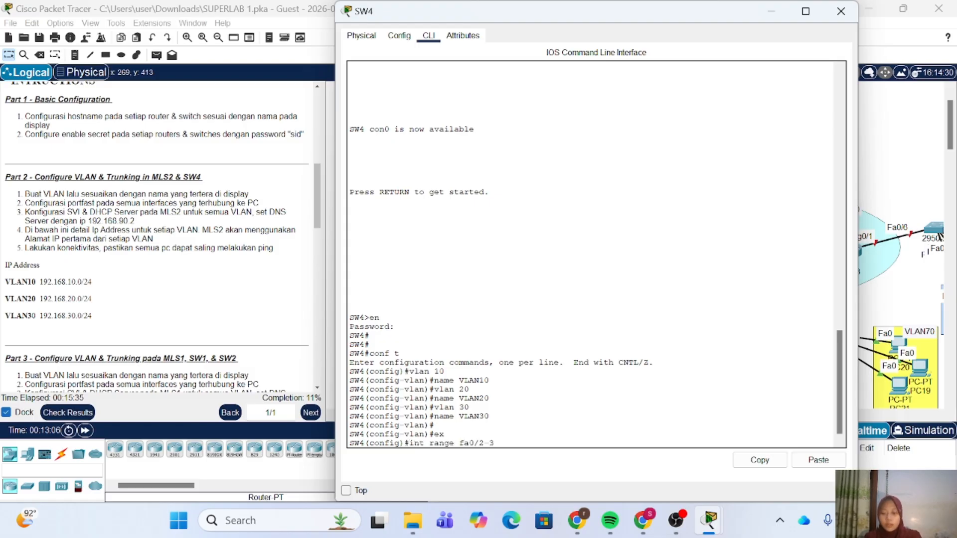
{"action": "key", "text": "Return"}
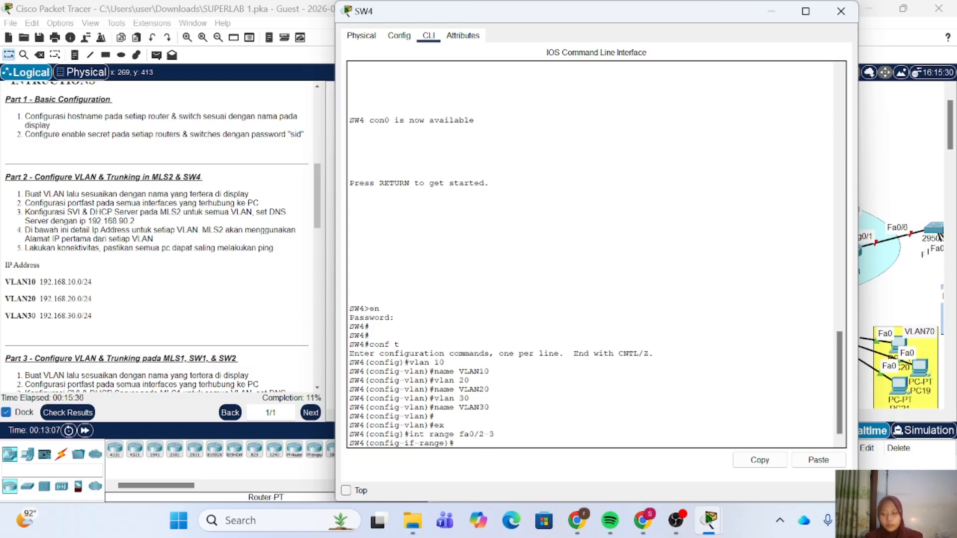
{"action": "type", "text": "sw"}
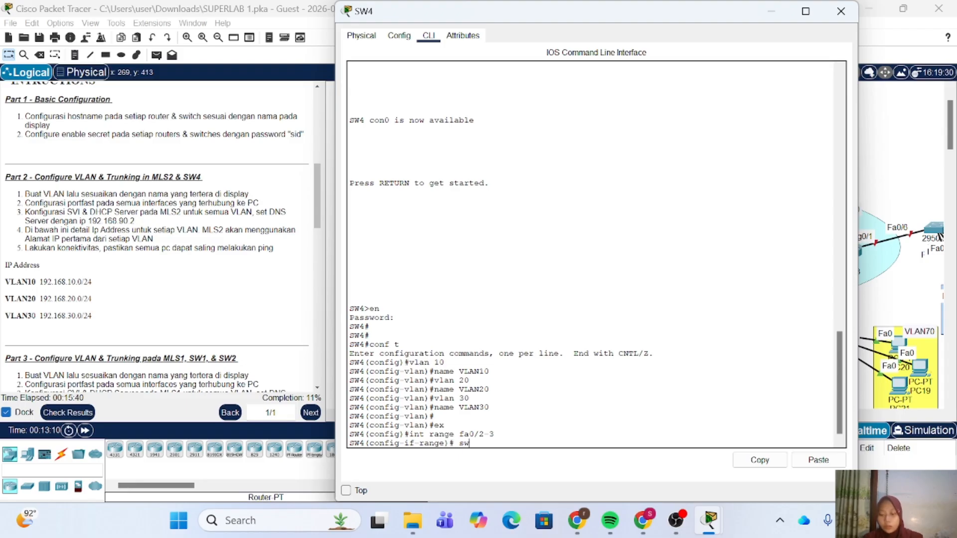
{"action": "type", "text": " m a"}
{"action": "key", "text": "Return"}
{"action": "type", "text": "sw m a"}
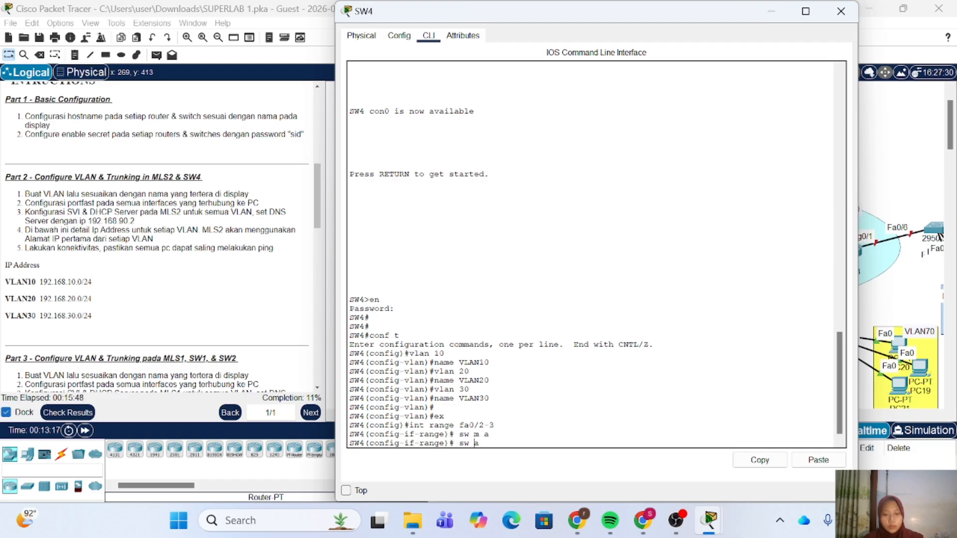
{"action": "type", "text": " 10"}
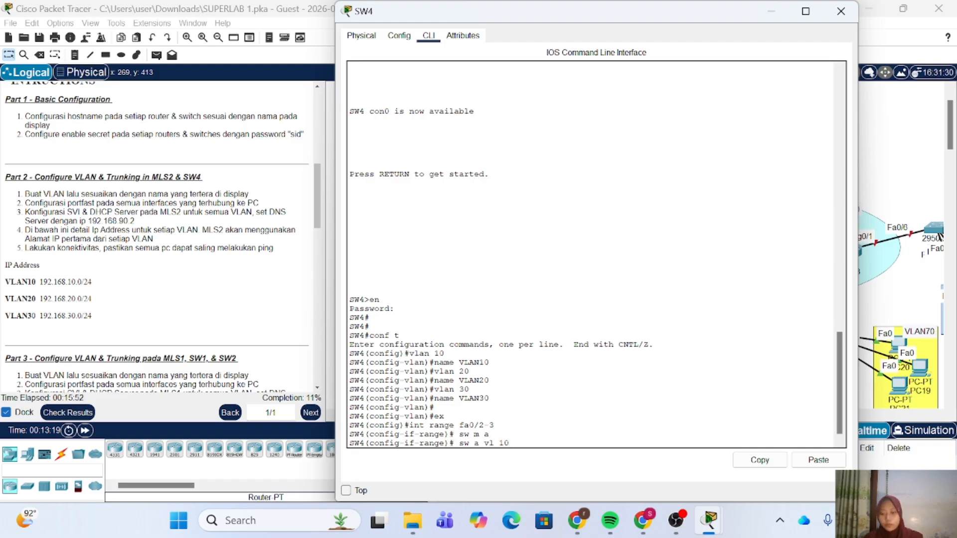
{"action": "key", "text": "Return"}
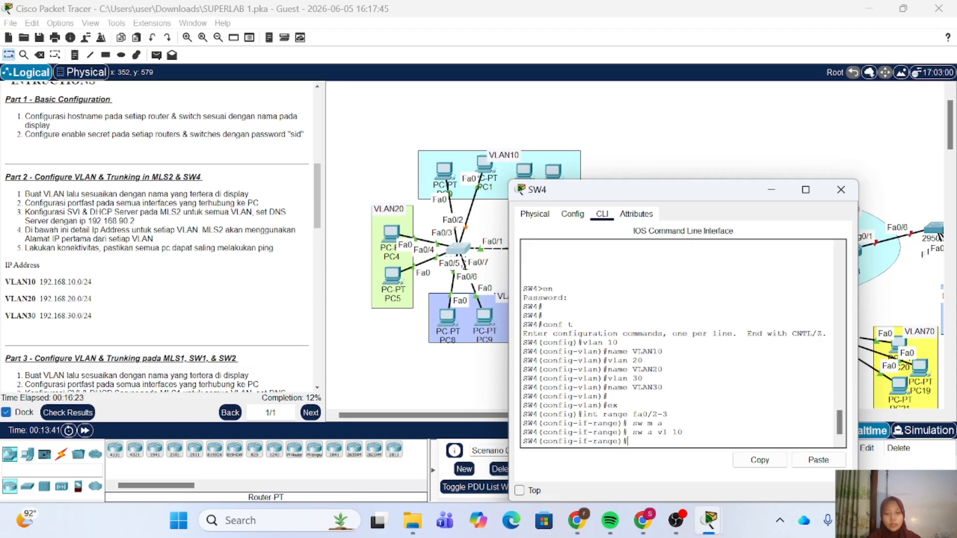
Step: Enable spanning-tree portfast on SW4 interfaces fa0/2-3
{"action": "type", "text": "spanning"}
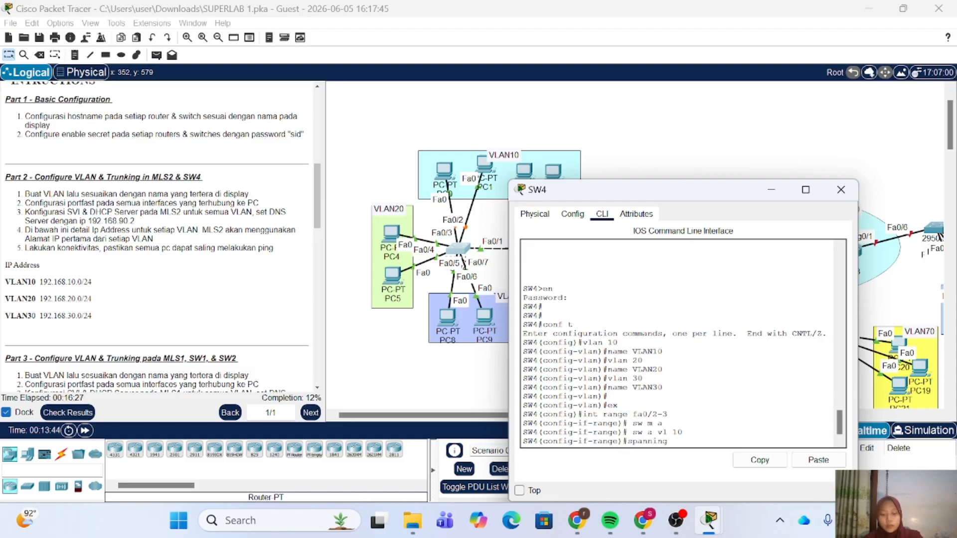
{"action": "type", "text": "-tree"}
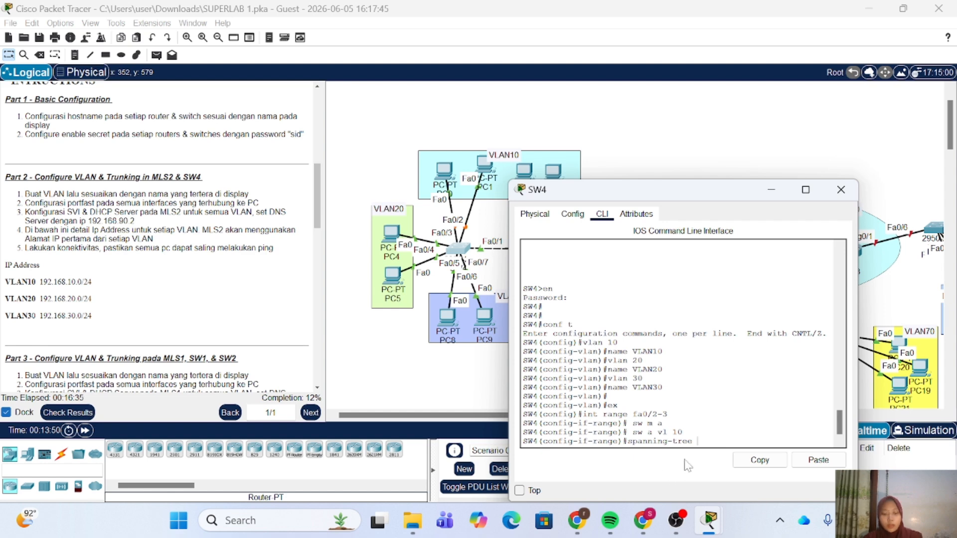
{"action": "type", "text": " portfas"}
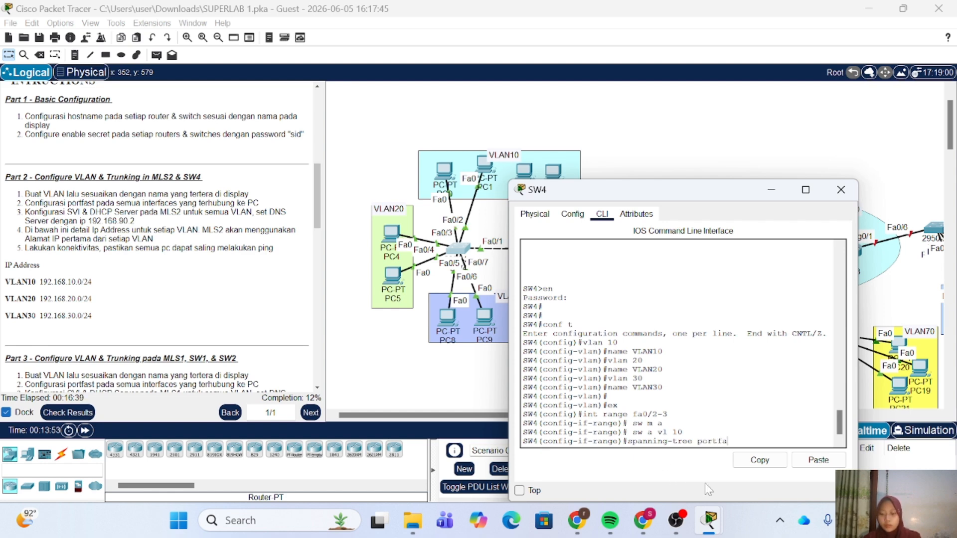
{"action": "type", "text": "t"}
{"action": "key", "text": "Return"}
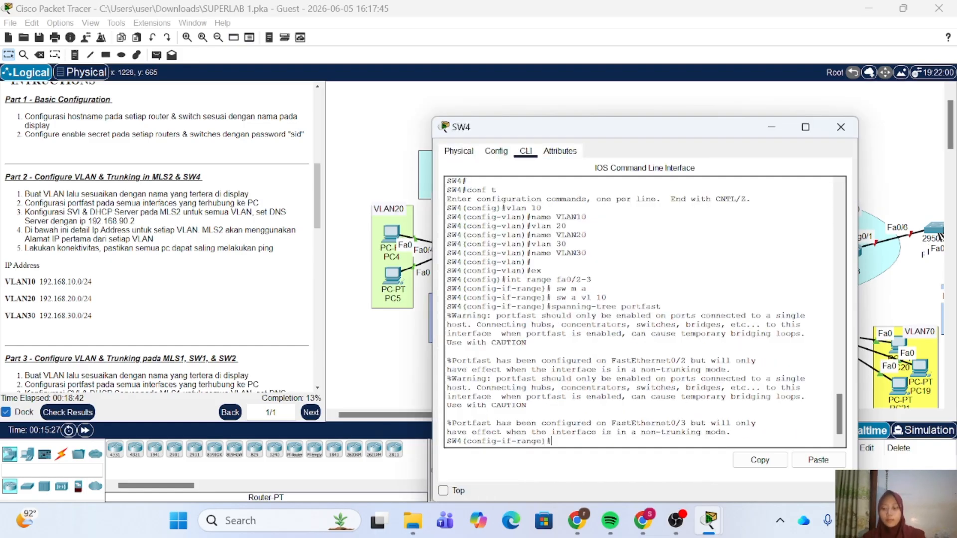
{"action": "type", "text": "spa po"}
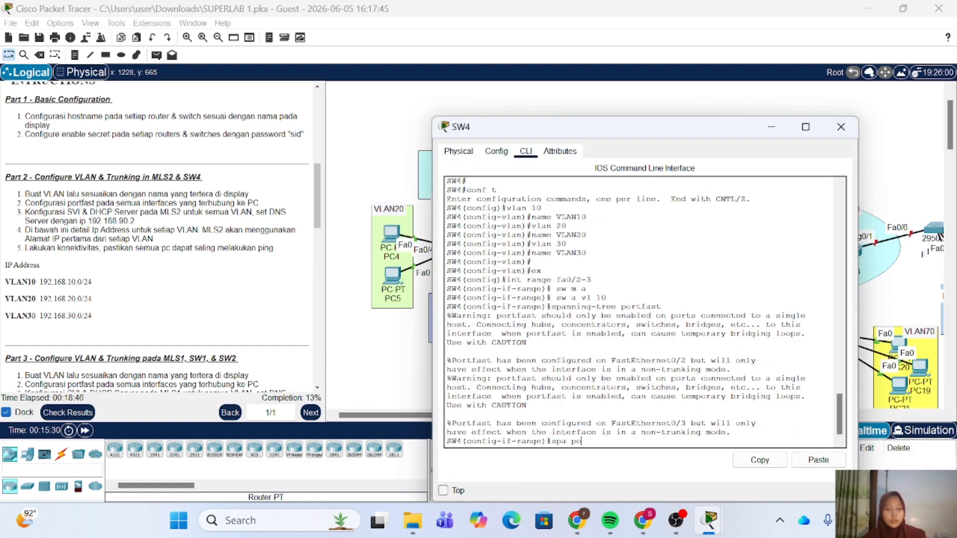
{"action": "key", "text": "BackSpace"}
{"action": "key", "text": "BackSpace"}
{"action": "key", "text": "BackSpace"}
{"action": "key", "text": "BackSpace"}
{"action": "key", "text": "BackSpace"}
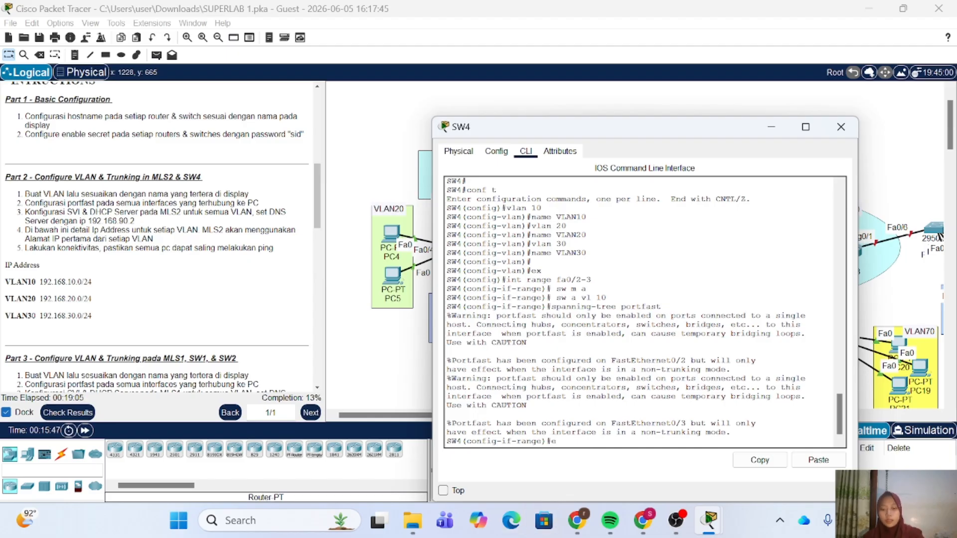
Step: Exit the current interface range on SW4 and set interfaces fa0/4-5 to access mode
{"action": "key", "text": "Return"}
{"action": "key", "text": "Up"}
{"action": "key", "text": "Up"}
{"action": "key", "text": "Up"}
{"action": "key", "text": "Up"}
{"action": "key", "text": "Up"}
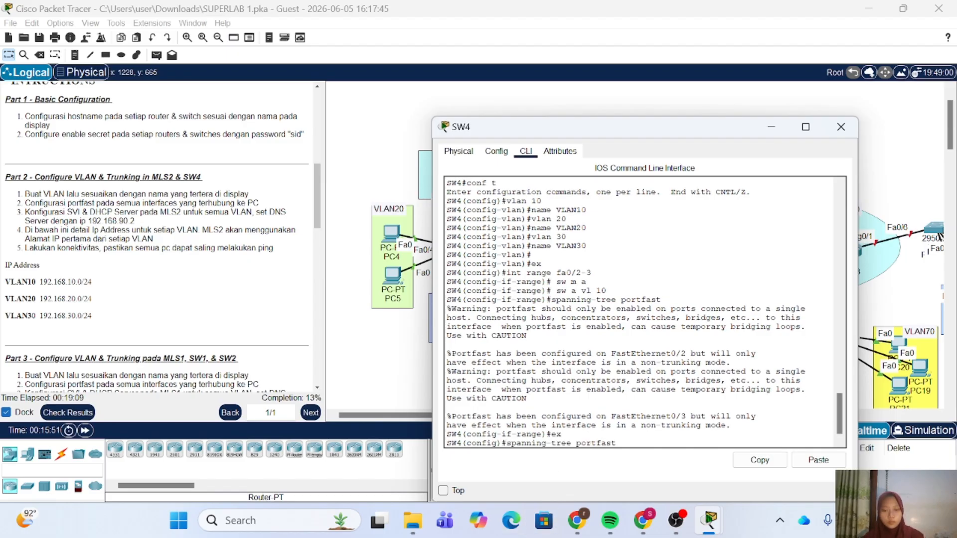
{"action": "key", "text": "BackSpace"}
{"action": "key", "text": "BackSpace"}
{"action": "key", "text": "BackSpace"}
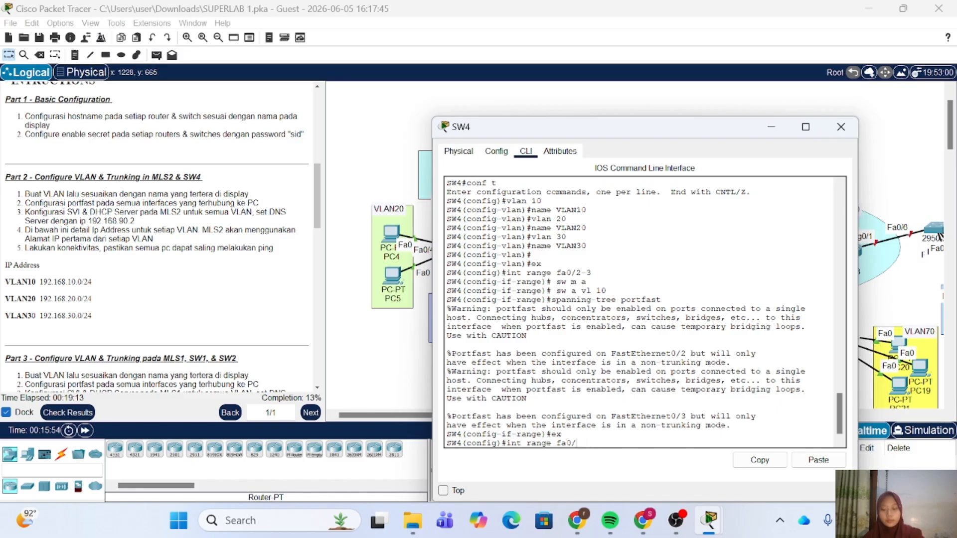
{"action": "type", "text": "4-5"}
{"action": "key", "text": "Return"}
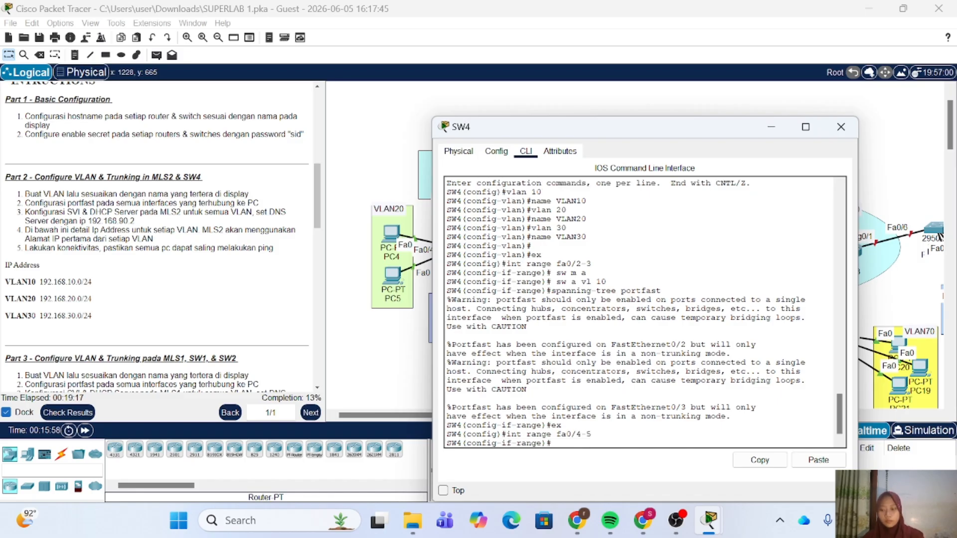
{"action": "key", "text": "Up"}
{"action": "key", "text": "Up"}
{"action": "key", "text": "Up"}
{"action": "key", "text": "Up"}
{"action": "key", "text": "Up"}
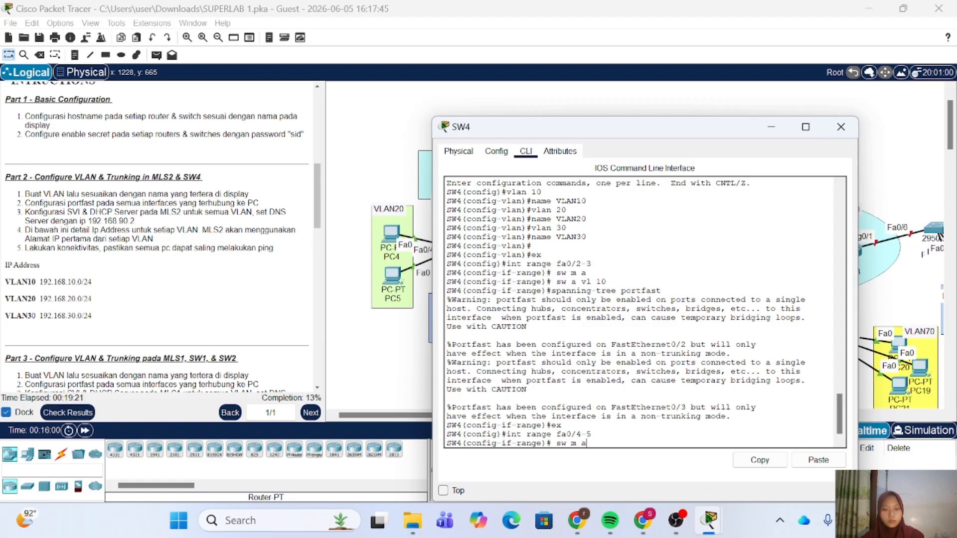
{"action": "key", "text": "Return"}
Step: Assign SW4 interfaces fa0/4-5 to VLAN 20
{"action": "key", "text": "Up"}
{"action": "key", "text": "Up"}
{"action": "key", "text": "Up"}
{"action": "key", "text": "Up"}
{"action": "key", "text": "Up"}
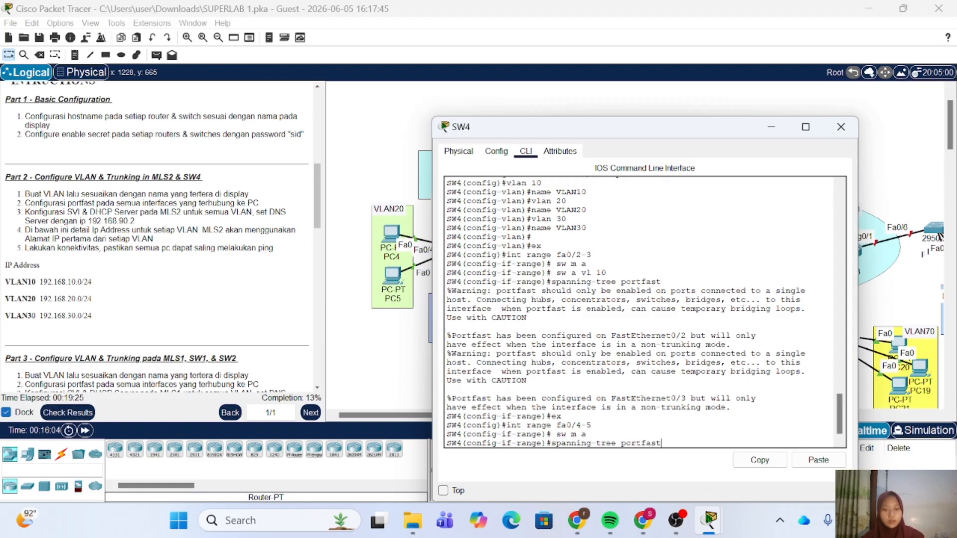
{"action": "key", "text": "BackSpace"}
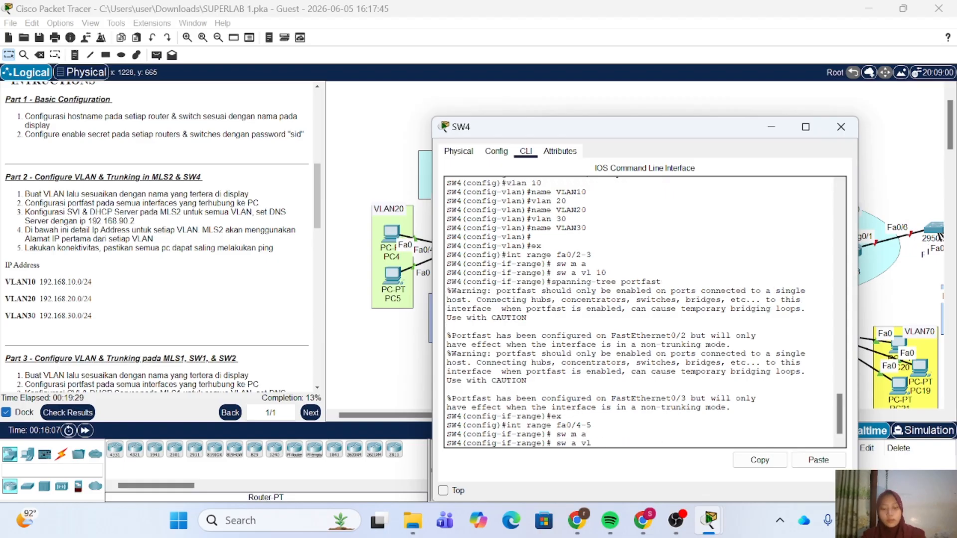
{"action": "type", "text": "20"}
{"action": "key", "text": "Return"}
{"action": "key", "text": "Return"}
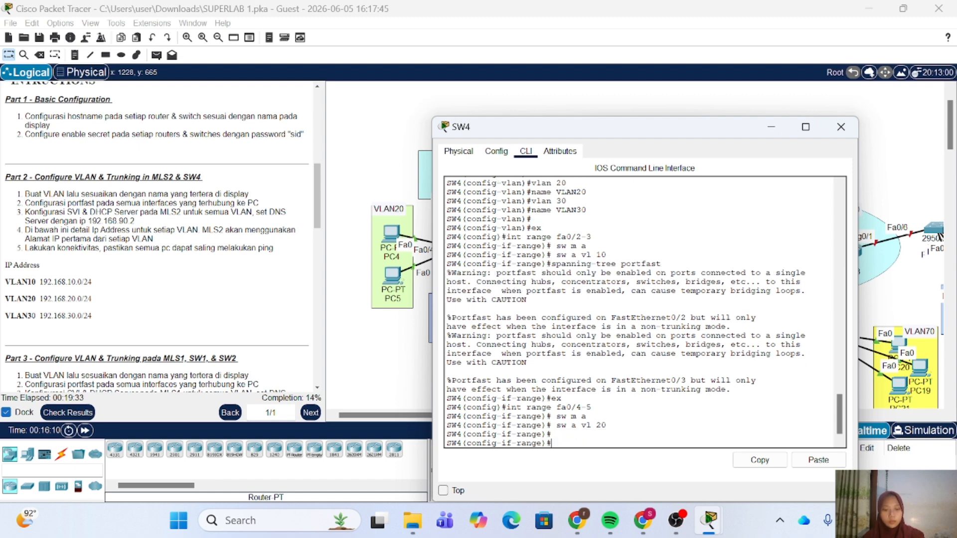
Step: Enable spanning-tree portfast on SW4 interfaces fa0/4-5
{"action": "key", "text": "Up"}
{"action": "key", "text": "Up"}
{"action": "key", "text": "Up"}
{"action": "key", "text": "Up"}
{"action": "key", "text": "Up"}
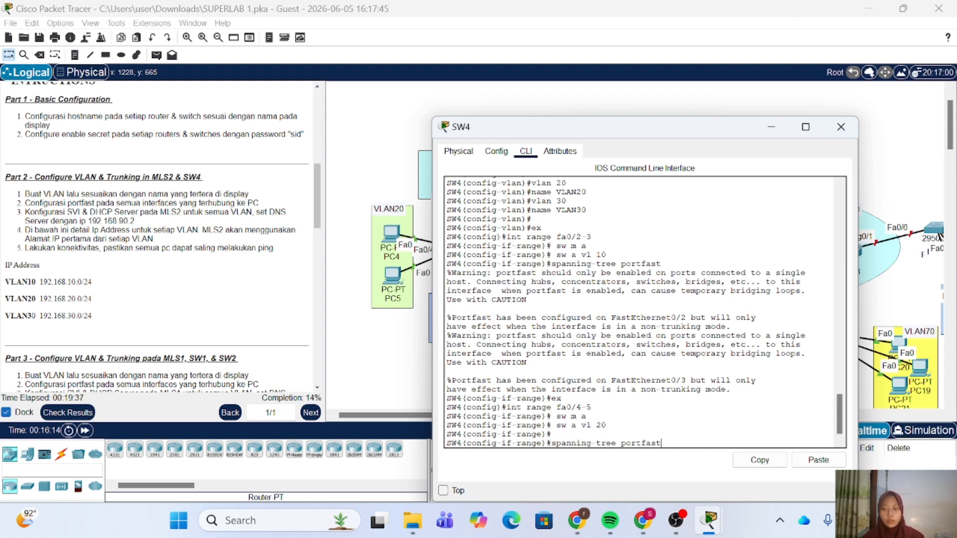
{"action": "key", "text": "Return"}
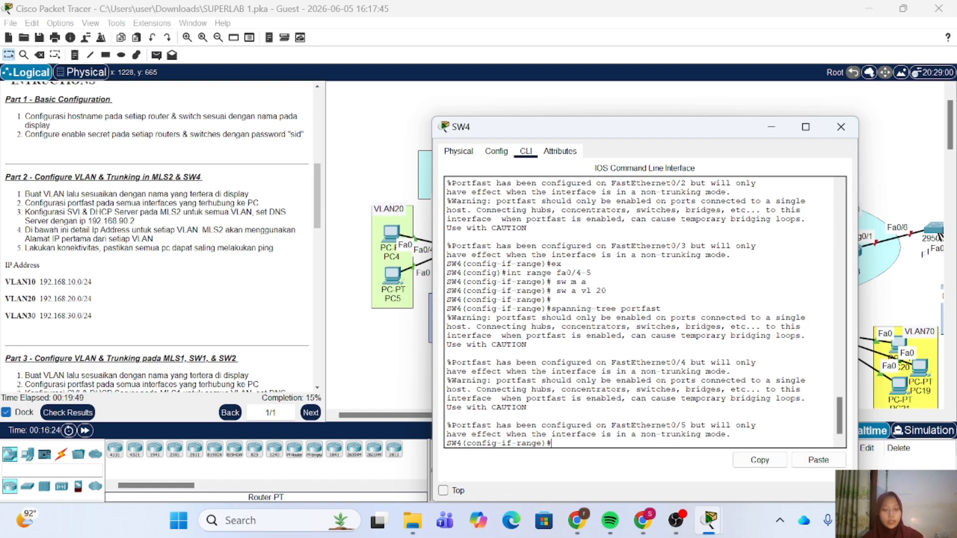
Step: Enter interface range configuration for fa0/6-7 on switch SW4
{"action": "key", "text": "Up"}
{"action": "key", "text": "Up"}
{"action": "key", "text": "Up"}
{"action": "key", "text": "Up"}
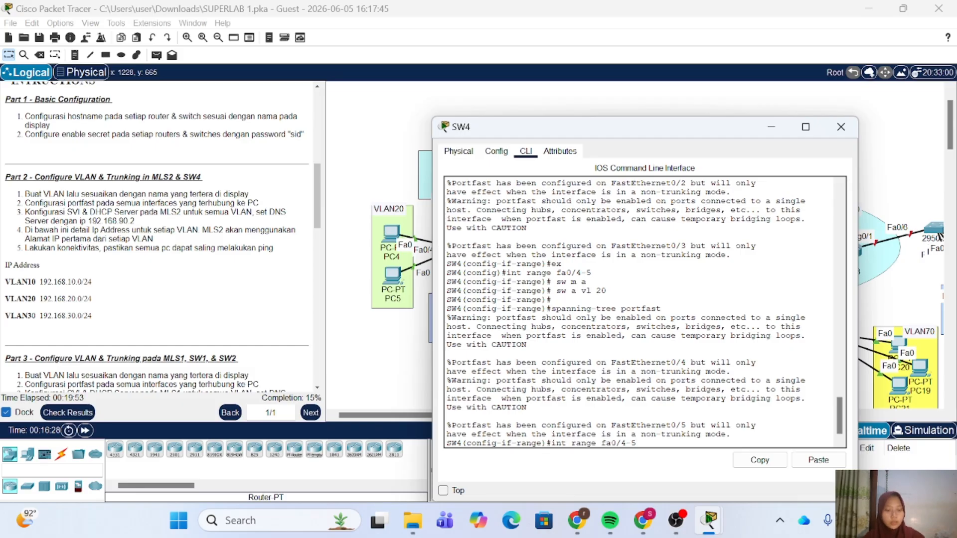
{"action": "key", "text": "BackSpace"}
{"action": "key", "text": "BackSpace"}
{"action": "key", "text": "BackSpace"}
{"action": "type", "text": "6-7"}
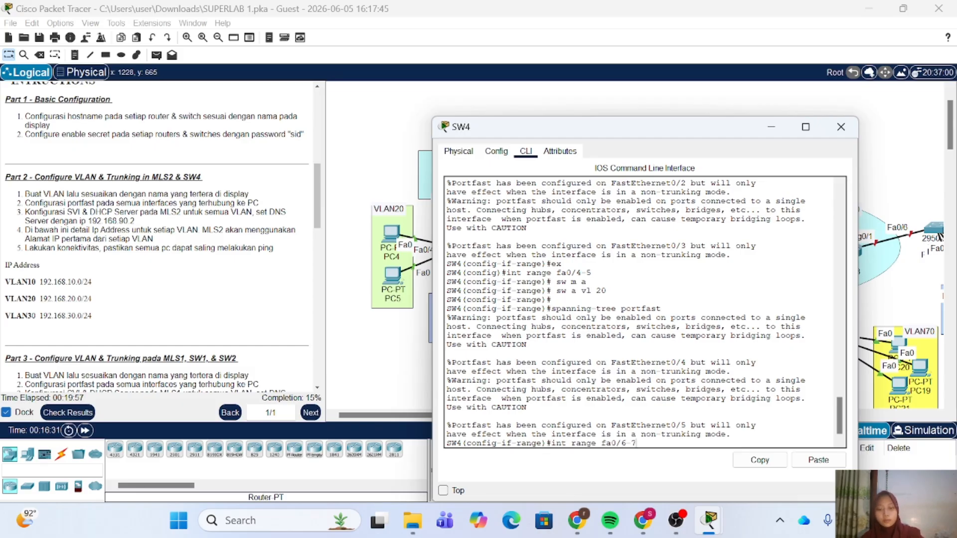
{"action": "key", "text": "Return"}
{"action": "key", "text": "Up"}
{"action": "key", "text": "Up"}
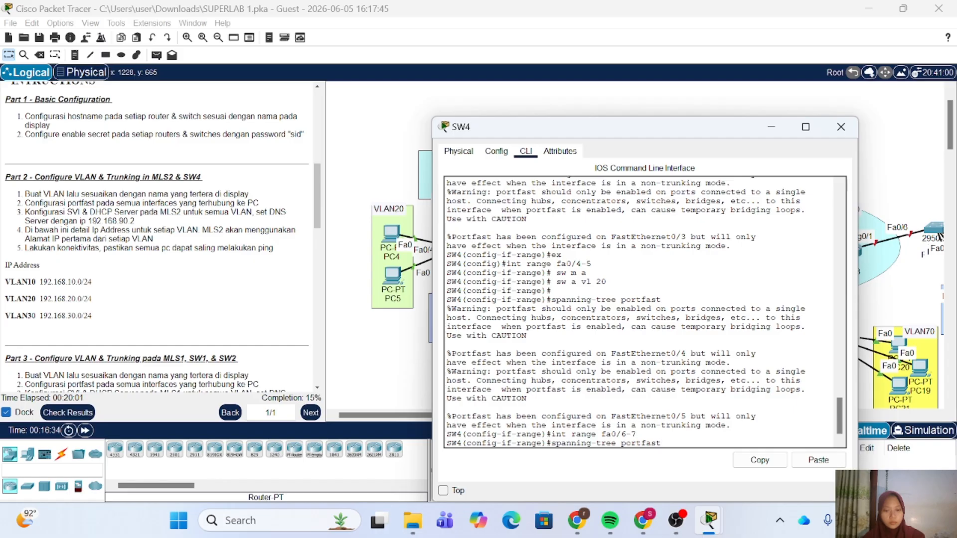
{"action": "key", "text": "BackSpace"}
{"action": "key", "text": "BackSpace"}
{"action": "key", "text": "BackSpace"}
{"action": "key", "text": "BackSpace"}
{"action": "key", "text": "BackSpace"}
{"action": "key", "text": "BackSpace"}
{"action": "key", "text": "BackSpace"}
{"action": "key", "text": "BackSpace"}
{"action": "key", "text": "BackSpace"}
{"action": "key", "text": "BackSpace"}
{"action": "key", "text": "BackSpace"}
{"action": "key", "text": "BackSpace"}
{"action": "key", "text": "BackSpace"}
{"action": "key", "text": "BackSpace"}
{"action": "key", "text": "BackSpace"}
{"action": "key", "text": "BackSpace"}
{"action": "key", "text": "BackSpace"}
{"action": "key", "text": "BackSpace"}
{"action": "key", "text": "BackSpace"}
{"action": "key", "text": "BackSpace"}
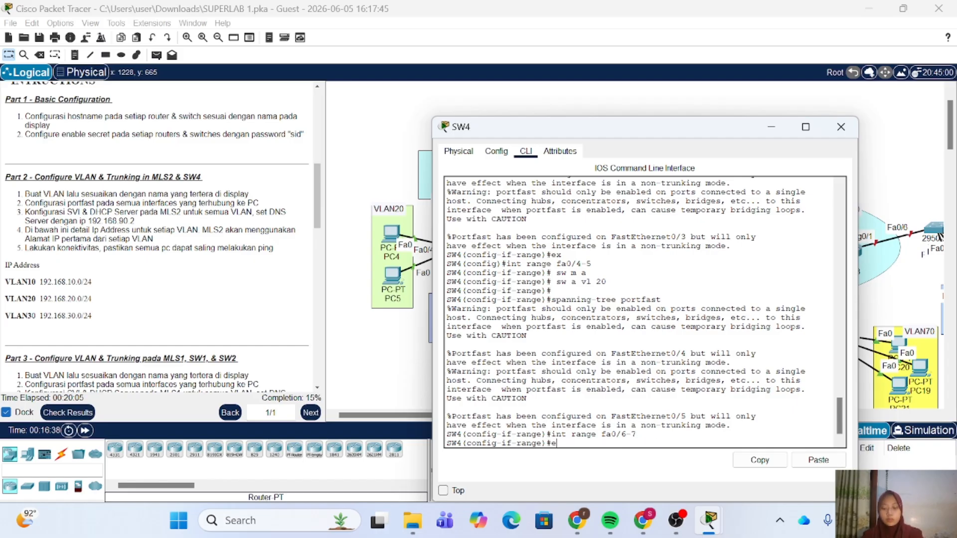
Step: Exit the current interface range on SW4 and re-enter range configuration for fa0/6-7 from global configuration mode
{"action": "type", "text": "ex"}
{"action": "key", "text": "Return"}
{"action": "type", "text": "int range fa0/4"}
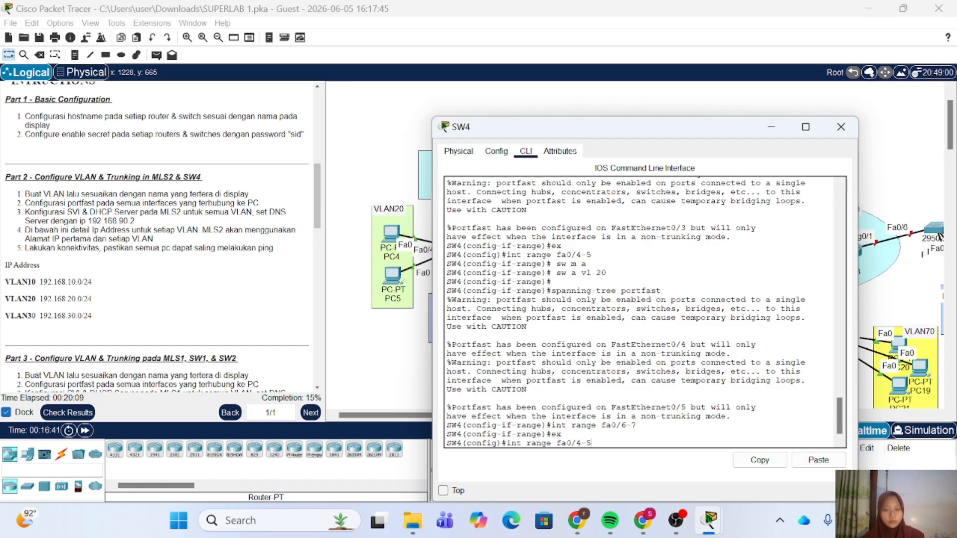
{"action": "key", "text": "BackSpace"}
{"action": "type", "text": "6-"}
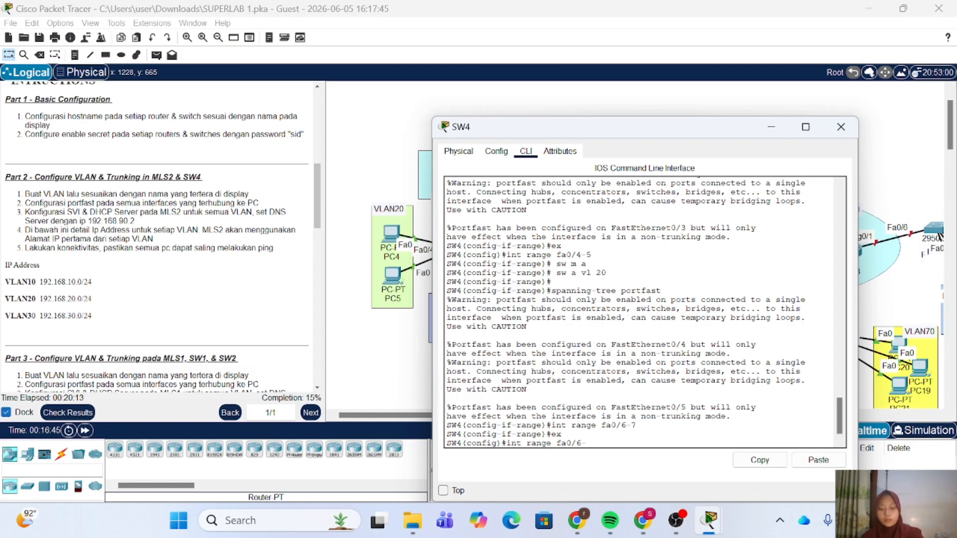
{"action": "type", "text": "7"}
{"action": "key", "text": "Return"}
Step: Set SW4 interfaces fa0/6-7 to access mode
{"action": "key", "text": "Up"}
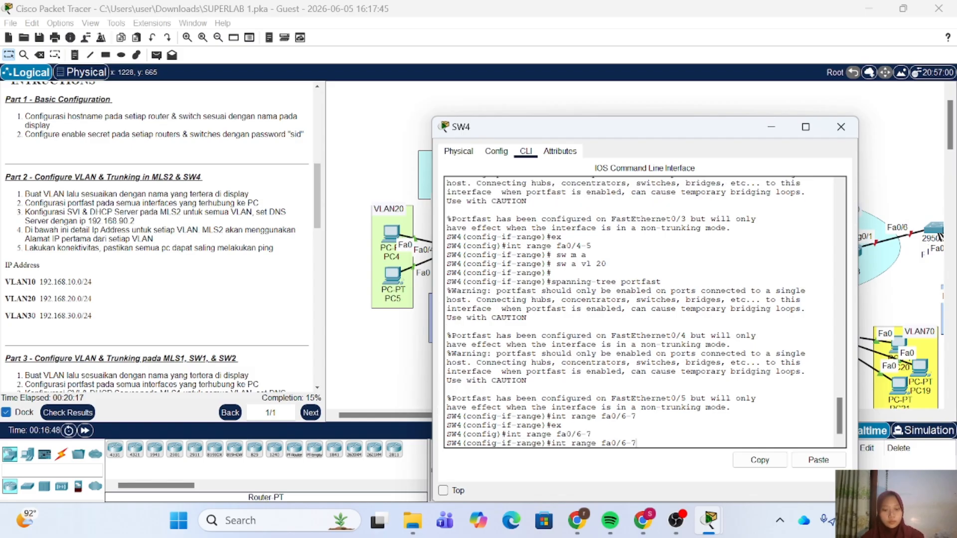
{"action": "key", "text": "BackSpace"}
{"action": "key", "text": "BackSpace"}
{"action": "key", "text": "BackSpace"}
{"action": "key", "text": "BackSpace"}
{"action": "key", "text": "BackSpace"}
{"action": "key", "text": "BackSpace"}
{"action": "key", "text": "BackSpace"}
{"action": "key", "text": "BackSpace"}
{"action": "key", "text": "BackSpace"}
{"action": "key", "text": "BackSpace"}
{"action": "key", "text": "BackSpace"}
{"action": "key", "text": "BackSpace"}
{"action": "key", "text": "BackSpace"}
{"action": "key", "text": "BackSpace"}
{"action": "key", "text": "BackSpace"}
{"action": "key", "text": "BackSpace"}
{"action": "key", "text": "BackSpace"}
{"action": "type", "text": "sw m a"}
{"action": "key", "text": "Return"}
Step: Assign SW4 interfaces fa0/6-7 to VLAN 30
{"action": "key", "text": "Up"}
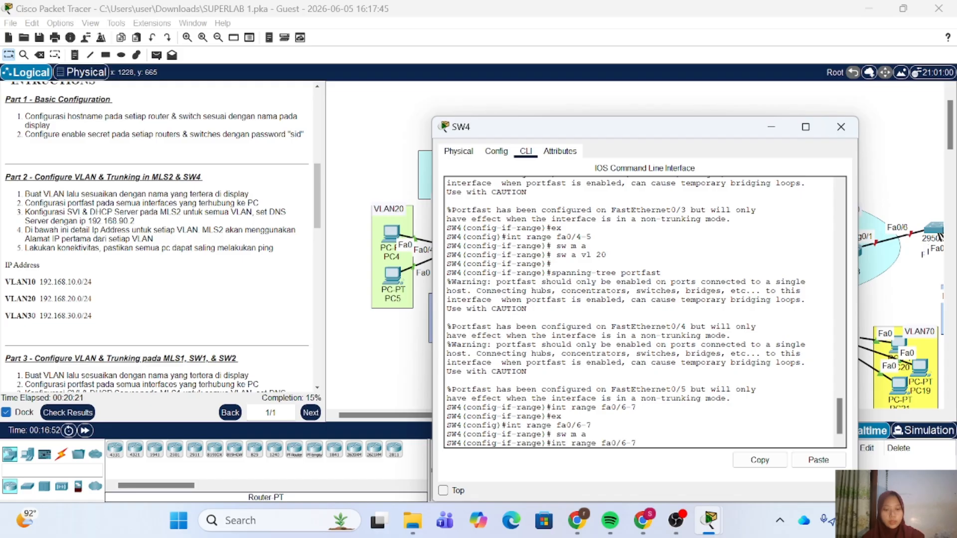
{"action": "key", "text": "Up"}
{"action": "key", "text": "Up"}
{"action": "key", "text": "Up"}
{"action": "key", "text": "BackSpace"}
{"action": "key", "text": "BackSpace"}
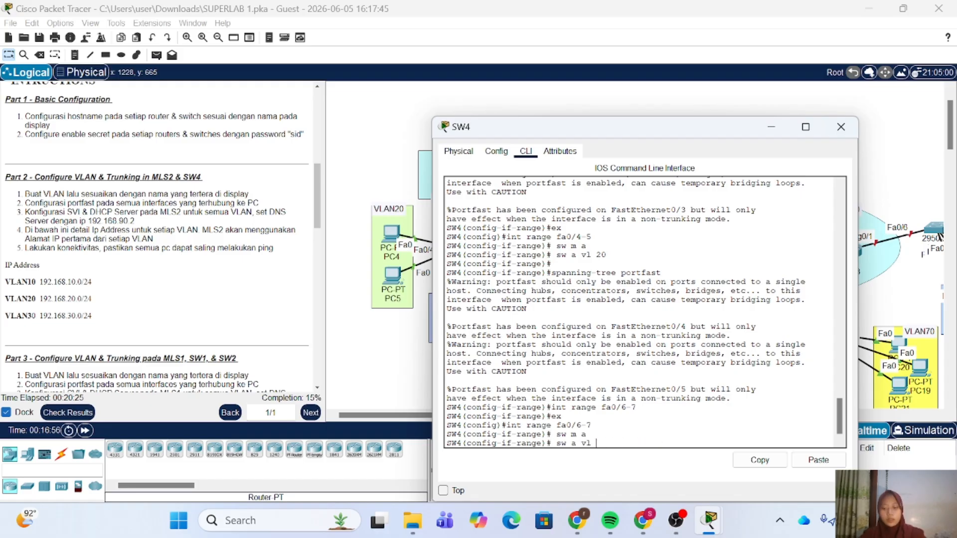
{"action": "type", "text": "30"}
{"action": "key", "text": "Return"}
Step: Enable spanning-tree portfast on SW4 interfaces fa0/6-7 and close the SW4 window
{"action": "key", "text": "Up"}
{"action": "key", "text": "Up"}
{"action": "key", "text": "Up"}
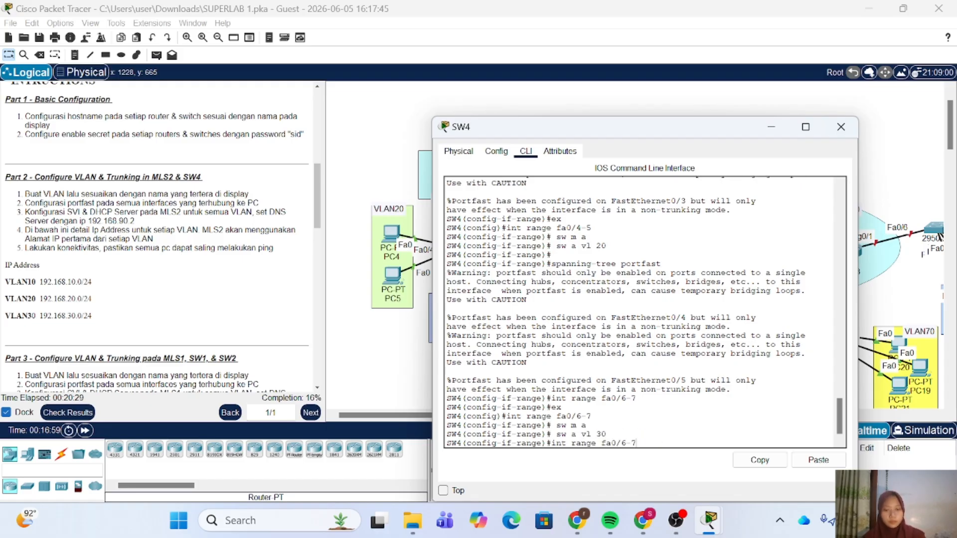
{"action": "key", "text": "Up"}
{"action": "key", "text": "Up"}
{"action": "key", "text": "Up"}
{"action": "key", "text": "Return"}
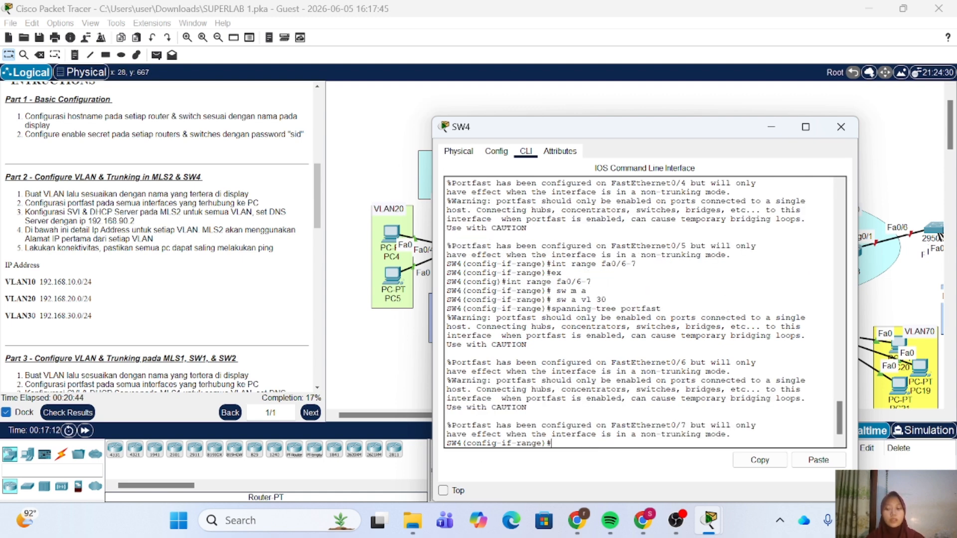
{"action": "left_click", "coordinate": [841, 127]}
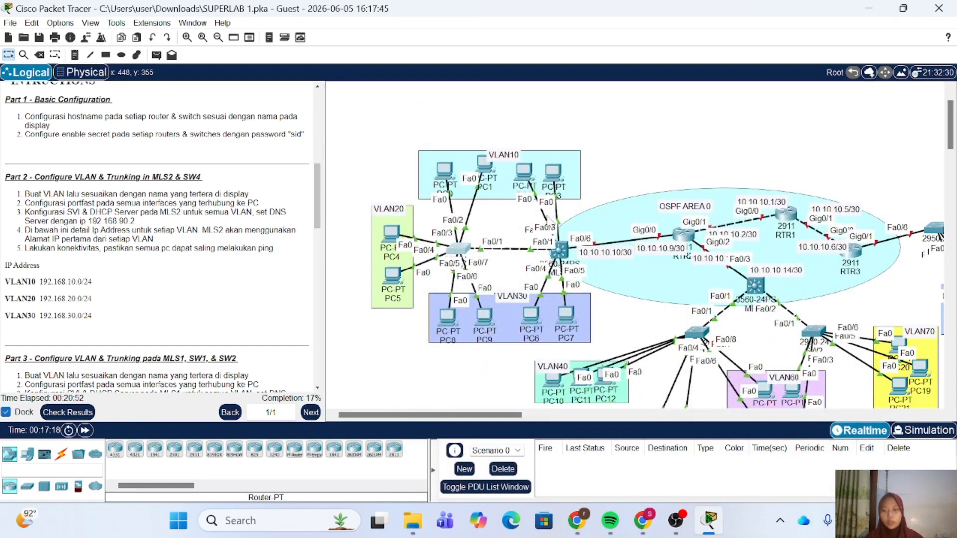
Step: Open the MLS2 command line and create VLAN 10 with the name VLAN10
{"action": "left_click", "coordinate": [560, 252]}
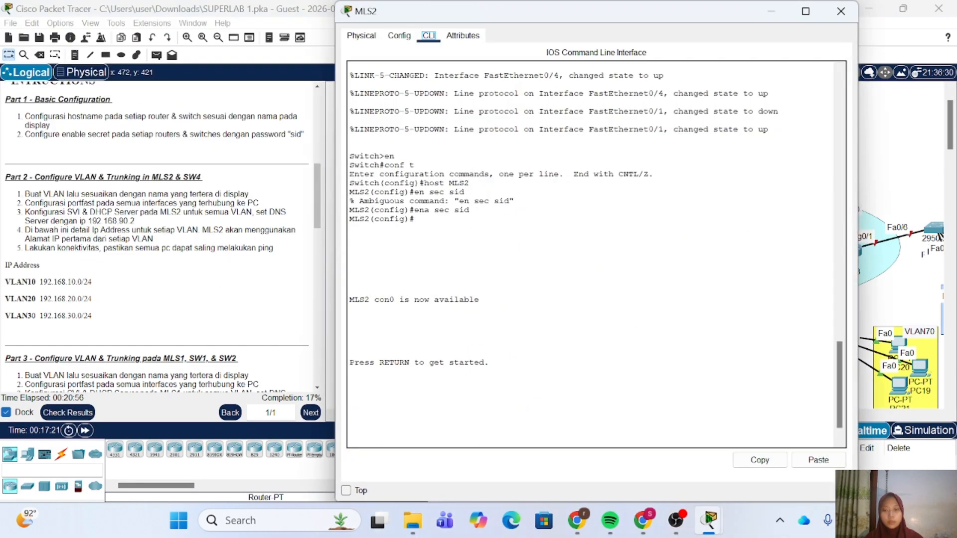
{"action": "scroll", "coordinate": [573, 253], "scroll_direction": "down", "scroll_amount": 1}
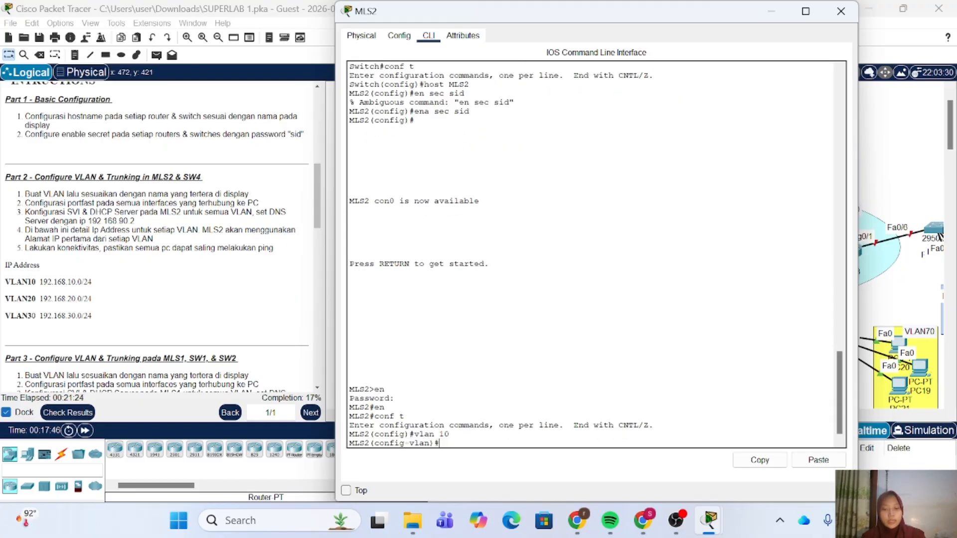
{"action": "type", "text": "name"}
{"action": "key", "text": "Caps_Lock"}
{"action": "type", "text": "VLAN10"}
{"action": "key", "text": "Return"}
Step: Create VLAN 20 on MLS2 with the name VLAN20
{"action": "key", "text": "Caps_Lock"}
{"action": "type", "text": "vlan 20"}
{"action": "key", "text": "Return"}
{"action": "type", "text": "name VLAN20"}
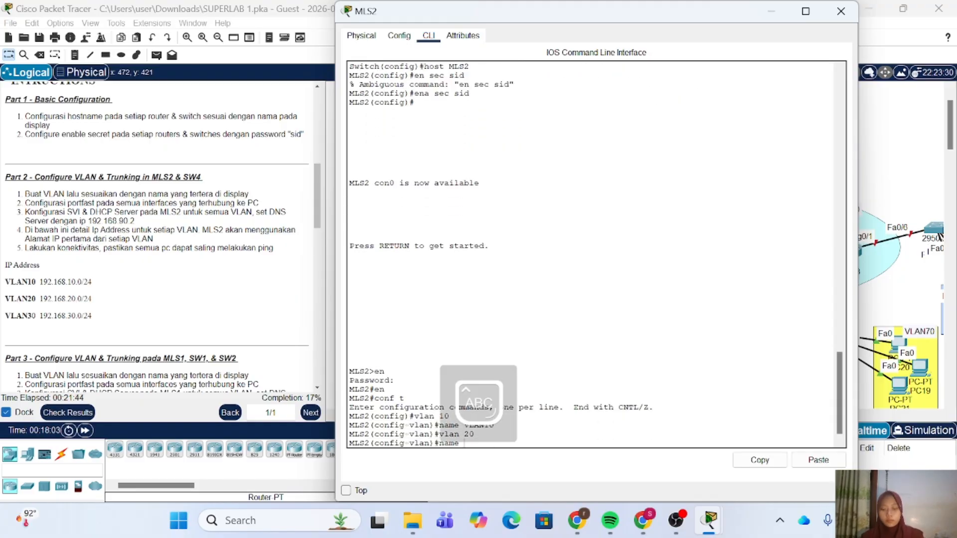
{"action": "key", "text": "Return"}
Step: Create VLAN 30 on MLS2 with the name VLAN30 and return to global configuration mode
{"action": "type", "text": "vlan 30"}
{"action": "key", "text": "Return"}
{"action": "type", "text": "name VLAN30"}
{"action": "key", "text": "Return"}
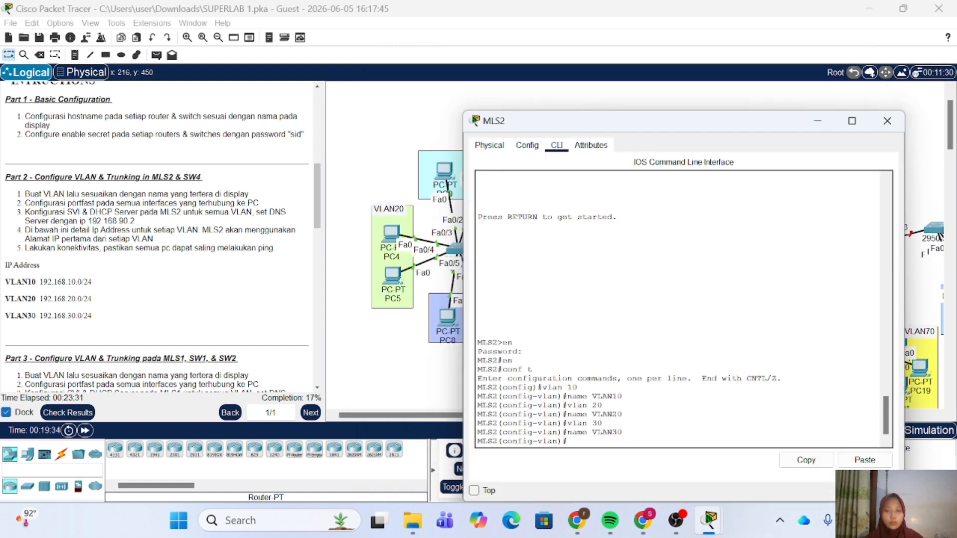
{"action": "type", "text": "ex"}
{"action": "key", "text": "Return"}
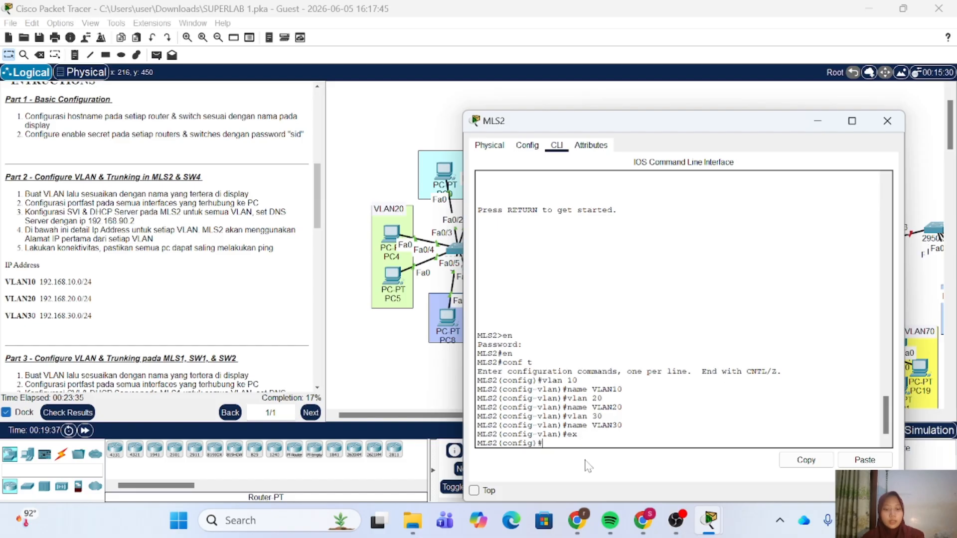
Step: Set MLS2 interfaces fa0/2-3 to access mode and assign them to VLAN 10
{"action": "type", "text": "int range fa0/2-3"}
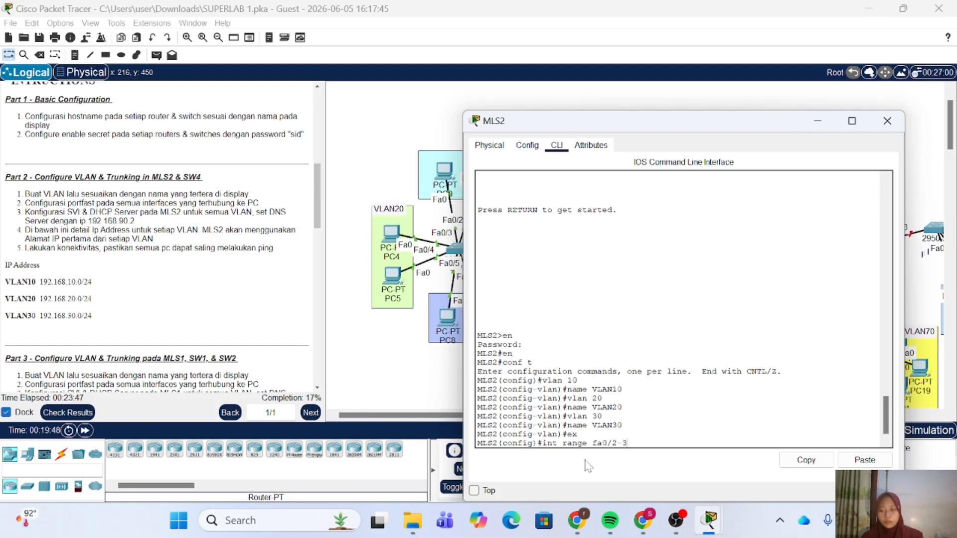
{"action": "key", "text": "Return"}
{"action": "type", "text": "sw m a"}
{"action": "key", "text": "Return"}
{"action": "type", "text": "sw a vl 10"}
{"action": "key", "text": "Return"}
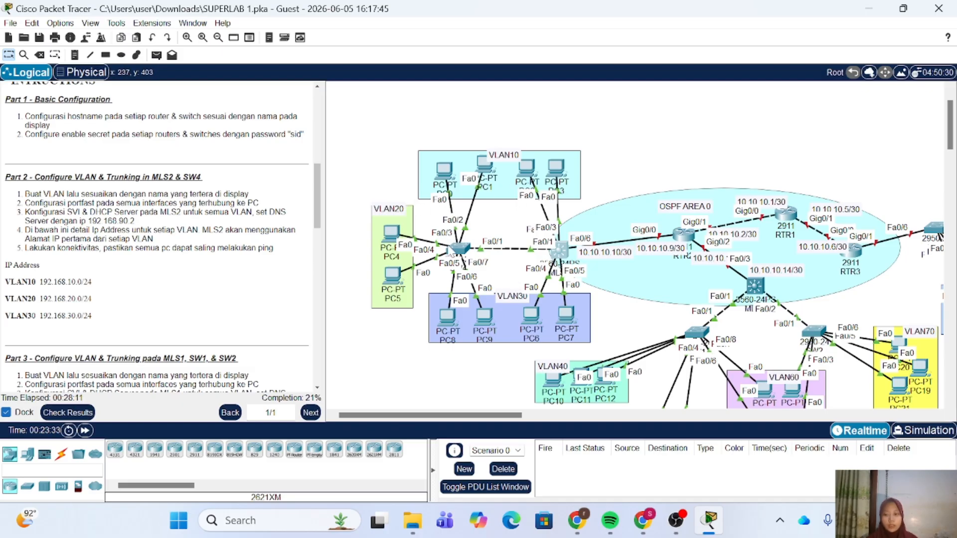
Step: Reopen the SW4 command line, leave the interface range and set interface fa0/1 to trunk mode
{"action": "left_click", "coordinate": [458, 249]}
{"action": "left_click", "coordinate": [455, 443]}
{"action": "type", "text": "ex"}
{"action": "key", "text": "Return"}
{"action": "type", "text": "int fa0/1"}
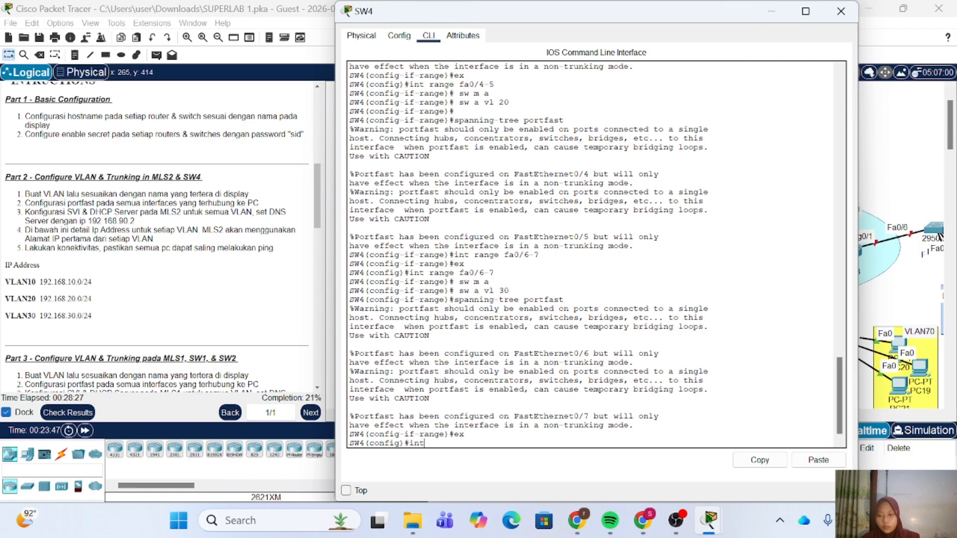
{"action": "key", "text": "Return"}
{"action": "type", "text": "sw m t"}
{"action": "key", "text": "Return"}
Step: Allow VLANs 10-30 on SW4's fa0/1 trunk and close the SW4 window
{"action": "type", "text": "sw "}
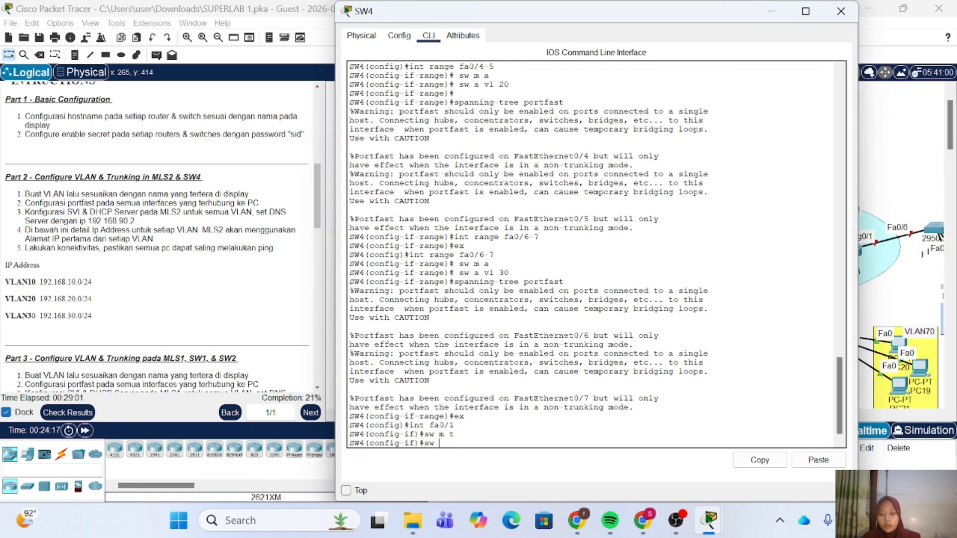
{"action": "type", "text": "tr"}
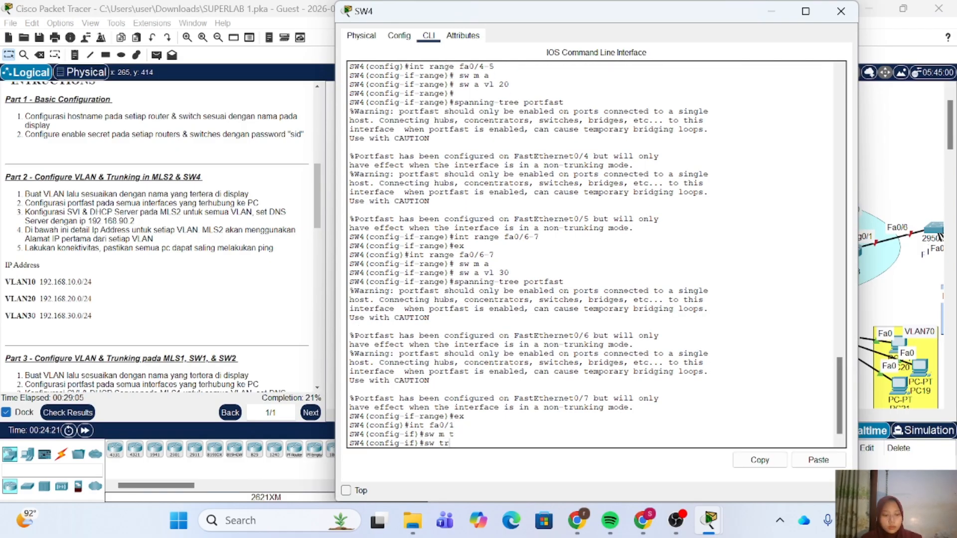
{"action": "type", "text": " al vl"}
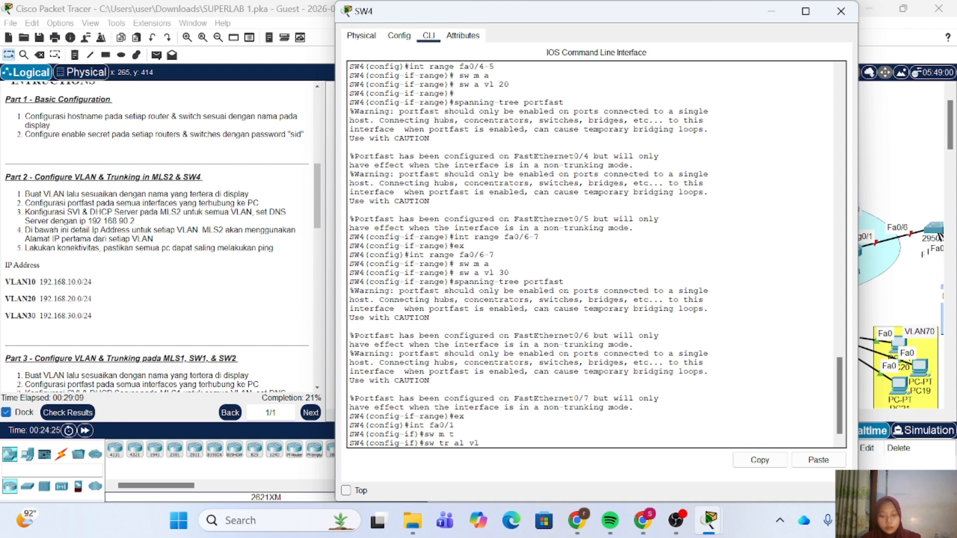
{"action": "type", "text": " 10-"}
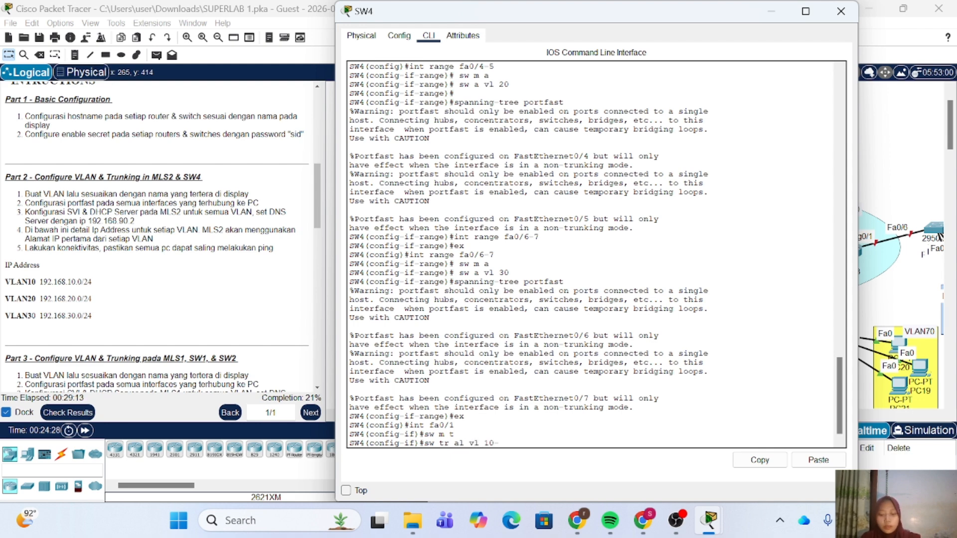
{"action": "type", "text": "30"}
{"action": "key", "text": "Return"}
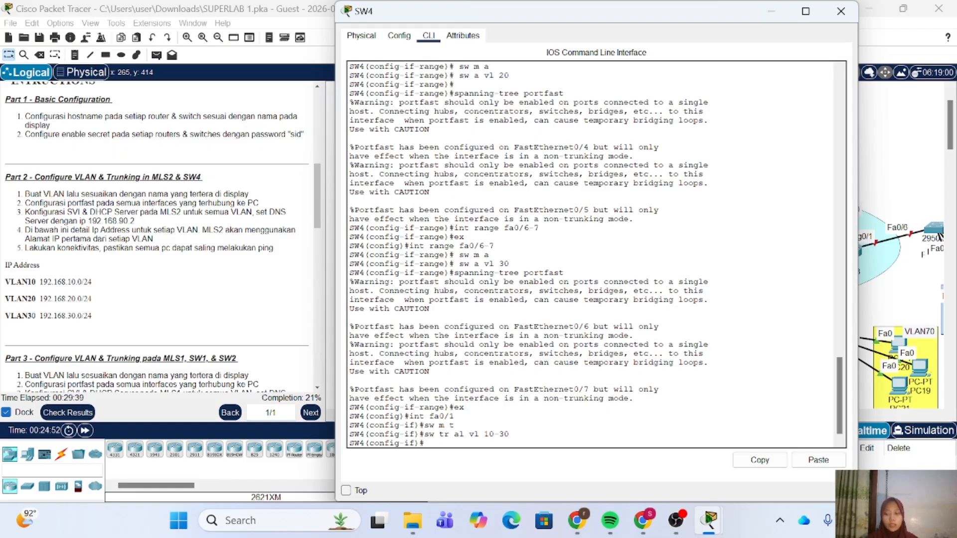
{"action": "left_click", "coordinate": [841, 11]}
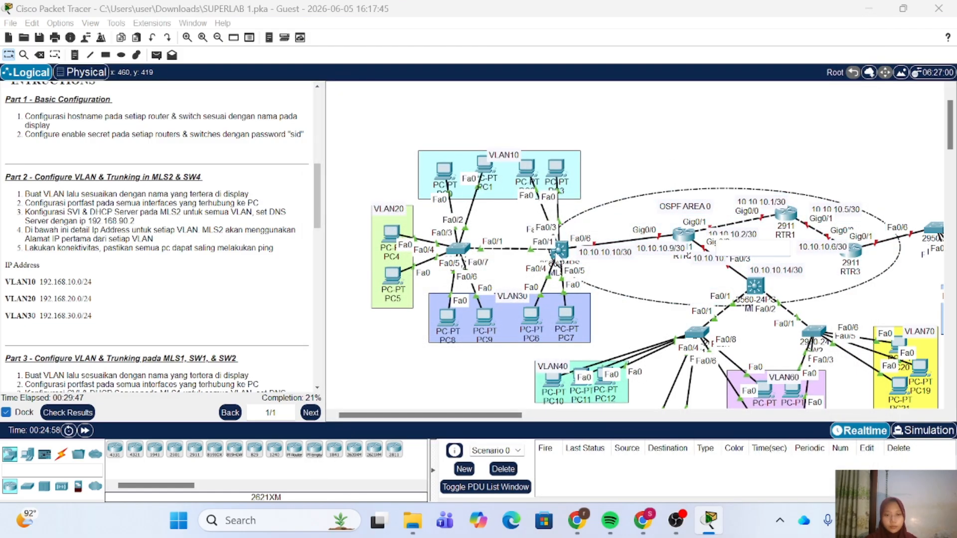
Step: Configure MLS2 interface fa0/1 with dot1q trunk encapsulation and trunk mode
{"action": "left_click", "coordinate": [561, 250]}
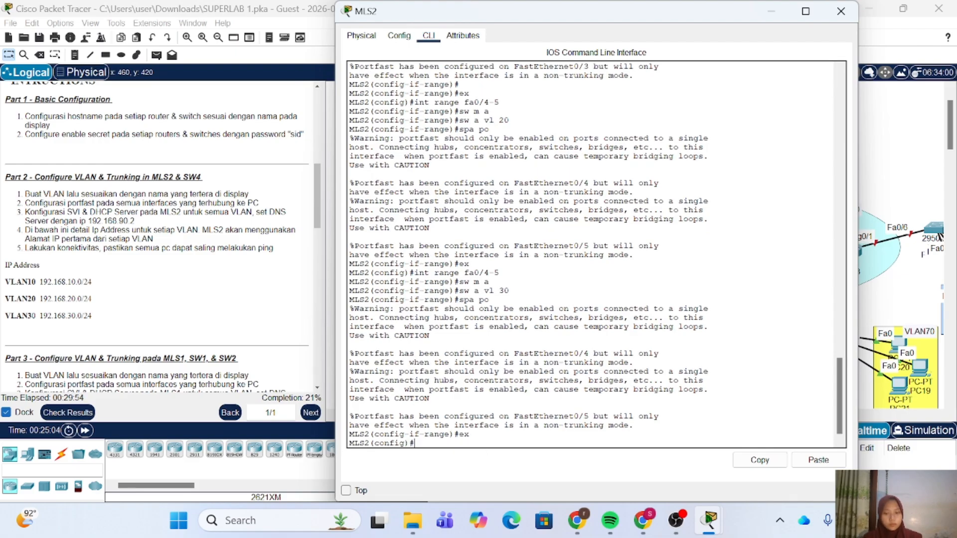
{"action": "type", "text": "int"}
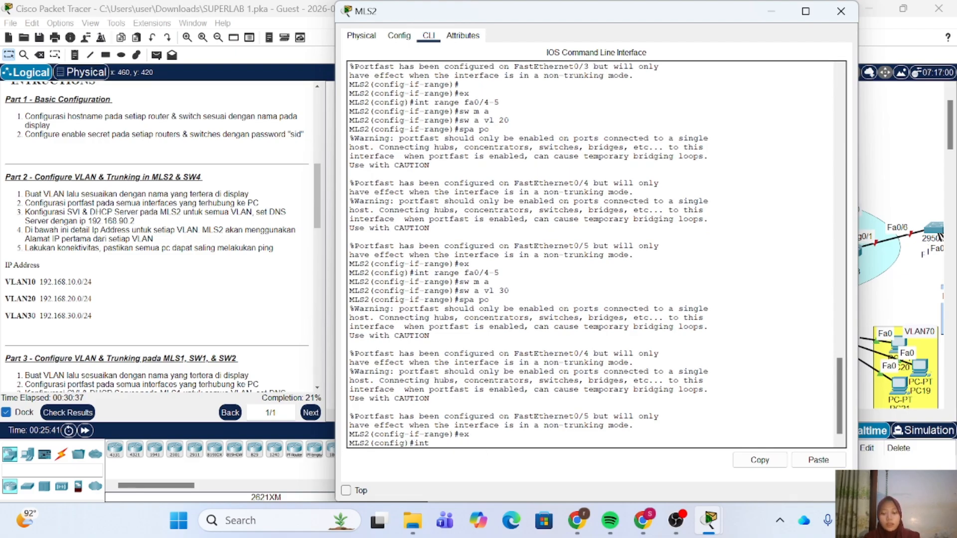
{"action": "type", "text": " fa0/1"}
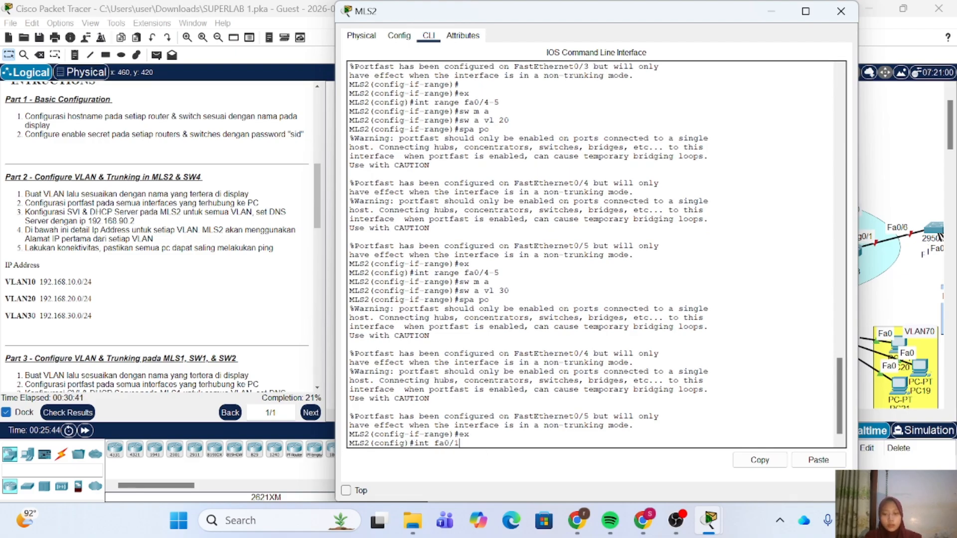
{"action": "key", "text": "Return"}
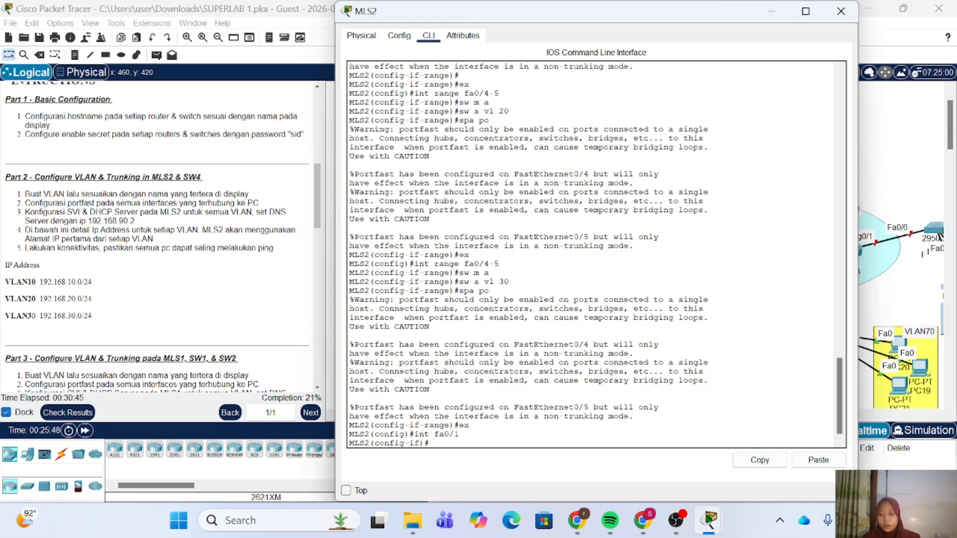
{"action": "type", "text": "sw t"}
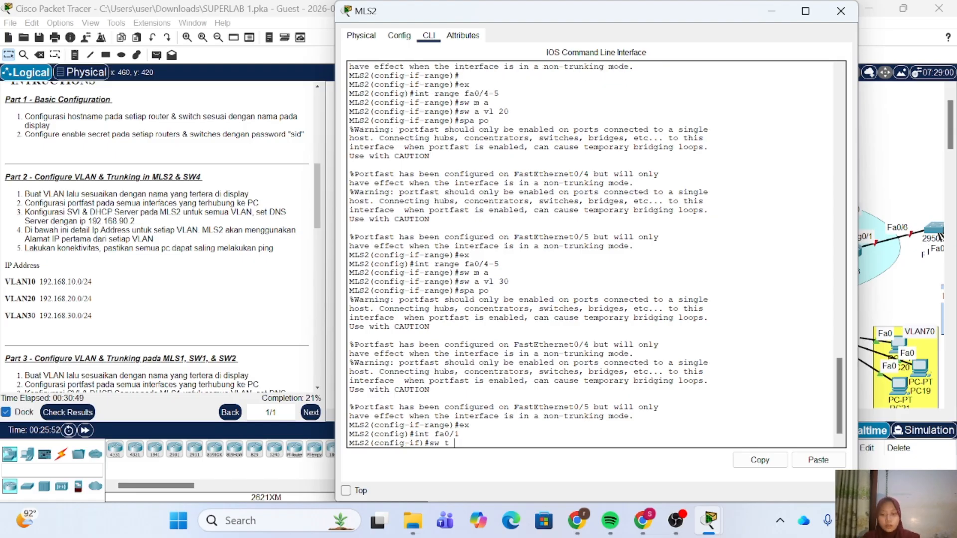
{"action": "type", "text": " encapsu"}
{"action": "type", "text": "lati"}
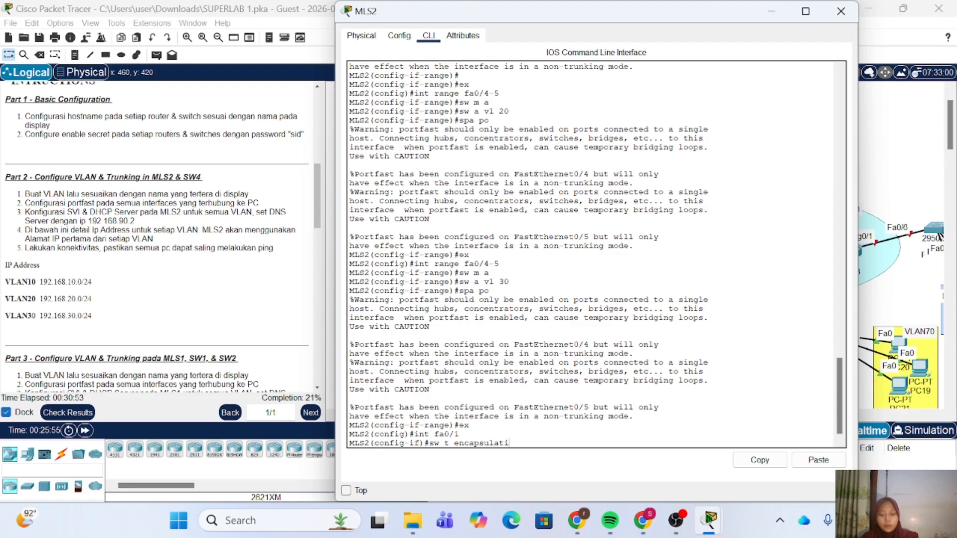
{"action": "type", "text": "on dot1"}
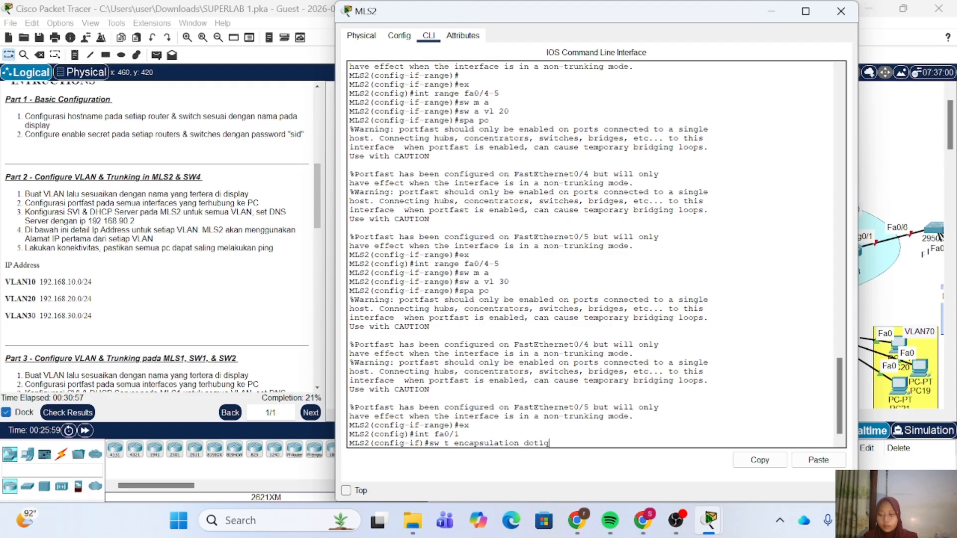
{"action": "type", "text": "q"}
{"action": "key", "text": "Return"}
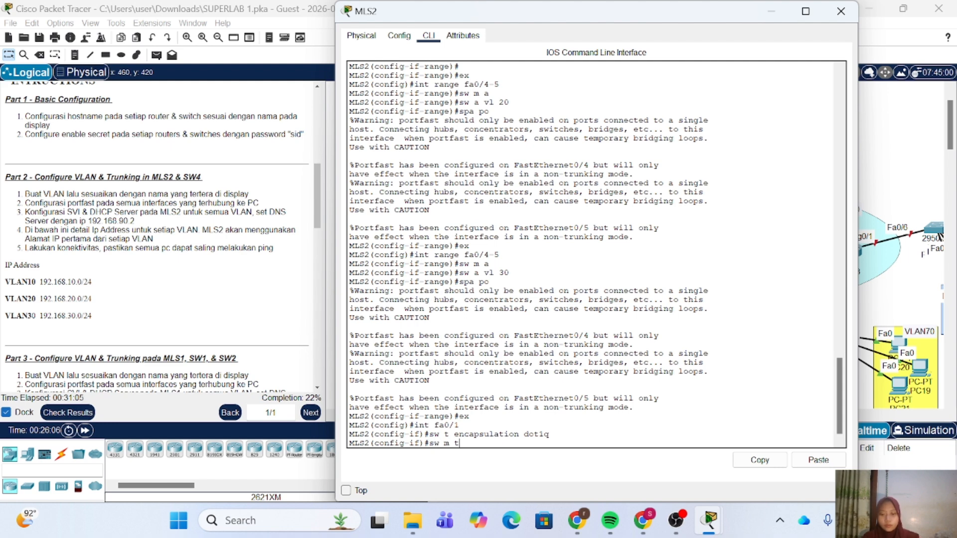
{"action": "type", "text": "sw m t"}
{"action": "key", "text": "Return"}
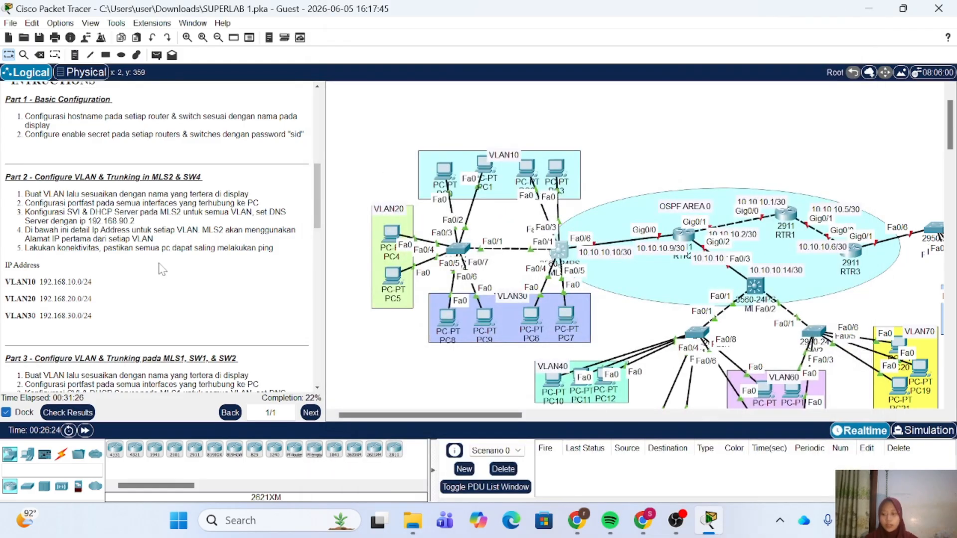
Step: Review the Part 3 instructions on VLANs and trunking for MLS1, SW1 and SW2
{"action": "scroll", "coordinate": [160, 269], "scroll_direction": "down", "scroll_amount": 2}
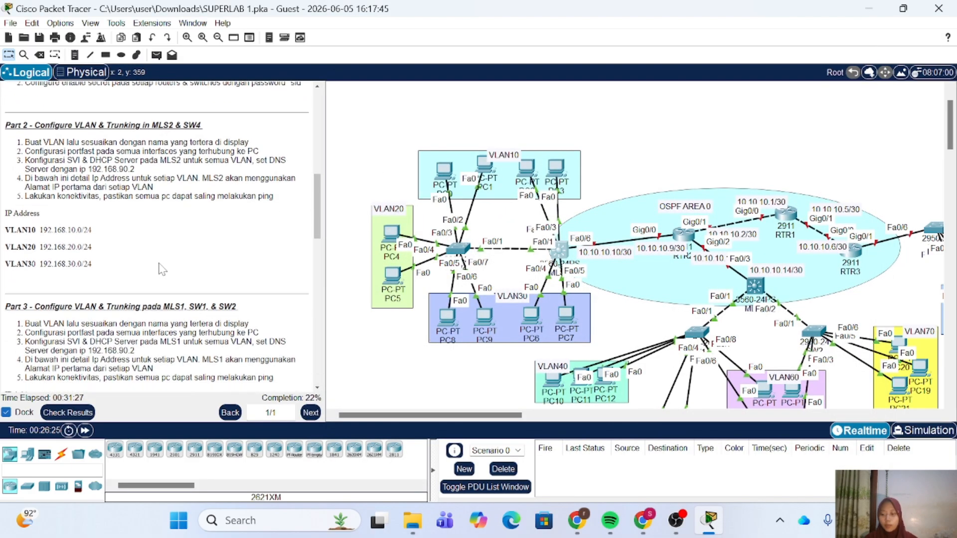
{"action": "scroll", "coordinate": [161, 269], "scroll_direction": "down", "scroll_amount": 5}
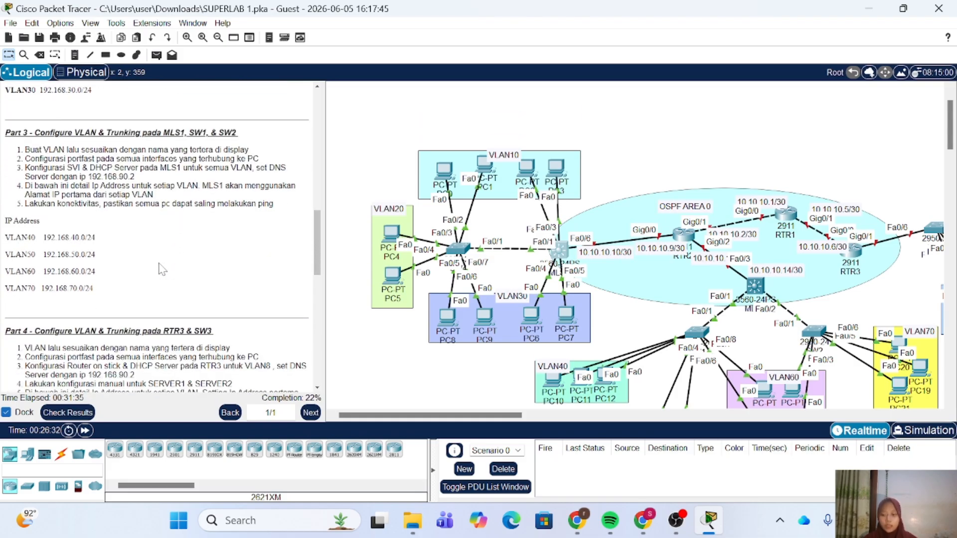
Step: Review the Part 2 instructions on the SVI, DHCP server and DNS server requirements for MLS2
{"action": "scroll", "coordinate": [161, 269], "scroll_direction": "down", "scroll_amount": 1}
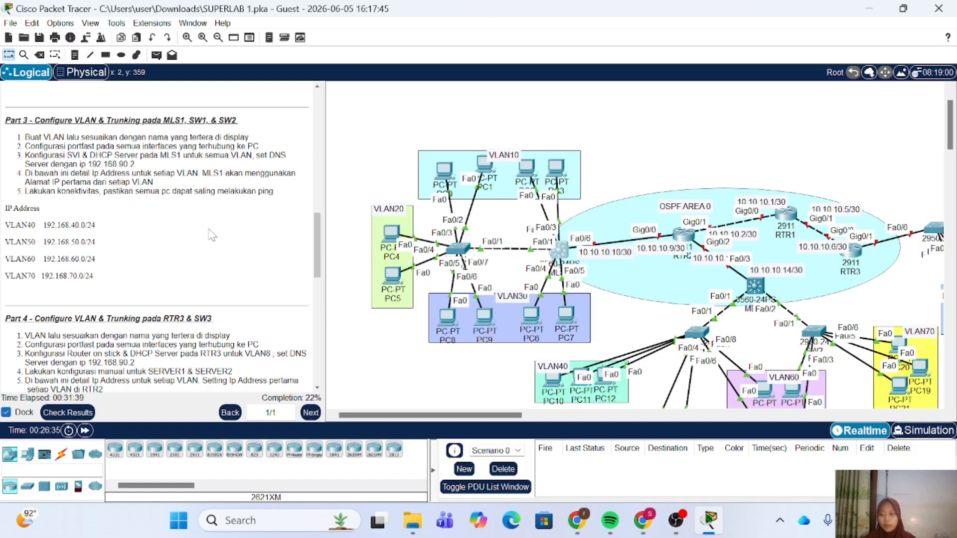
{"action": "scroll", "coordinate": [161, 237], "scroll_direction": "up", "scroll_amount": 5}
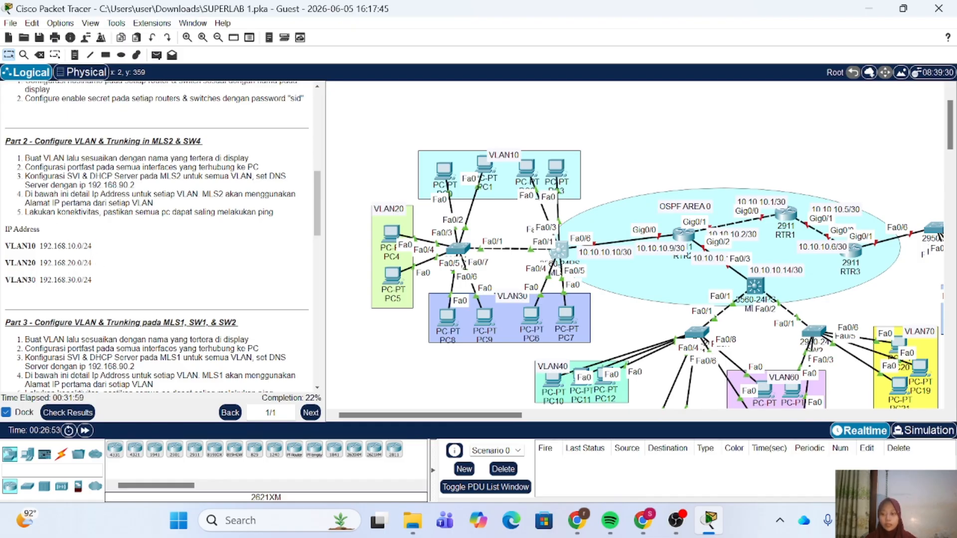
{"action": "left_click_drag", "start_coordinate": [87, 185], "coordinate": [136, 185]}
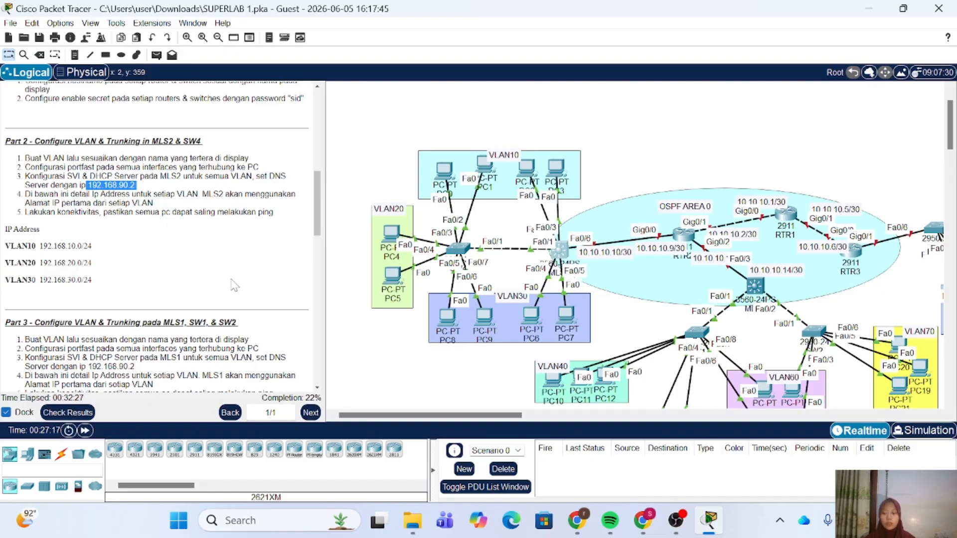
{"action": "left_click", "coordinate": [210, 255]}
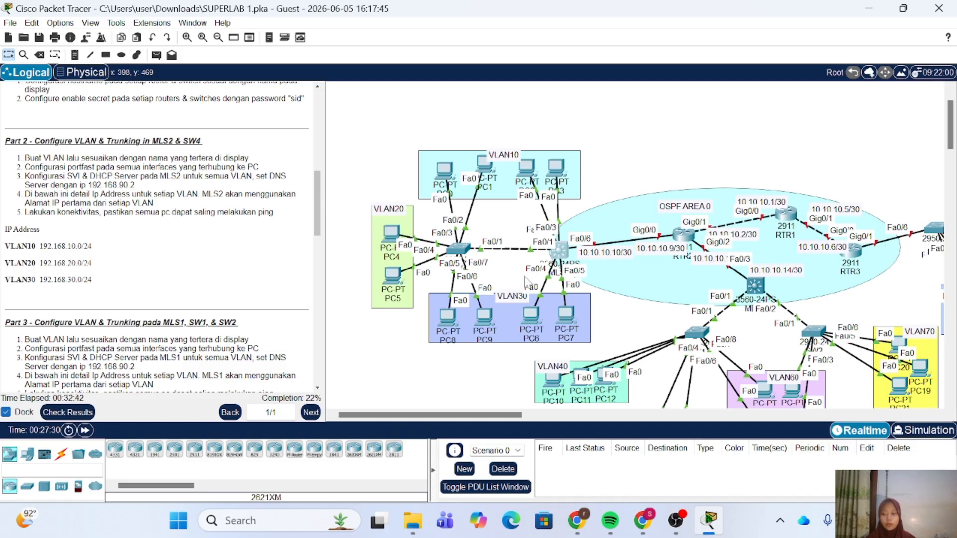
{"action": "scroll", "coordinate": [526, 282], "scroll_direction": "right", "scroll_amount": 3}
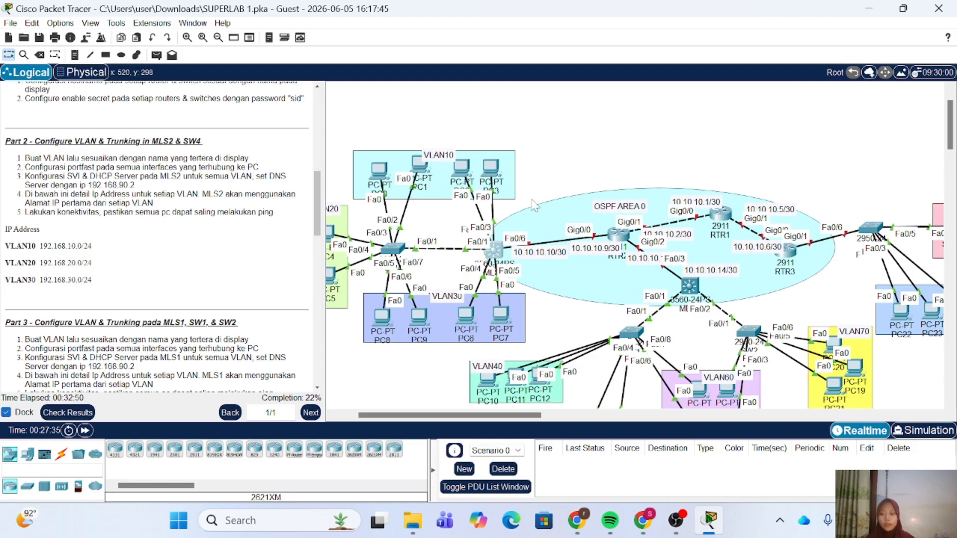
Step: On MLS2, leave interface fa0/1 and assign 192.168.10.1 255.255.255.0 to the VLAN 10 interface
{"action": "left_click", "coordinate": [493, 250]}
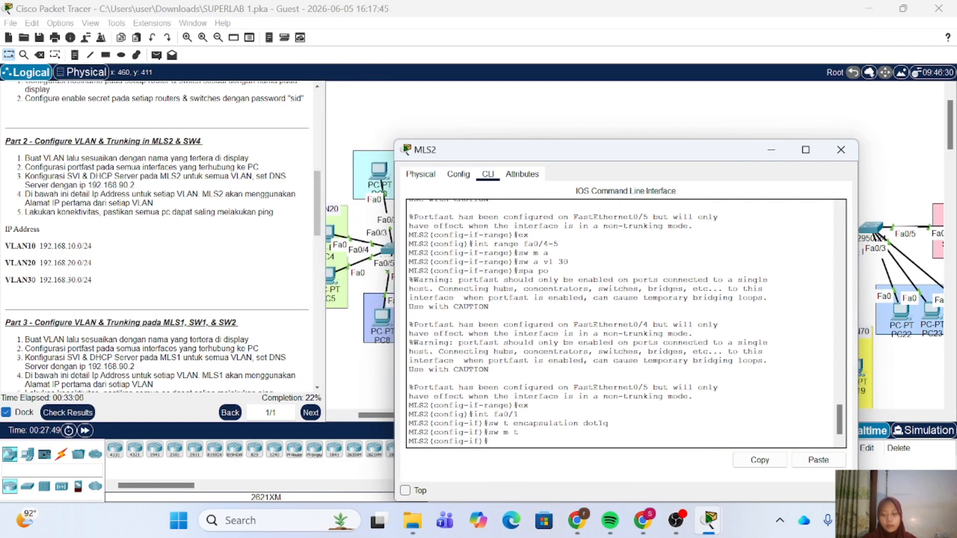
{"action": "type", "text": "ex"}
{"action": "key", "text": "Return"}
{"action": "type", "text": "int"}
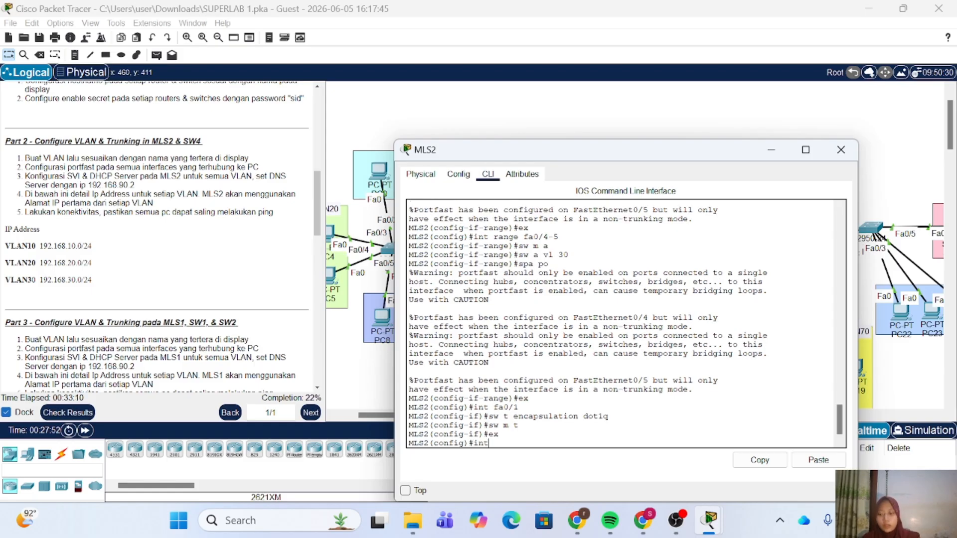
{"action": "type", "text": " vlan 10"}
{"action": "key", "text": "Return"}
{"action": "key", "text": "Return"}
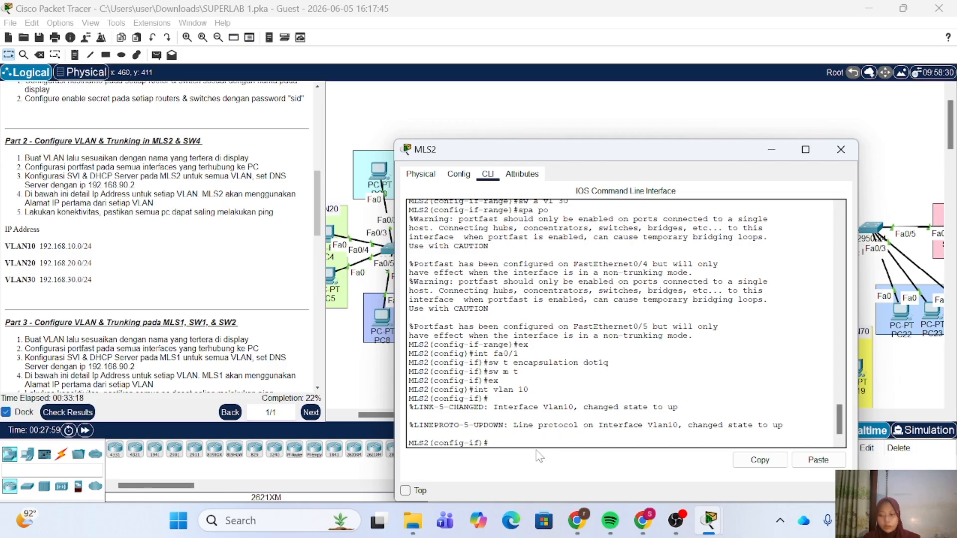
{"action": "type", "text": "ip add"}
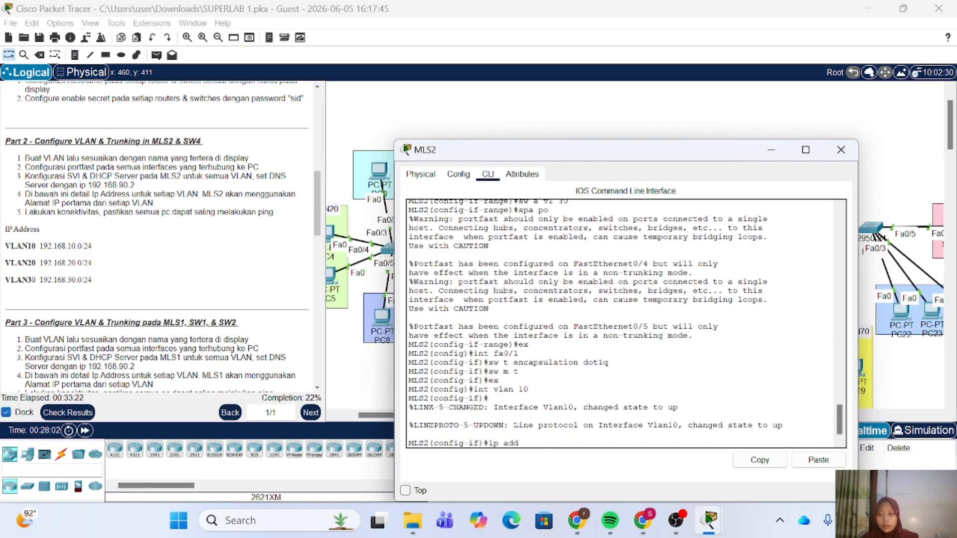
{"action": "type", "text": " 192.168"}
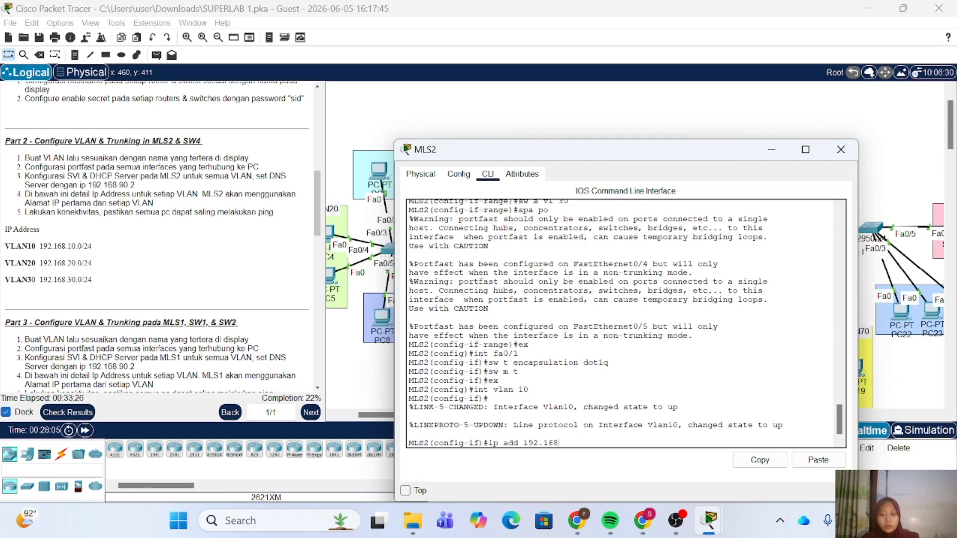
{"action": "type", "text": ".10.1"}
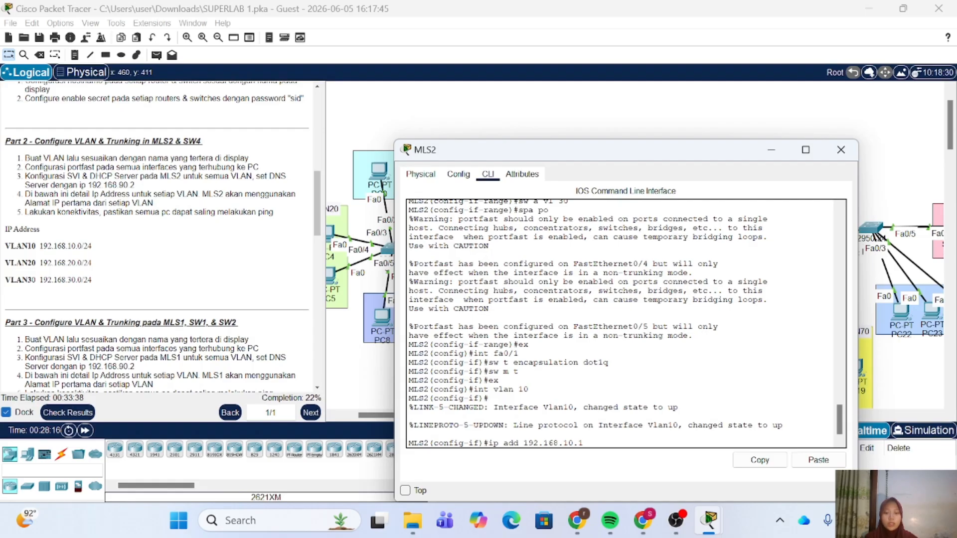
{"action": "type", "text": "255.255.255"}
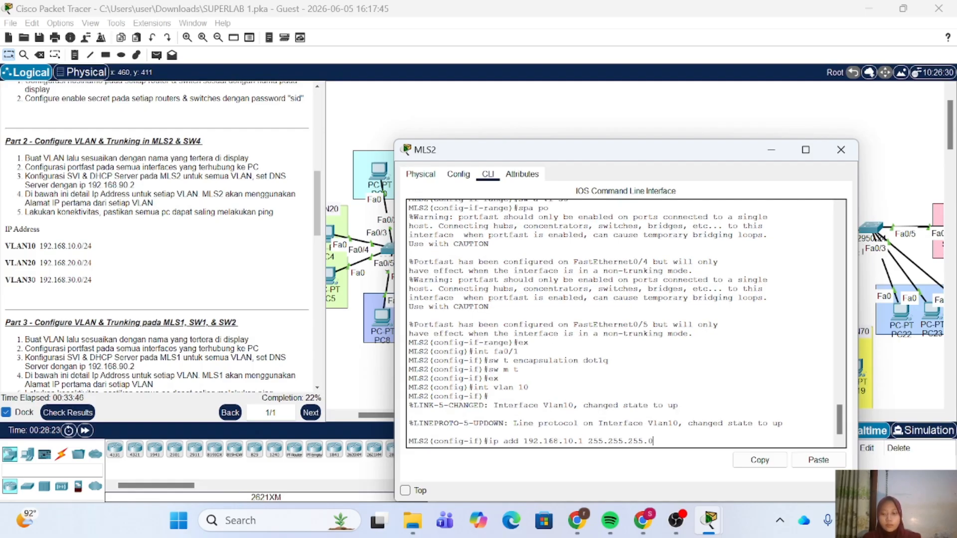
{"action": "type", "text": ".0"}
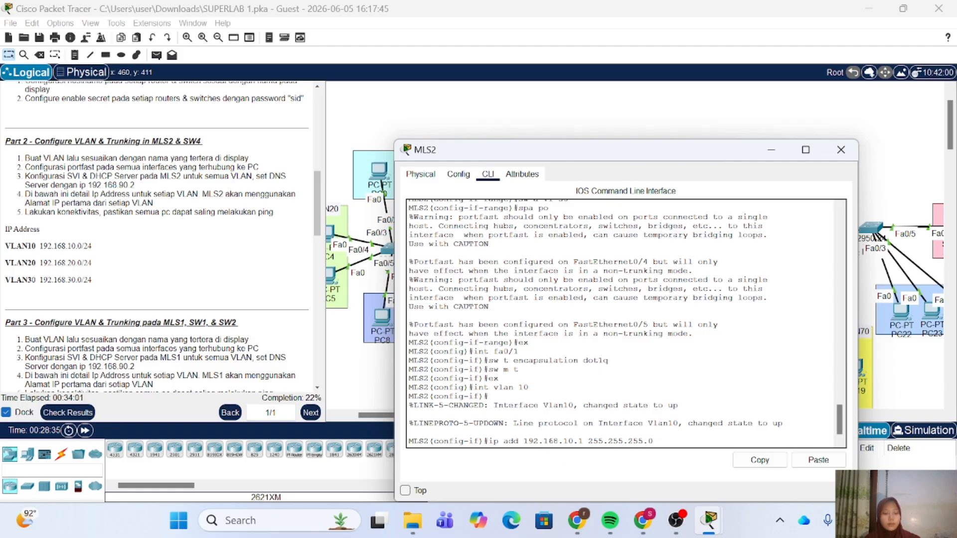
{"action": "key", "text": "Return"}
Step: Assign 192.168.20.1 to MLS2's VLAN 20 interface and 192.168.30.1 to VLAN 30, both with mask 255.255.255.0, and return to global configuration
{"action": "type", "text": "ex"}
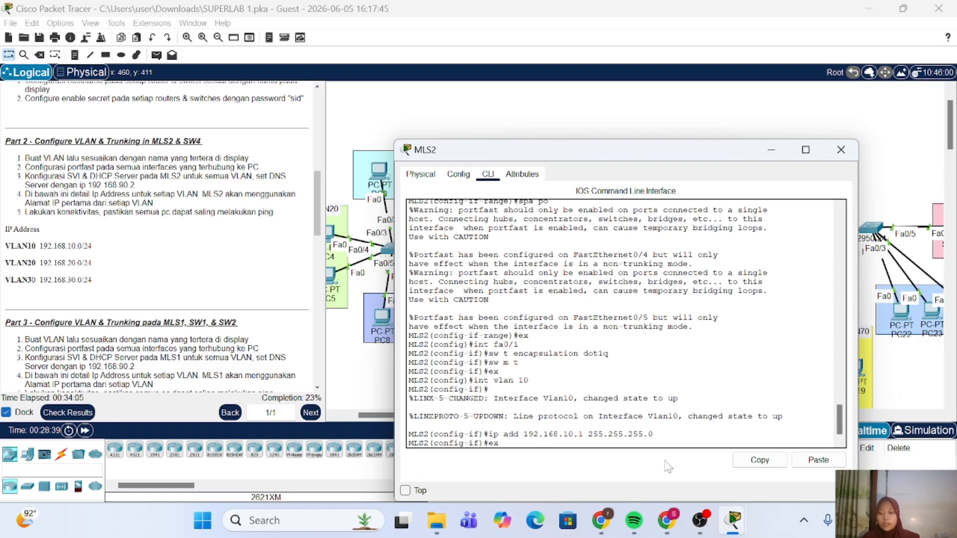
{"action": "key", "text": "Return"}
{"action": "type", "text": "v"}
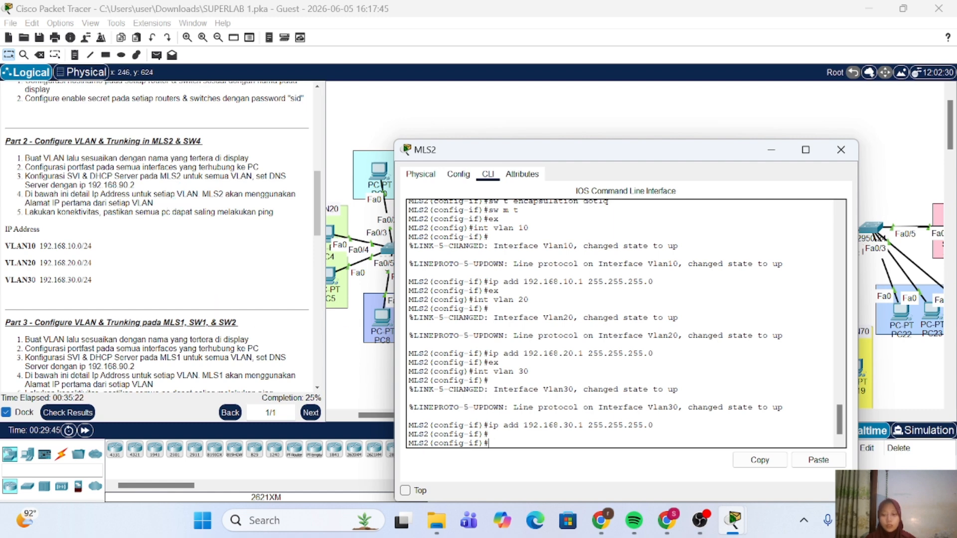
{"action": "key", "text": "Return"}
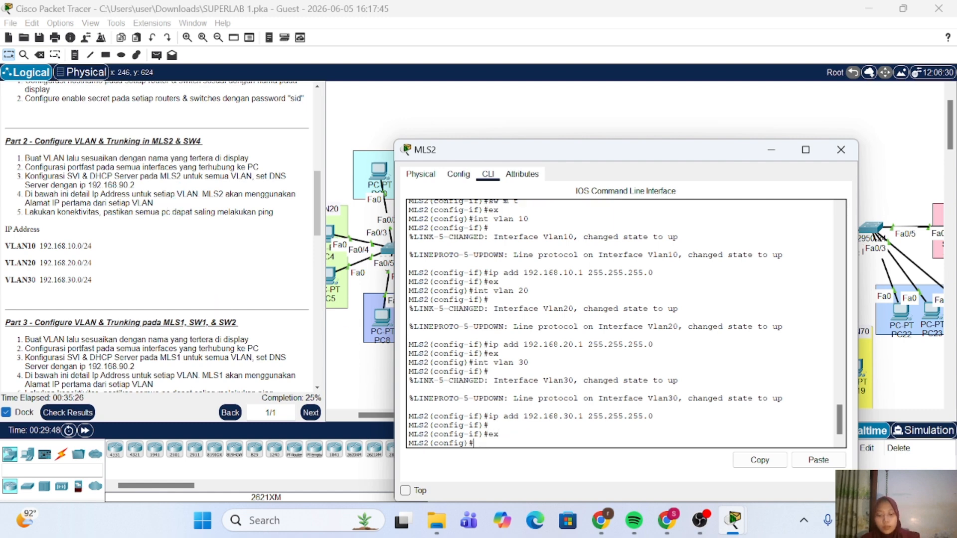
Step: Create a DHCP pool named VLAN10 on MLS2
{"action": "type", "text": "i"}
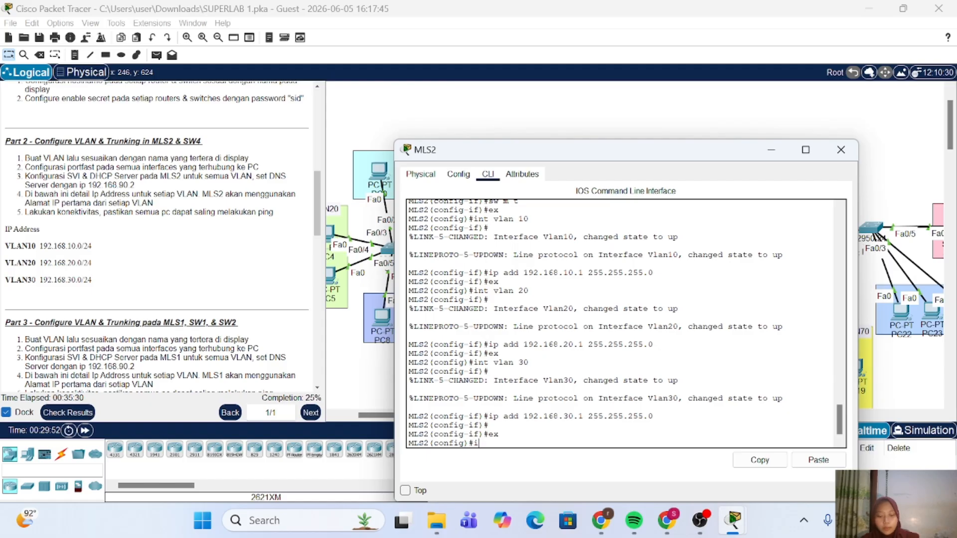
{"action": "type", "text": "p dh"}
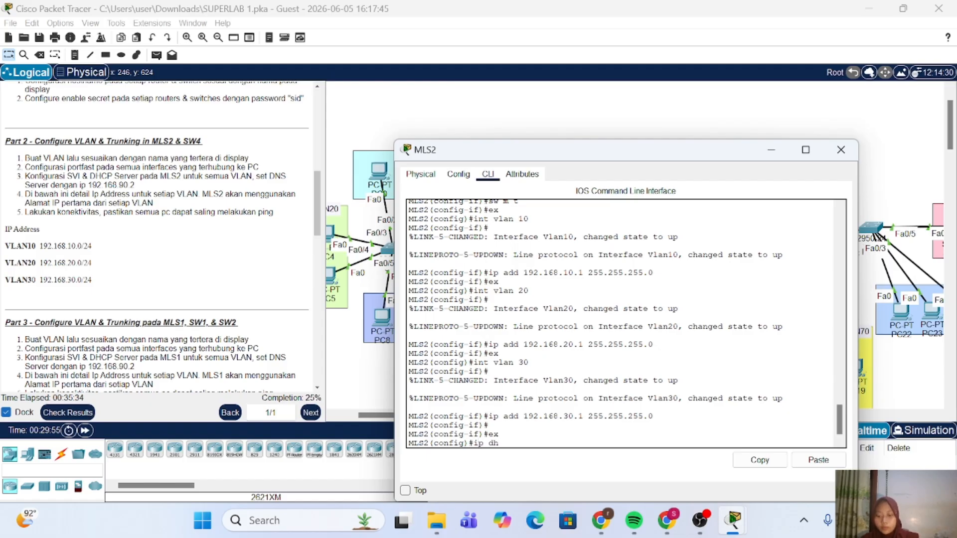
{"action": "type", "text": "cp pool"}
{"action": "key", "text": "Caps_Lock"}
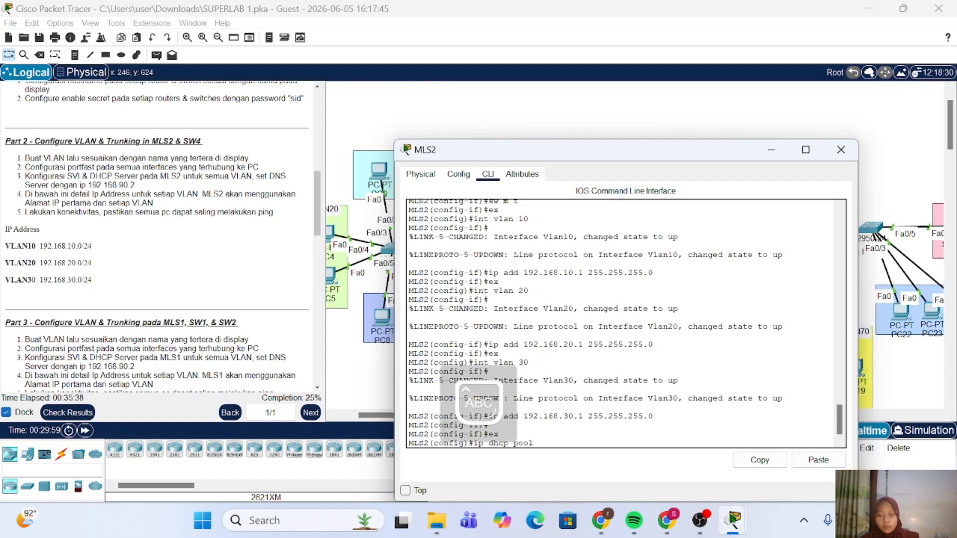
{"action": "type", "text": "VLAN10"}
{"action": "key", "text": "Caps_Lock"}
{"action": "key", "text": "Return"}
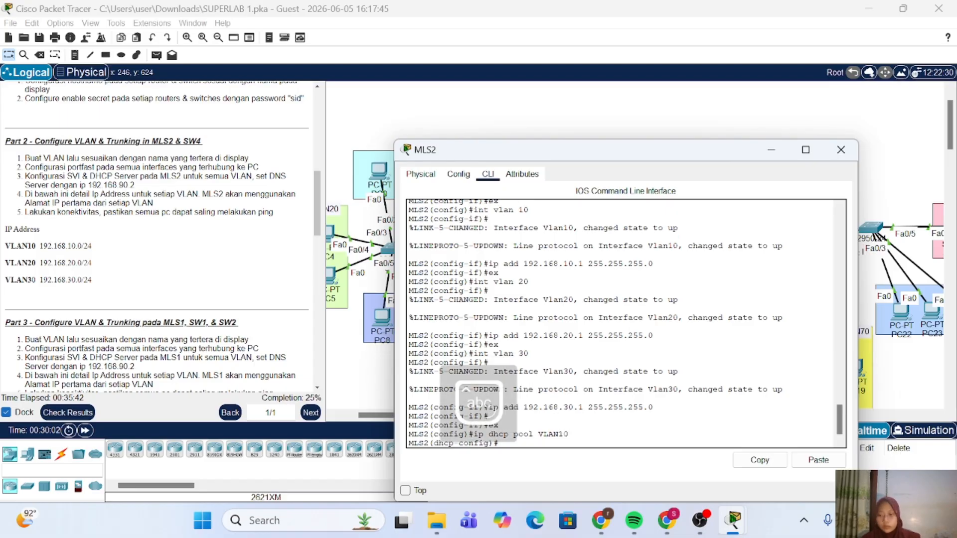
Step: Set the VLAN10 pool's network to 192.168.10.0 with mask 255.255.255.0
{"action": "type", "text": "netw"}
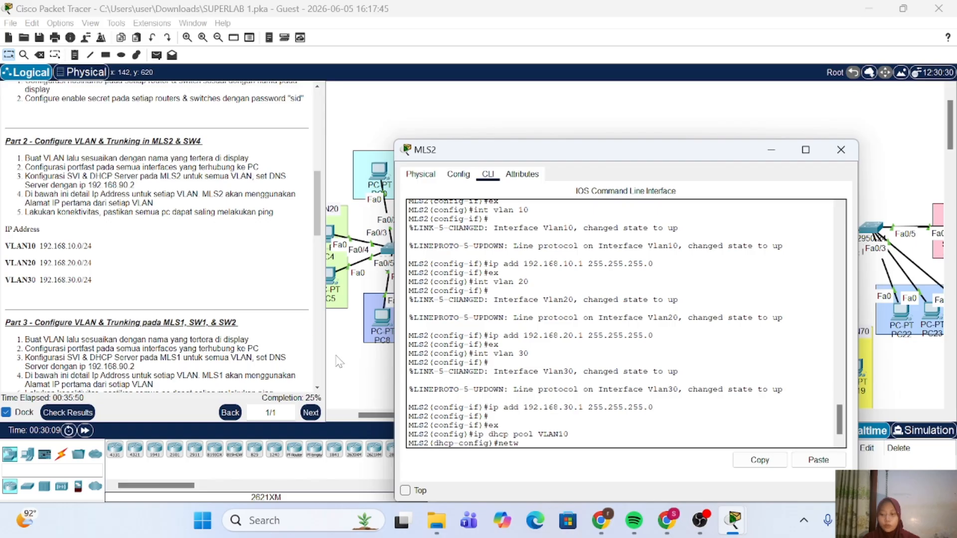
{"action": "type", "text": " 192.168"}
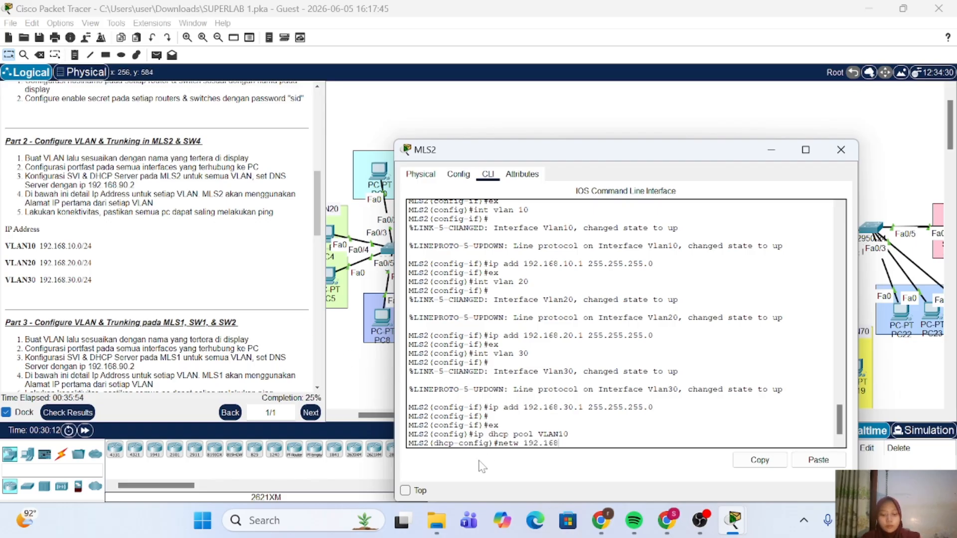
{"action": "type", "text": ".10.0 "}
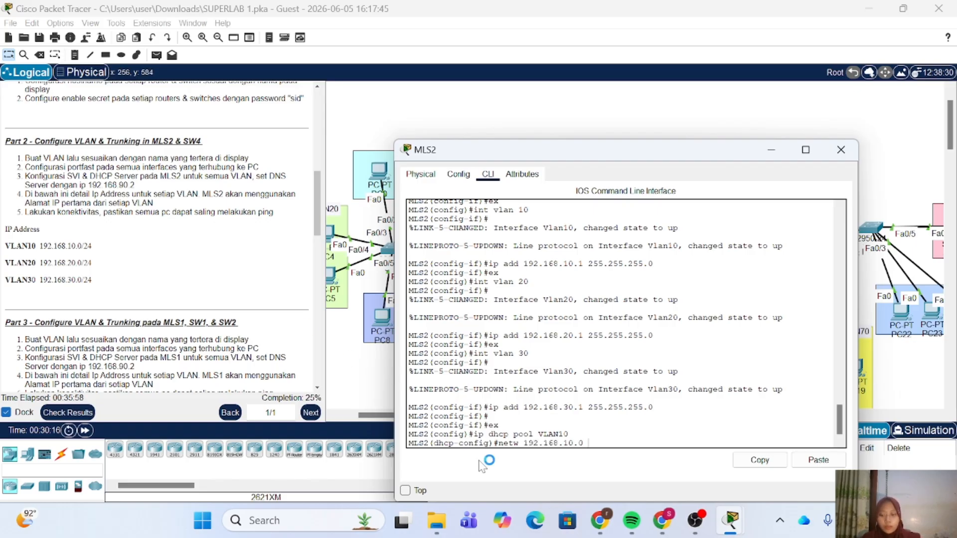
{"action": "type", "text": "255.255.255.0"}
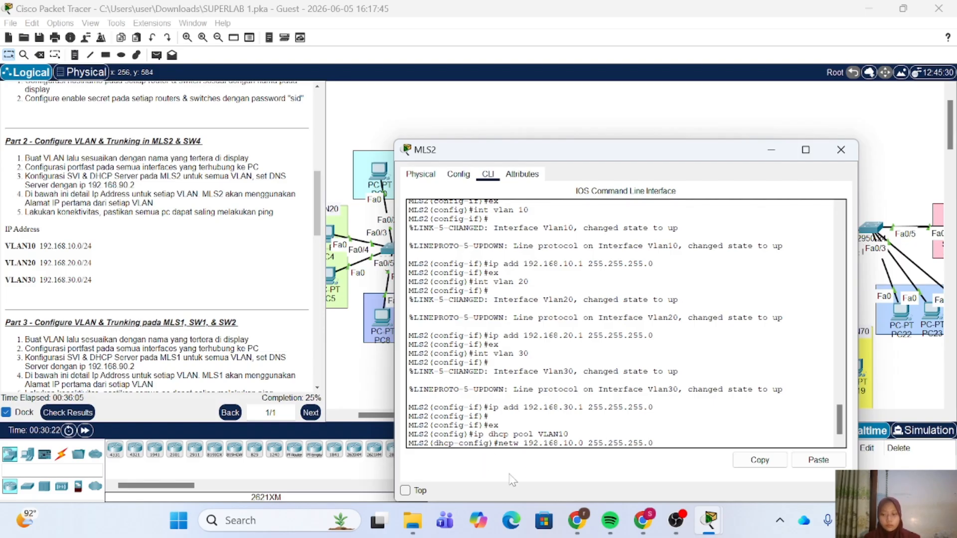
{"action": "key", "text": "Return"}
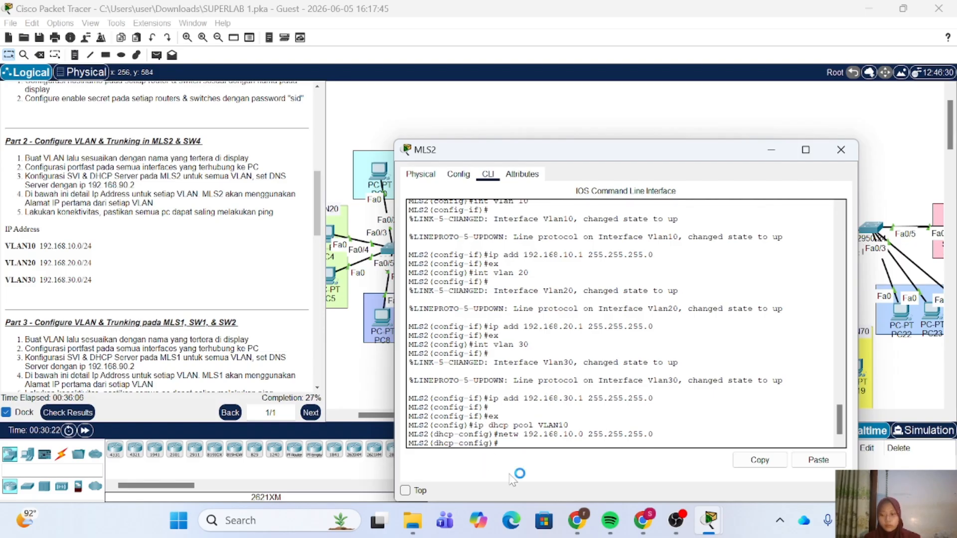
Step: Set the default router of the VLAN10 DHCP pool to 192.168.10.1
{"action": "type", "text": "defau"}
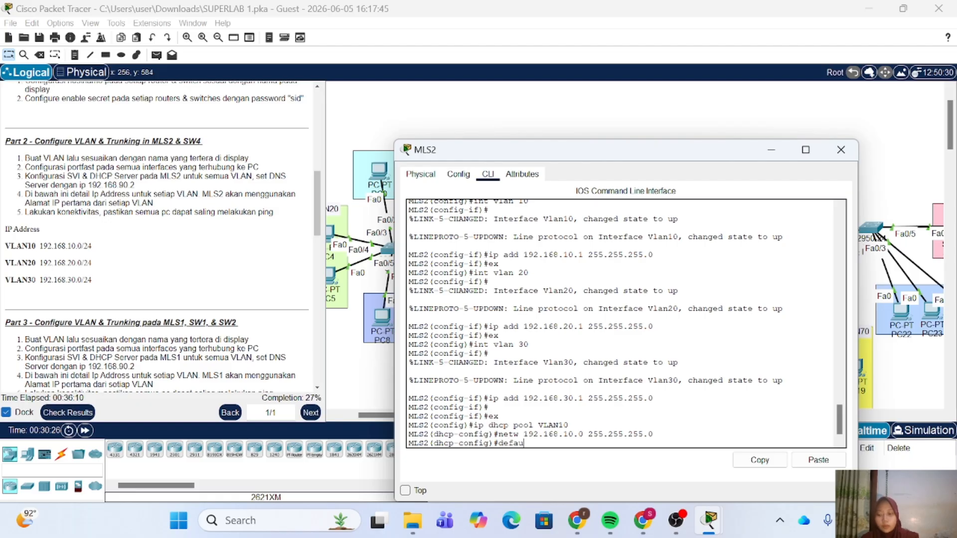
{"action": "type", "text": "lt-router"}
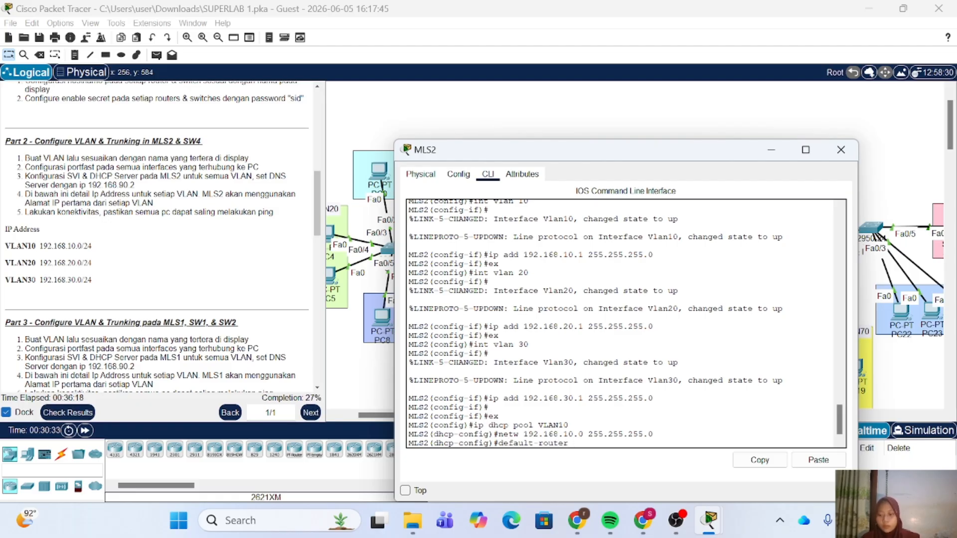
{"action": "type", "text": " 192"}
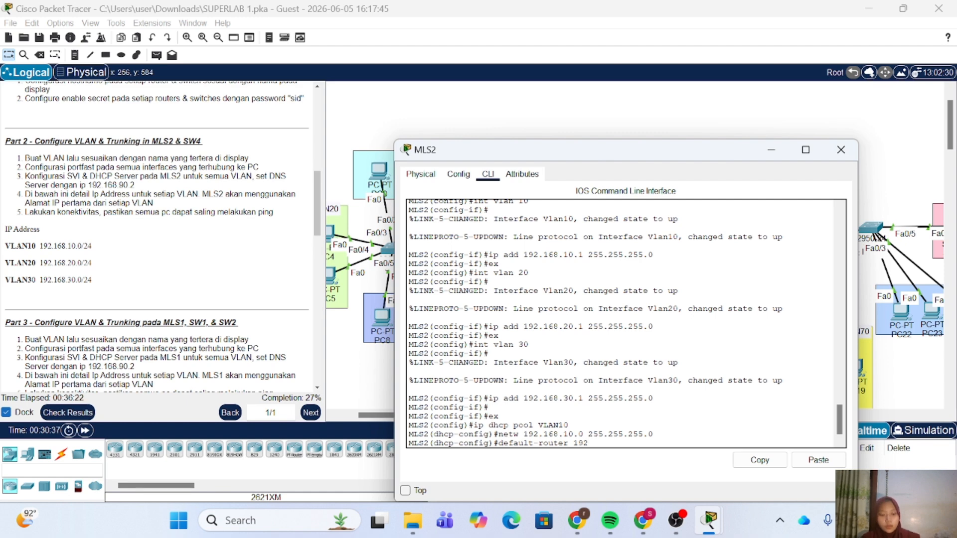
{"action": "type", "text": ".168.10.1"}
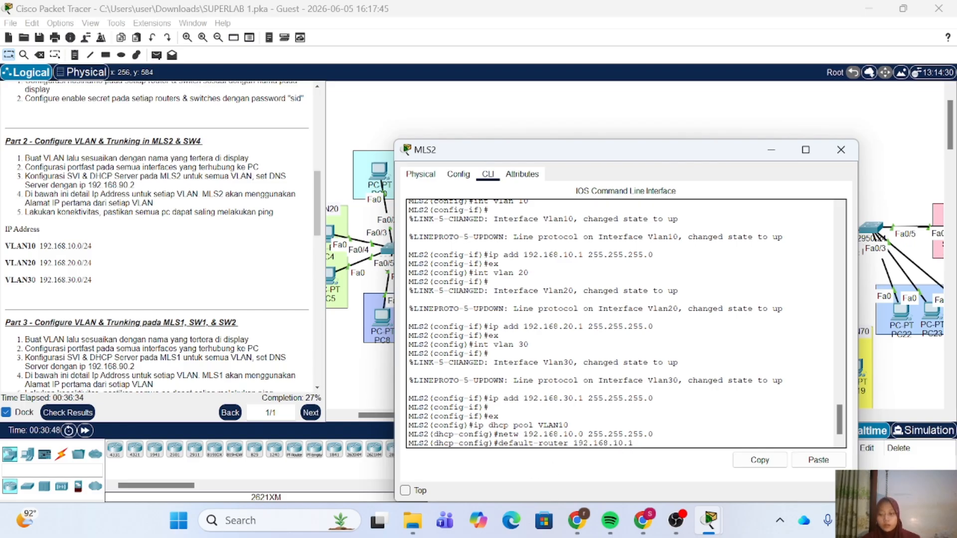
{"action": "key", "text": "Return"}
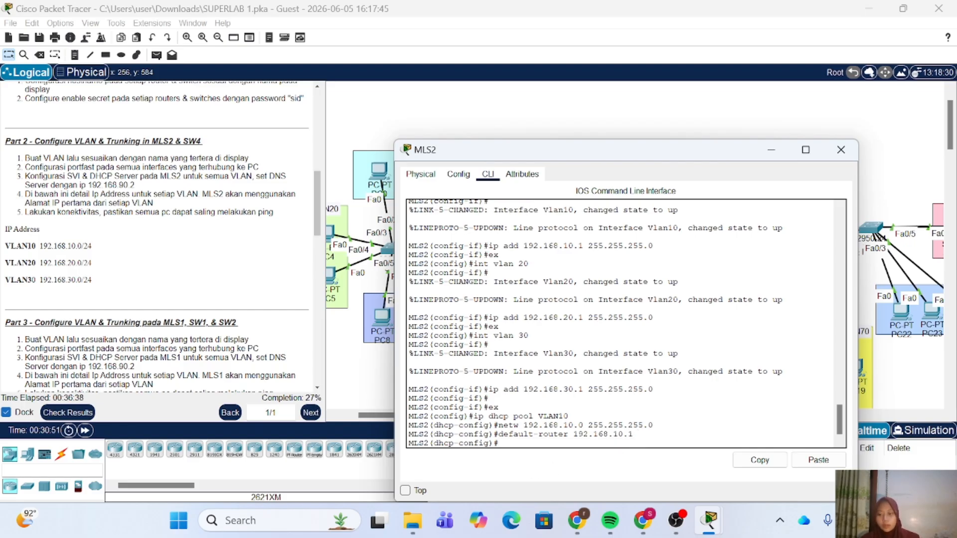
Step: Set the DNS server of the VLAN10 DHCP pool to 192.169.90.2
{"action": "type", "text": "dns-server"}
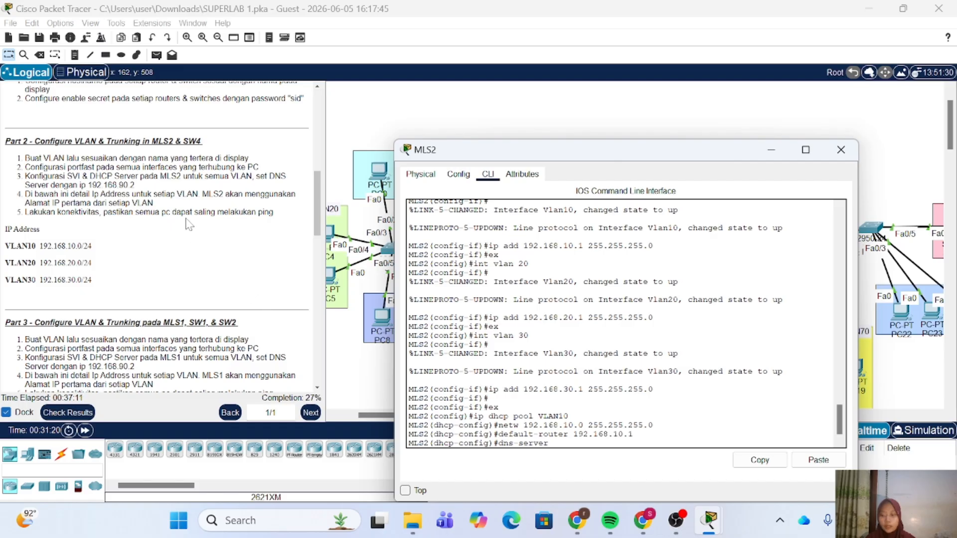
{"action": "type", "text": " 192.169"}
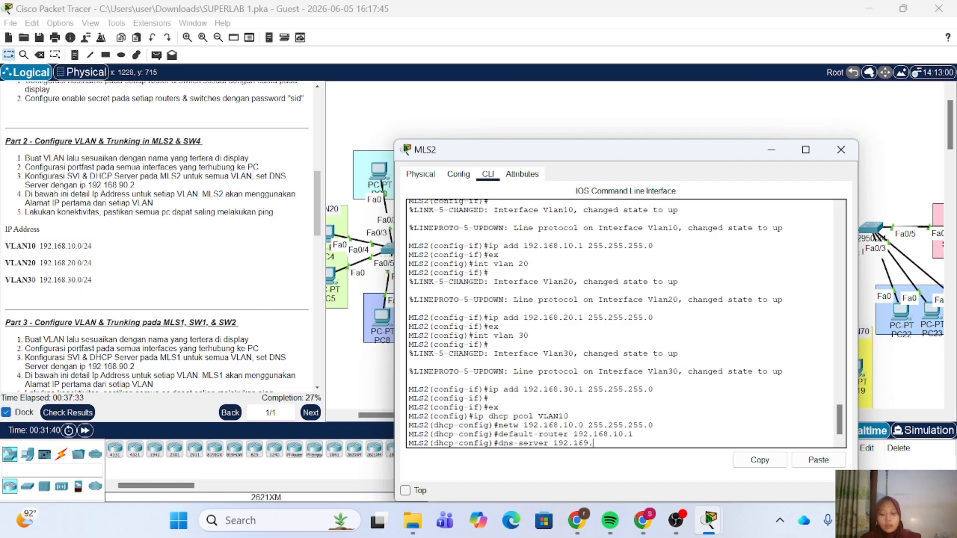
{"action": "type", "text": ".90.2"}
{"action": "key", "text": "Return"}
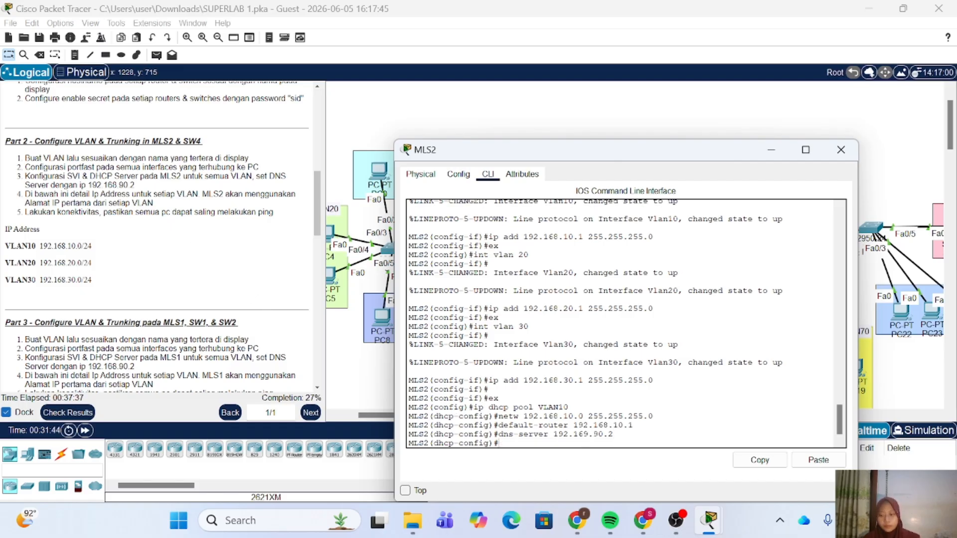
{"action": "key", "text": "Return"}
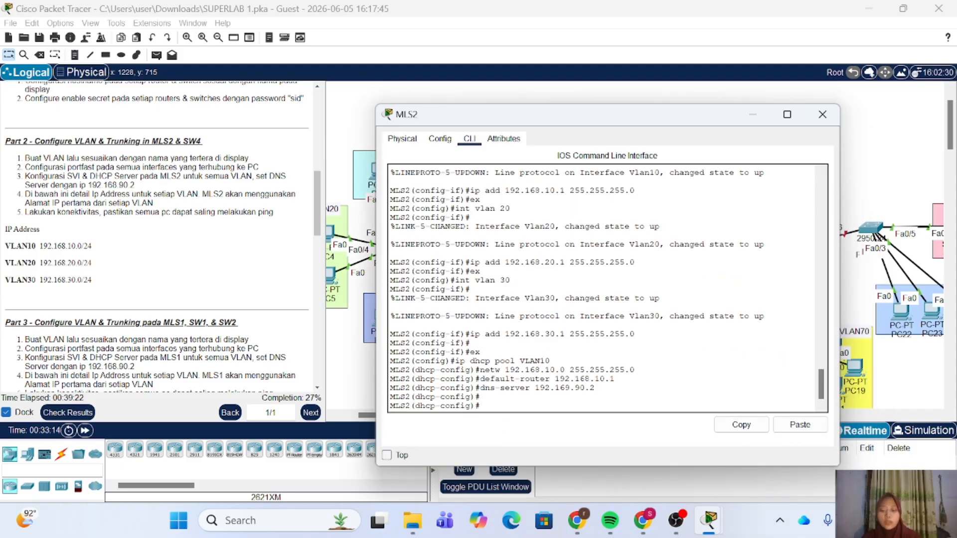
Step: Leave the VLAN10 pool and create a DHCP pool named VLAN20 on MLS2
{"action": "type", "text": "ex"}
{"action": "key", "text": "Return"}
{"action": "type", "text": "ip dhcp pool VLAN20"}
{"action": "key", "text": "Return"}
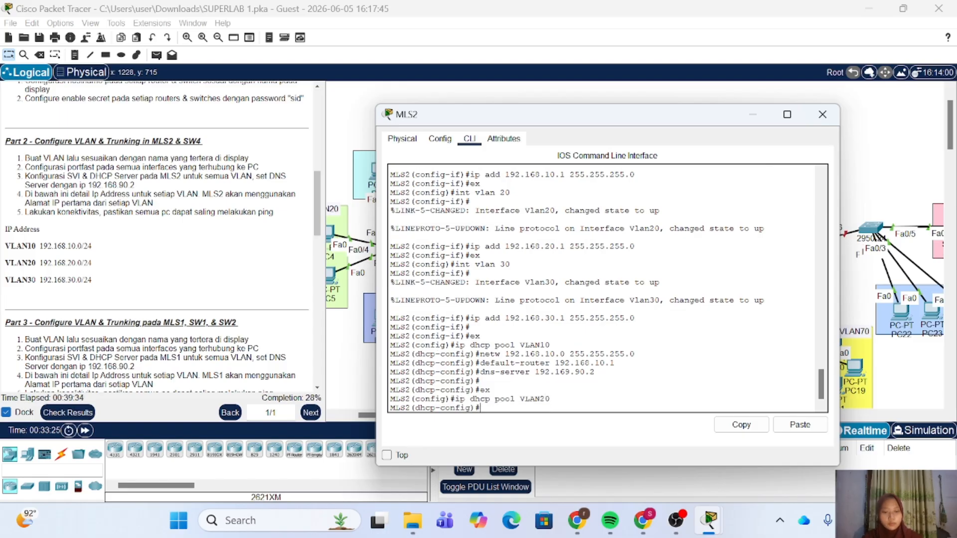
Step: Set the default router of the VLAN20 DHCP pool to 192.168.20.1
{"action": "key", "text": "Up"}
{"action": "key", "text": "Up"}
{"action": "key", "text": "Up"}
{"action": "key", "text": "Up"}
{"action": "key", "text": "Left"}
{"action": "key", "text": "Left"}
{"action": "key", "text": "BackSpace"}
{"action": "key", "text": "BackSpace"}
{"action": "type", "text": "20"}
{"action": "key", "text": "Return"}
Step: Set the VLAN20 pool's DNS server to 192.169.90.2 and leave the pool configuration
{"action": "key", "text": "Up"}
{"action": "key", "text": "Up"}
{"action": "key", "text": "Up"}
{"action": "key", "text": "Up"}
{"action": "key", "text": "Return"}
{"action": "key", "text": "Up"}
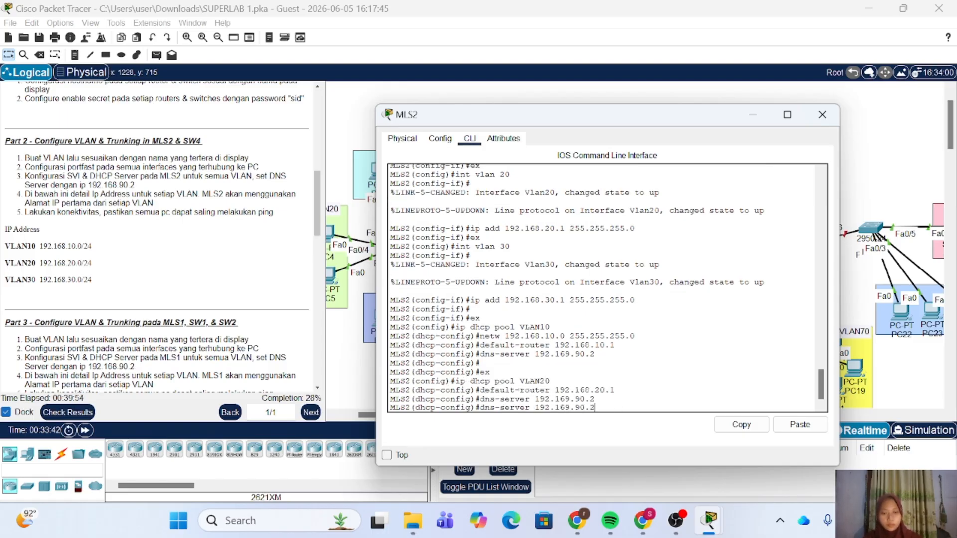
{"action": "key", "text": "Up"}
{"action": "key", "text": "Up"}
{"action": "key", "text": "Up"}
{"action": "key", "text": "Return"}
Step: Create a DHCP pool named VLAN30 on MLS2
{"action": "key", "text": "Up"}
{"action": "key", "text": "Up"}
{"action": "key", "text": "Up"}
{"action": "key", "text": "Up"}
{"action": "key", "text": "Left"}
{"action": "key", "text": "BackSpace"}
{"action": "type", "text": "3"}
{"action": "key", "text": "Return"}
Step: Set the default router of the VLAN30 DHCP pool to 192.168.30.1
{"action": "key", "text": "Up"}
{"action": "key", "text": "Up"}
{"action": "key", "text": "Up"}
{"action": "key", "text": "Up"}
{"action": "key", "text": "Left"}
{"action": "key", "text": "Left"}
{"action": "key", "text": "Left"}
{"action": "key", "text": "BackSpace"}
{"action": "type", "text": "3"}
{"action": "key", "text": "Return"}
Step: Set the DNS server of the VLAN30 DHCP pool to 192.169.90.2
{"action": "key", "text": "Up"}
{"action": "key", "text": "Up"}
{"action": "key", "text": "Up"}
{"action": "key", "text": "Up"}
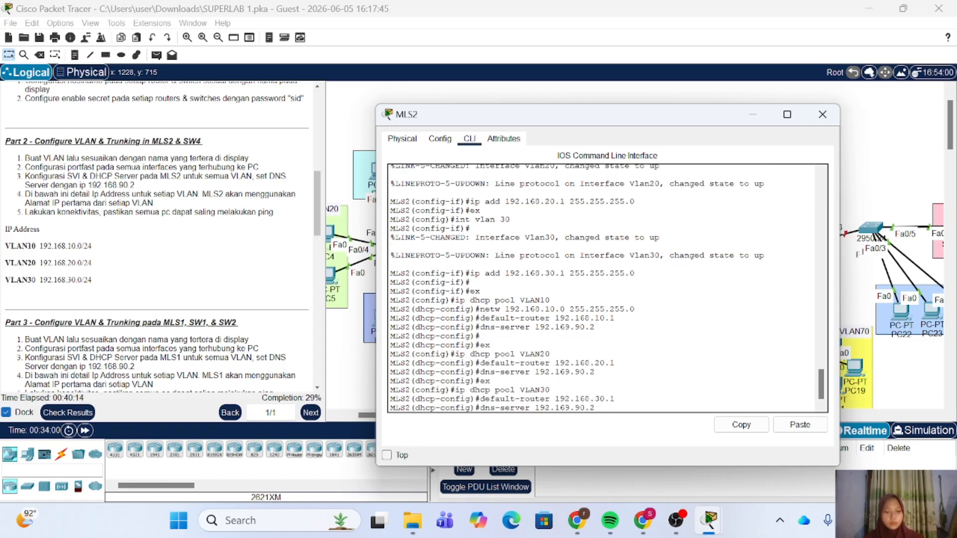
{"action": "key", "text": "Return"}
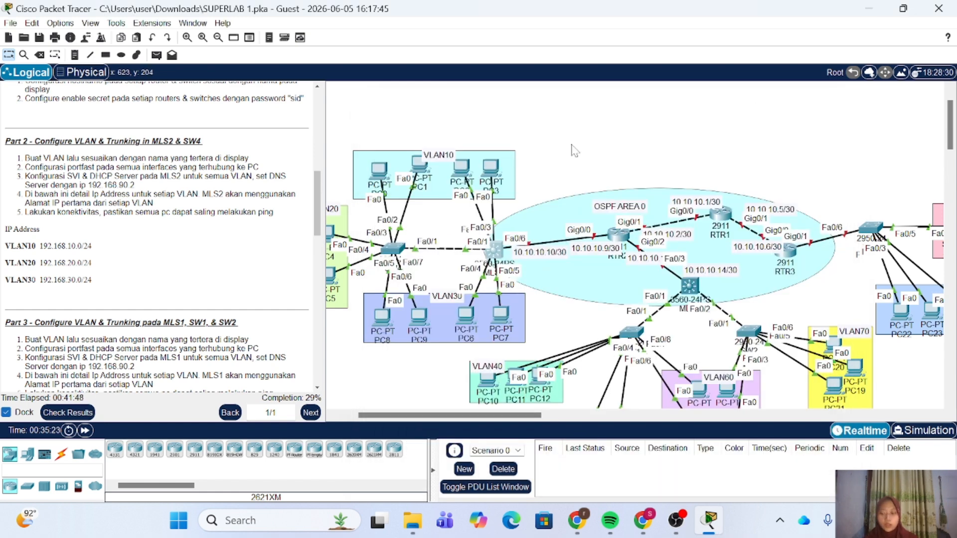
Step: Check the activity results and review the assessment items for MLS2's DHCP excluded addresses and pools
{"action": "left_click", "coordinate": [78, 417]}
{"action": "left_click", "coordinate": [116, 81]}
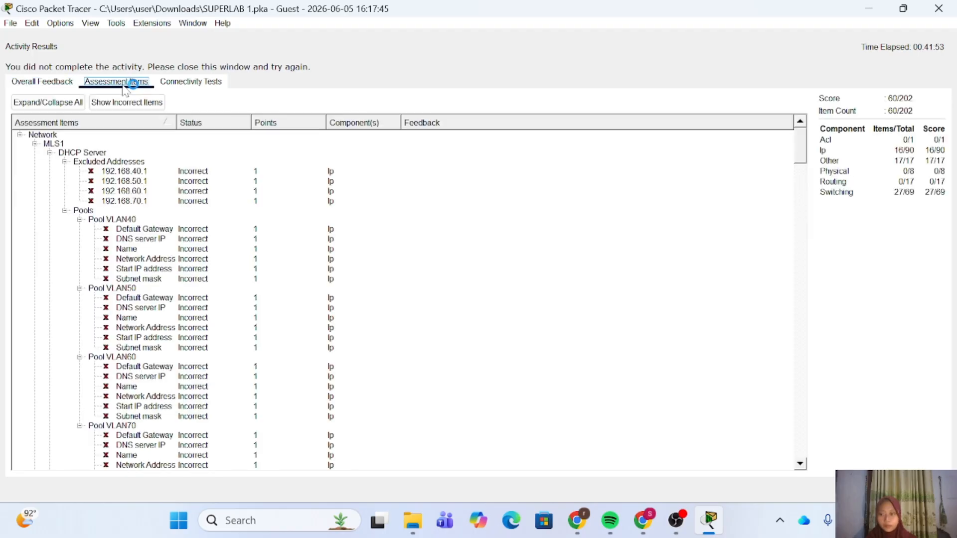
{"action": "scroll", "coordinate": [305, 282], "scroll_direction": "down", "scroll_amount": 1}
{"action": "scroll", "coordinate": [305, 282], "scroll_direction": "down", "scroll_amount": 1}
{"action": "scroll", "coordinate": [305, 282], "scroll_direction": "up", "scroll_amount": 2}
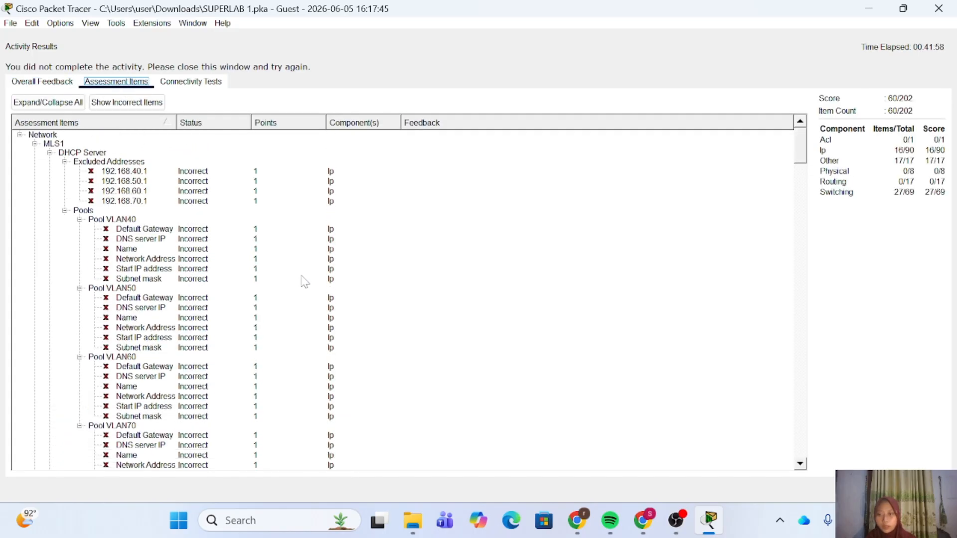
{"action": "scroll", "coordinate": [305, 282], "scroll_direction": "down", "scroll_amount": 10}
{"action": "scroll", "coordinate": [305, 282], "scroll_direction": "up", "scroll_amount": 8}
{"action": "scroll", "coordinate": [305, 282], "scroll_direction": "down", "scroll_amount": 1}
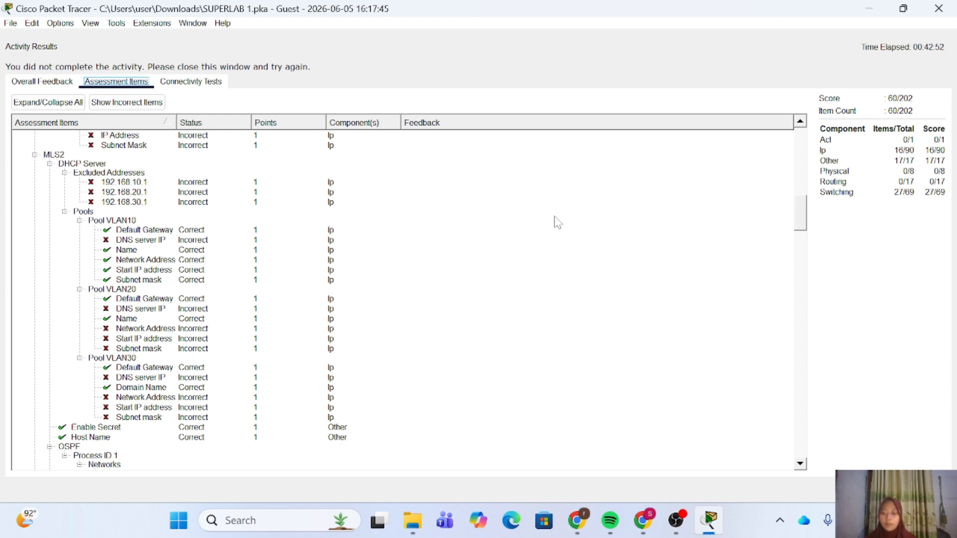
{"action": "left_click", "coordinate": [939, 8]}
Step: Reopen MLS2's command line and leave the VLAN30 pool configuration
{"action": "left_click", "coordinate": [495, 251]}
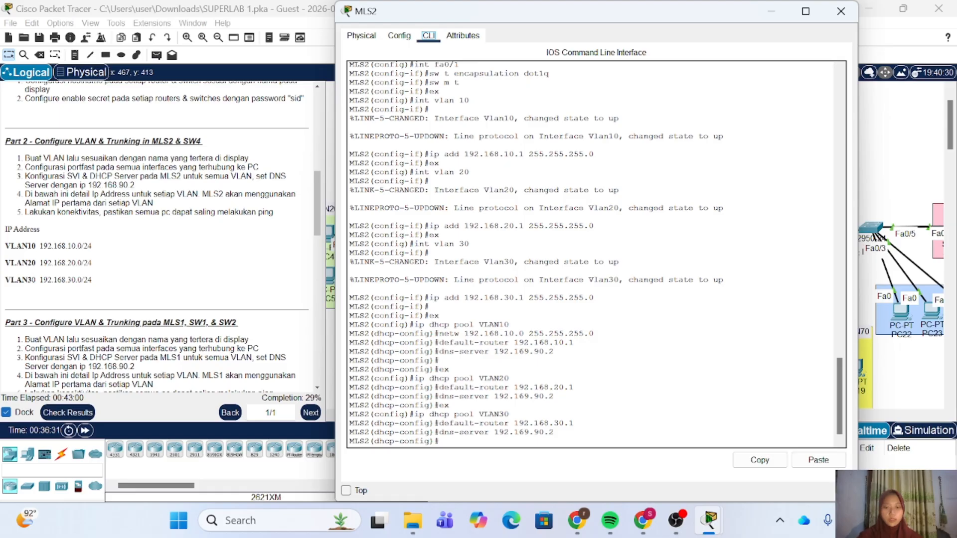
{"action": "type", "text": "ex"}
{"action": "key", "text": "Return"}
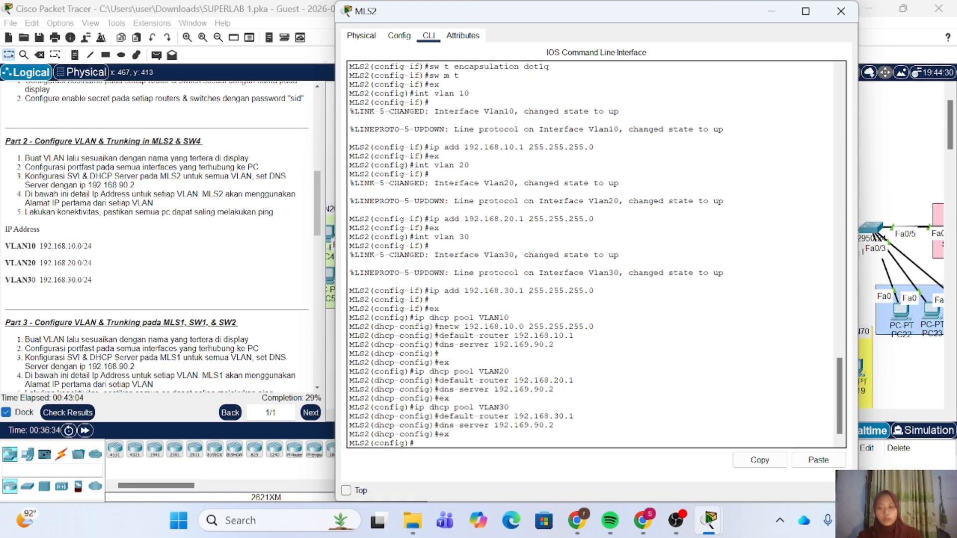
Step: Try to exclude 192.168.10.1 from DHCP assignment on MLS2
{"action": "type", "text": "ip dhcp "}
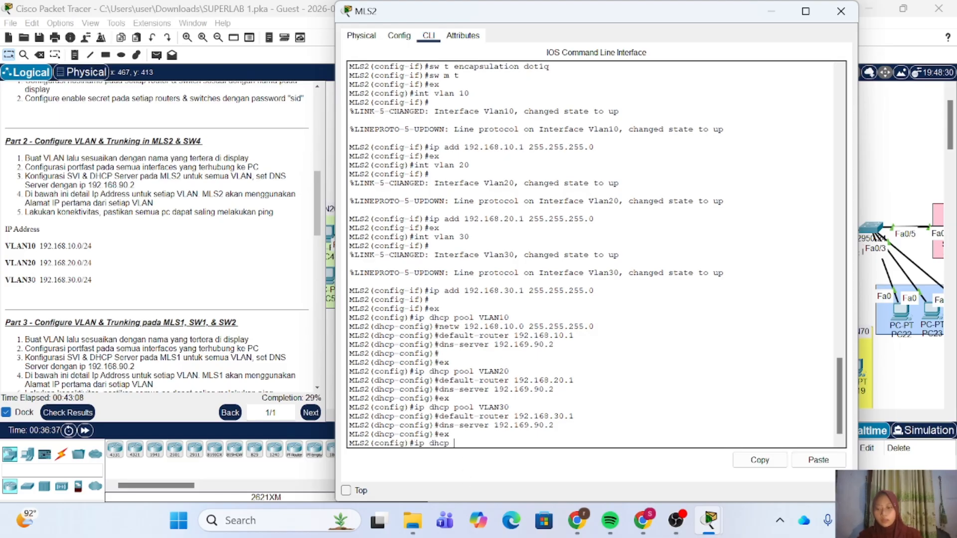
{"action": "type", "text": "exclud"}
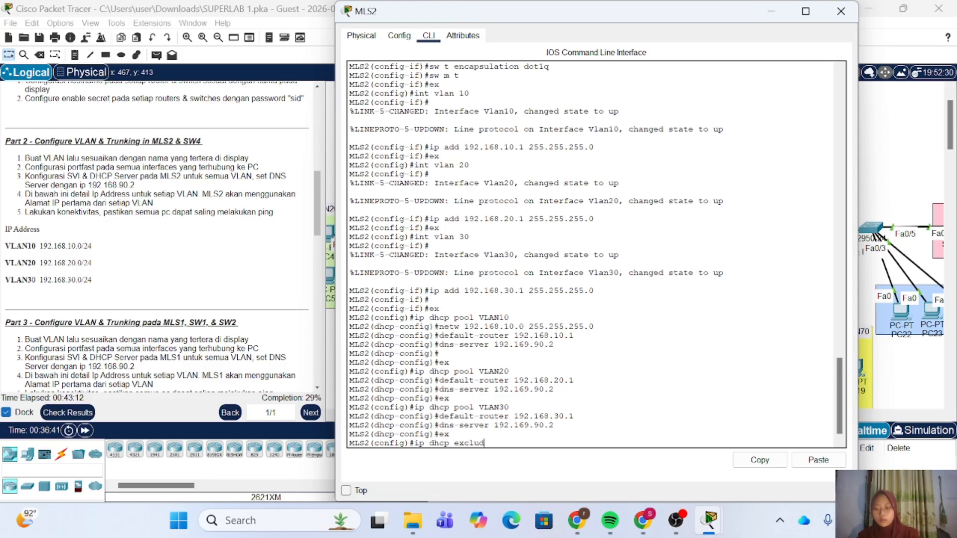
{"action": "type", "text": "ed-address"}
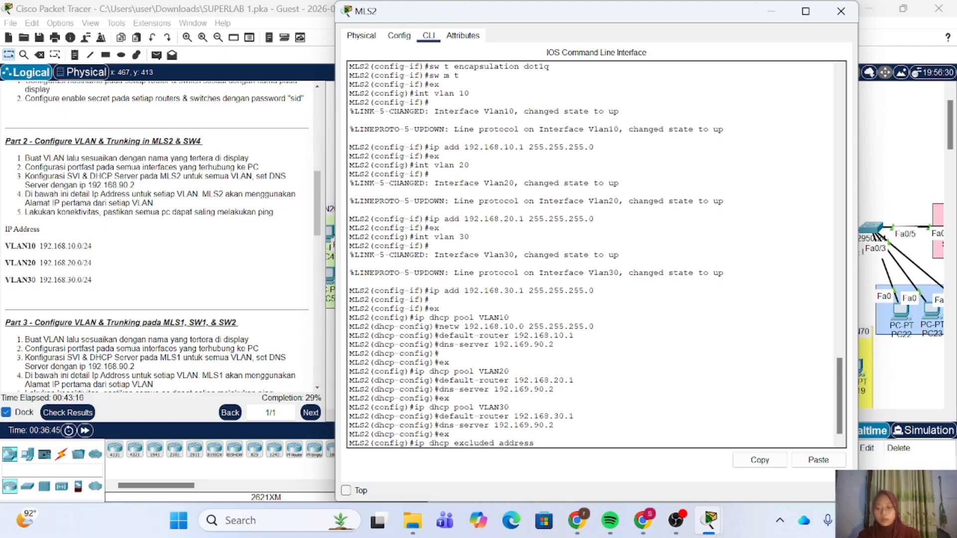
{"action": "type", "text": " 192.168.10.1"}
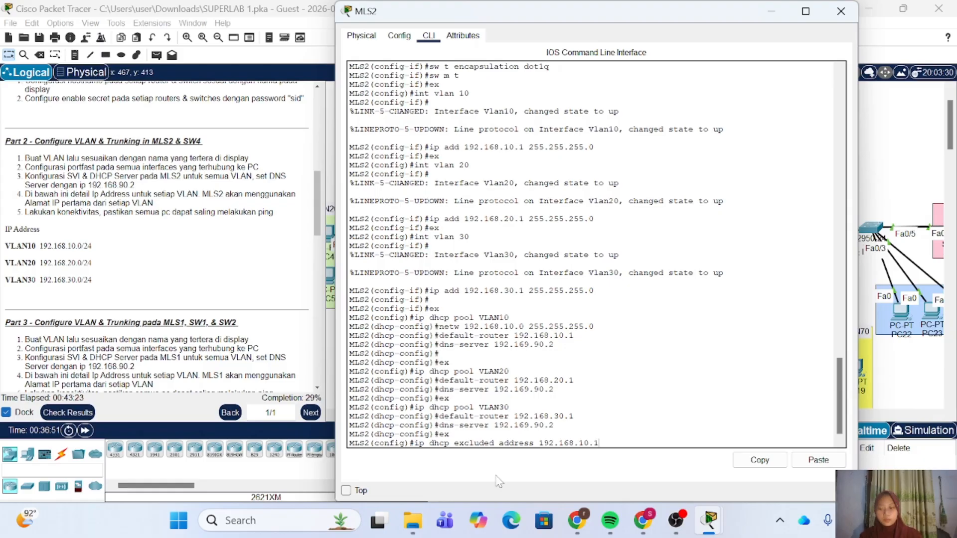
{"action": "key", "text": "Return"}
Step: Correct the recalled command to ip dhcp excluded-address 192.168.10.1 and run it on MLS2
{"action": "key", "text": "Up"}
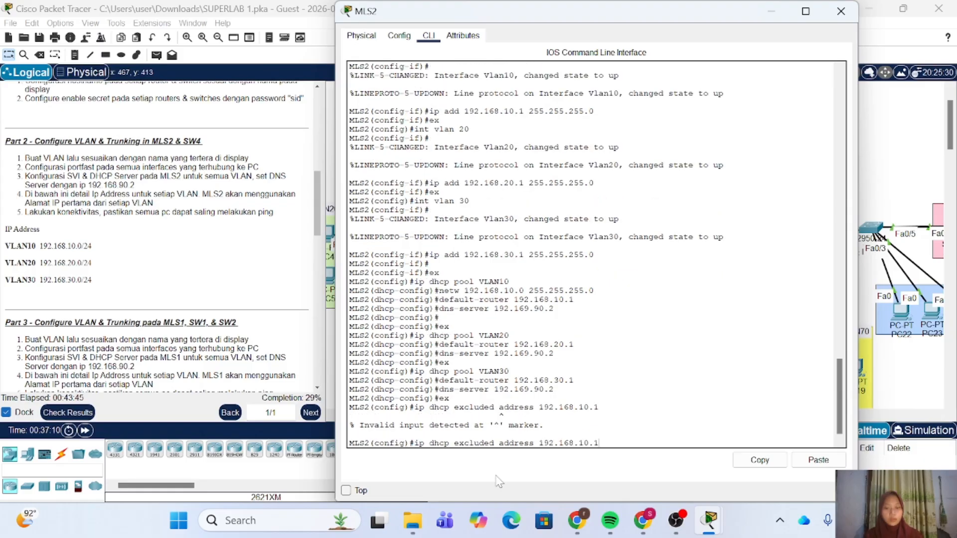
{"action": "key", "text": "Left"}
{"action": "key", "text": "Left"}
{"action": "key", "text": "Left"}
{"action": "key", "text": "Left"}
{"action": "key", "text": "Left"}
{"action": "key", "text": "Left"}
{"action": "key", "text": "Left"}
{"action": "key", "text": "Left"}
{"action": "key", "text": "Left"}
{"action": "key", "text": "Left"}
{"action": "key", "text": "Left"}
{"action": "key", "text": "Left"}
{"action": "key", "text": "Left"}
{"action": "key", "text": "Left"}
{"action": "key", "text": "Left"}
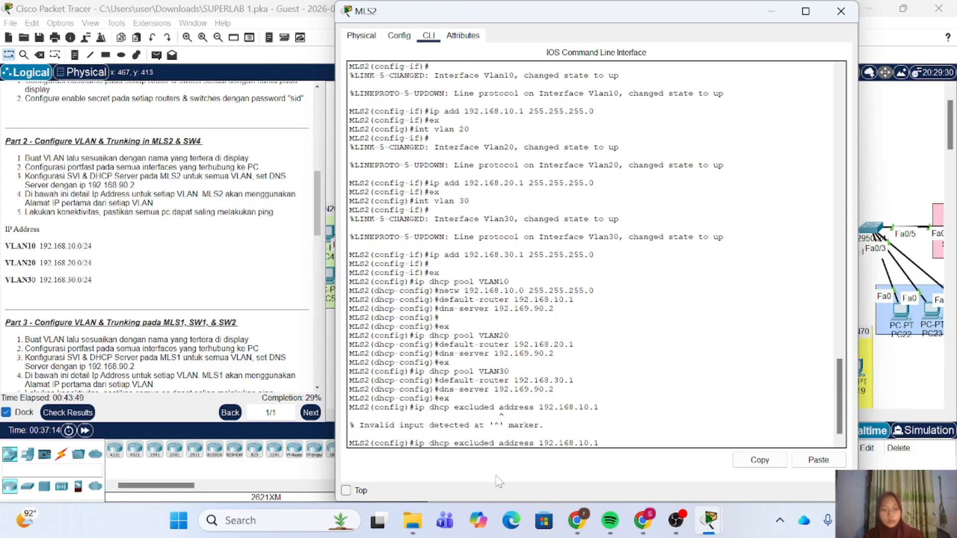
{"action": "key", "text": "BackSpace"}
{"action": "type", "text": "-"}
{"action": "key", "text": "Return"}
Step: Exclude 192.168.20.1 and 192.168.30.1 from DHCP assignment on MLS2, then close its window
{"action": "key", "text": "Up"}
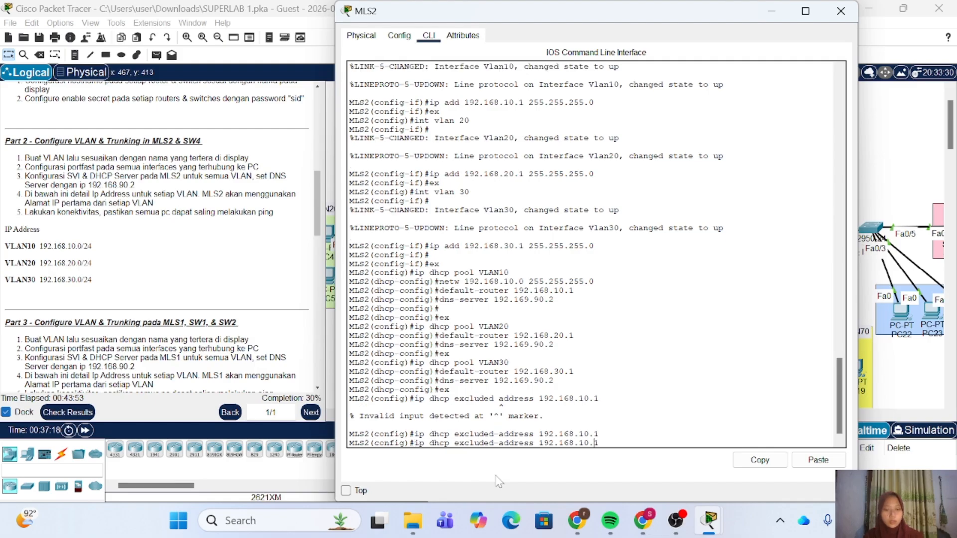
{"action": "key", "text": "Return"}
{"action": "key", "text": "Up"}
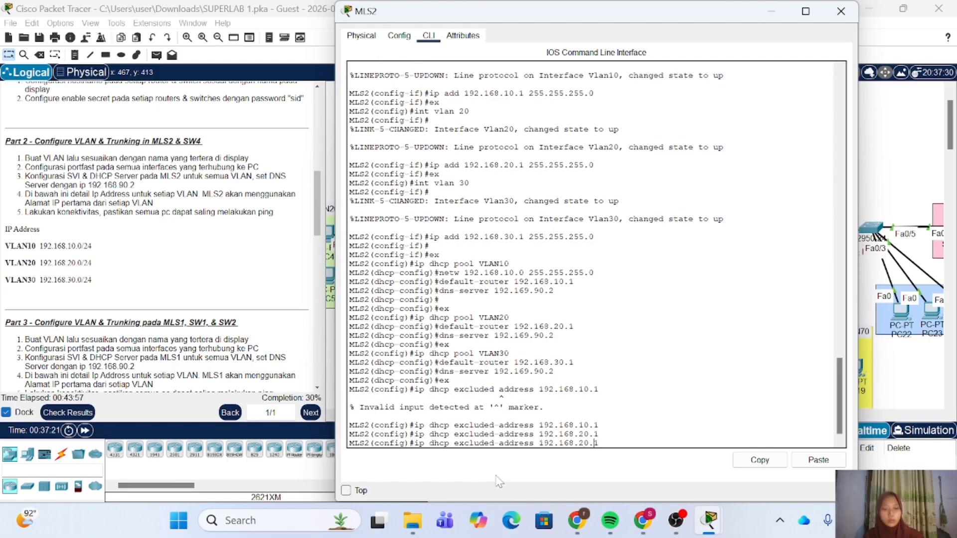
{"action": "key", "text": "Return"}
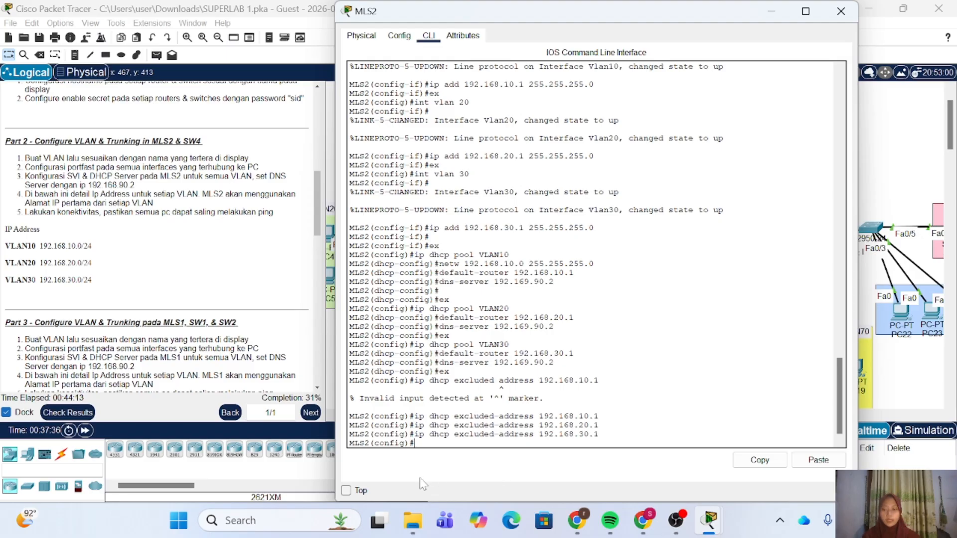
{"action": "left_click", "coordinate": [841, 11]}
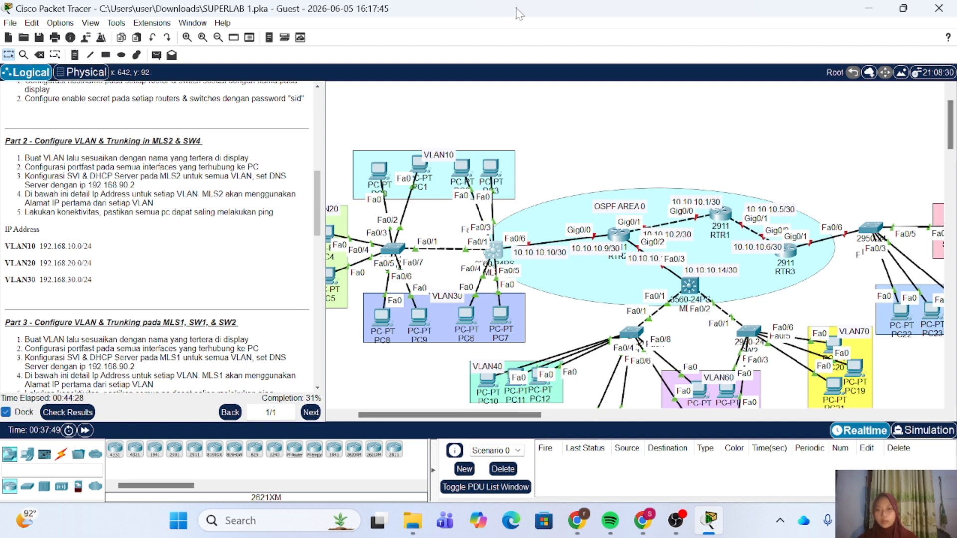
Step: Switch PC0's IP configuration to DHCP and close its window
{"action": "left_click", "coordinate": [382, 174]}
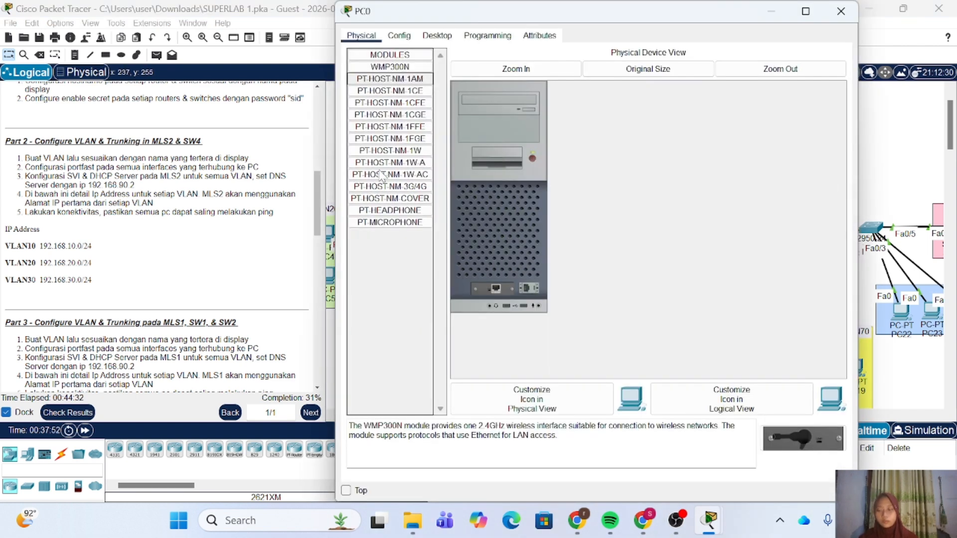
{"action": "left_click", "coordinate": [437, 36]}
{"action": "left_click", "coordinate": [393, 89]}
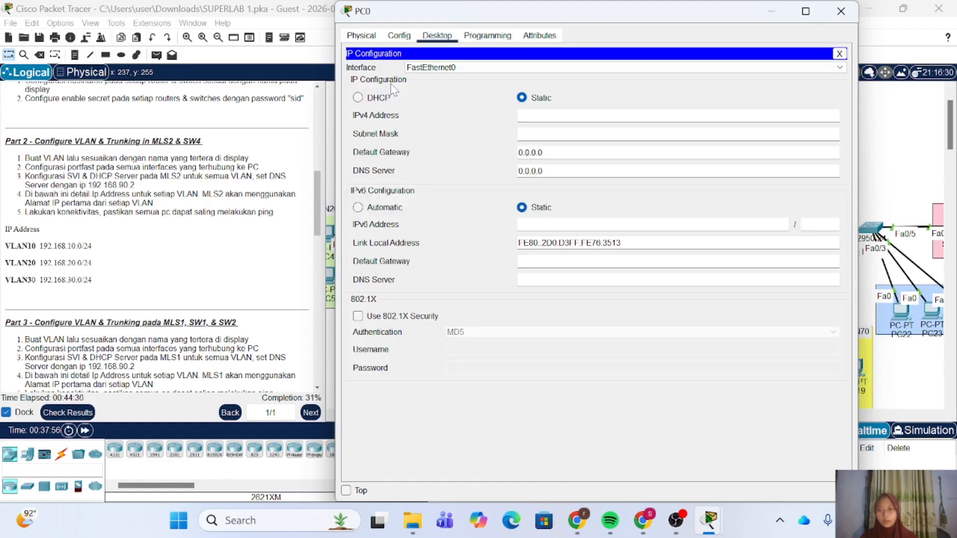
{"action": "left_click", "coordinate": [364, 98]}
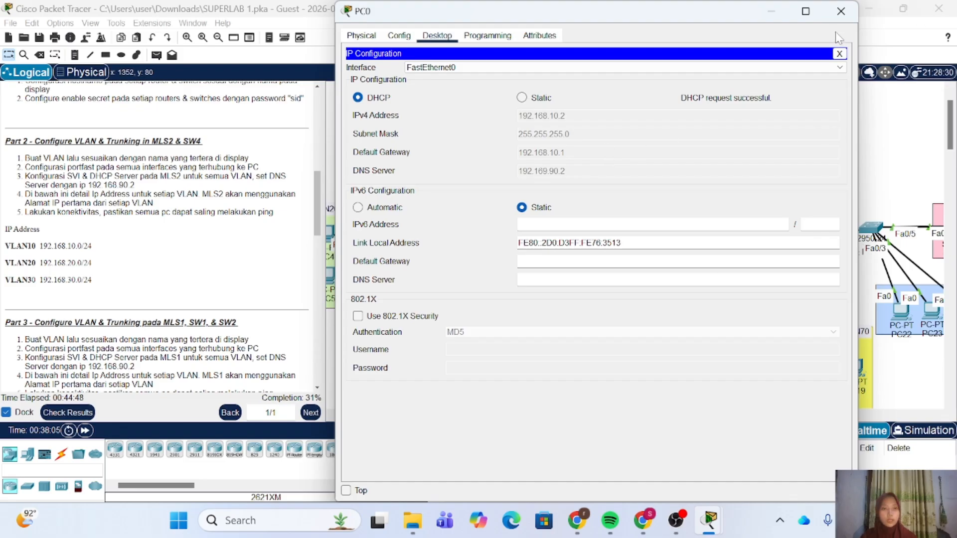
{"action": "left_click", "coordinate": [841, 11]}
Step: Switch the IP configuration of PC4 in VLAN20 to DHCP
{"action": "scroll", "coordinate": [394, 231], "scroll_direction": "left", "scroll_amount": 2}
{"action": "left_click", "coordinate": [391, 237]}
{"action": "left_click", "coordinate": [437, 128]}
{"action": "left_click", "coordinate": [379, 175]}
{"action": "left_click", "coordinate": [358, 190]}
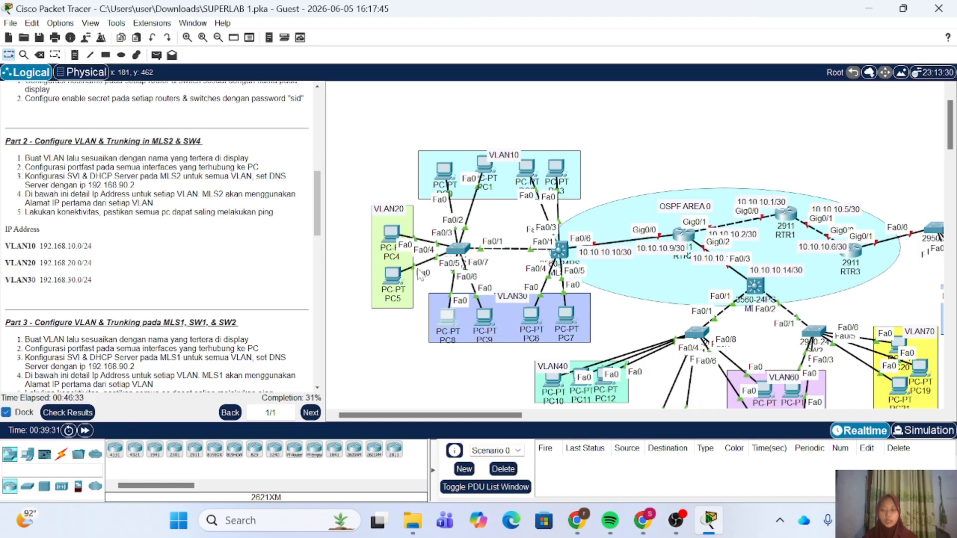
Step: Open SW1's command line, enter privileged mode with the enable password and start global configuration
{"action": "scroll", "coordinate": [234, 293], "scroll_direction": "down", "scroll_amount": 7}
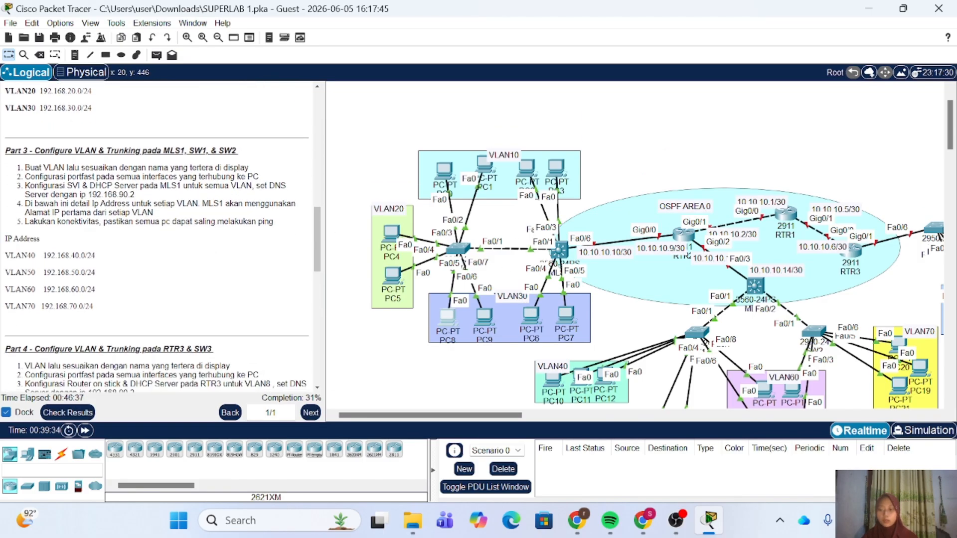
{"action": "scroll", "coordinate": [160, 237], "scroll_direction": "down", "scroll_amount": 1}
{"action": "scroll", "coordinate": [229, 297], "scroll_direction": "down", "scroll_amount": 5}
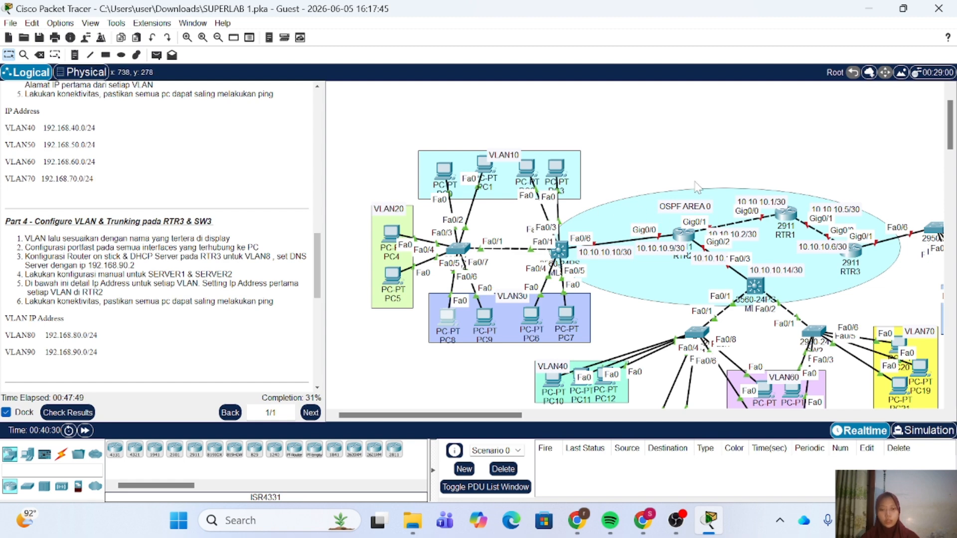
{"action": "scroll", "coordinate": [695, 253], "scroll_direction": "right", "scroll_amount": 5}
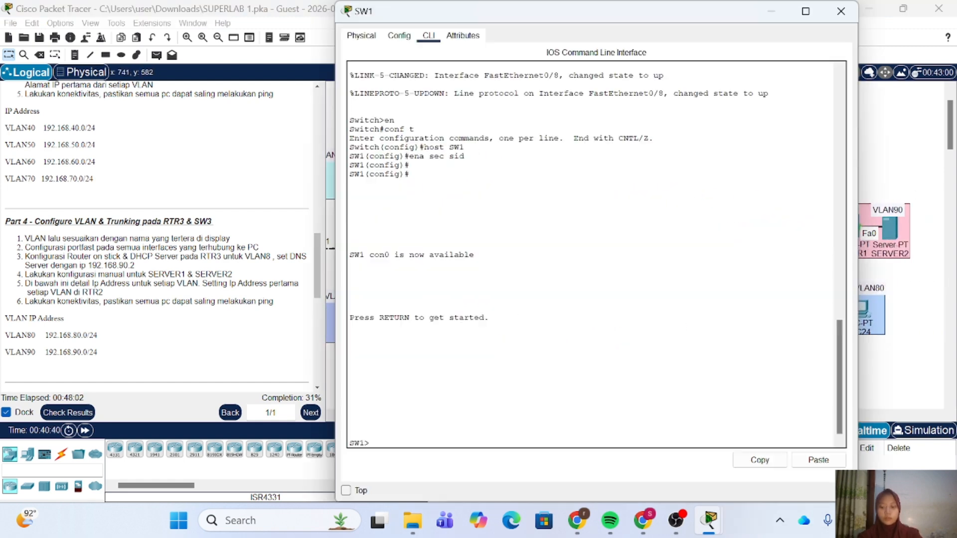
{"action": "key", "text": "Return"}
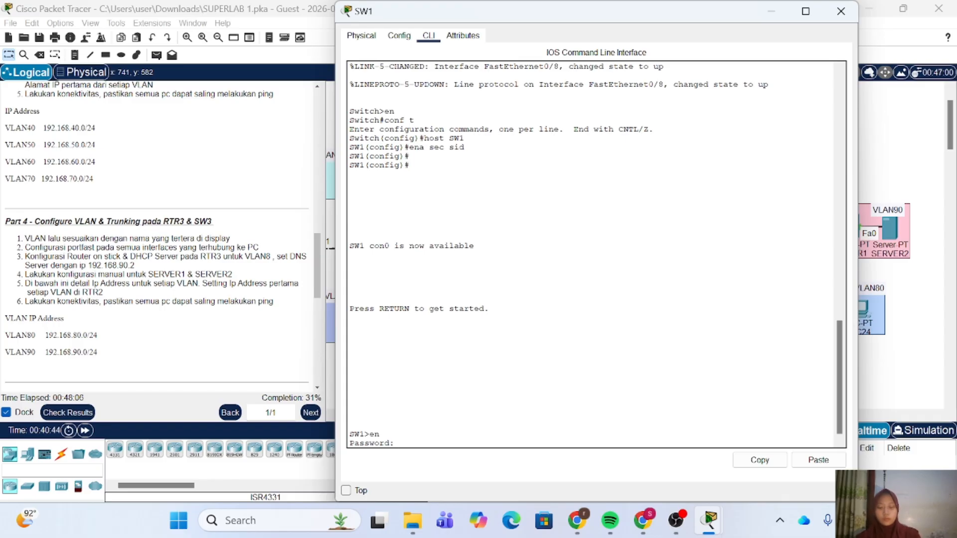
{"action": "key", "text": "Return"}
{"action": "type", "text": "en"}
{"action": "key", "text": "Return"}
{"action": "type", "text": "con"}
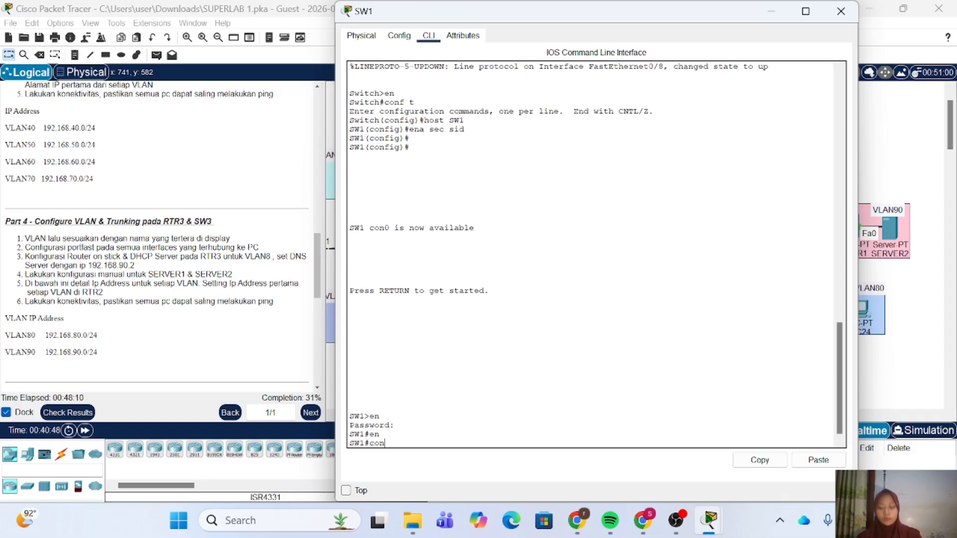
{"action": "type", "text": "f t"}
{"action": "key", "text": "Return"}
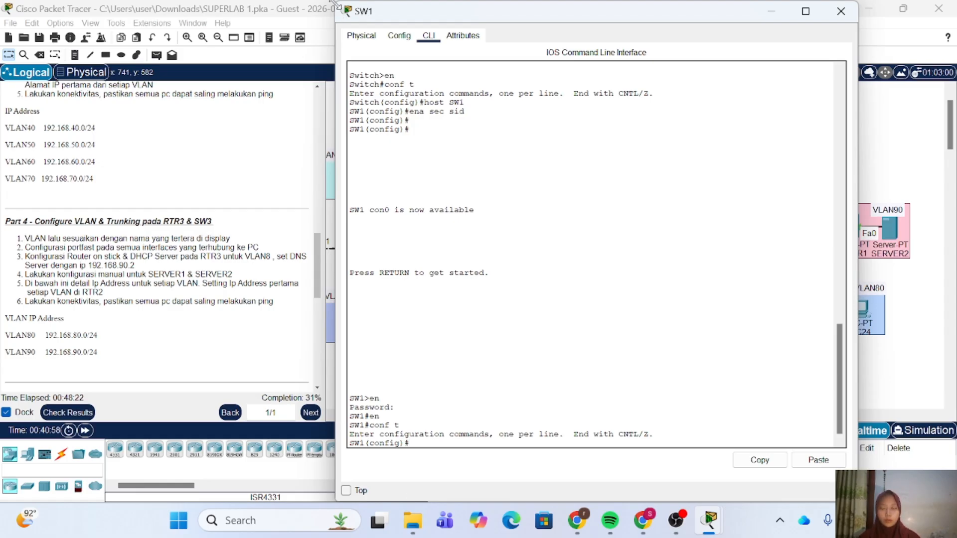
Step: Create VLAN 40 named VLAN40 and VLAN 50 named VLAN50 on SW1
{"action": "left_click_drag", "start_coordinate": [337, 1], "coordinate": [429, 180]}
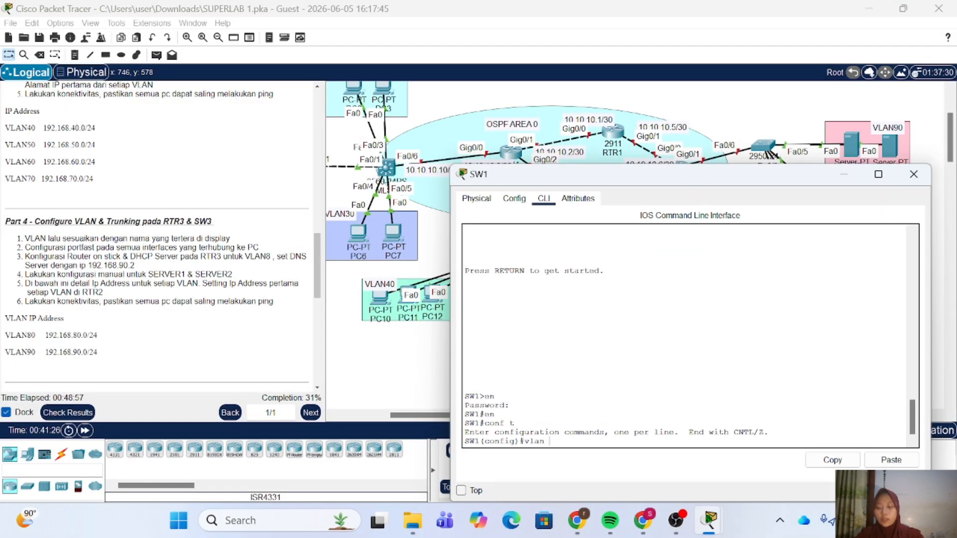
{"action": "type", "text": "vlan 50"}
{"action": "key", "text": "Return"}
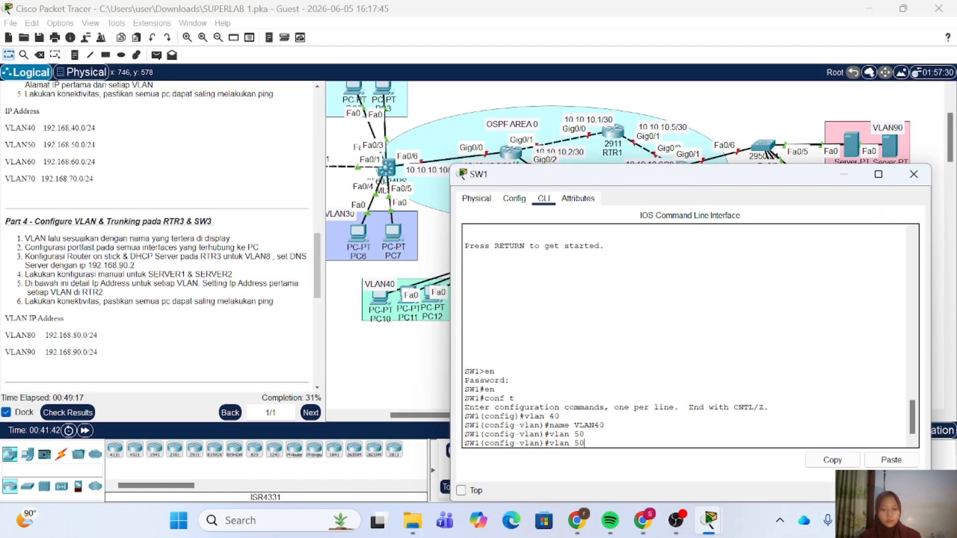
{"action": "type", "text": "name VLAN50"}
{"action": "key", "text": "Return"}
Step: Create VLAN 60 on SW1 and name it VLAN60
{"action": "type", "text": "vlan 00"}
{"action": "key", "text": "Return"}
{"action": "type", "text": "name VLAN60"}
{"action": "key", "text": "Return"}
{"action": "key", "text": "Return"}
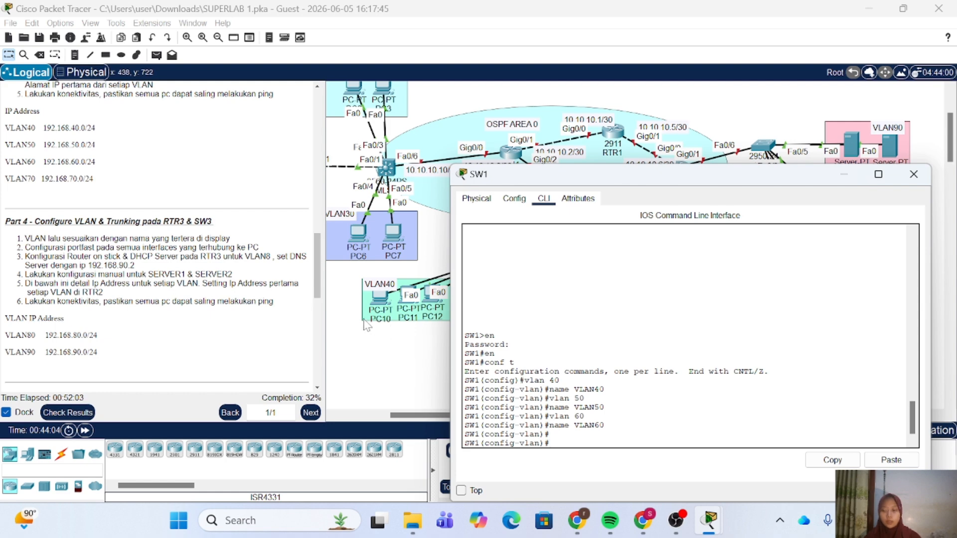
Step: Configure SW1 interfaces Fa0/2-4 as access ports in VLAN 40 with spanning-tree portfast enabled
{"action": "scroll", "coordinate": [354, 304], "scroll_direction": "right", "scroll_amount": 1}
{"action": "scroll", "coordinate": [356, 307], "scroll_direction": "right", "scroll_amount": 2}
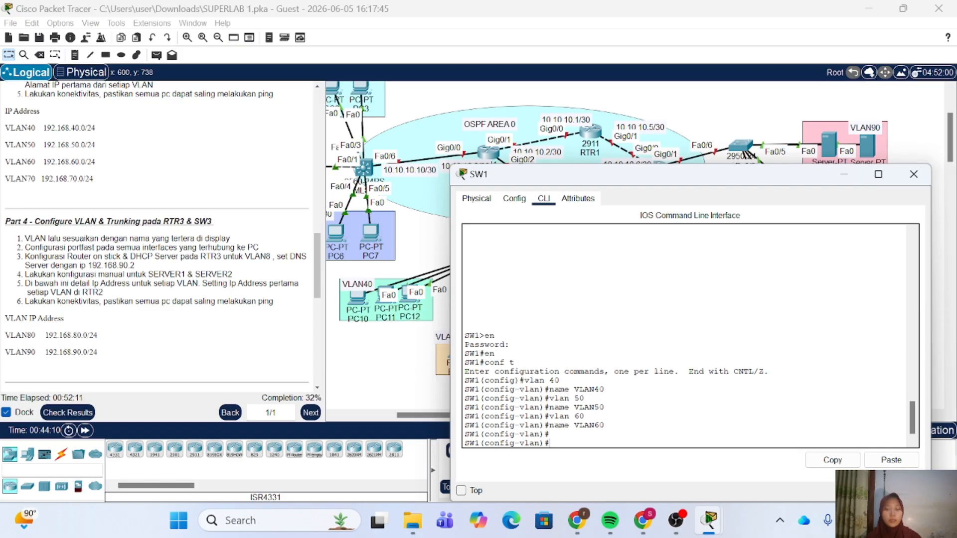
{"action": "type", "text": "int f"}
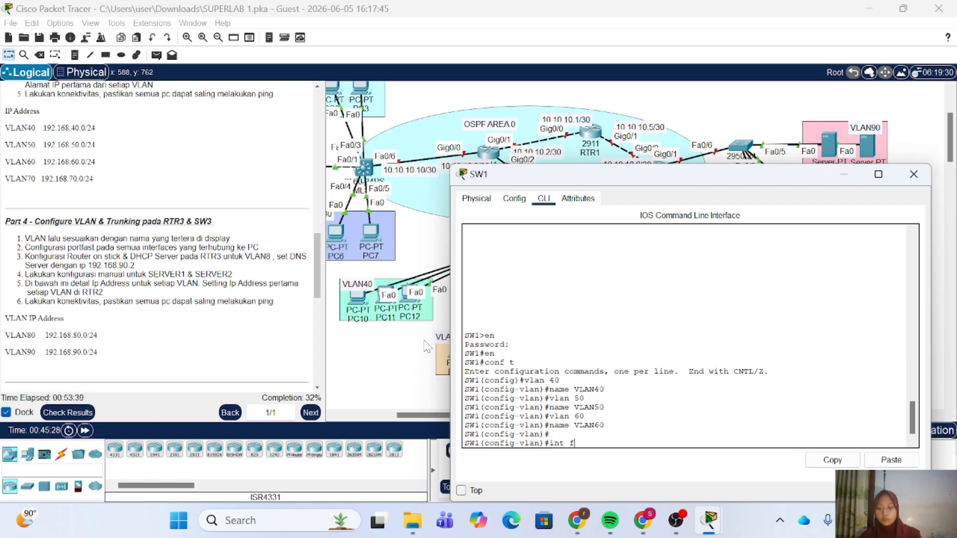
{"action": "type", "text": "nge fa"}
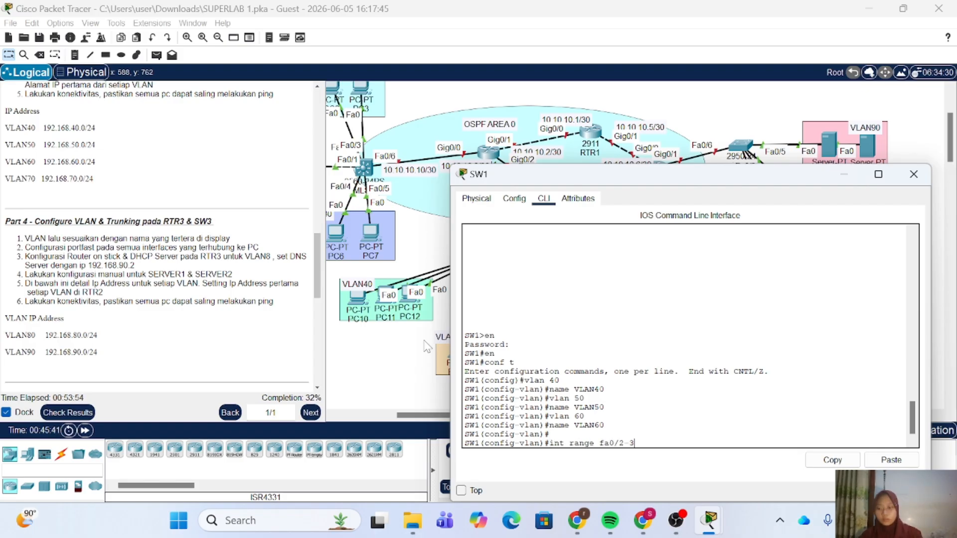
{"action": "key", "text": "BackSpace"}
{"action": "type", "text": "4"}
{"action": "key", "text": "Return"}
{"action": "type", "text": "sw m a"}
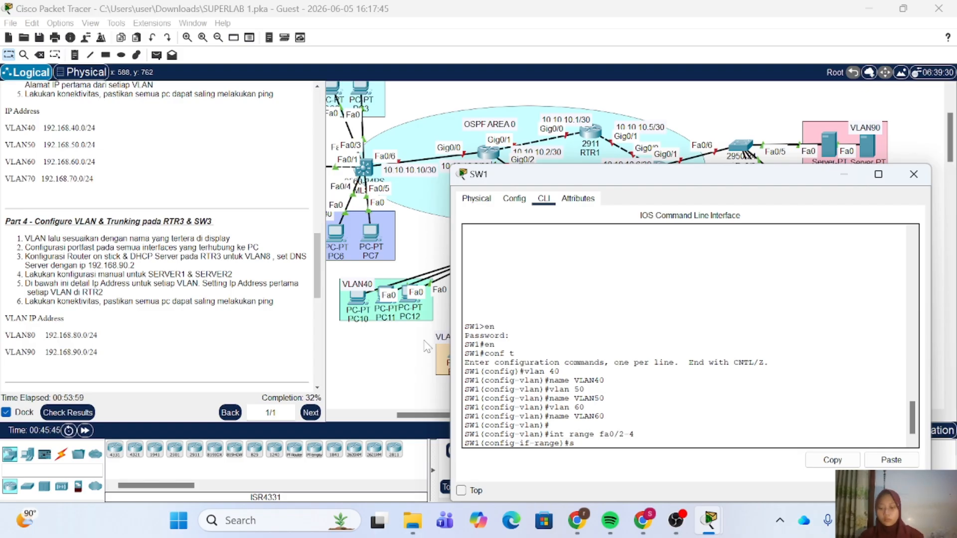
{"action": "key", "text": "Return"}
{"action": "type", "text": "sw a vl 40"}
{"action": "key", "text": "Return"}
{"action": "type", "text": "spa poex"}
{"action": "key", "text": "Return"}
Step: Configure SW1 interfaces Fa0/5-6 as access ports in VLAN 50 with spanning-tree portfast enabled
{"action": "type", "text": "int range fa0/"}
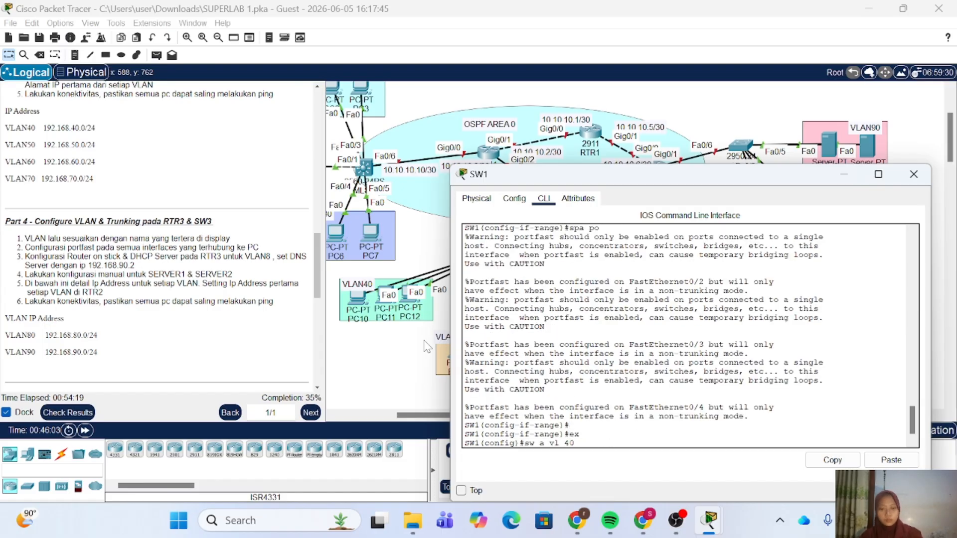
{"action": "type", "text": "5-6"}
{"action": "key", "text": "Return"}
{"action": "type", "text": "sw m a"}
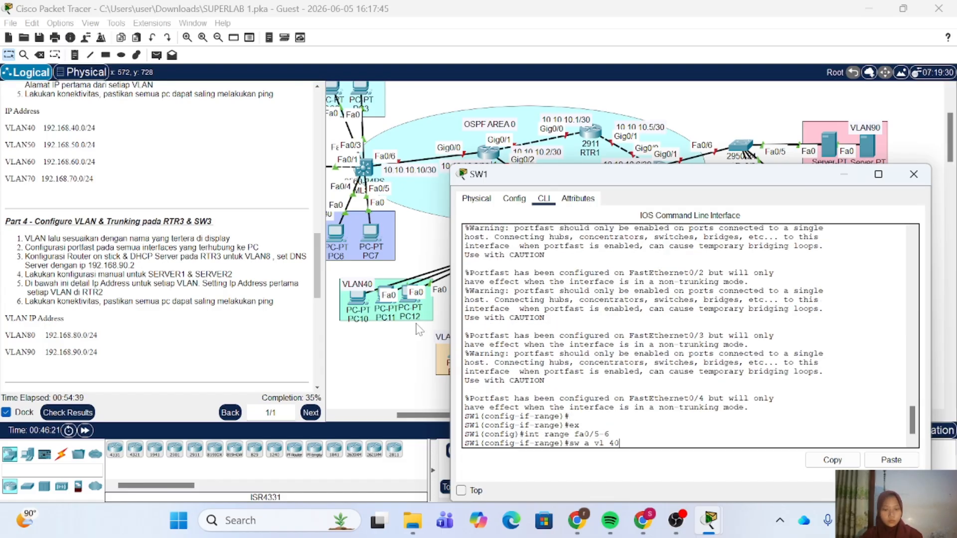
{"action": "key", "text": "Return"}
{"action": "type", "text": "sw a vl 50"}
{"action": "key", "text": "Return"}
{"action": "type", "text": "spa po"}
{"action": "key", "text": "Return"}
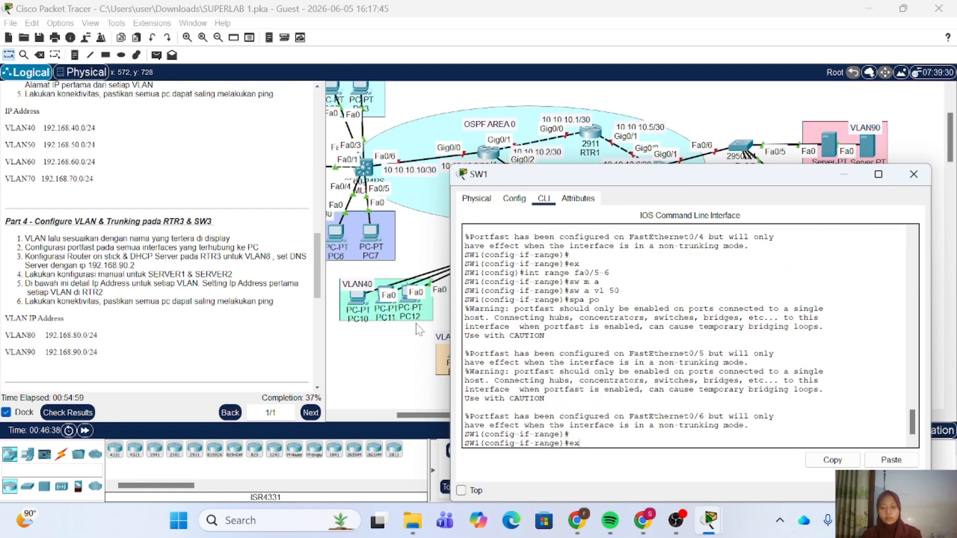
{"action": "type", "text": "ex"}
{"action": "key", "text": "Return"}
Step: Configure SW1 interfaces Fa0/7-8 as access ports in VLAN 60 with spanning-tree portfast enabled
{"action": "type", "text": "int range fa0/7-8"}
{"action": "key", "text": "Return"}
{"action": "type", "text": "sw m a"}
{"action": "key", "text": "Return"}
{"action": "type", "text": "sw a vl 60"}
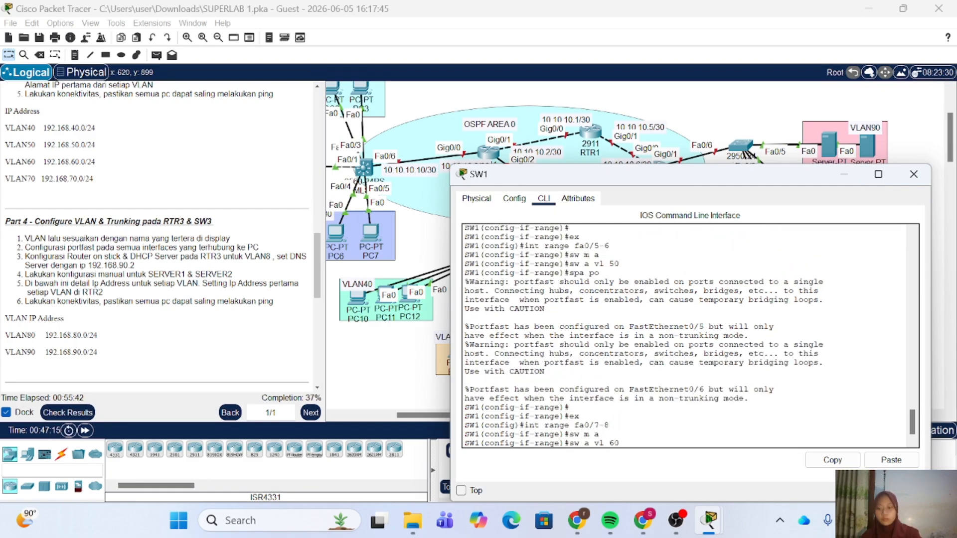
{"action": "key", "text": "Return"}
{"action": "type", "text": "spa po"}
{"action": "key", "text": "Return"}
{"action": "type", "text": "ex"}
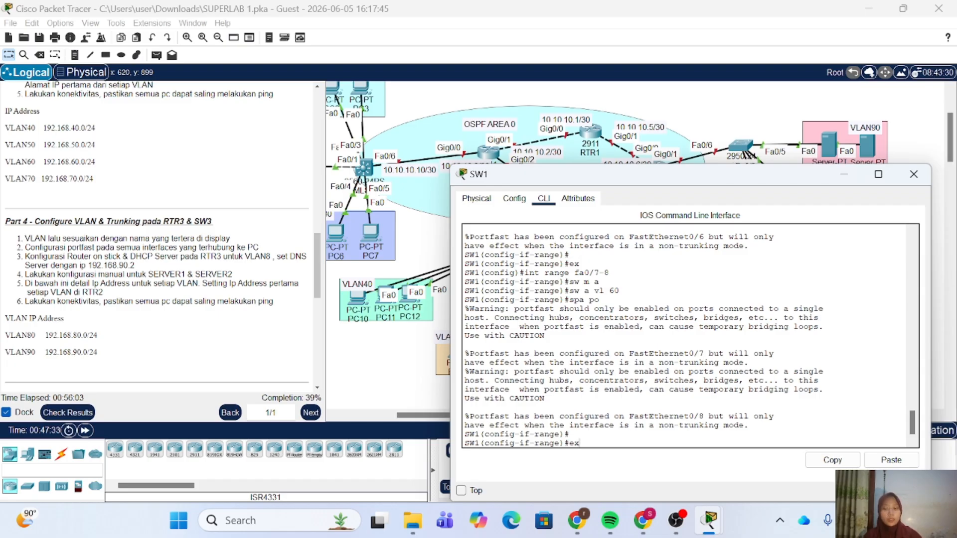
{"action": "key", "text": "Return"}
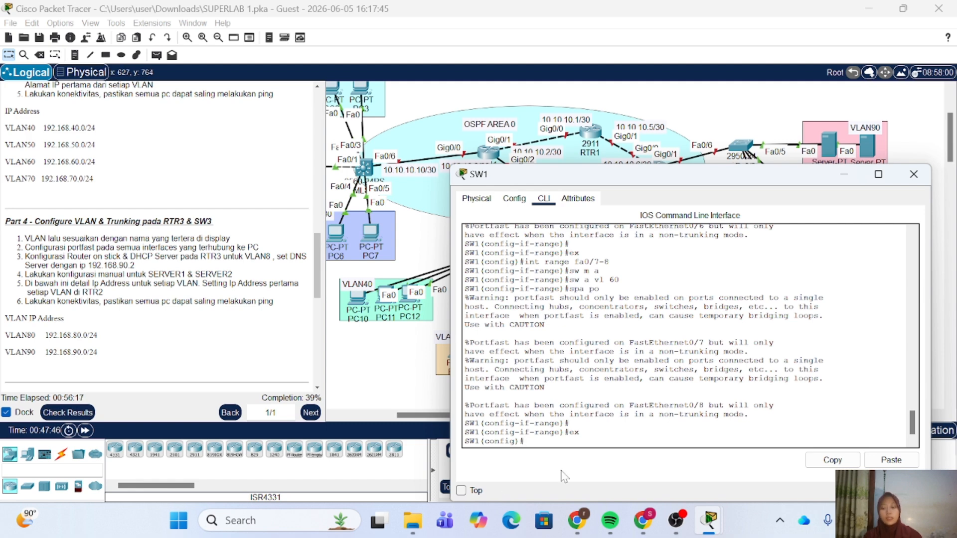
Step: Set SW1 interface Fa0/1 to trunk mode and allow VLANs 40-60 on it
{"action": "type", "text": "int fa0/1"}
{"action": "key", "text": "Return"}
{"action": "type", "text": "sw m t"}
{"action": "key", "text": "Return"}
{"action": "type", "text": "sw t all vl"}
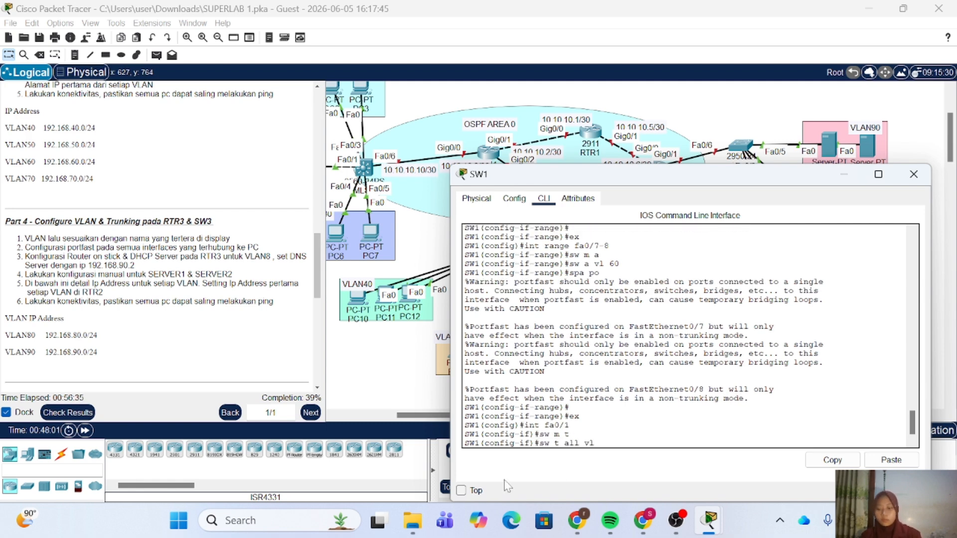
{"action": "type", "text": " 40-60"}
{"action": "key", "text": "Return"}
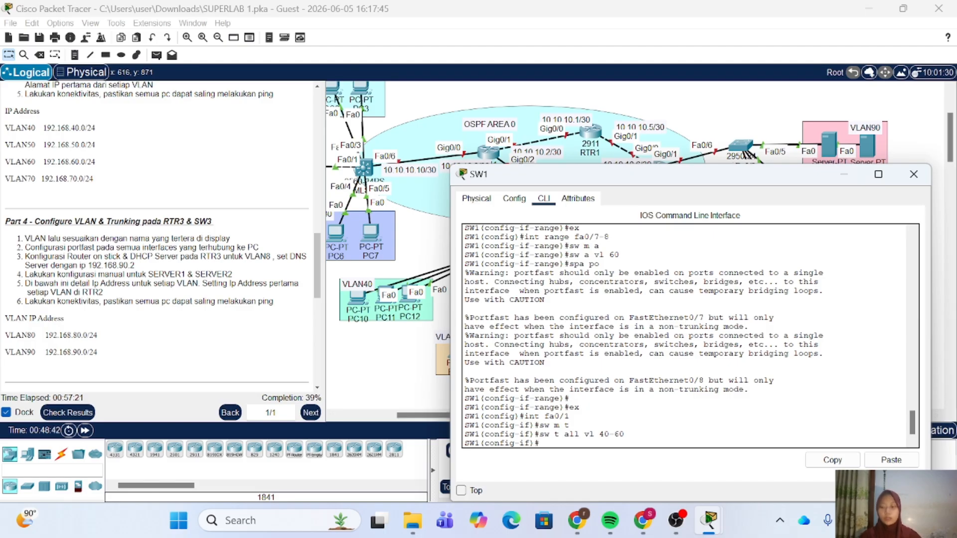
Step: Close SW1's console, open SW2's command line and enter global configuration mode, supplying the enable password
{"action": "left_click", "coordinate": [914, 175]}
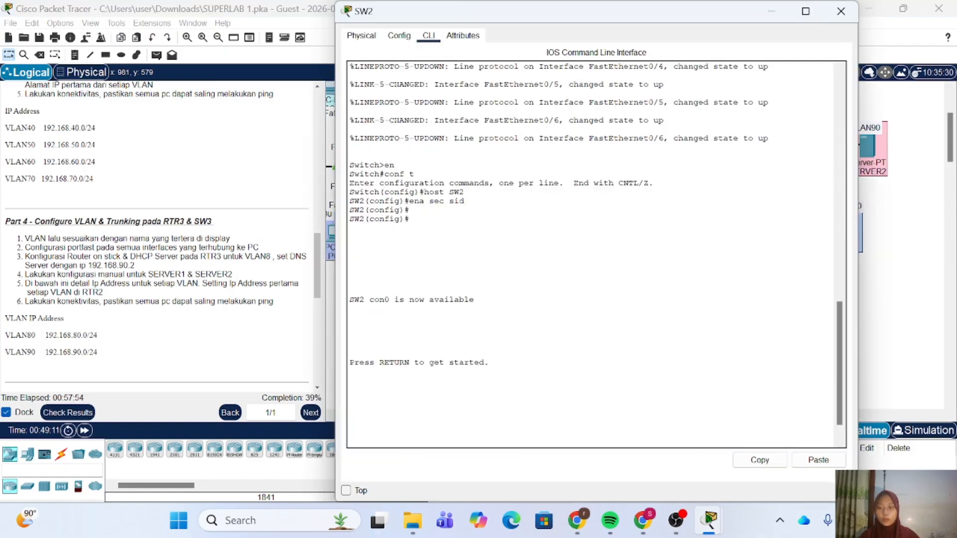
{"action": "left_click_drag", "start_coordinate": [336, 1], "coordinate": [402, 136]}
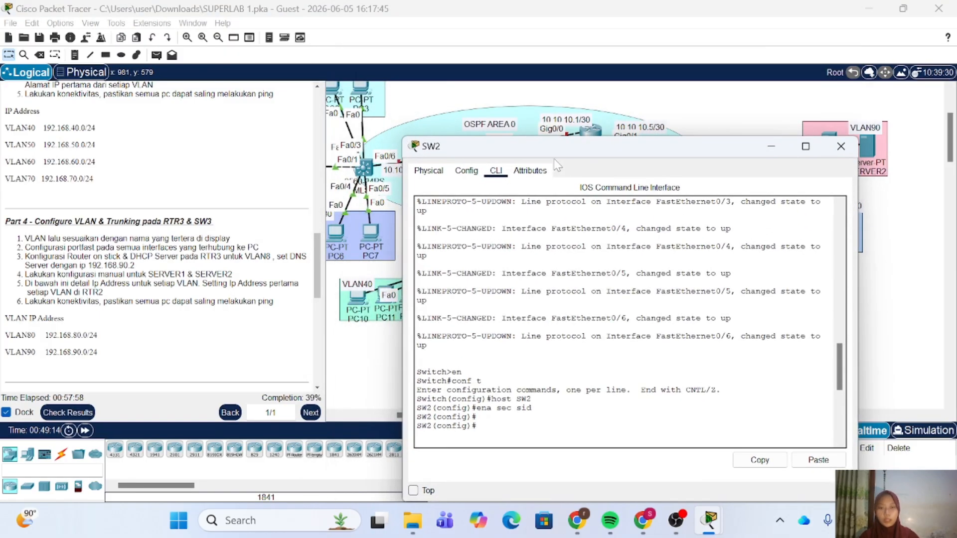
{"action": "left_click_drag", "start_coordinate": [558, 146], "coordinate": [280, 111]}
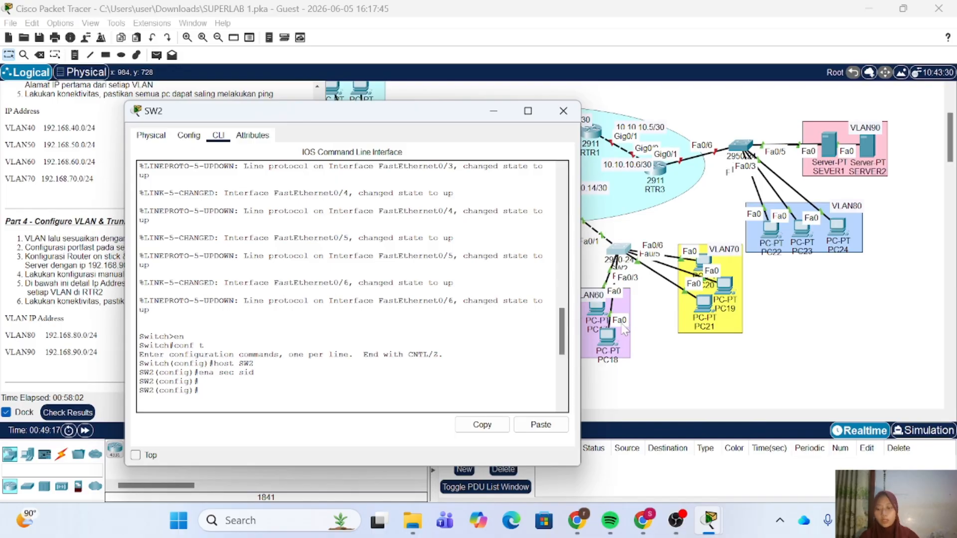
{"action": "left_click_drag", "start_coordinate": [359, 112], "coordinate": [546, 111]}
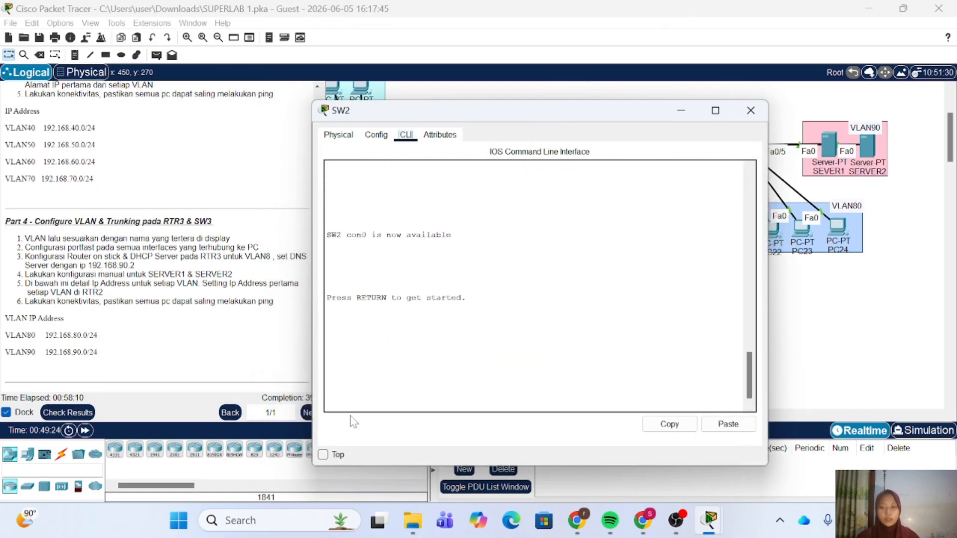
{"action": "key", "text": "Return"}
{"action": "type", "text": "en"}
{"action": "key", "text": "Return"}
{"action": "key", "text": "Return"}
{"action": "type", "text": "conf t"}
{"action": "key", "text": "Return"}
Step: Create VLAN 60 on SW2 and name it VLAN60
{"action": "type", "text": "vlan 60"}
{"action": "key", "text": "Return"}
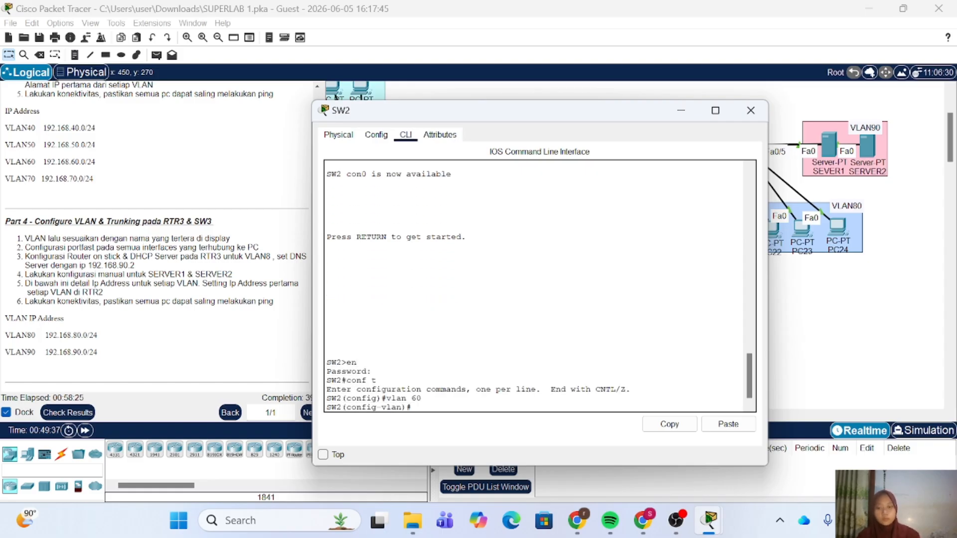
{"action": "type", "text": "name VLAN 60"}
{"action": "key", "text": "Return"}
{"action": "key", "text": "Up"}
{"action": "key", "text": "Left"}
{"action": "key", "text": "Left"}
{"action": "key", "text": "BackSpace"}
{"action": "key", "text": "Return"}
Step: Create VLAN 70 on SW2 and name it VLAN70
{"action": "key", "text": "Up"}
{"action": "key", "text": "Up"}
{"action": "key", "text": "Up"}
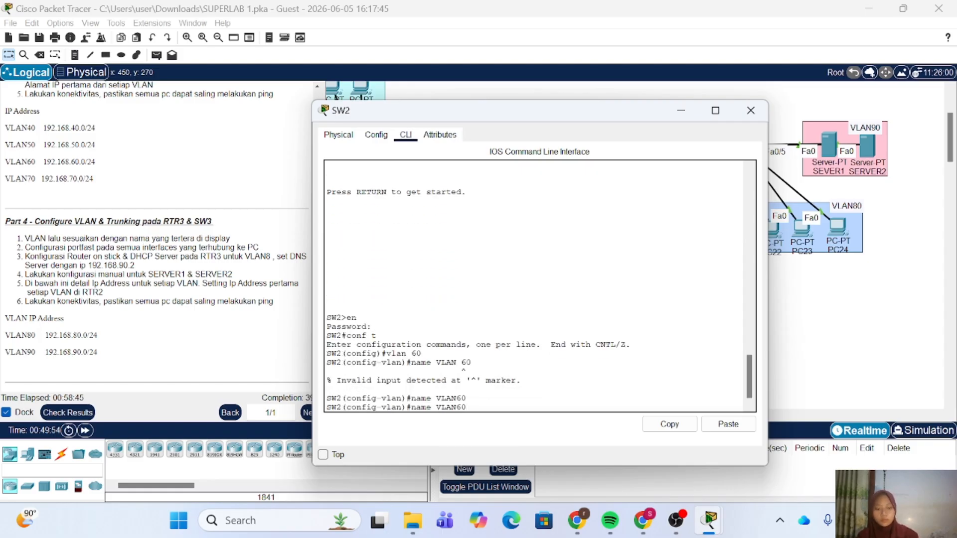
{"action": "key", "text": "Left"}
{"action": "key", "text": "BackSpace"}
{"action": "type", "text": "7"}
{"action": "key", "text": "Return"}
{"action": "key", "text": "Up"}
{"action": "key", "text": "Up"}
{"action": "key", "text": "Left"}
{"action": "key", "text": "BackSpace"}
{"action": "type", "text": "7"}
{"action": "key", "text": "Return"}
{"action": "mouse_move", "coordinate": [641, 116]}
{"action": "left_mouse_down"}
{"action": "mouse_move", "coordinate": [490, 119]}
{"action": "mouse_move", "coordinate": [651, 109]}
{"action": "left_mouse_up"}
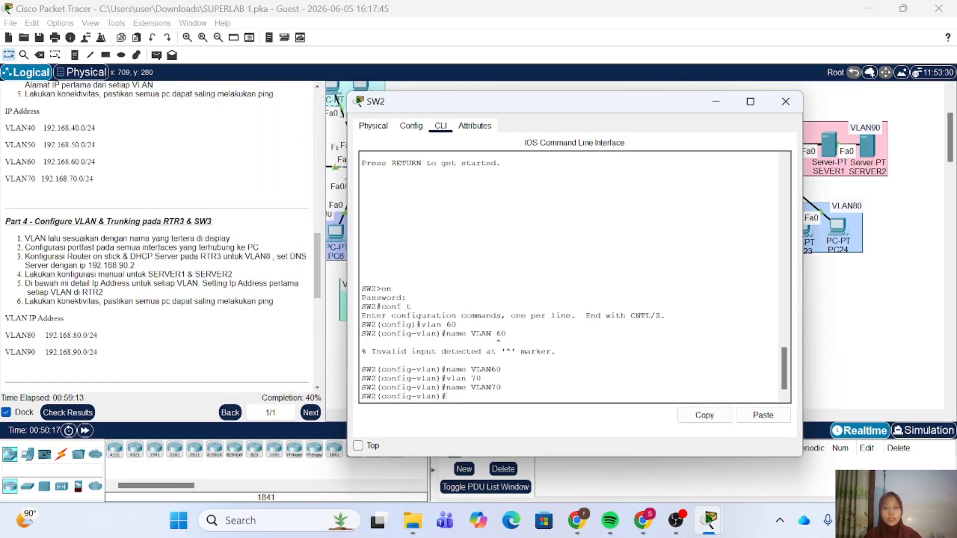
Step: Configure SW2's interface range fa0/2-3 as access ports in VLAN 60 with spanning-tree portfast
{"action": "type", "text": "ex"}
{"action": "key", "text": "Return"}
{"action": "type", "text": "int range fa0/2-3"}
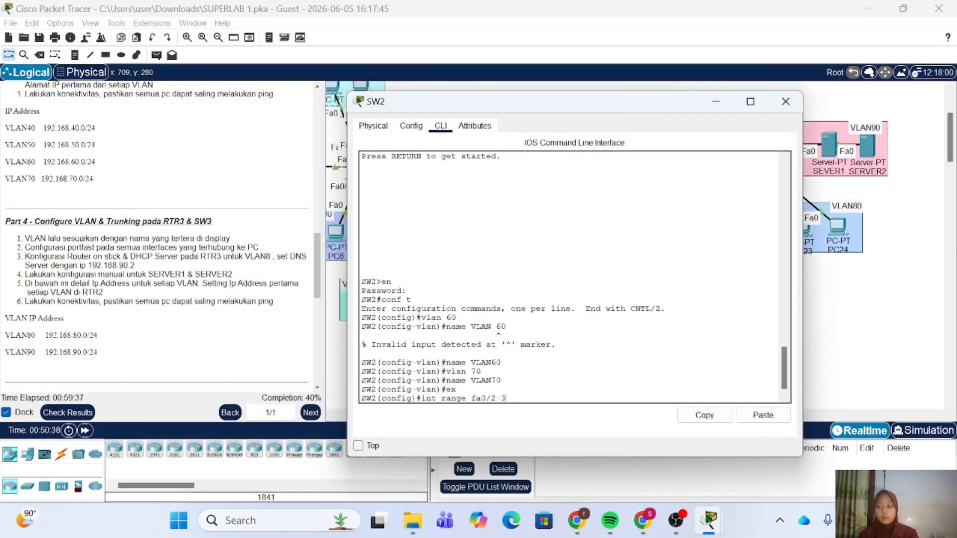
{"action": "key", "text": "Return"}
{"action": "type", "text": "sw m a"}
{"action": "key", "text": "Return"}
{"action": "type", "text": "sw a vl 60"}
{"action": "key", "text": "Return"}
{"action": "type", "text": "spa po  ex int "}
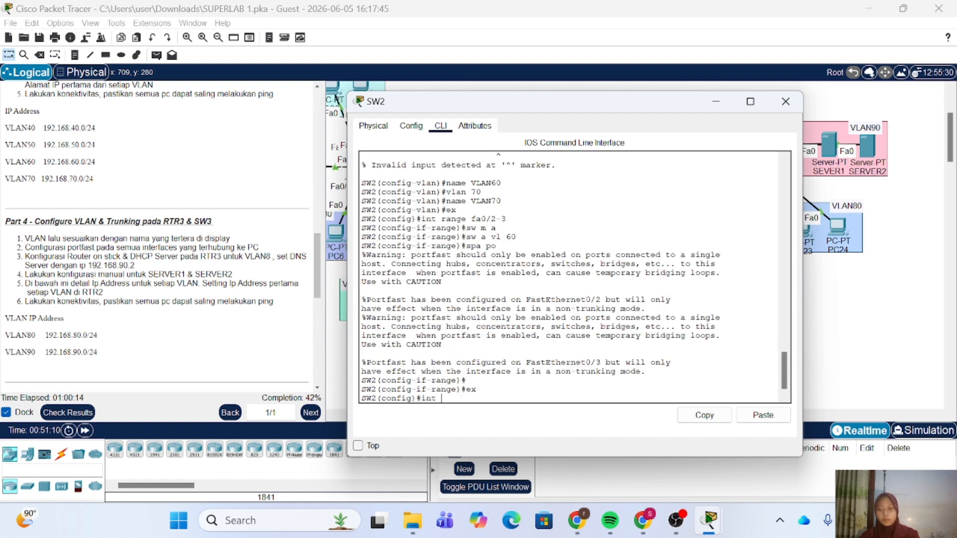
Step: Configure SW2's interface range fa0/4-6 as access ports in VLAN 70 with spanning-tree portfast, then close the SW2 console
{"action": "type", "text": "range fa0/4-6 sw m a sw a vl 70 spa po"}
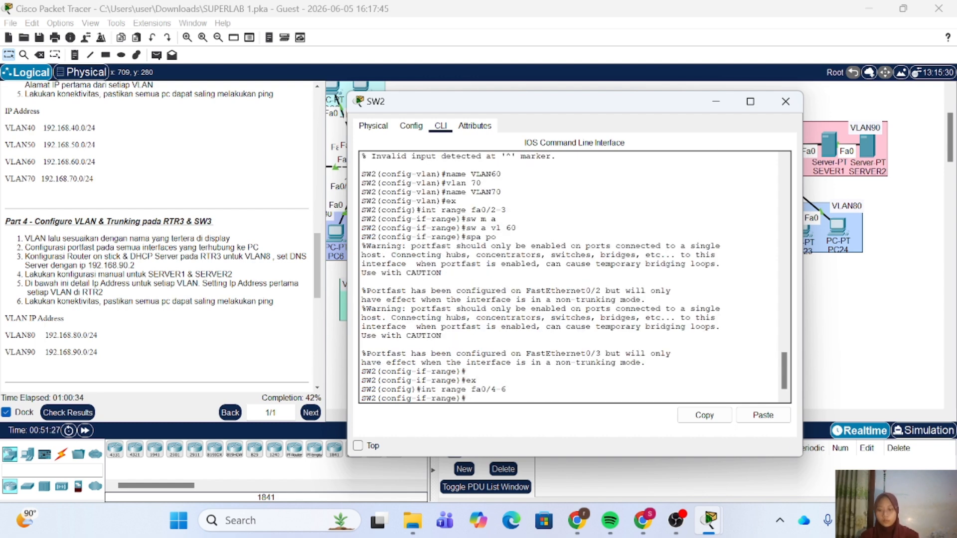
{"action": "key", "text": "Return"}
{"action": "type", "text": "ex"}
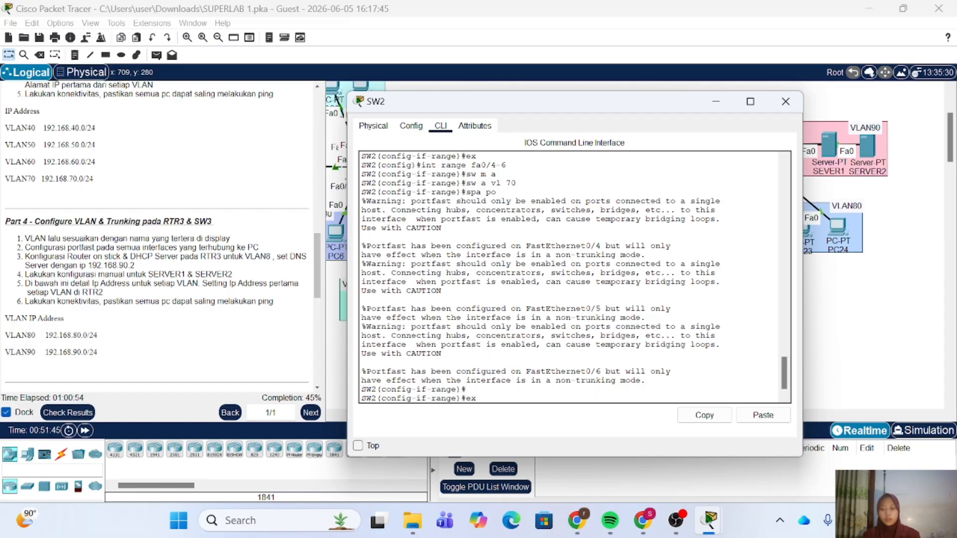
{"action": "key", "text": "Return"}
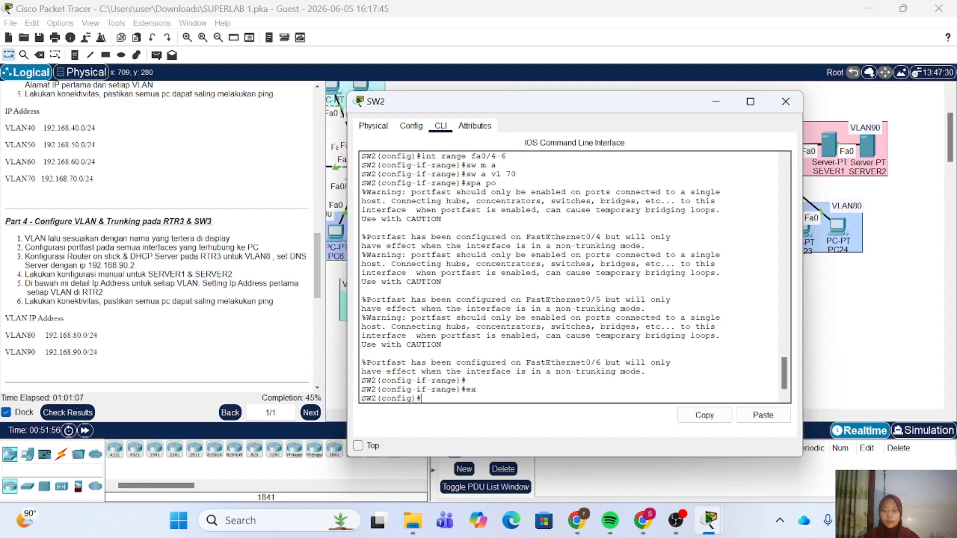
{"action": "left_click", "coordinate": [786, 100]}
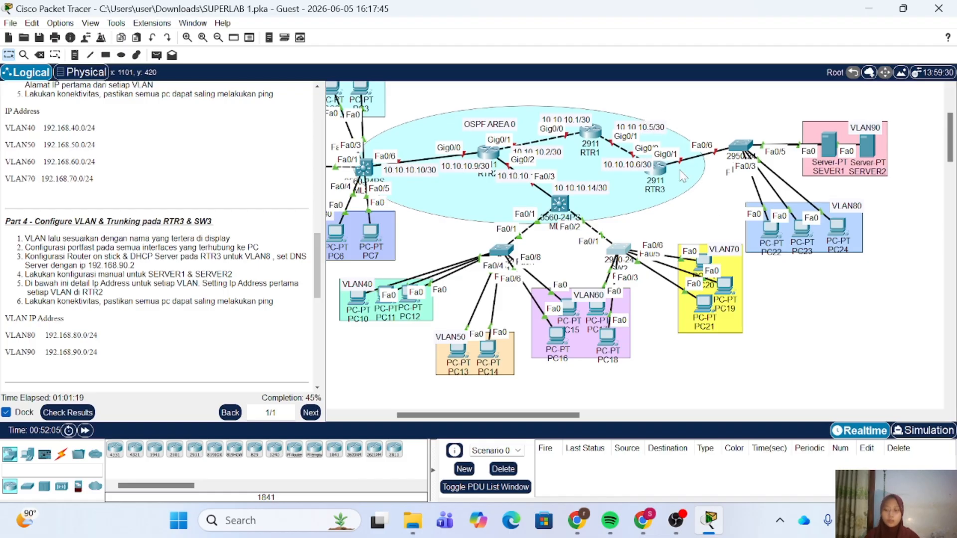
Step: Reopen SW2's command line and set the trunk allowed VLANs to 60-70 on interface range fa0/4-6
{"action": "left_click", "coordinate": [618, 249]}
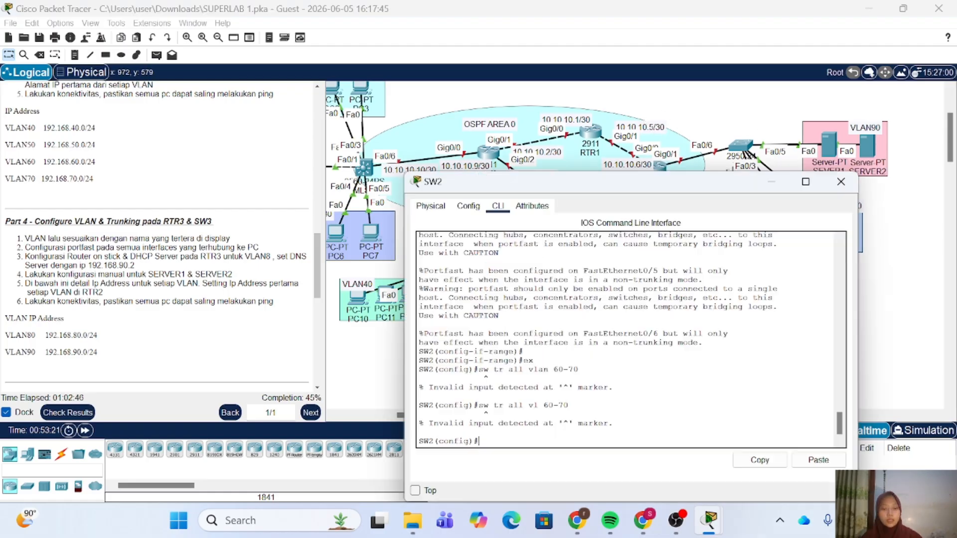
{"action": "left_click", "coordinate": [817, 460]}
{"action": "key", "text": "Return"}
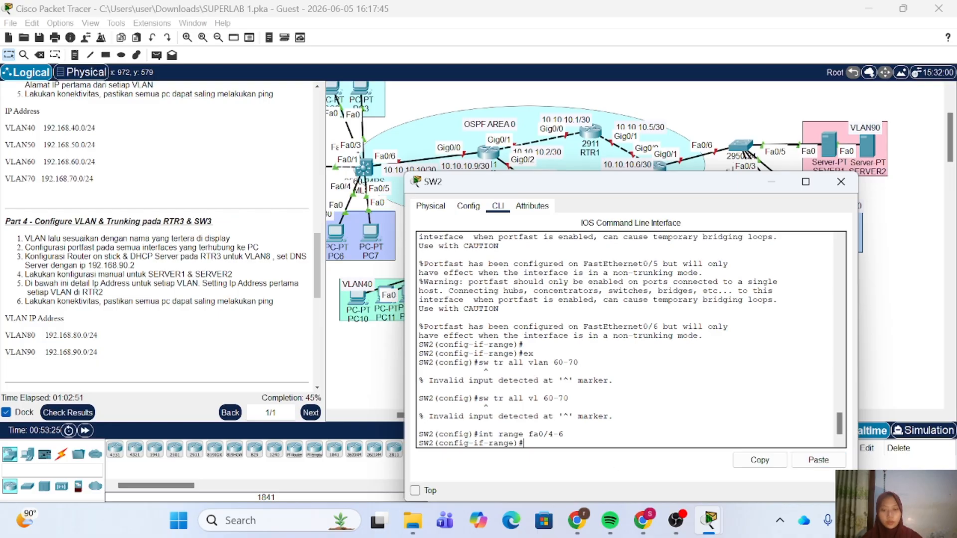
{"action": "left_click_drag", "start_coordinate": [477, 362], "coordinate": [579, 363]}
{"action": "left_click", "coordinate": [760, 460]}
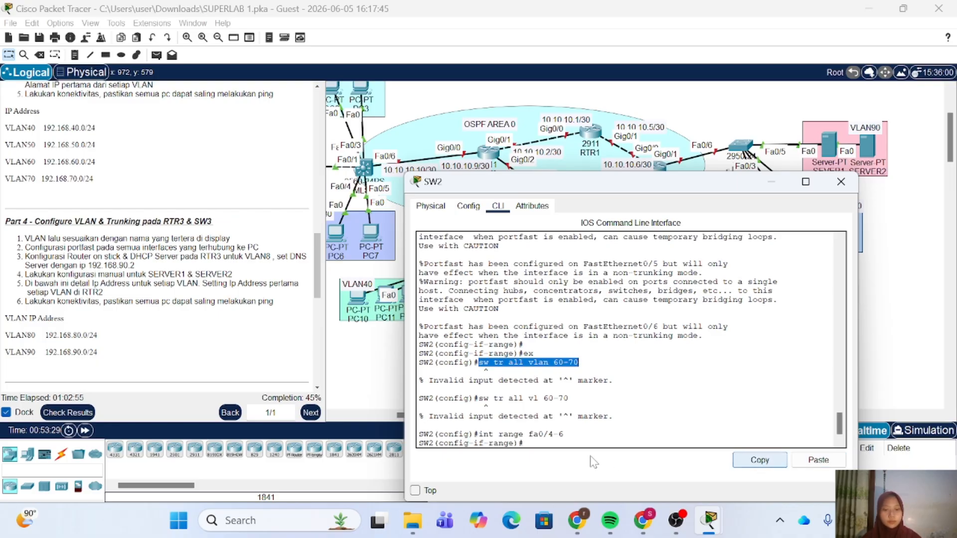
{"action": "left_click", "coordinate": [816, 460]}
{"action": "key", "text": "Return"}
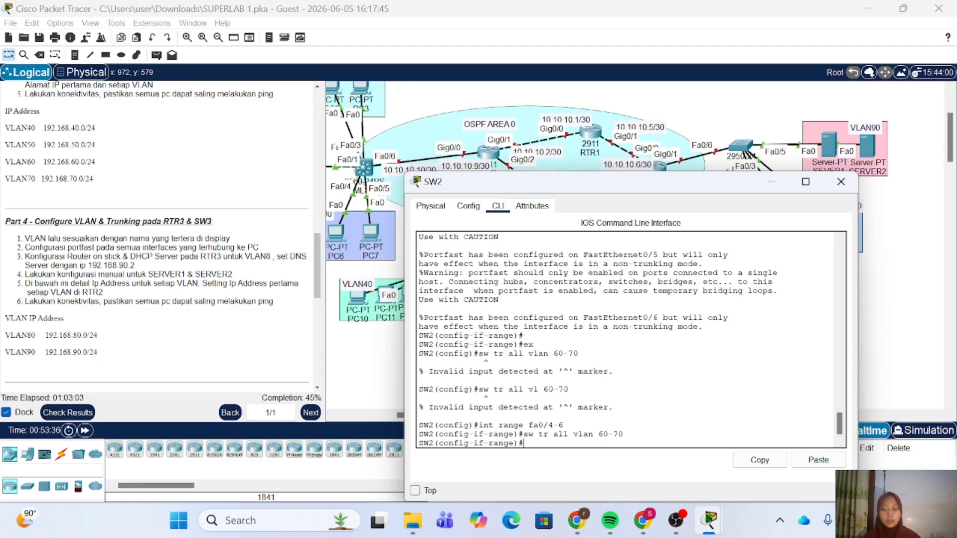
{"action": "left_click", "coordinate": [840, 182]}
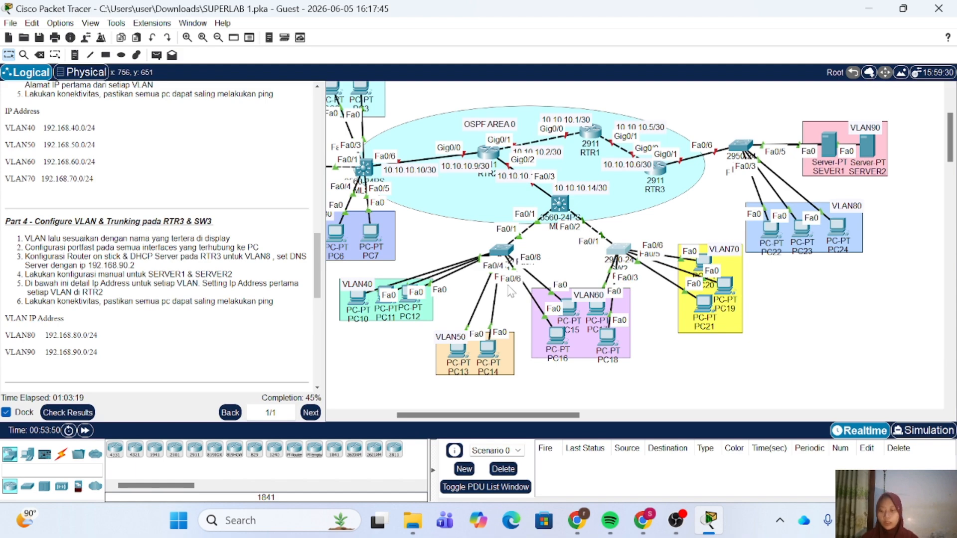
Step: Open MLS1's command line in global configuration mode and create VLAN 40 named VLAN40
{"action": "scroll", "coordinate": [429, 288], "scroll_direction": "left", "scroll_amount": 3}
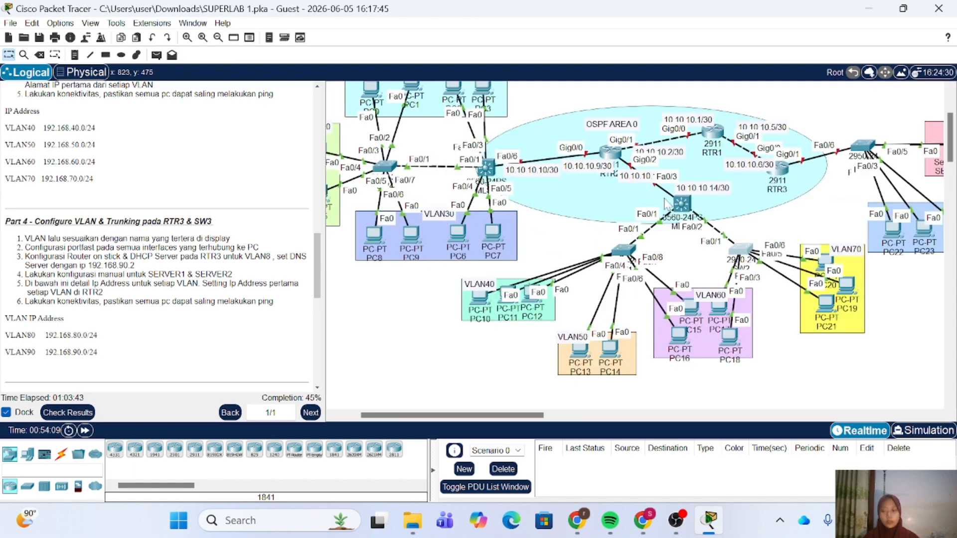
{"action": "left_click", "coordinate": [680, 204]}
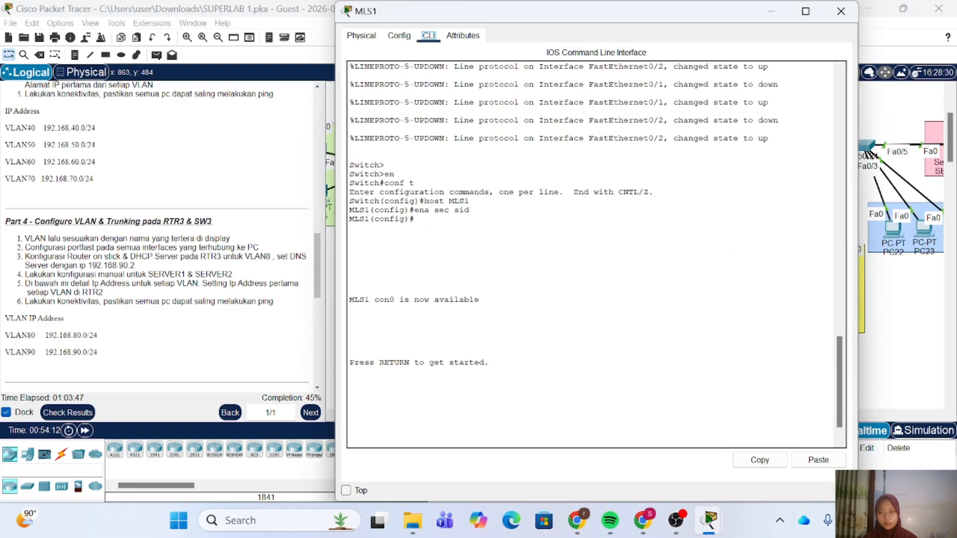
{"action": "scroll", "coordinate": [596, 254], "scroll_direction": "down", "scroll_amount": 1}
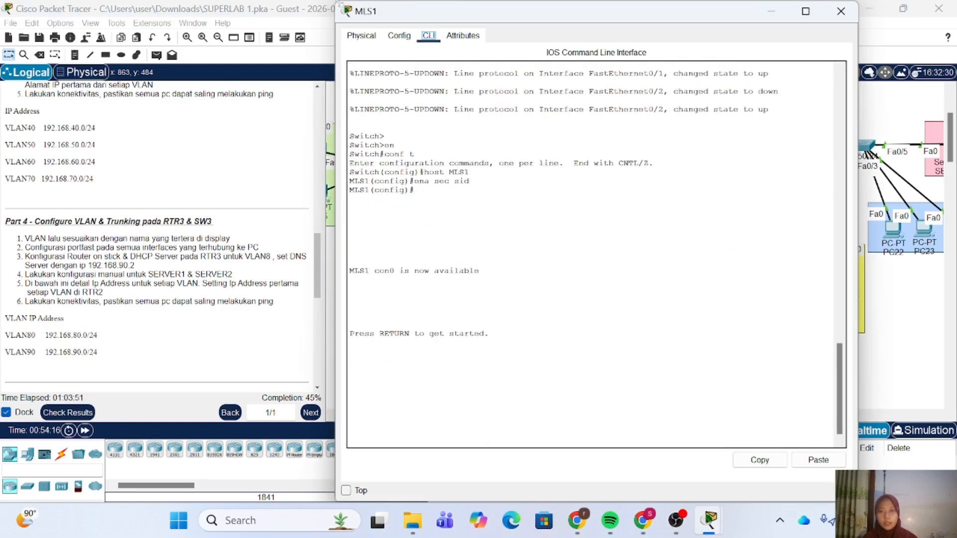
{"action": "left_click_drag", "start_coordinate": [339, 2], "coordinate": [395, 147]}
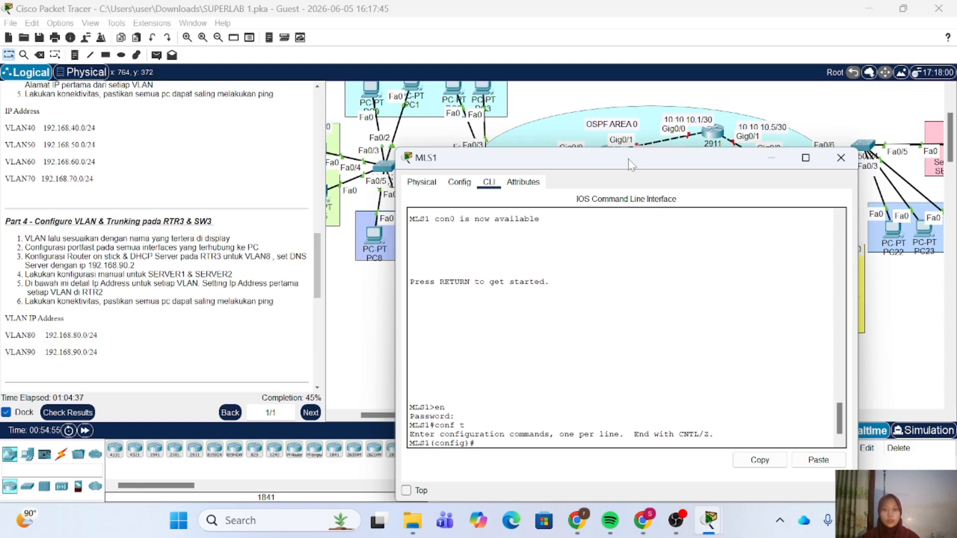
{"action": "left_click_drag", "start_coordinate": [593, 163], "coordinate": [580, 161]}
{"action": "type", "text": "vlan 40"}
{"action": "key", "text": "Return"}
{"action": "type", "text": "name VLAN40"}
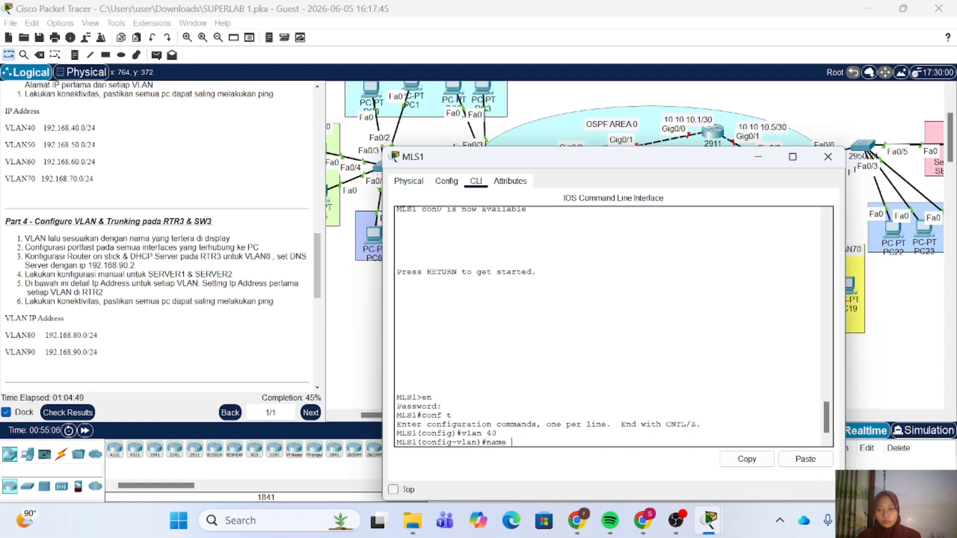
{"action": "key", "text": "Return"}
Step: Create VLAN 50 on MLS1 and name it VLAN50
{"action": "type", "text": "vlan 50"}
{"action": "key", "text": "Return"}
{"action": "key", "text": "Up"}
{"action": "key", "text": "Up"}
{"action": "key", "text": "Left"}
{"action": "key", "text": "BackSpace"}
{"action": "type", "text": "5"}
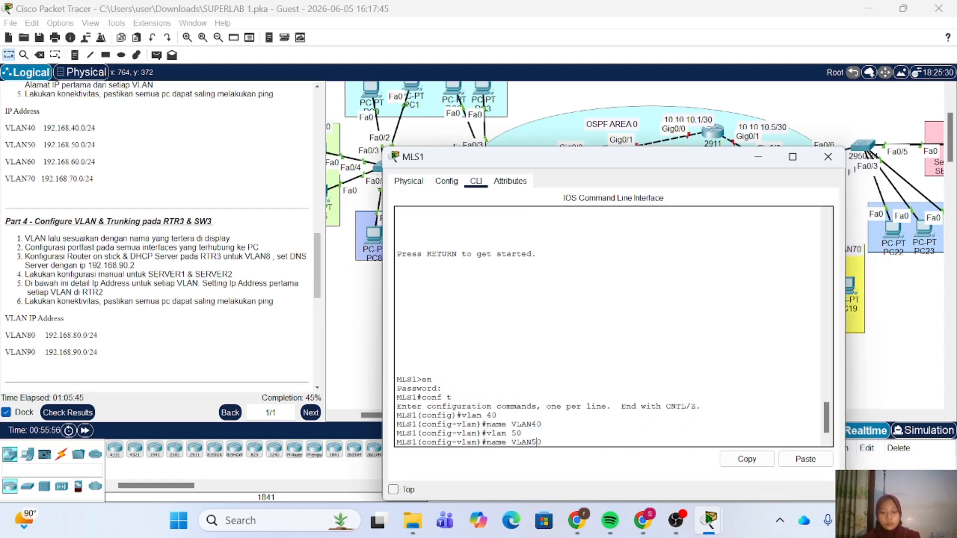
{"action": "key", "text": "Return"}
Step: Create VLAN 60 named VLAN60 and VLAN 70 named VLAN70 on MLS1
{"action": "type", "text": "vlan 60"}
{"action": "key", "text": "Return"}
{"action": "type", "text": "name VLAN60"}
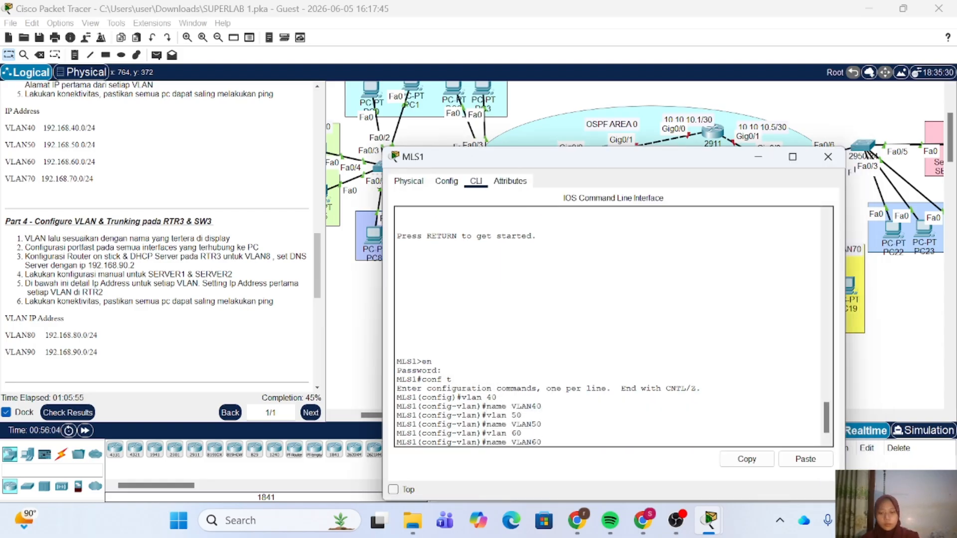
{"action": "key", "text": "Return"}
{"action": "type", "text": "vlan 70"}
{"action": "key", "text": "Return"}
{"action": "type", "text": "name VLAN70"}
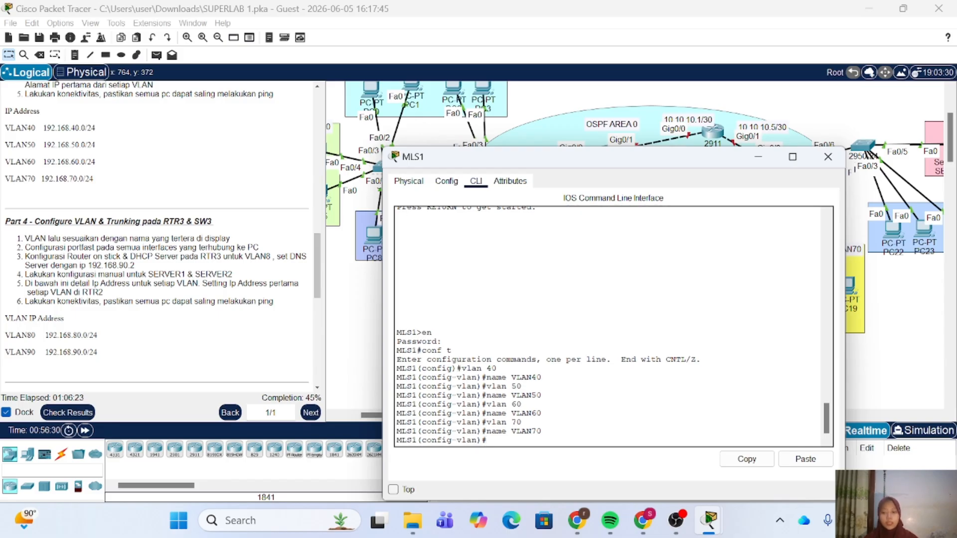
{"action": "scroll", "coordinate": [163, 240], "scroll_direction": "down", "scroll_amount": 3}
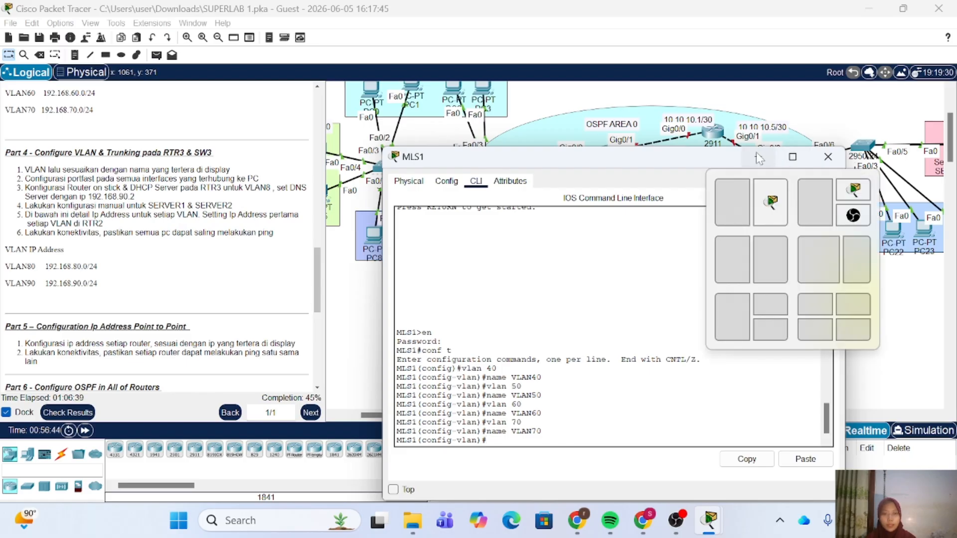
{"action": "left_click", "coordinate": [828, 157]}
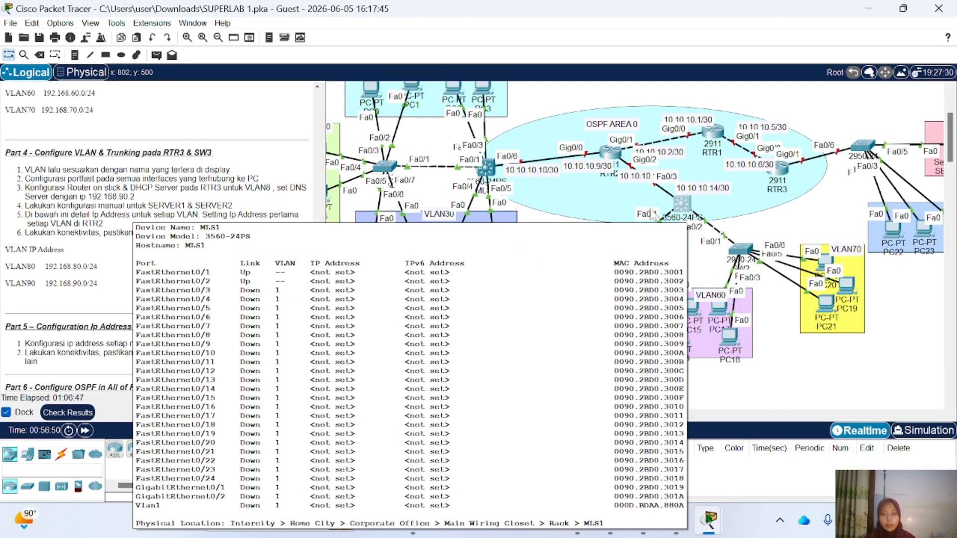
Step: Reopen MLS1's command line and assign 192.168.40.1 with mask 255.255.255.0 to the VLAN 40 interface
{"action": "left_click", "coordinate": [685, 210]}
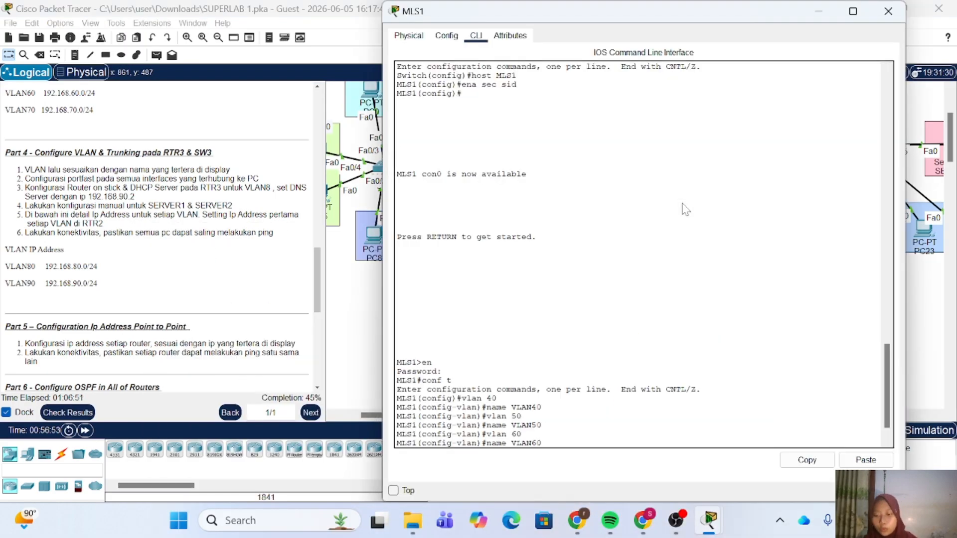
{"action": "key", "text": "Return"}
{"action": "type", "text": "vlan 70"}
{"action": "key", "text": "Return"}
{"action": "type", "text": "name VLAN70"}
{"action": "key", "text": "Return"}
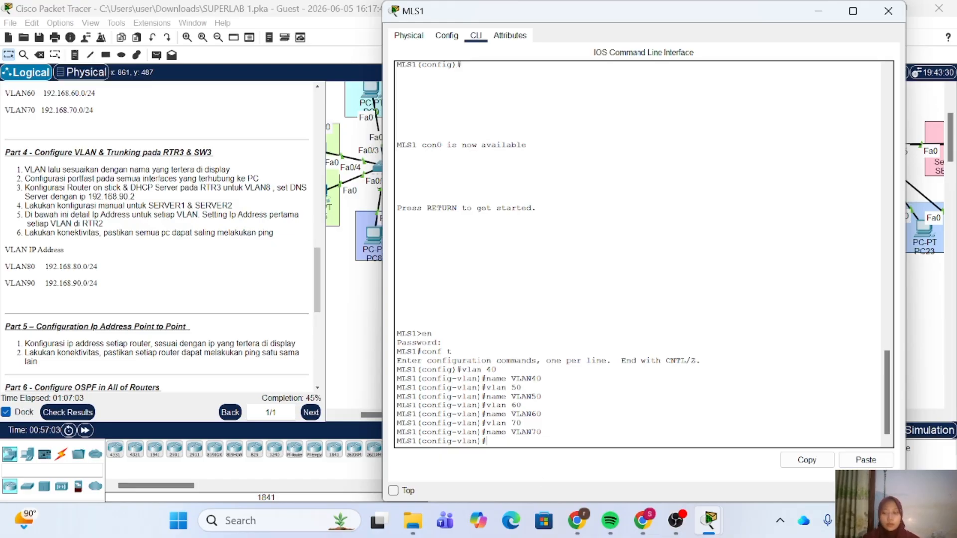
{"action": "type", "text": "int vlan 40"}
{"action": "key", "text": "Return"}
{"action": "type", "text": "ip add 192.168.40.1 "}
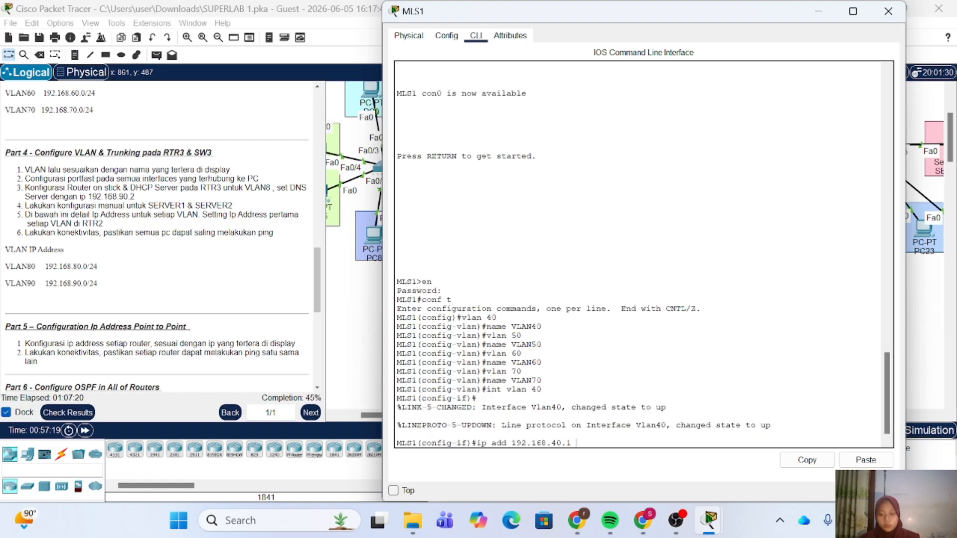
{"action": "type", "text": "255.255.255.0"}
{"action": "key", "text": "Return"}
{"action": "type", "text": "ex"}
{"action": "key", "text": "Return"}
Step: Assign 192.168.50.1 with mask 255.255.255.0 to the VLAN 50 interface on MLS1
{"action": "type", "text": "int vlan 50"}
{"action": "key", "text": "Return"}
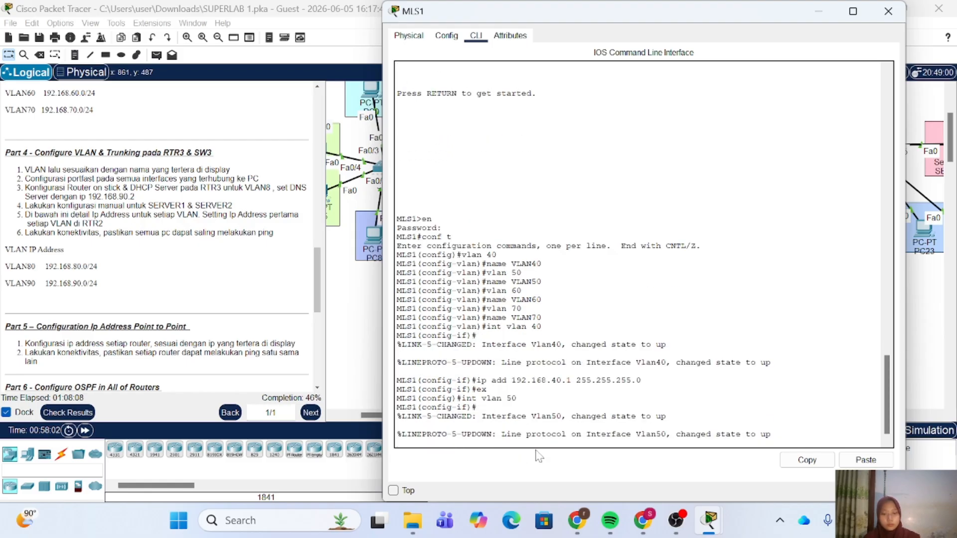
{"action": "key", "text": "Up"}
{"action": "key", "text": "Up"}
{"action": "key", "text": "Up"}
{"action": "key", "text": "Left"}
{"action": "key", "text": "Left"}
{"action": "key", "text": "Left"}
{"action": "key", "text": "Left"}
{"action": "key", "text": "Left"}
{"action": "key", "text": "Left"}
{"action": "key", "text": "Left"}
{"action": "key", "text": "Left"}
{"action": "key", "text": "Left"}
{"action": "key", "text": "Left"}
{"action": "key", "text": "Left"}
{"action": "key", "text": "Left"}
{"action": "key", "text": "Left"}
{"action": "key", "text": "Left"}
{"action": "key", "text": "Left"}
{"action": "key", "text": "Left"}
{"action": "key", "text": "Left"}
{"action": "key", "text": "BackSpace"}
{"action": "type", "text": "5"}
{"action": "key", "text": "Return"}
{"action": "type", "text": "ex"}
{"action": "key", "text": "Return"}
Step: Assign 192.168.60.1 with mask 255.255.255.0 to the VLAN 60 interface on MLS1
{"action": "type", "text": "int vlan 60"}
{"action": "key", "text": "Return"}
{"action": "key", "text": "Up"}
{"action": "key", "text": "Up"}
{"action": "key", "text": "Up"}
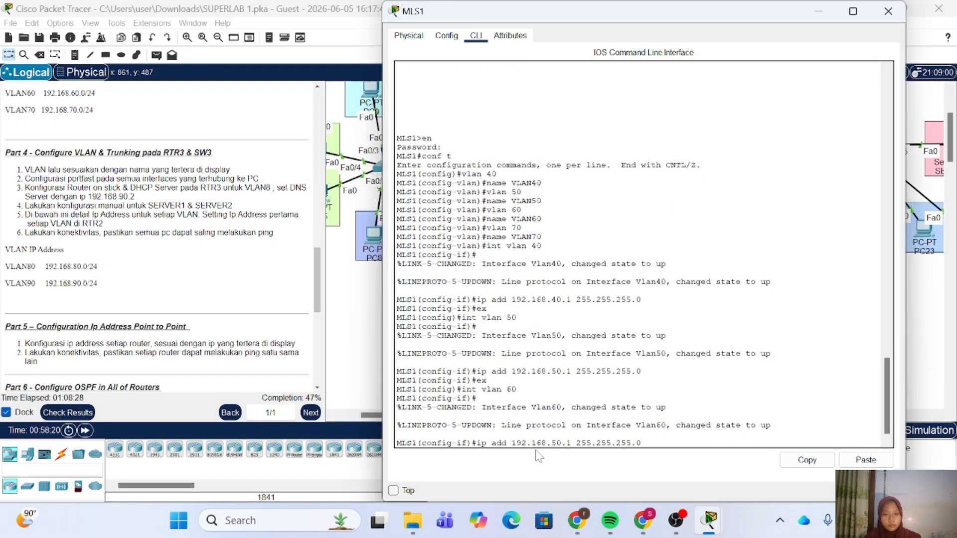
{"action": "key", "text": "Left"}
{"action": "key", "text": "Left"}
{"action": "key", "text": "Left"}
{"action": "key", "text": "Left"}
{"action": "key", "text": "Left"}
{"action": "key", "text": "Left"}
{"action": "key", "text": "Left"}
{"action": "key", "text": "Left"}
{"action": "key", "text": "Left"}
{"action": "key", "text": "Left"}
{"action": "key", "text": "Left"}
{"action": "key", "text": "Left"}
{"action": "key", "text": "Left"}
{"action": "key", "text": "Left"}
{"action": "key", "text": "Left"}
{"action": "key", "text": "Left"}
{"action": "key", "text": "Left"}
{"action": "key", "text": "BackSpace"}
{"action": "type", "text": "6"}
{"action": "key", "text": "Return"}
{"action": "key", "text": "Return"}
{"action": "type", "text": "ex"}
{"action": "key", "text": "Return"}
Step: Assign 192.168.70.1 with mask 255.255.255.0 to the VLAN 70 interface on MLS1 and return to global configuration
{"action": "type", "text": "int vlan 70"}
{"action": "key", "text": "Return"}
{"action": "key", "text": "Up"}
{"action": "key", "text": "Up"}
{"action": "key", "text": "Up"}
{"action": "key", "text": "Left"}
{"action": "key", "text": "Left"}
{"action": "key", "text": "Left"}
{"action": "key", "text": "Left"}
{"action": "key", "text": "Left"}
{"action": "key", "text": "Left"}
{"action": "key", "text": "Left"}
{"action": "key", "text": "Left"}
{"action": "key", "text": "Left"}
{"action": "key", "text": "Left"}
{"action": "key", "text": "Left"}
{"action": "key", "text": "Left"}
{"action": "key", "text": "Left"}
{"action": "key", "text": "Left"}
{"action": "key", "text": "Left"}
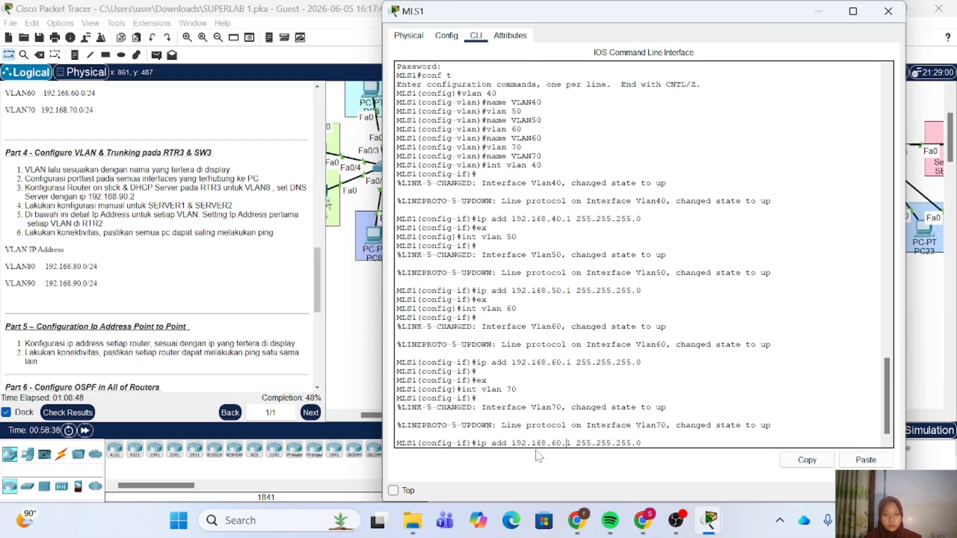
{"action": "key", "text": "Left"}
{"action": "key", "text": "Left"}
{"action": "key", "text": "BackSpace"}
{"action": "type", "text": "7"}
{"action": "key", "text": "Return"}
{"action": "type", "text": "ex"}
{"action": "key", "text": "Return"}
{"action": "key", "text": "Return"}
Step: Configure MLS1 interfaces fa0/1-2 as trunks with dot1q encapsulation
{"action": "scroll", "coordinate": [159, 234], "scroll_direction": "up", "scroll_amount": 2}
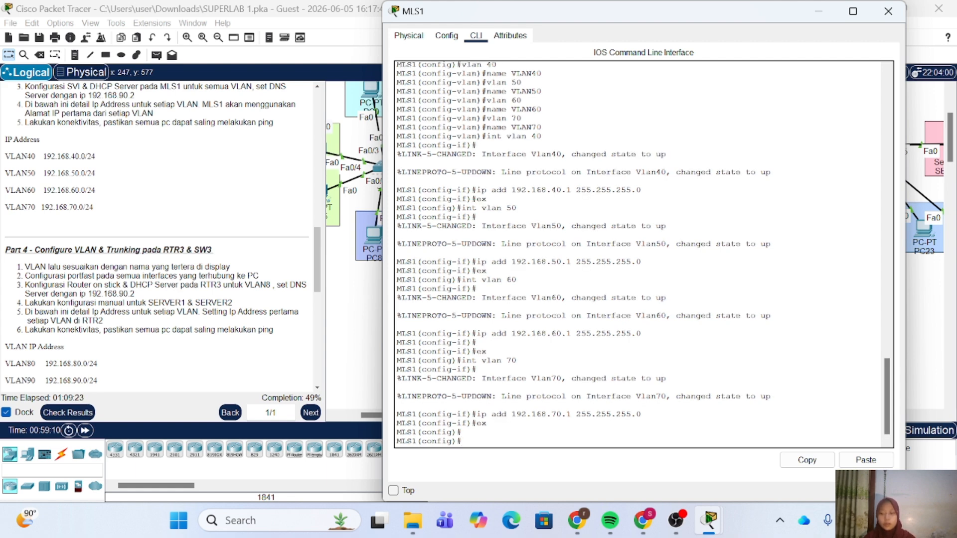
{"action": "type", "text": "int range fa0/1-2"}
{"action": "key", "text": "Return"}
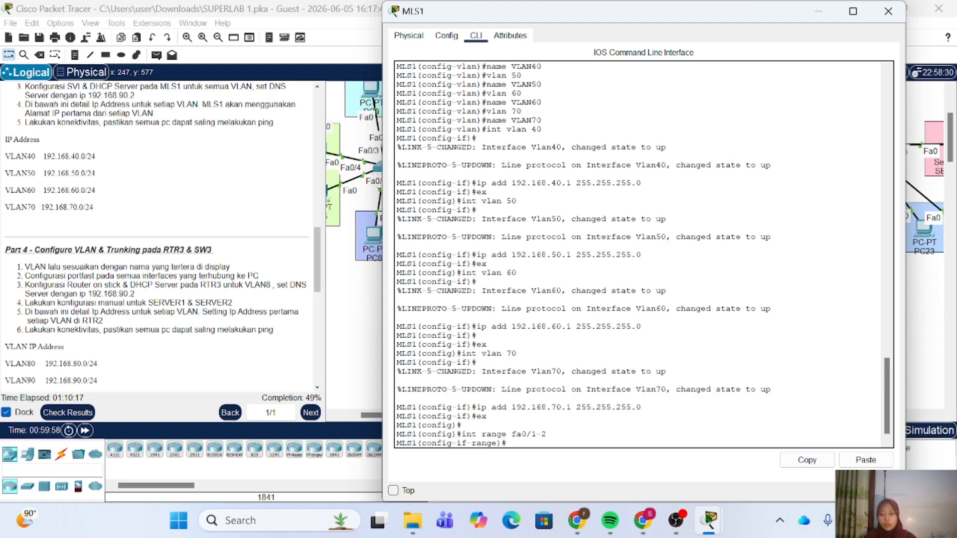
{"action": "type", "text": "sw"}
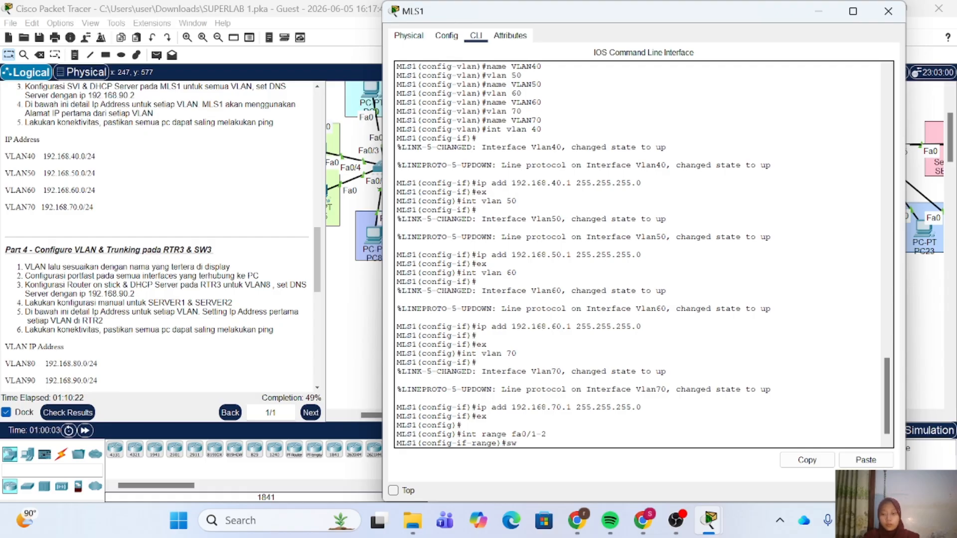
{"action": "type", "text": " tr encapsulation dot1q"}
{"action": "key", "text": "Return"}
{"action": "type", "text": "sw m t"}
{"action": "key", "text": "Return"}
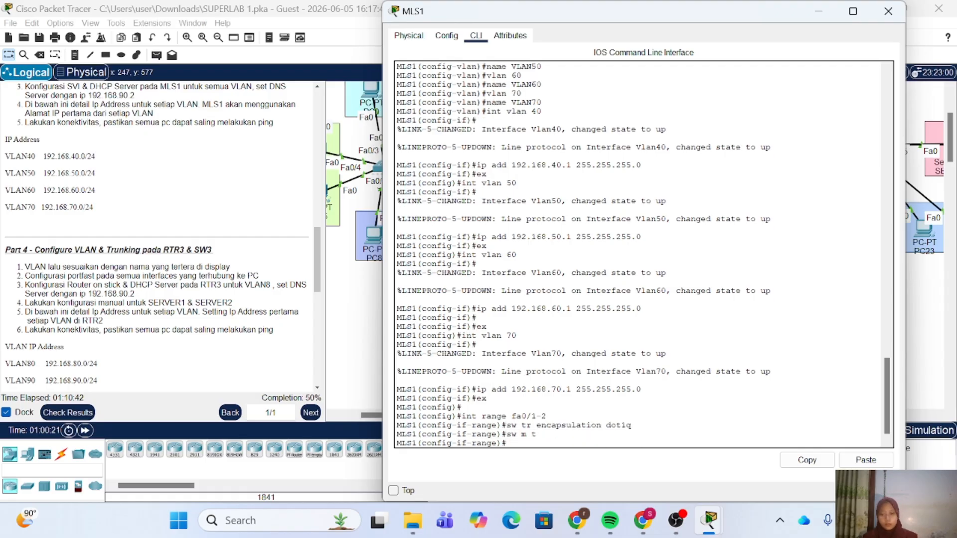
{"action": "type", "text": "ex"}
{"action": "key", "text": "Return"}
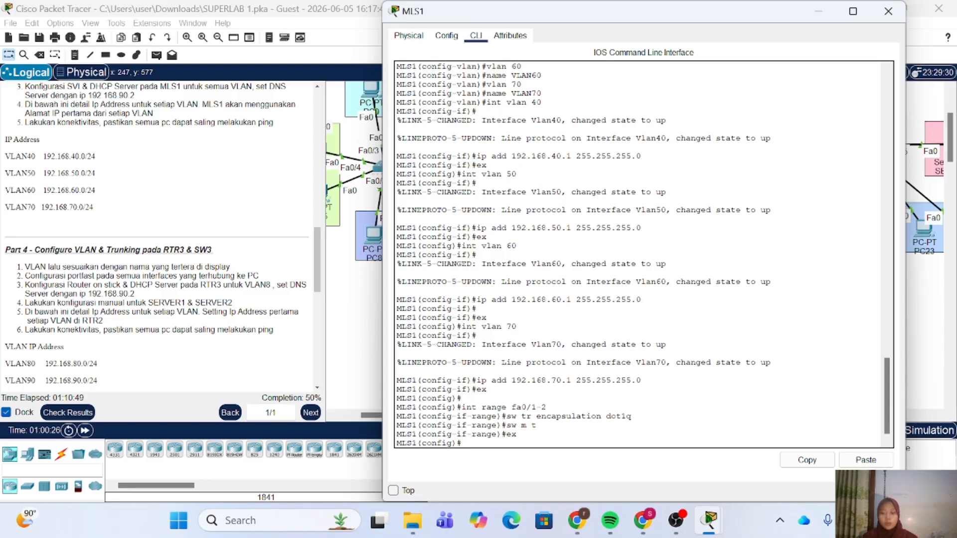
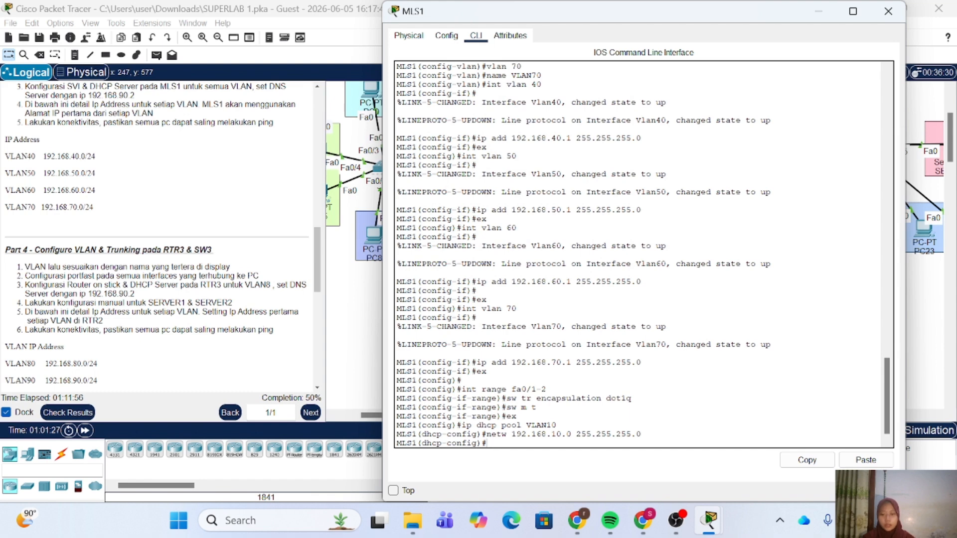
Step: Remove the mistaken DHCP pool VLAN10 from MLS1
{"action": "type", "text": "no ip dhcp pool VLAN10"}
{"action": "key", "text": "Return"}
{"action": "key", "text": "Return"}
Step: Create DHCP pool VLAN40 on MLS1 with network 192.168.40.0 and mask 255.255.255.0
{"action": "type", "text": "ip dhcp pool VLAN0"}
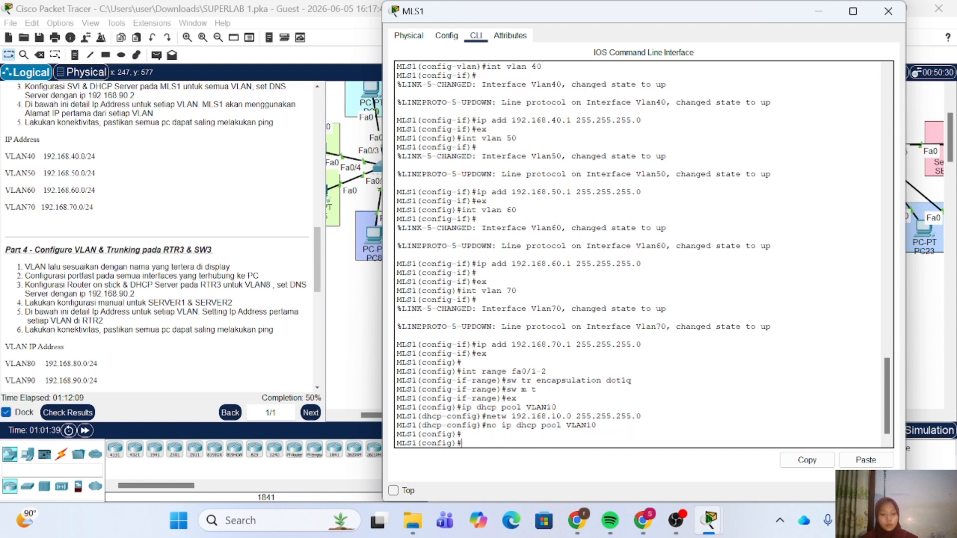
{"action": "type", "text": "0"}
{"action": "key", "text": "Return"}
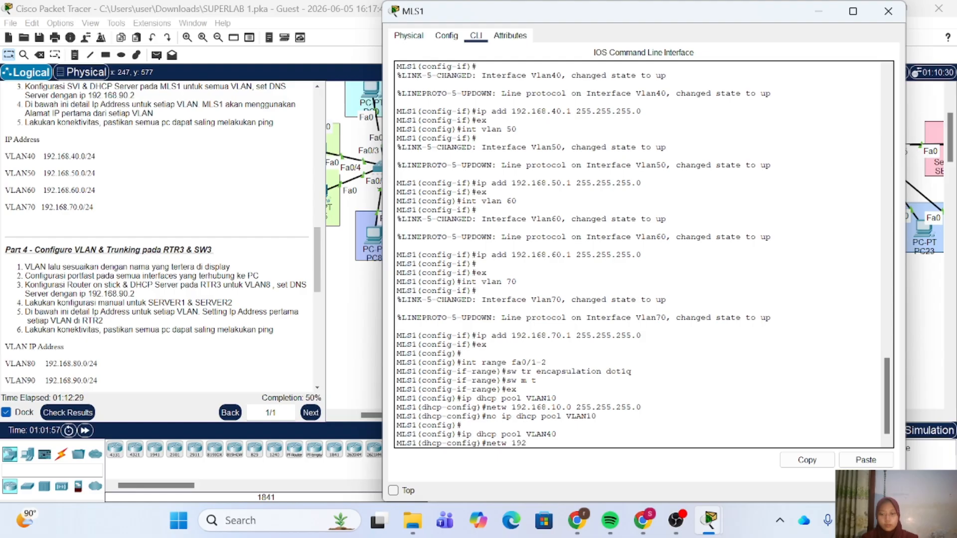
{"action": "type", "text": "netw 192.168.40.0 255.255.255.0"}
{"action": "key", "text": "Return"}
Step: Set the VLAN40 pool's default router to 192.168.40.1 and its DNS server to 192.168.90.2, and leave the pool configuration
{"action": "type", "text": "default-router"}
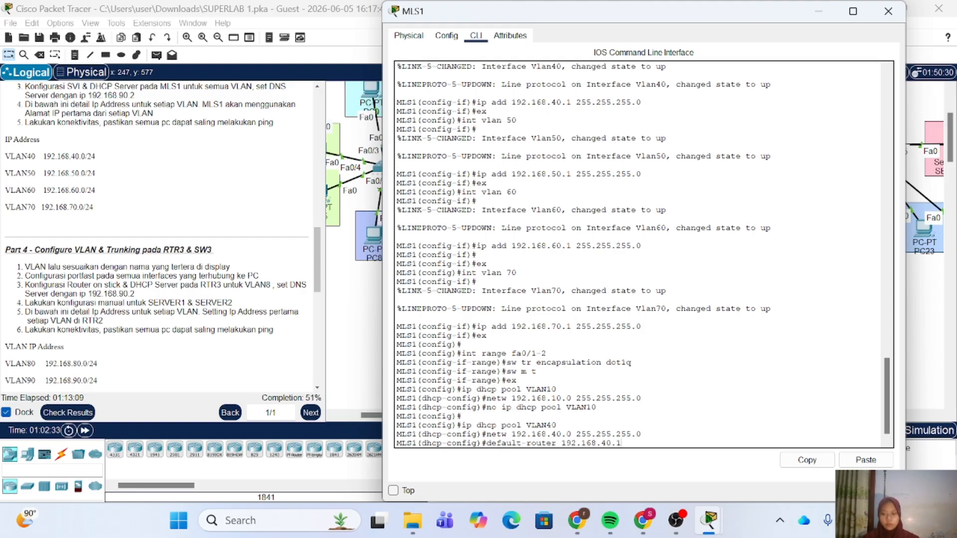
{"action": "type", "text": " 192.168.40.1"}
{"action": "key", "text": "Return"}
{"action": "type", "text": "dhcp-config)#dns-server"}
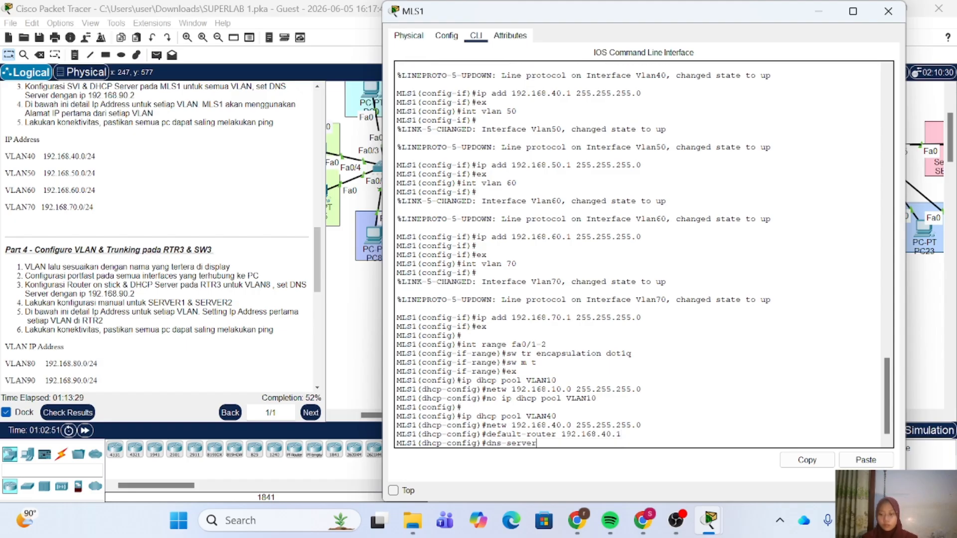
{"action": "key", "text": "BackSpace"}
{"action": "key", "text": "BackSpace"}
{"action": "key", "text": "BackSpace"}
{"action": "key", "text": "BackSpace"}
{"action": "key", "text": "BackSpace"}
{"action": "key", "text": "BackSpace"}
{"action": "key", "text": "BackSpace"}
{"action": "key", "text": "BackSpace"}
{"action": "type", "text": "192.168.90.2"}
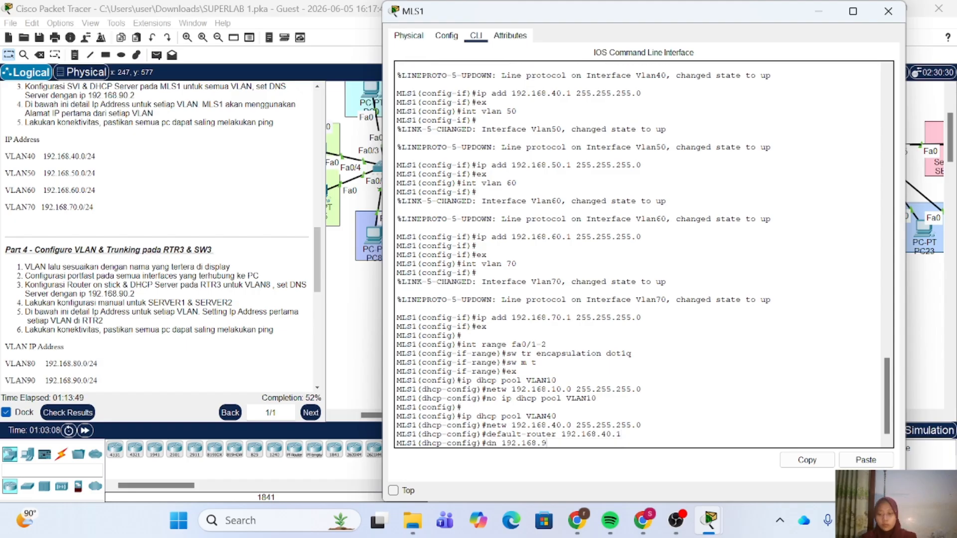
{"action": "key", "text": "Return"}
{"action": "type", "text": "ex"}
{"action": "key", "text": "Return"}
Step: Create DHCP pool VLAN50 on MLS1 with network 192.168.50.0 and mask 255.255.255.0
{"action": "key", "text": "Up"}
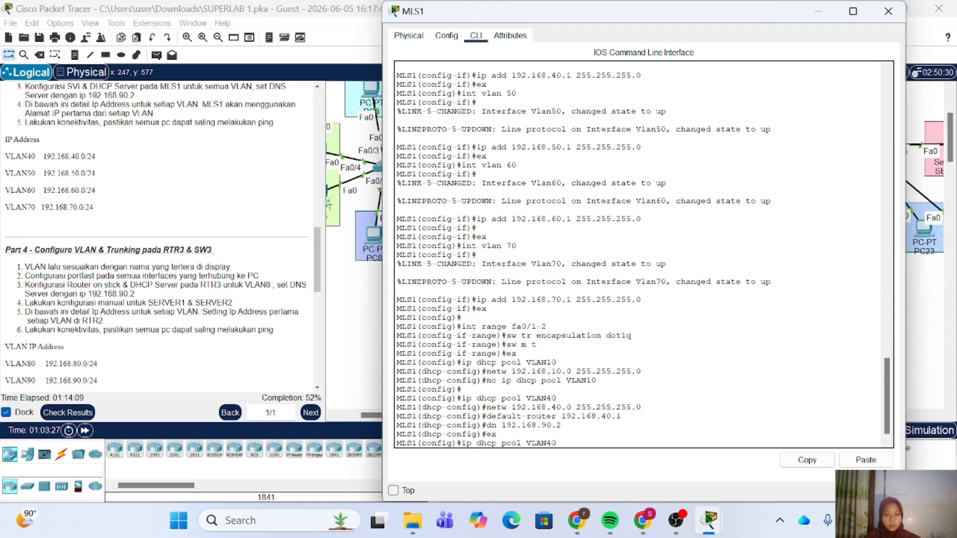
{"action": "type", "text": "5"}
{"action": "key", "text": "Return"}
{"action": "key", "text": "Up"}
{"action": "key", "text": "Up"}
{"action": "key", "text": "Up"}
{"action": "key", "text": "Up"}
{"action": "key", "text": "Up"}
{"action": "key", "text": "Left"}
{"action": "key", "text": "Left"}
{"action": "key", "text": "Left"}
{"action": "key", "text": "Left"}
{"action": "key", "text": "Left"}
{"action": "key", "text": "Left"}
{"action": "key", "text": "Left"}
{"action": "key", "text": "Left"}
{"action": "key", "text": "Left"}
{"action": "key", "text": "Left"}
{"action": "key", "text": "Left"}
{"action": "key", "text": "Left"}
{"action": "key", "text": "Left"}
{"action": "key", "text": "Left"}
{"action": "key", "text": "Left"}
{"action": "key", "text": "Left"}
{"action": "key", "text": "Left"}
{"action": "key", "text": "BackSpace"}
{"action": "type", "text": "5"}
{"action": "key", "text": "Return"}
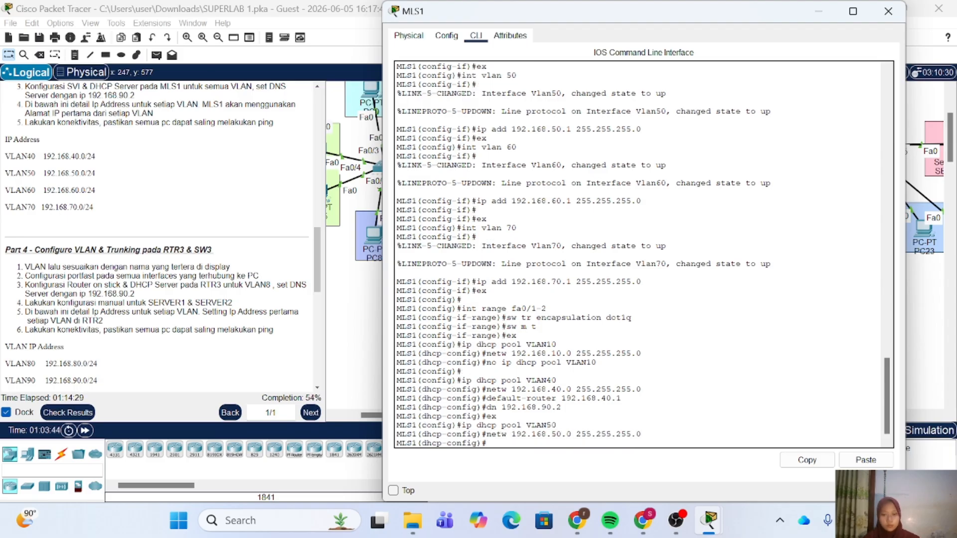
Step: Set the VLAN50 pool's default router to 192.168.50.1 and its DNS server to 192.168.90.2, and leave the pool configuration
{"action": "key", "text": "Up"}
{"action": "key", "text": "Up"}
{"action": "key", "text": "Up"}
{"action": "key", "text": "Up"}
{"action": "key", "text": "Up"}
{"action": "key", "text": "Left"}
{"action": "key", "text": "Left"}
{"action": "key", "text": "Left"}
{"action": "key", "text": "BackSpace"}
{"action": "type", "text": "5"}
{"action": "key", "text": "Return"}
{"action": "key", "text": "Up"}
{"action": "key", "text": "Up"}
{"action": "key", "text": "Up"}
{"action": "key", "text": "Up"}
{"action": "key", "text": "Up"}
{"action": "key", "text": "Return"}
{"action": "key", "text": "Return"}
{"action": "type", "text": "ex"}
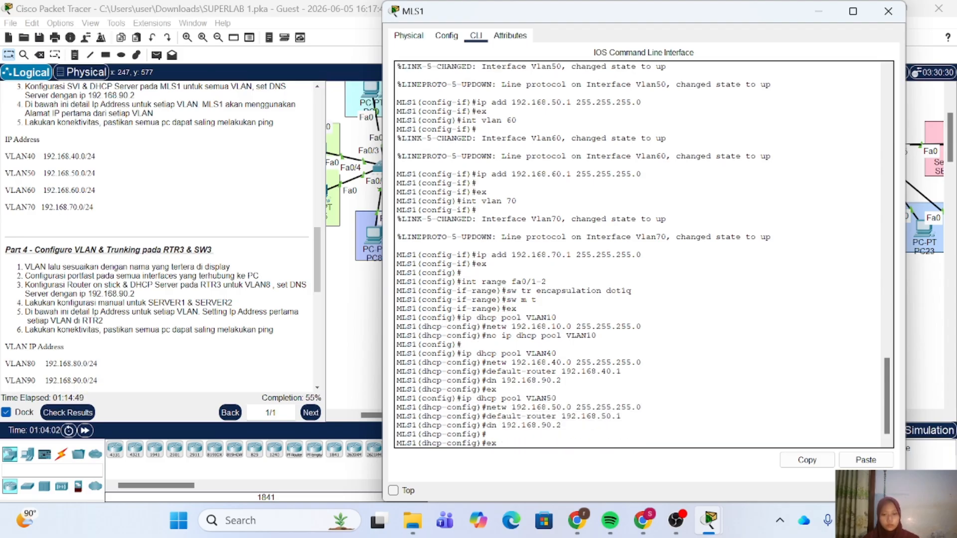
{"action": "key", "text": "Return"}
{"action": "key", "text": "Return"}
Step: Create DHCP pool VLAN60 on MLS1 with network 192.168.60.0 and mask 255.255.255.0
{"action": "key", "text": "Up"}
{"action": "key", "text": "Up"}
{"action": "key", "text": "Up"}
{"action": "key", "text": "Up"}
{"action": "key", "text": "Up"}
{"action": "key", "text": "Left"}
{"action": "key", "text": "BackSpace"}
{"action": "type", "text": "6"}
{"action": "key", "text": "Return"}
{"action": "key", "text": "Up"}
{"action": "key", "text": "Up"}
{"action": "key", "text": "Up"}
{"action": "key", "text": "Up"}
{"action": "key", "text": "Up"}
{"action": "key", "text": "Left"}
{"action": "key", "text": "Left"}
{"action": "key", "text": "Left"}
{"action": "key", "text": "Left"}
{"action": "key", "text": "Left"}
{"action": "key", "text": "Left"}
{"action": "key", "text": "Left"}
{"action": "key", "text": "Left"}
{"action": "key", "text": "Left"}
{"action": "key", "text": "Left"}
{"action": "key", "text": "Left"}
{"action": "key", "text": "Left"}
{"action": "key", "text": "Left"}
{"action": "key", "text": "Left"}
{"action": "key", "text": "Left"}
{"action": "key", "text": "Left"}
{"action": "key", "text": "Left"}
{"action": "key", "text": "BackSpace"}
{"action": "type", "text": "6"}
{"action": "key", "text": "Return"}
Step: Set the VLAN60 pool's default router to 192.168.60.1 and its DNS server to 192.168.90.2, and leave the pool configuration
{"action": "key", "text": "Up"}
{"action": "key", "text": "Up"}
{"action": "key", "text": "Up"}
{"action": "key", "text": "Up"}
{"action": "key", "text": "Up"}
{"action": "key", "text": "Left"}
{"action": "key", "text": "Left"}
{"action": "key", "text": "Left"}
{"action": "key", "text": "BackSpace"}
{"action": "type", "text": "6"}
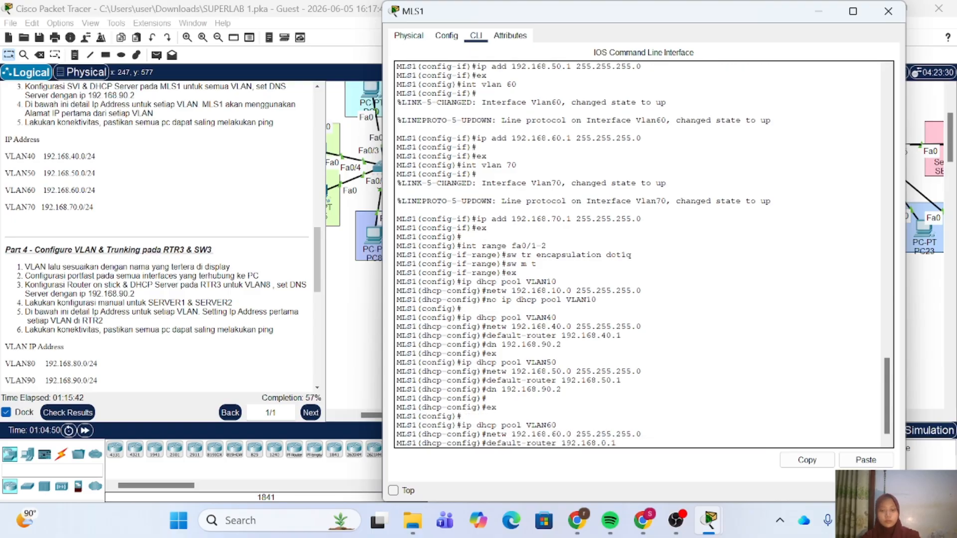
{"action": "key", "text": "Return"}
{"action": "key", "text": "Up"}
{"action": "key", "text": "Up"}
{"action": "key", "text": "Up"}
{"action": "key", "text": "Up"}
{"action": "key", "text": "Up"}
{"action": "key", "text": "Return"}
{"action": "key", "text": "Up"}
{"action": "key", "text": "Up"}
{"action": "key", "text": "Up"}
{"action": "key", "text": "Up"}
{"action": "key", "text": "Up"}
{"action": "key", "text": "Return"}
Step: Create DHCP pool VLAN70 on MLS1 with network 192.168.70.0 and mask 255.255.255.0
{"action": "key", "text": "Up"}
{"action": "key", "text": "Up"}
{"action": "key", "text": "Up"}
{"action": "key", "text": "Up"}
{"action": "key", "text": "Up"}
{"action": "key", "text": "Left"}
{"action": "key", "text": "BackSpace"}
{"action": "type", "text": "7"}
{"action": "key", "text": "Return"}
{"action": "key", "text": "Up"}
{"action": "key", "text": "Up"}
{"action": "key", "text": "Up"}
{"action": "key", "text": "Up"}
{"action": "key", "text": "Up"}
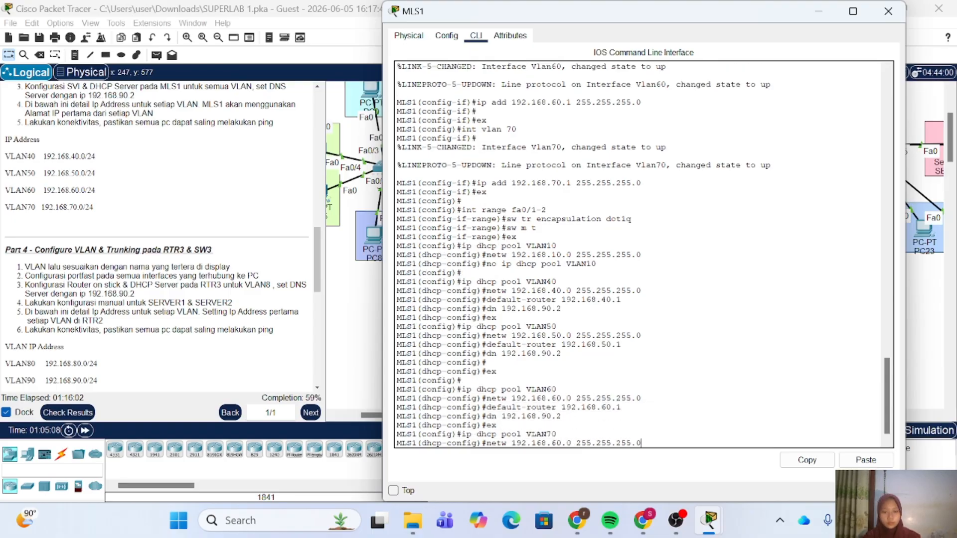
{"action": "key", "text": "Left"}
{"action": "key", "text": "Left"}
{"action": "key", "text": "Left"}
{"action": "key", "text": "Left"}
{"action": "key", "text": "Left"}
{"action": "key", "text": "Left"}
{"action": "key", "text": "Left"}
{"action": "key", "text": "Left"}
{"action": "key", "text": "Left"}
{"action": "key", "text": "Left"}
{"action": "key", "text": "Left"}
{"action": "key", "text": "Left"}
{"action": "key", "text": "Left"}
{"action": "key", "text": "Left"}
{"action": "key", "text": "Left"}
{"action": "key", "text": "Left"}
{"action": "key", "text": "Left"}
{"action": "key", "text": "BackSpace"}
{"action": "type", "text": "7"}
{"action": "key", "text": "Return"}
Step: Set the VLAN70 pool's default router to 192.168.70.1 and its DNS server to 192.168.90.2, and close MLS1
{"action": "key", "text": "Up"}
{"action": "key", "text": "Up"}
{"action": "key", "text": "Up"}
{"action": "key", "text": "Up"}
{"action": "key", "text": "Up"}
{"action": "key", "text": "Left"}
{"action": "key", "text": "Left"}
{"action": "key", "text": "Left"}
{"action": "key", "text": "BackSpace"}
{"action": "type", "text": "7"}
{"action": "key", "text": "Return"}
{"action": "key", "text": "Up"}
{"action": "key", "text": "Up"}
{"action": "key", "text": "Up"}
{"action": "key", "text": "Up"}
{"action": "key", "text": "Up"}
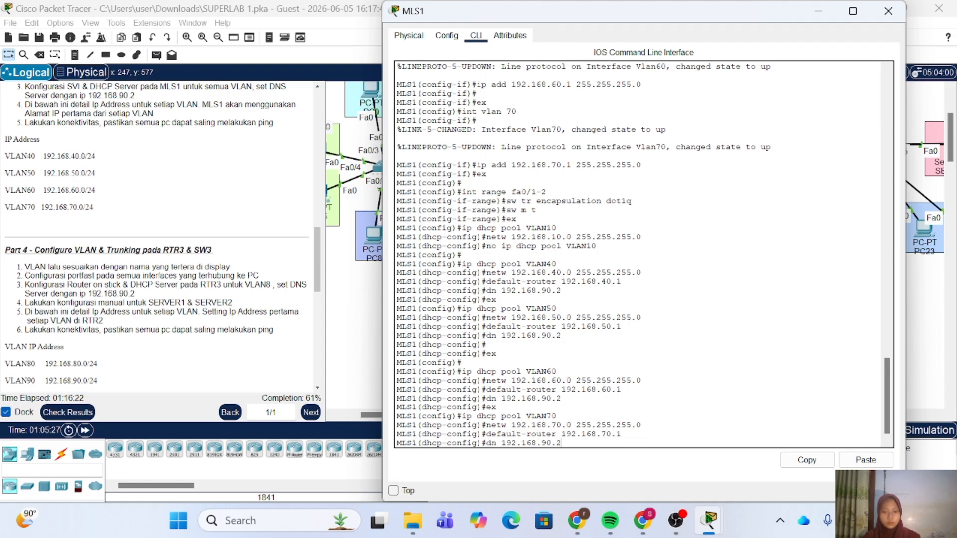
{"action": "key", "text": "Return"}
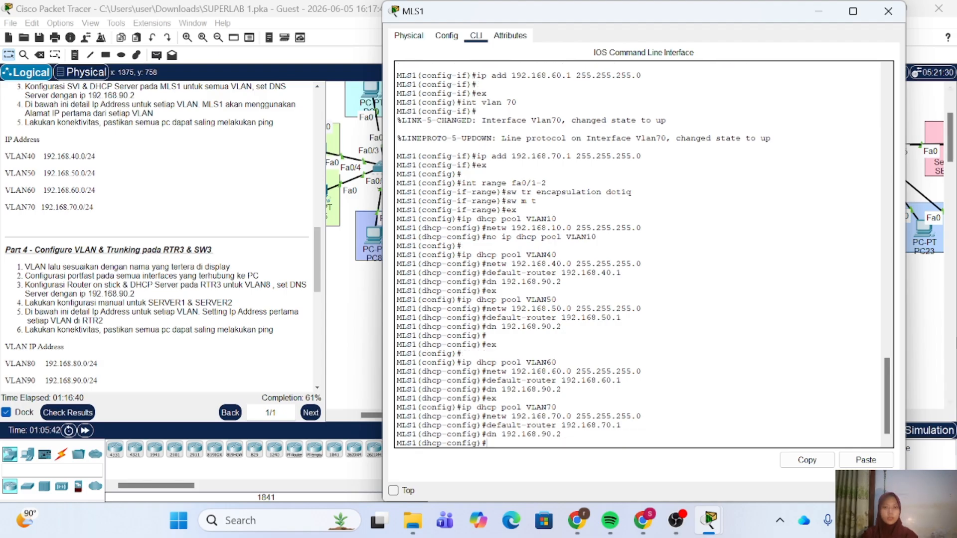
{"action": "left_click", "coordinate": [888, 11]}
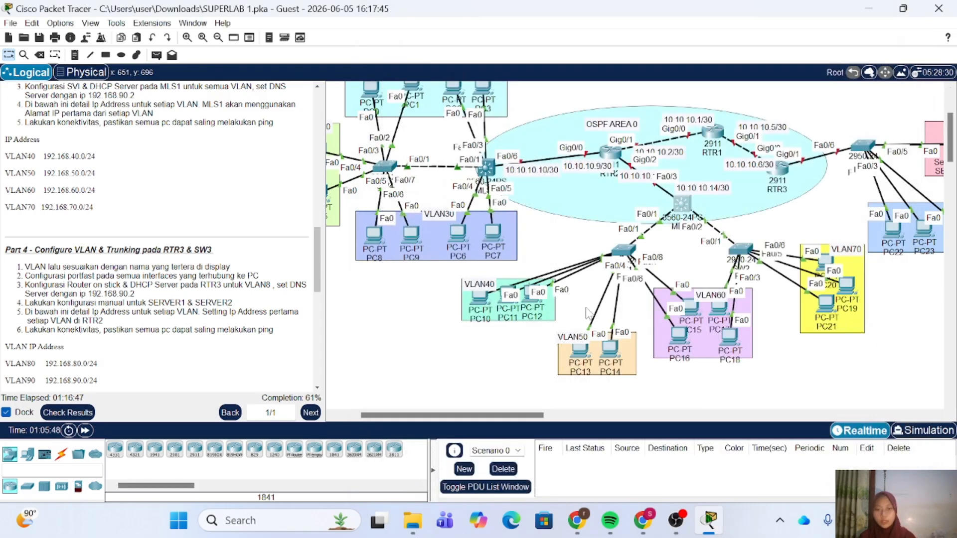
Step: Switch the IP configuration of PC10, PC13, PC16 and PC21 to DHCP so they request addresses from MLS1
{"action": "mouse_move", "coordinate": [483, 301]}
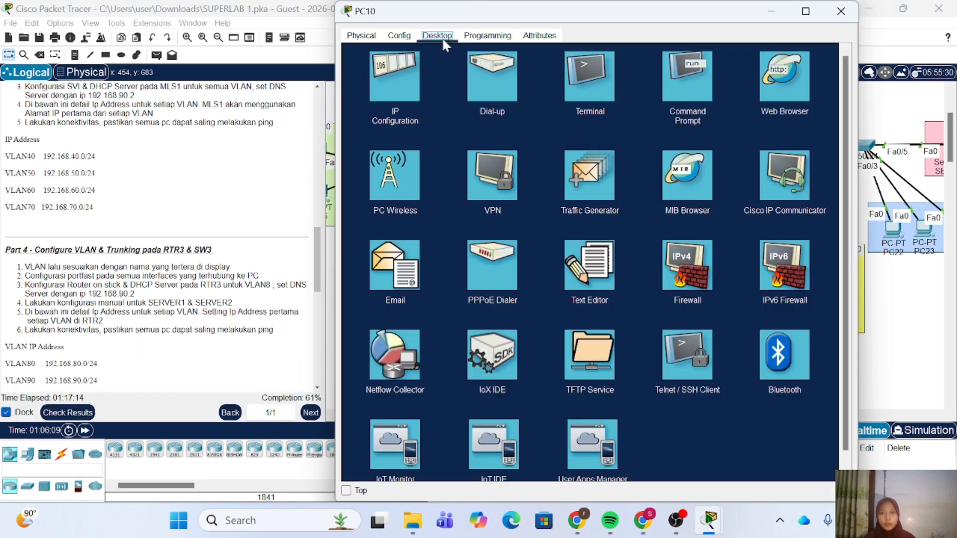
{"action": "left_click", "coordinate": [390, 87]}
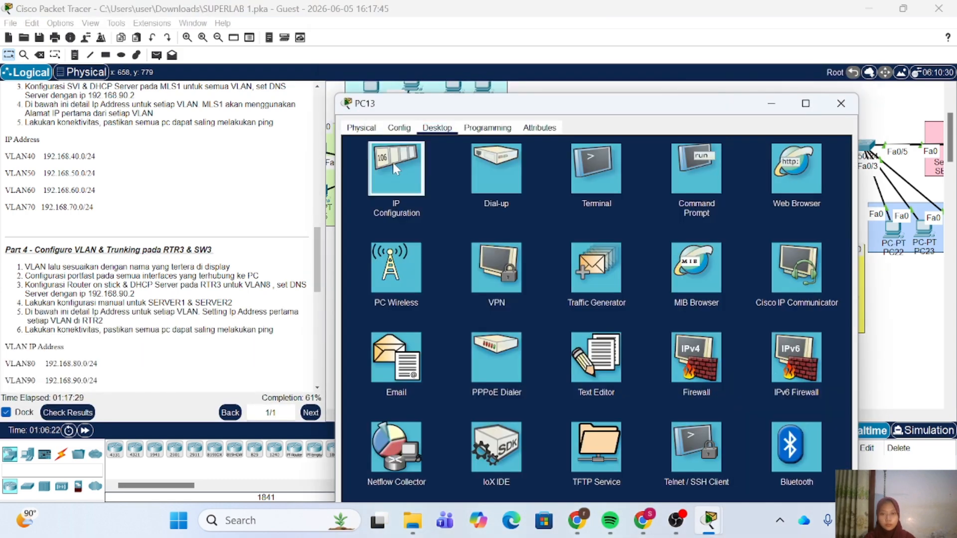
{"action": "left_click", "coordinate": [393, 163]}
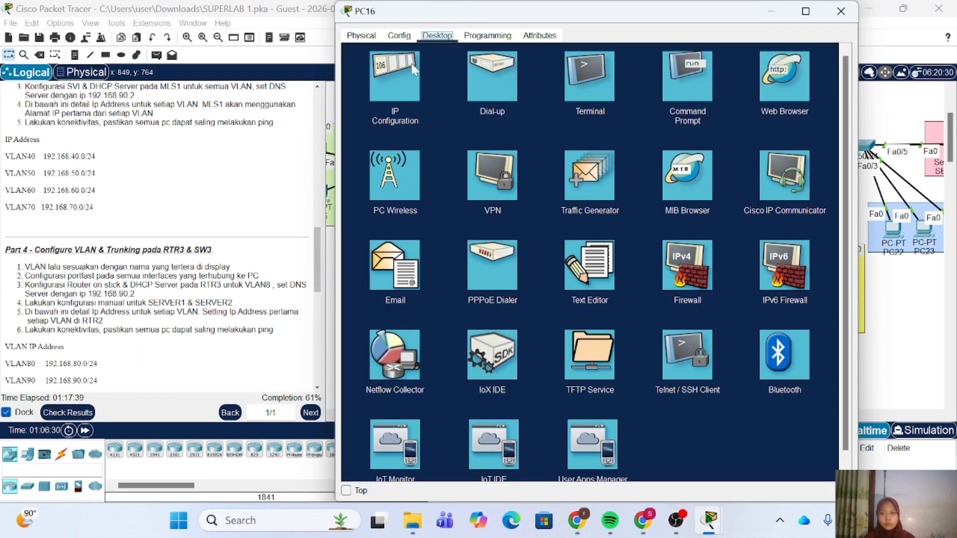
{"action": "left_click", "coordinate": [392, 69]}
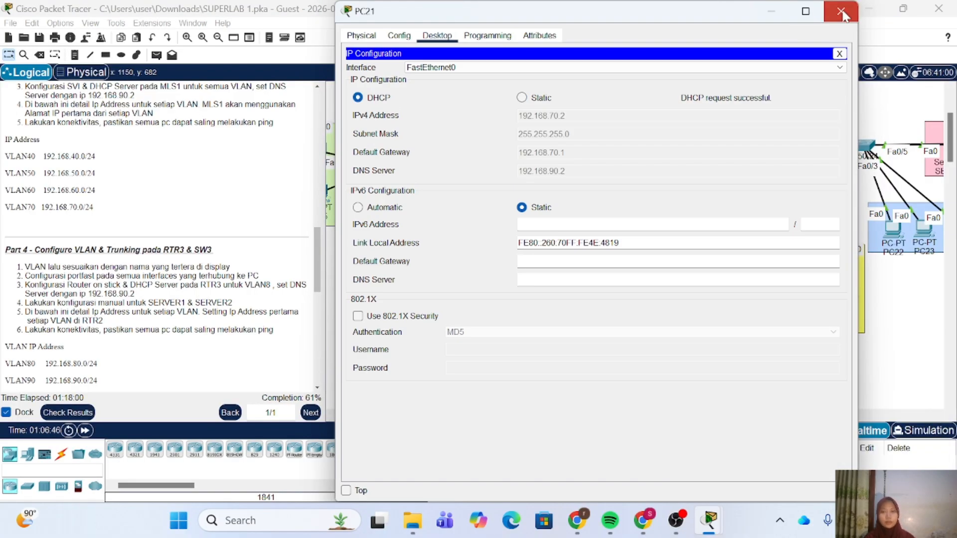
{"action": "left_click", "coordinate": [842, 12]}
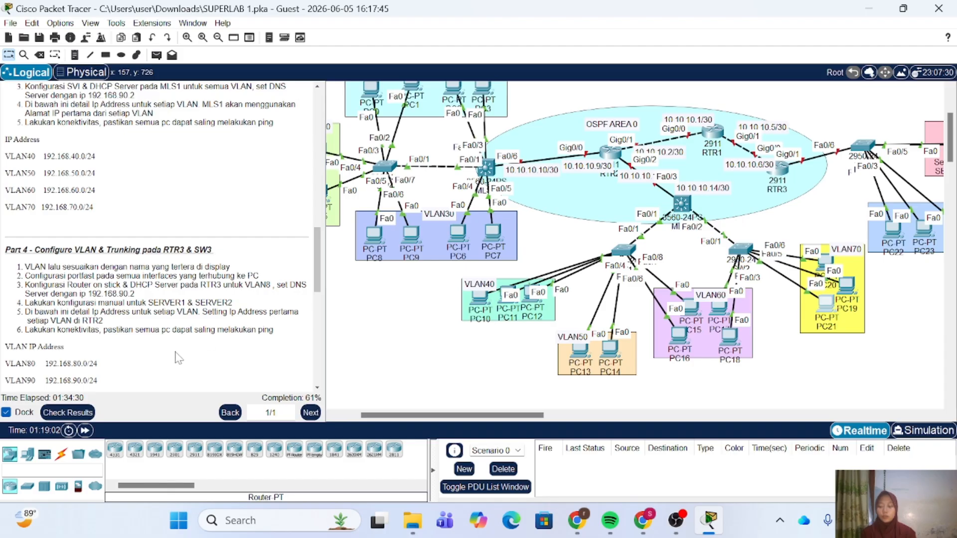
Step: Open the command line of SW3, enter privileged mode with the enable password, and enter global configuration mode
{"action": "scroll", "coordinate": [164, 257], "scroll_direction": "down", "scroll_amount": 3}
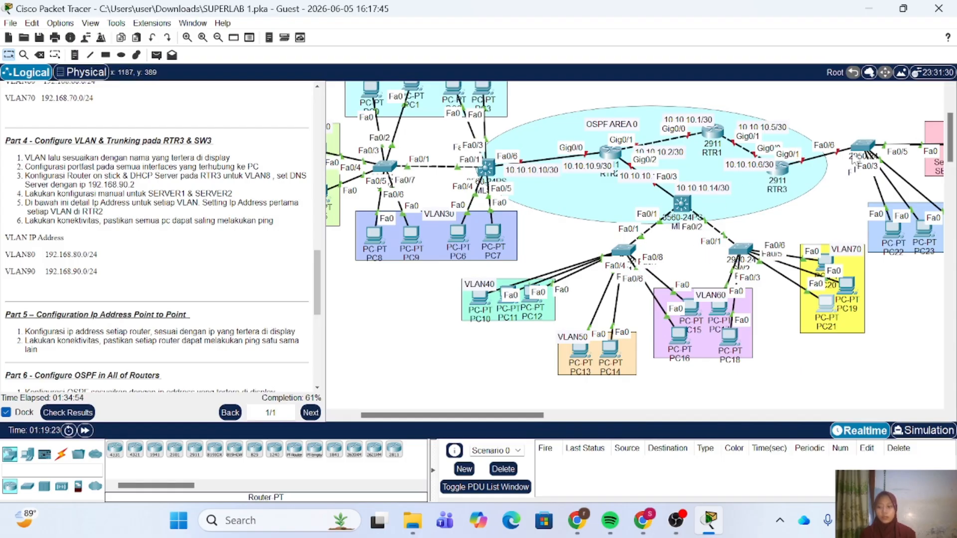
{"action": "scroll", "coordinate": [852, 150], "scroll_direction": "up", "scroll_amount": 3}
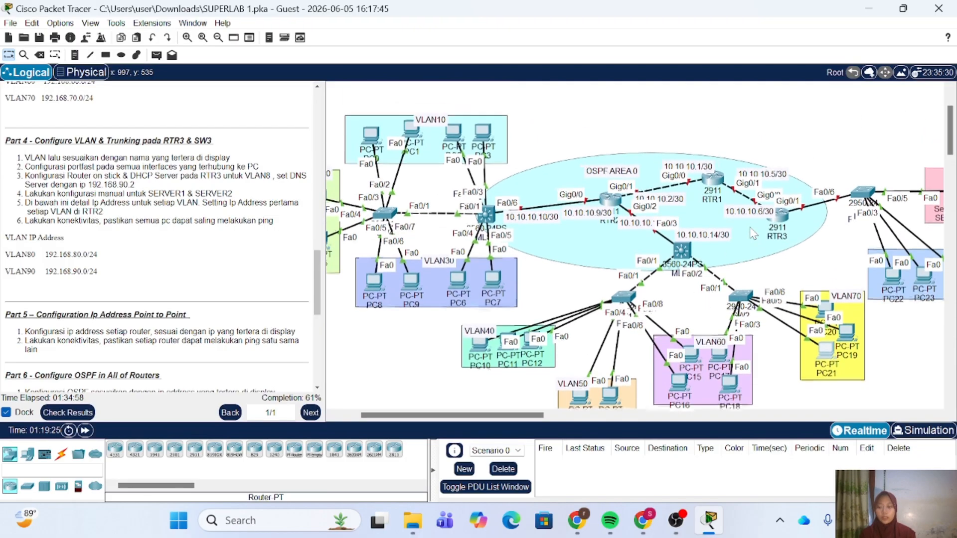
{"action": "scroll", "coordinate": [803, 172], "scroll_direction": "right", "scroll_amount": 3}
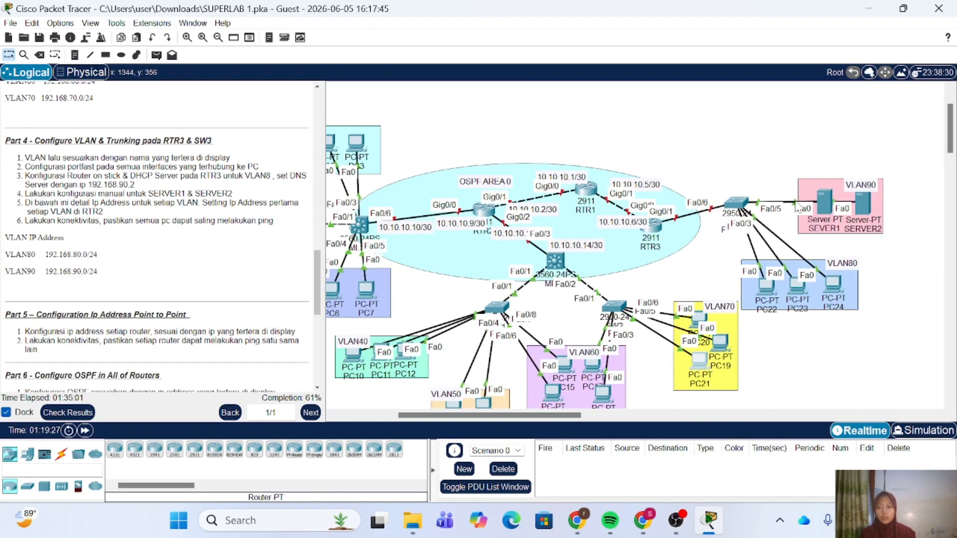
{"action": "left_click", "coordinate": [739, 210]}
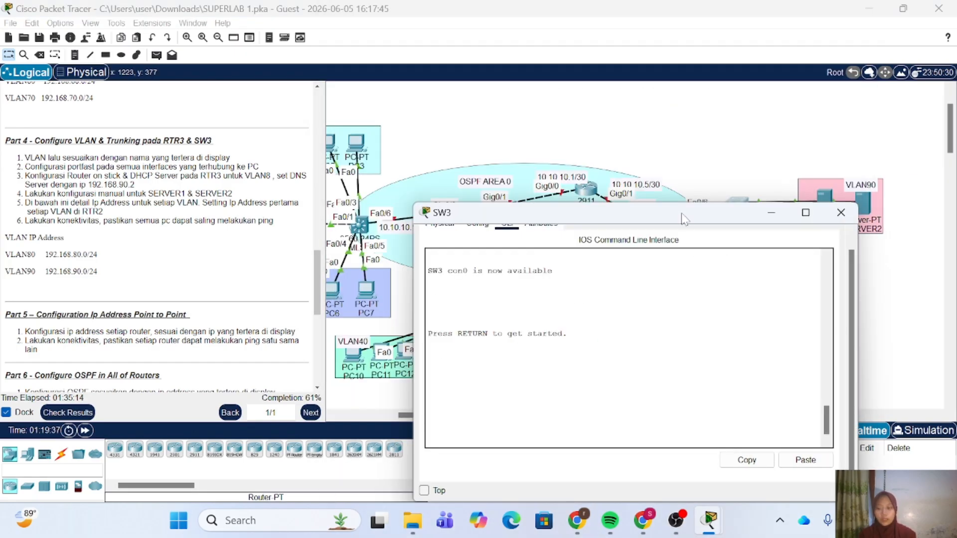
{"action": "left_click_drag", "start_coordinate": [664, 214], "coordinate": [531, 175]}
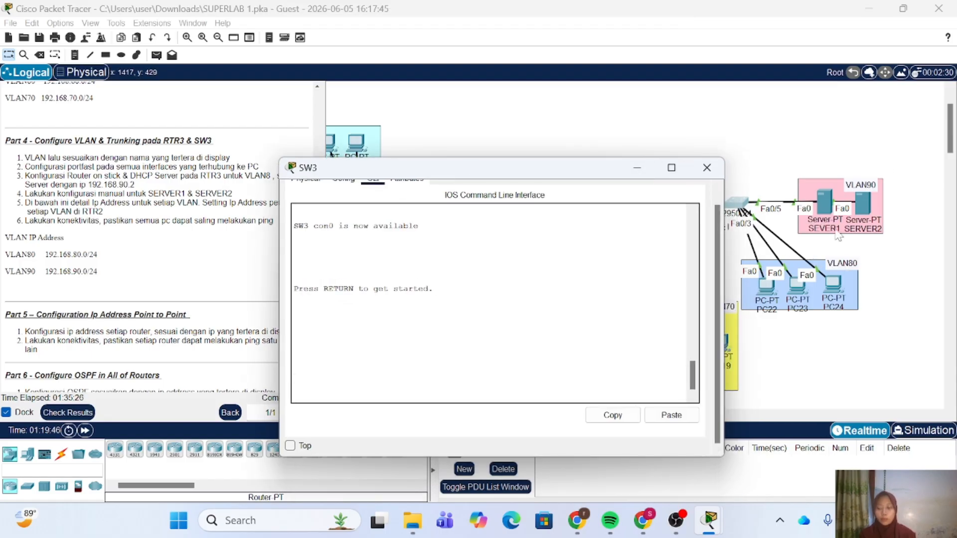
{"action": "key", "text": "Return"}
{"action": "type", "text": "en"}
{"action": "key", "text": "Return"}
{"action": "key", "text": "Return"}
{"action": "type", "text": "conf t"}
{"action": "key", "text": "Return"}
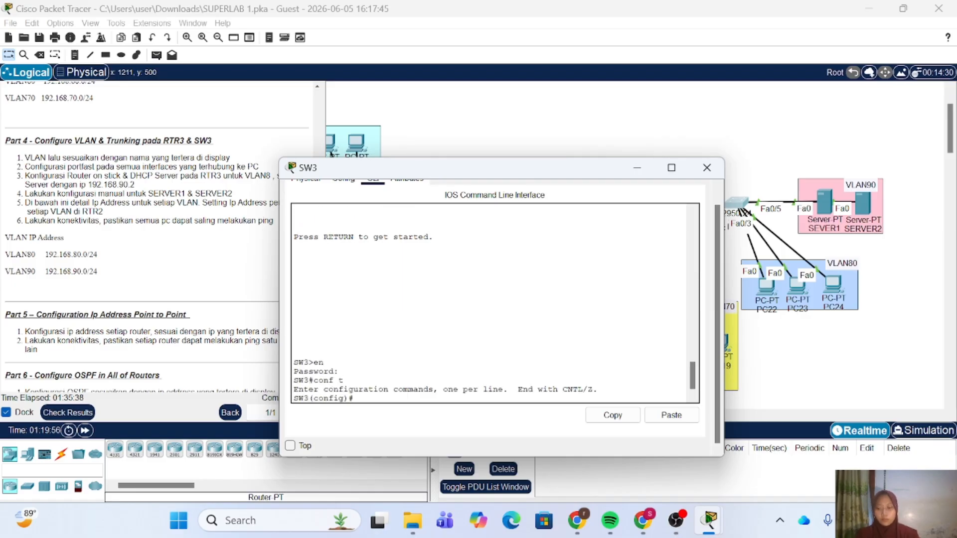
Step: Create VLAN 80 named VLAN80 and VLAN 90 named VLAN90 on SW3, and leave the VLAN configuration
{"action": "type", "text": "vlan 80"}
{"action": "key", "text": "Return"}
{"action": "type", "text": "name VLAN80"}
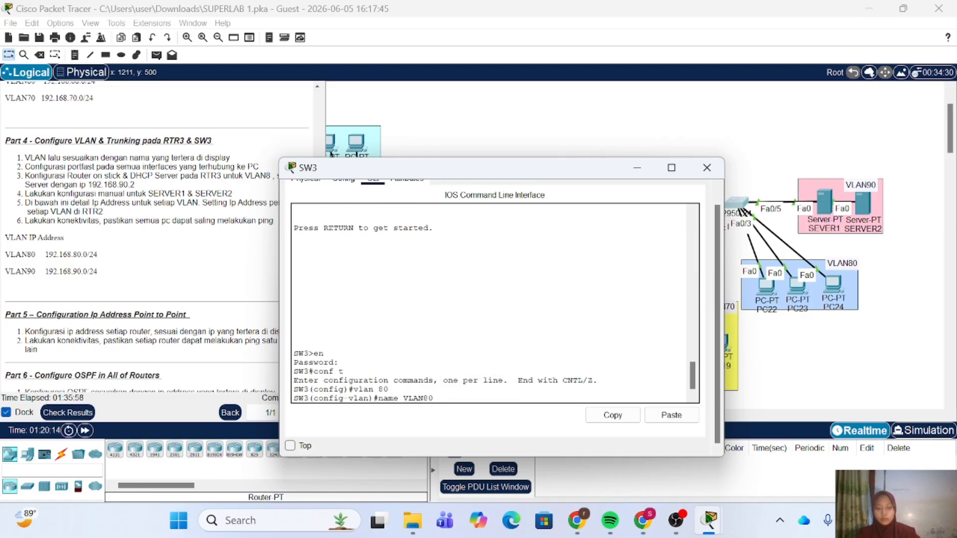
{"action": "key", "text": "Return"}
{"action": "type", "text": "vlan 90"}
{"action": "key", "text": "Return"}
{"action": "type", "text": "name VLAN90"}
{"action": "key", "text": "Return"}
{"action": "key", "text": "Return"}
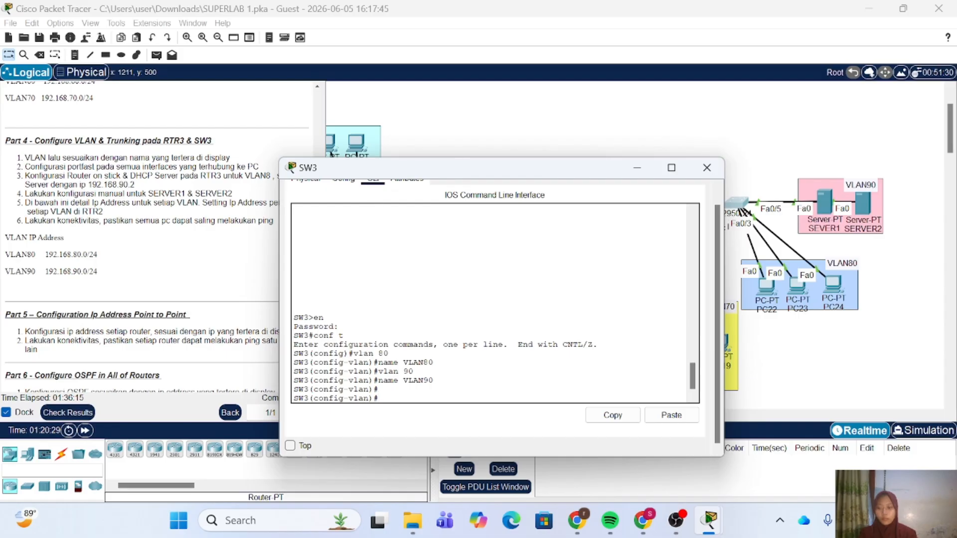
{"action": "type", "text": "ex"}
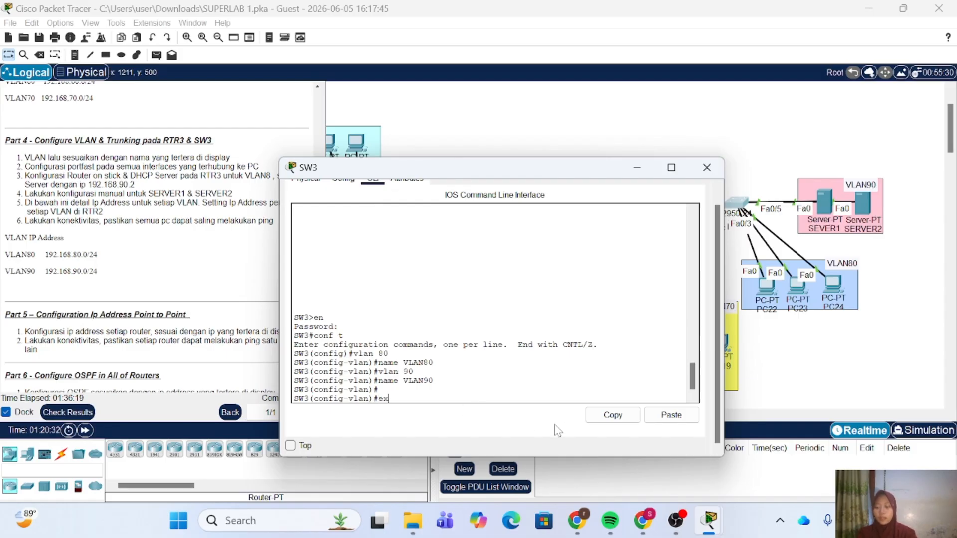
{"action": "key", "text": "Return"}
{"action": "key", "text": "Return"}
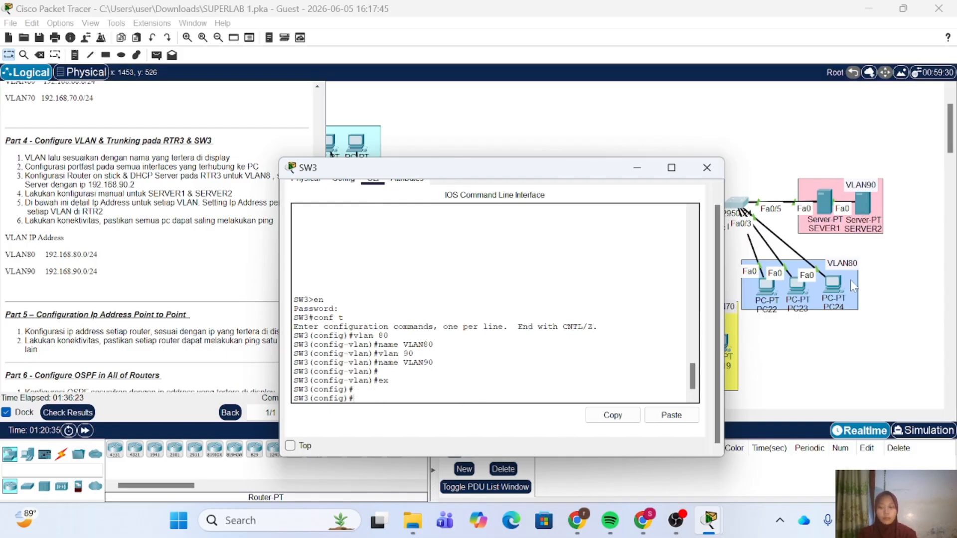
Step: Set FastEthernet 0/1-3 on SW3 as access ports in VLAN 80 with PortFast enabled, and leave the interface range
{"action": "type", "text": "int range 1-"}
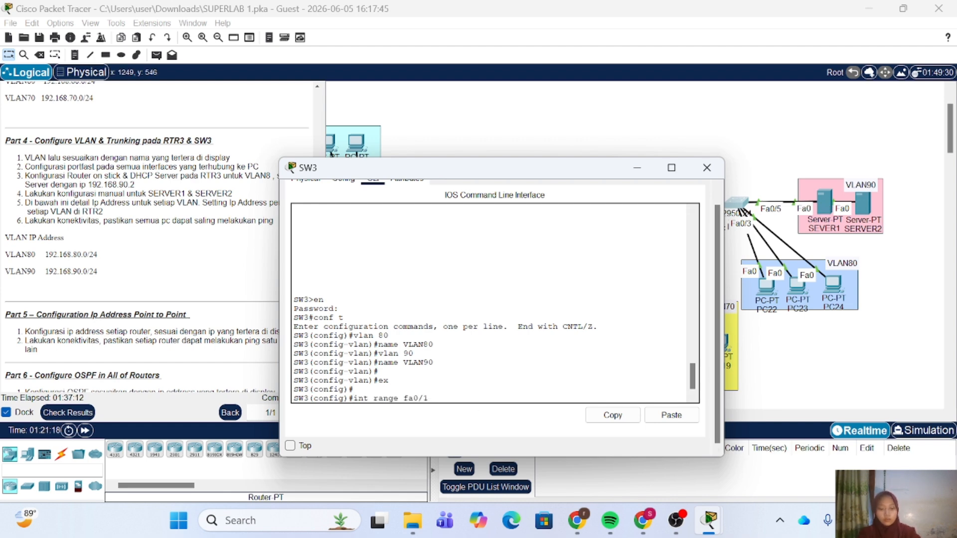
{"action": "type", "text": "-3"}
{"action": "key", "text": "Return"}
{"action": "type", "text": "sw m a"}
{"action": "key", "text": "Return"}
{"action": "type", "text": "sw a vl 80"}
{"action": "key", "text": "Return"}
{"action": "type", "text": "spa po"}
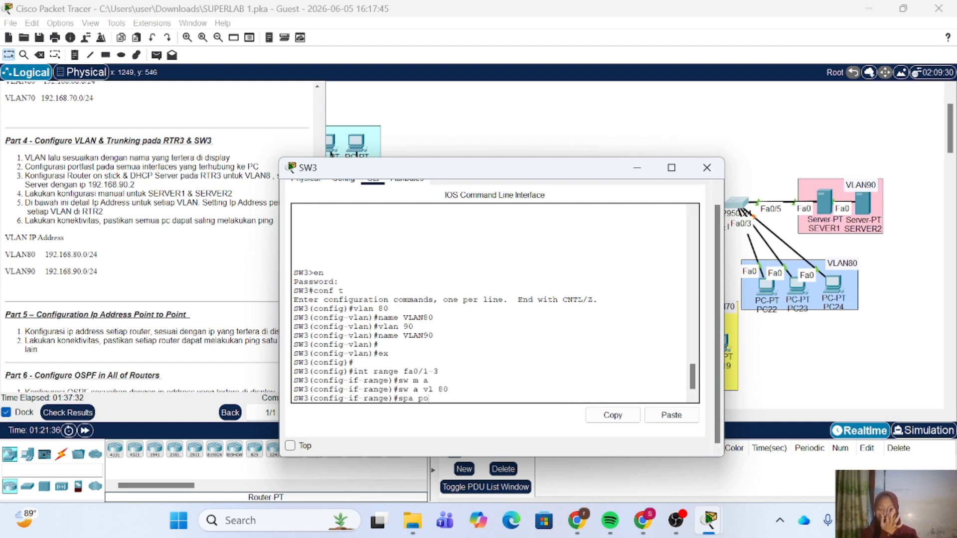
{"action": "key", "text": "Return"}
{"action": "key", "text": "Return"}
{"action": "type", "text": "ex"}
{"action": "key", "text": "Return"}
{"action": "type", "text": "ex"}
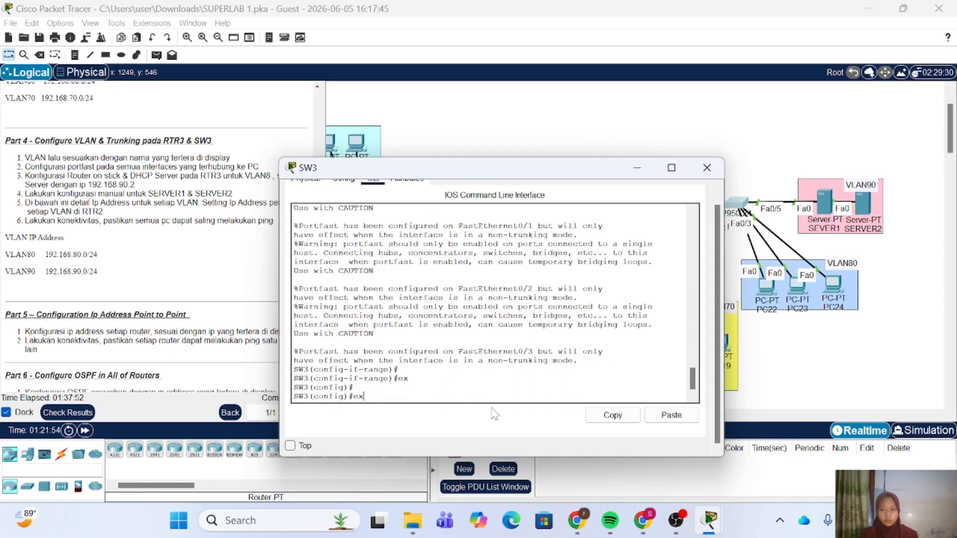
{"action": "key", "text": "BackSpace"}
{"action": "key", "text": "BackSpace"}
Step: Set FastEthernet 0/4-5 on SW3 as access ports in VLAN 90 with PortFast enabled, and leave the interface range
{"action": "type", "text": "int range fa0/4-5"}
{"action": "key", "text": "Return"}
{"action": "type", "text": "sw m a"}
{"action": "key", "text": "Return"}
{"action": "type", "text": "sw a vl 90"}
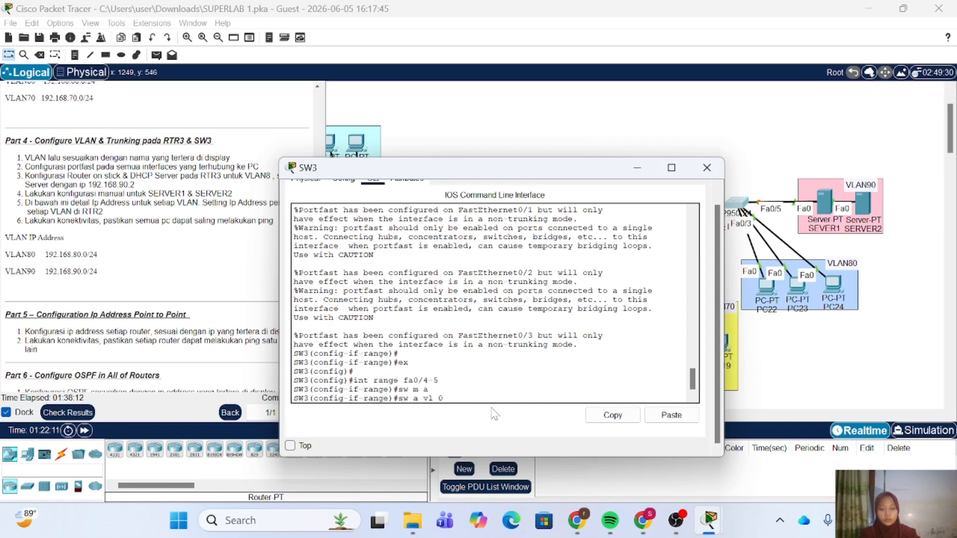
{"action": "key", "text": "Return"}
{"action": "type", "text": "spa po"}
{"action": "key", "text": "Return"}
{"action": "key", "text": "Return"}
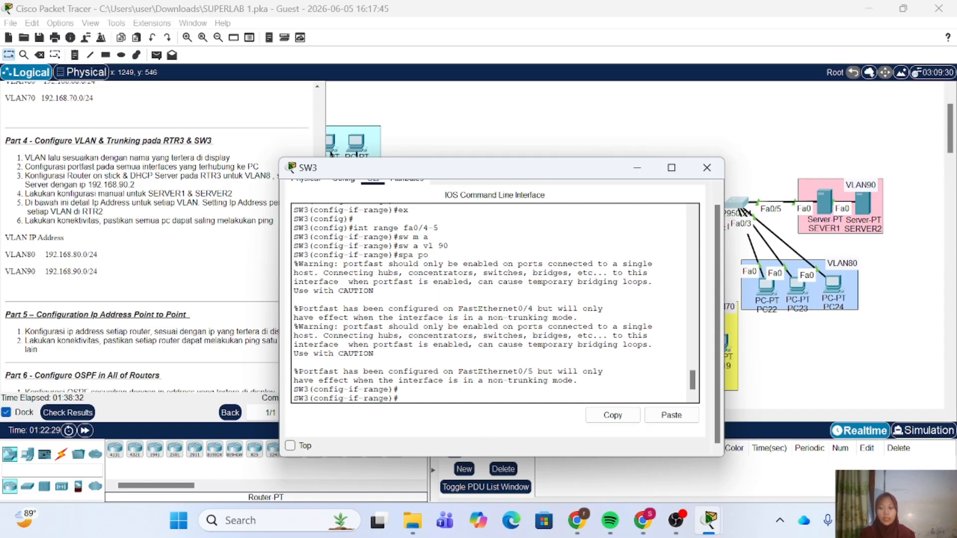
{"action": "type", "text": "e"}
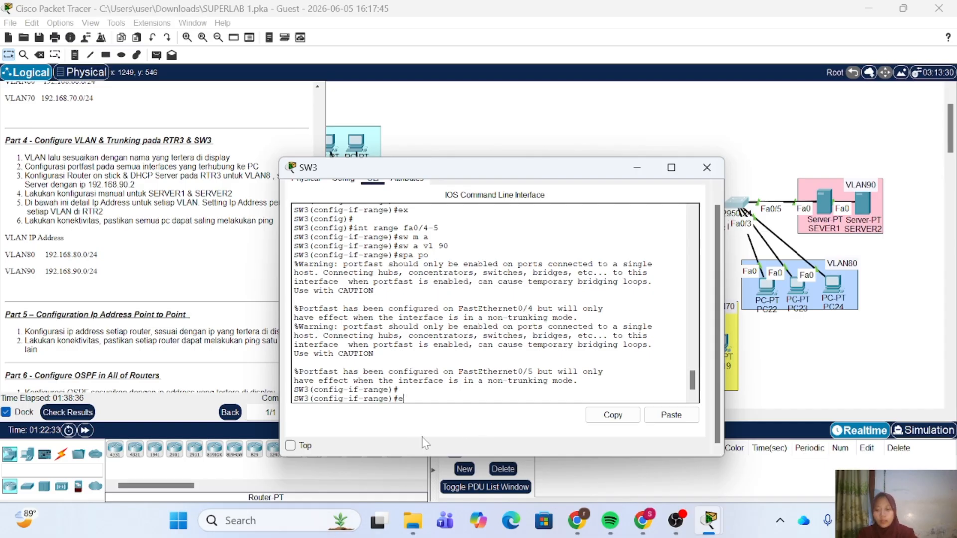
{"action": "type", "text": "x"}
{"action": "key", "text": "Return"}
{"action": "key", "text": "Return"}
Step: Configure FastEthernet 0/6 on SW3 as a trunk allowing VLANs 80-90, and close SW3
{"action": "type", "text": "int"}
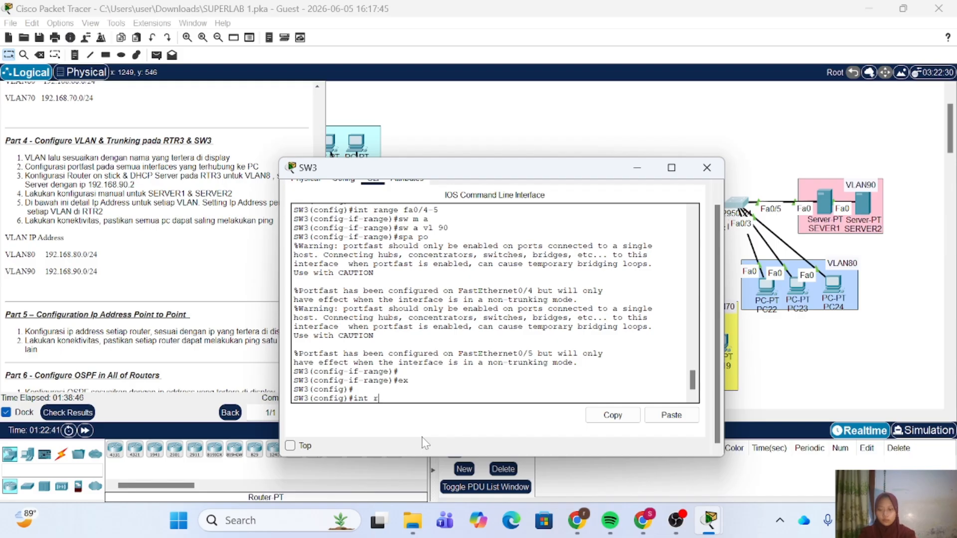
{"action": "type", "text": " fa0/6"}
{"action": "key", "text": "Return"}
{"action": "type", "text": "sw m t"}
{"action": "key", "text": "Return"}
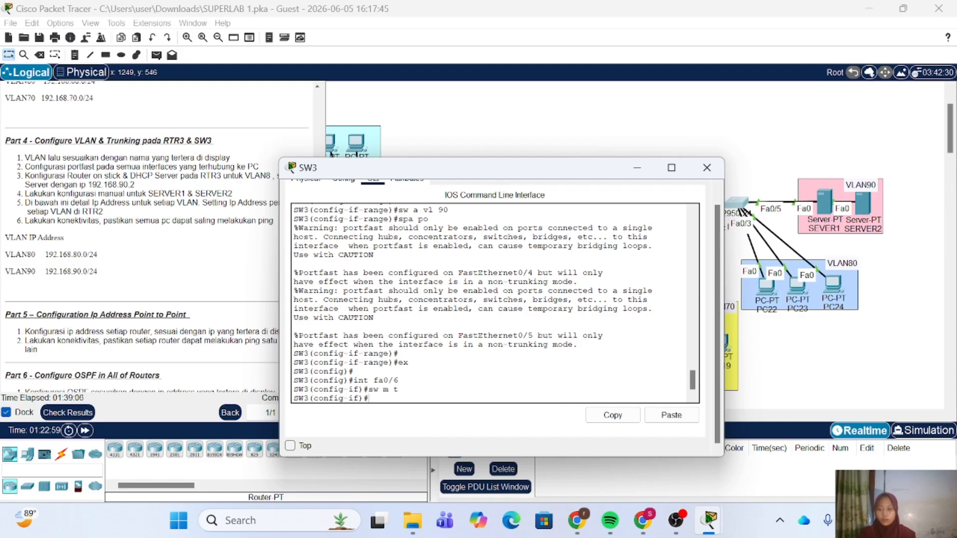
{"action": "type", "text": "sw tr all vlan 80-90"}
{"action": "key", "text": "Return"}
{"action": "key", "text": "Return"}
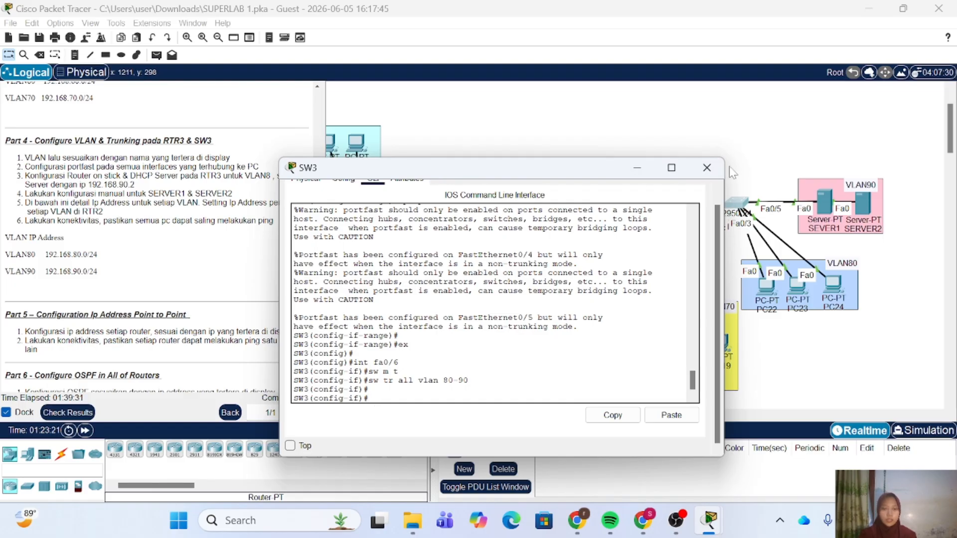
{"action": "left_click", "coordinate": [706, 168]}
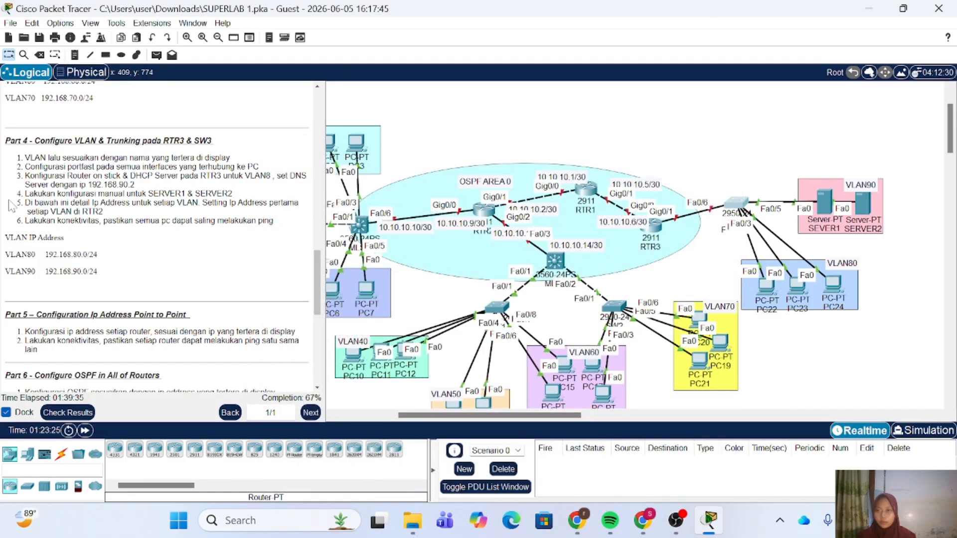
Step: Check the activity results and examine the assessment items for MLS1 and MLS2, especially their DHCP server entries
{"action": "left_click", "coordinate": [83, 410]}
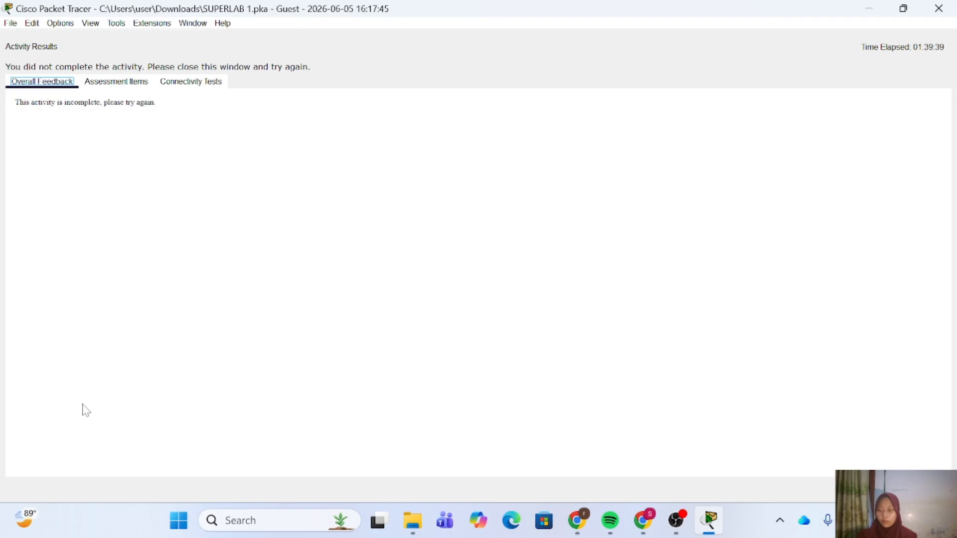
{"action": "left_click", "coordinate": [125, 83]}
{"action": "scroll", "coordinate": [271, 299], "scroll_direction": "down", "scroll_amount": 20}
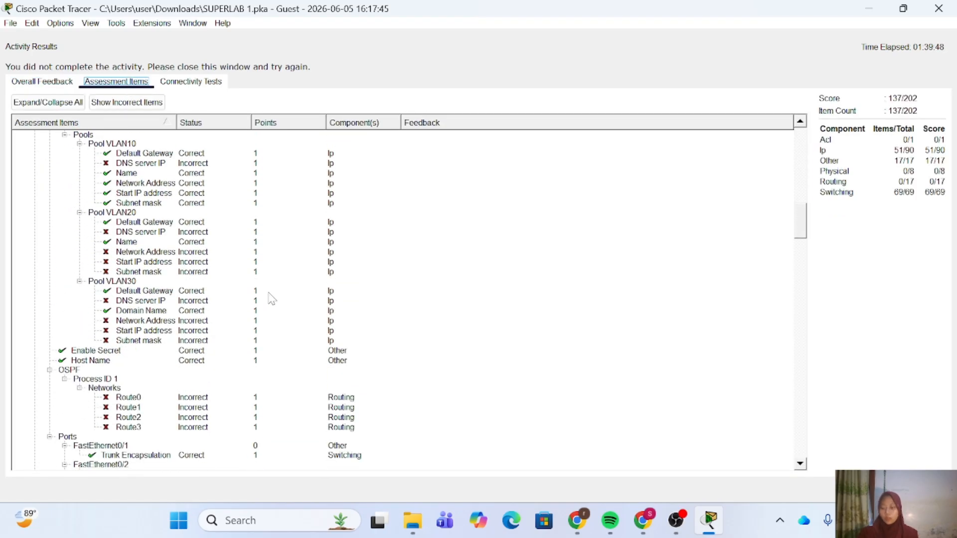
{"action": "scroll", "coordinate": [272, 299], "scroll_direction": "down", "scroll_amount": 5}
{"action": "scroll", "coordinate": [272, 299], "scroll_direction": "up", "scroll_amount": 13}
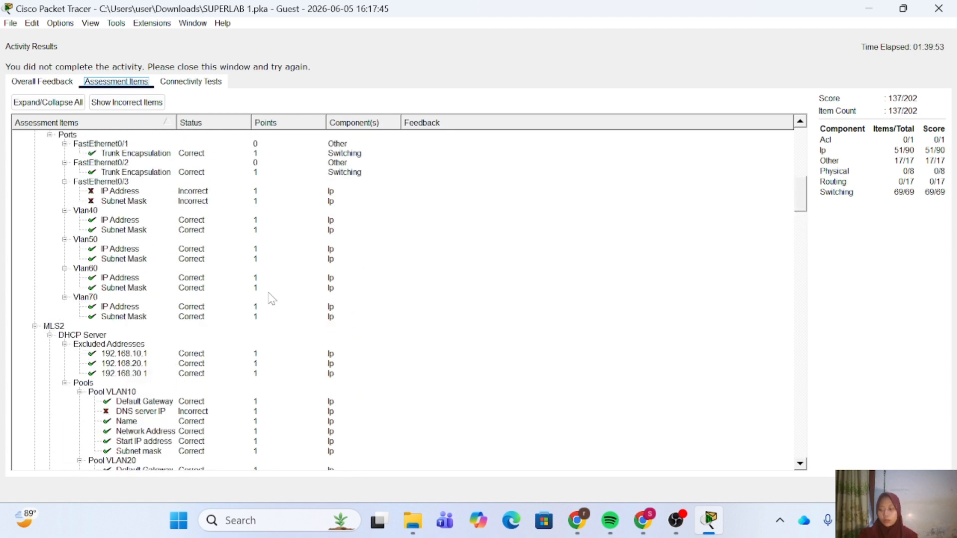
{"action": "scroll", "coordinate": [272, 299], "scroll_direction": "up", "scroll_amount": 15}
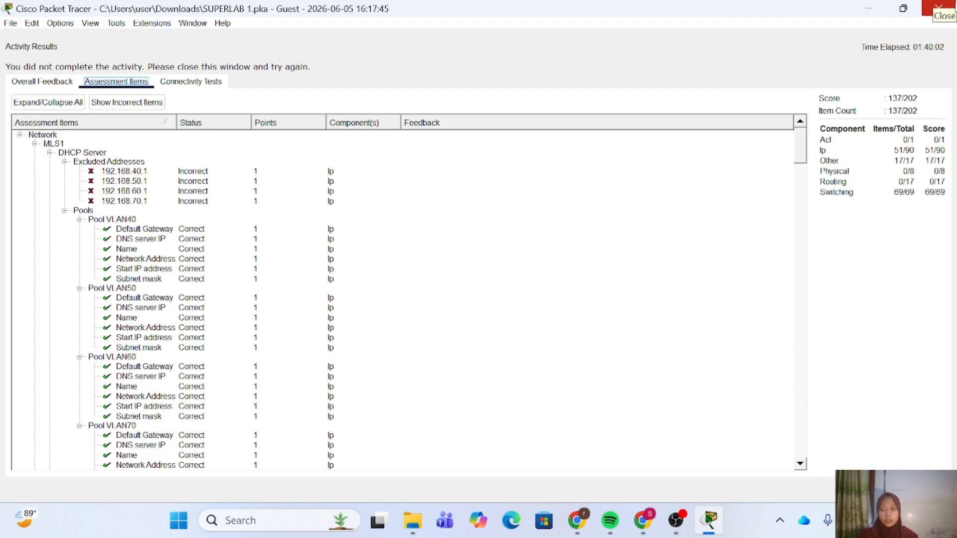
{"action": "left_click", "coordinate": [939, 8]}
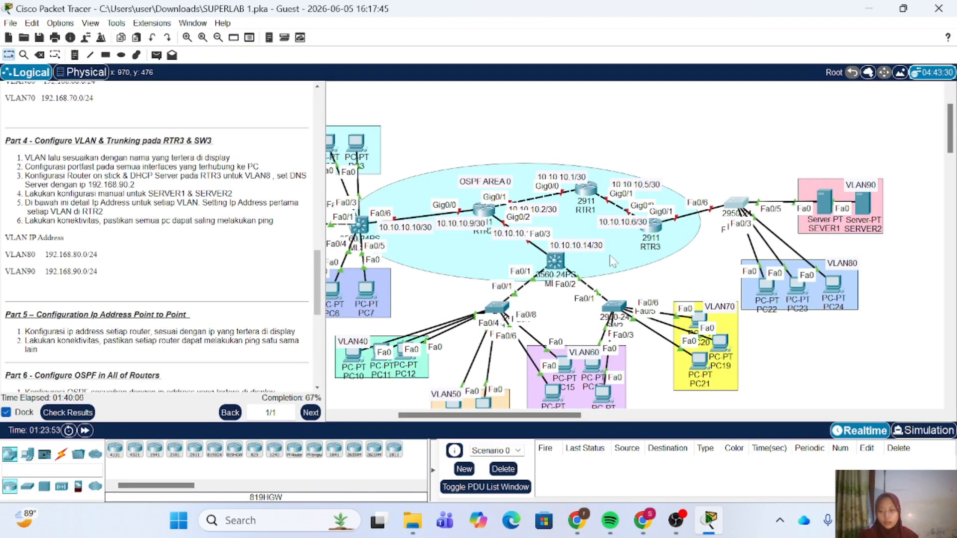
Step: Open the command line of RTR3, enter privileged mode with the enable password, and enter global configuration mode
{"action": "scroll", "coordinate": [609, 255], "scroll_direction": "left", "scroll_amount": 3}
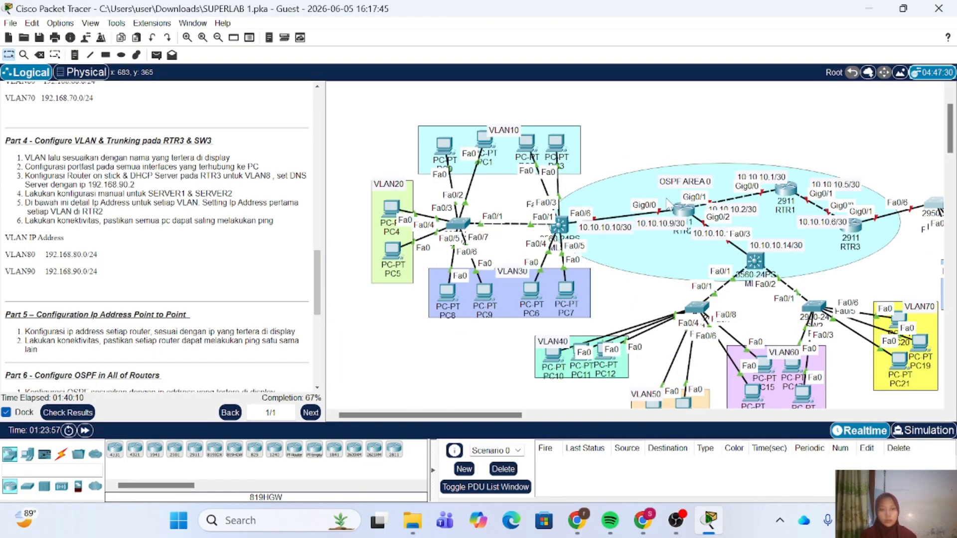
{"action": "scroll", "coordinate": [798, 219], "scroll_direction": "left", "scroll_amount": 2}
{"action": "left_click", "coordinate": [719, 227]}
{"action": "key", "text": "Return"}
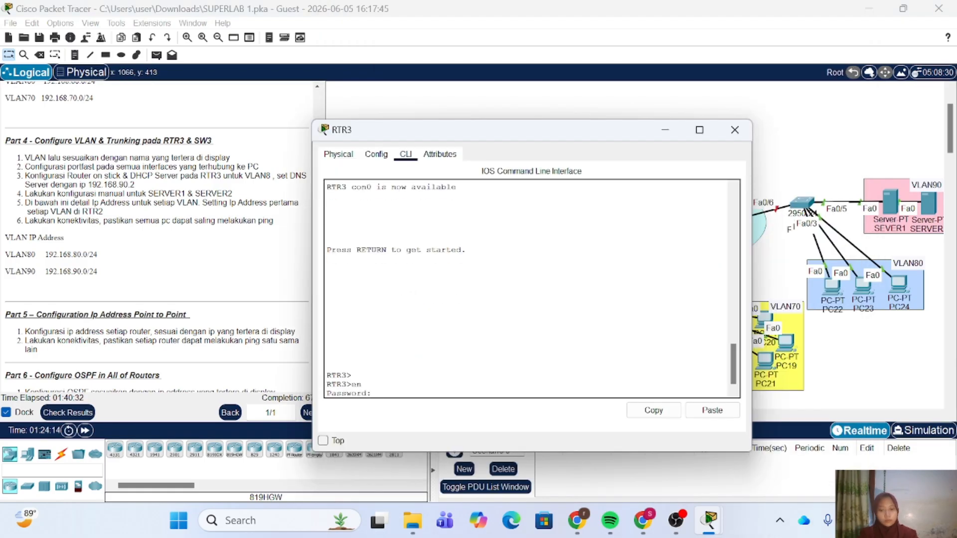
{"action": "key", "text": "Return"}
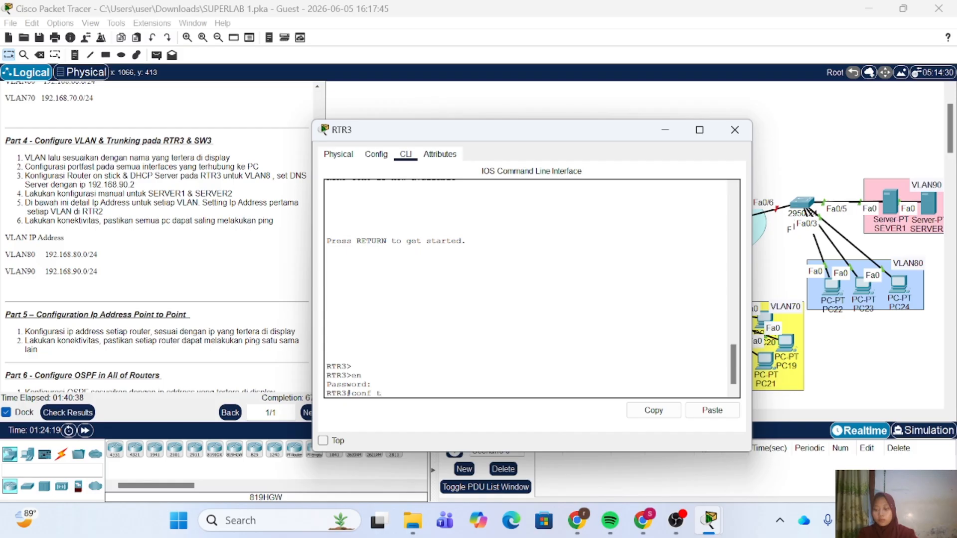
{"action": "type", "text": "conf t"}
{"action": "key", "text": "Return"}
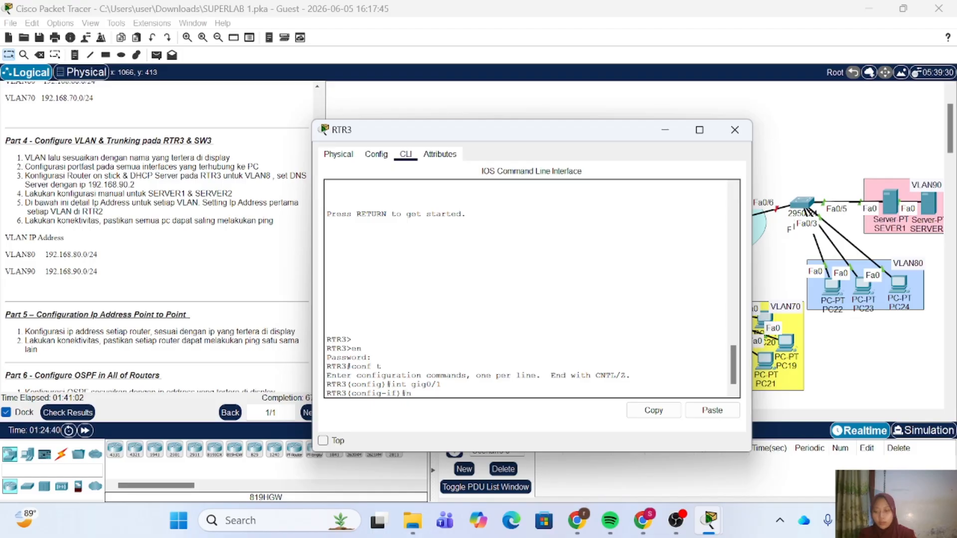
Step: Enable interface gig0/1 on RTR3 with no shutdown and leave the interface configuration
{"action": "key", "text": "Return"}
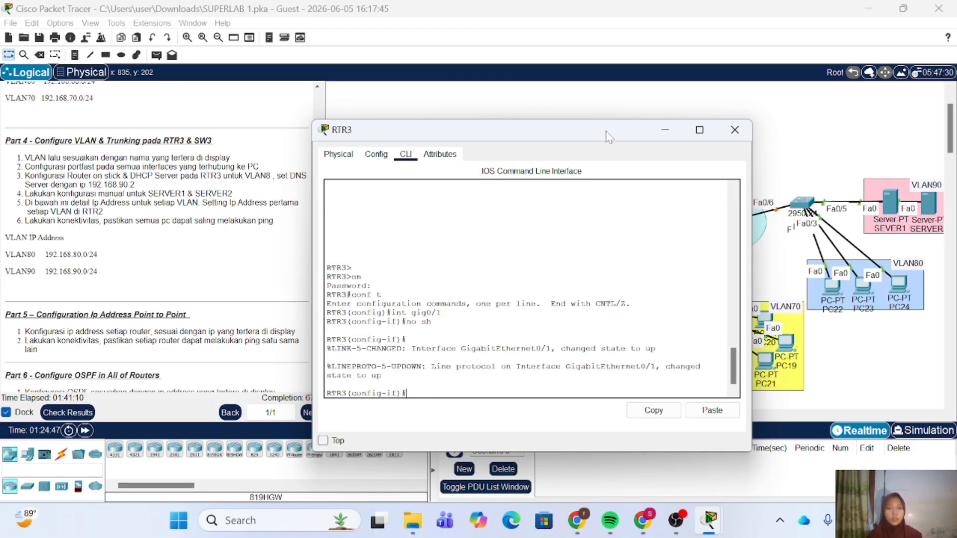
{"action": "left_click_drag", "start_coordinate": [607, 131], "coordinate": [544, 106]}
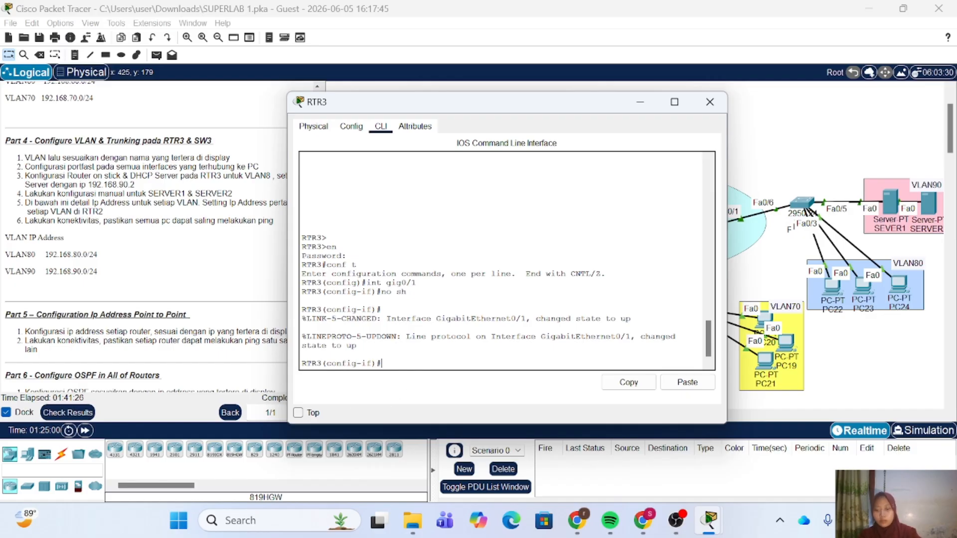
{"action": "key", "text": "Return"}
Step: Create subinterface gig0/1.80 on RTR3 with dot1Q encapsulation for VLAN 80 and IP address 192.168.80.1 255.255.255.0
{"action": "type", "text": "int"}
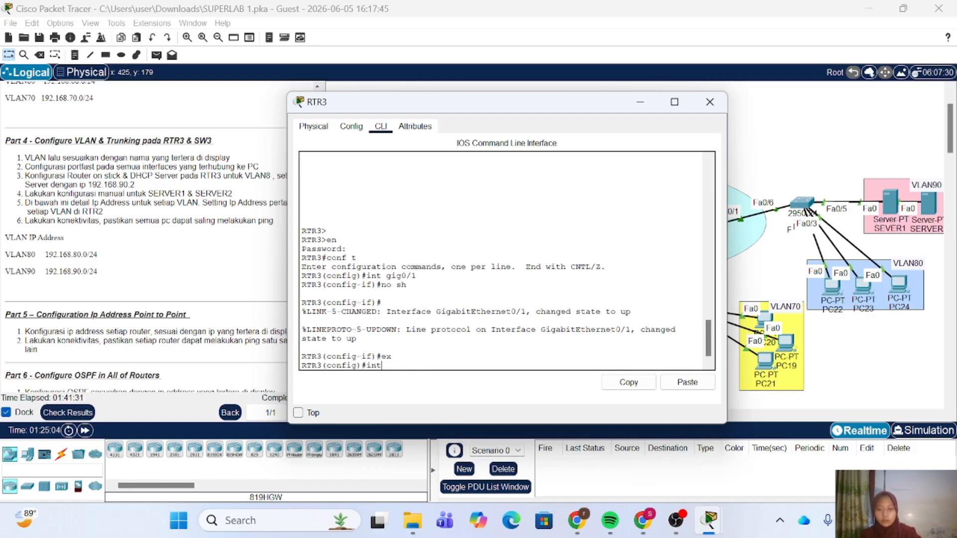
{"action": "type", "text": " gig0/1.80"}
{"action": "key", "text": "Return"}
{"action": "type", "text": "enc do "}
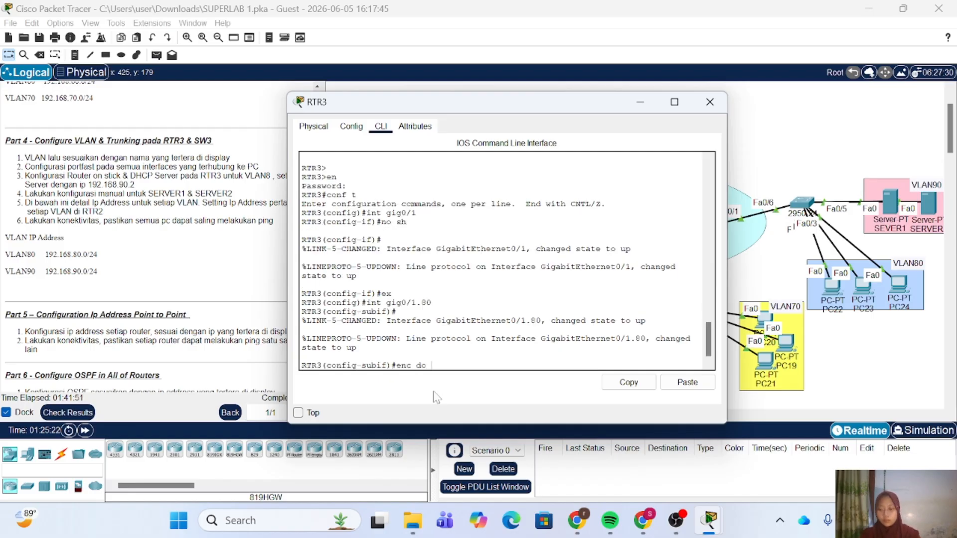
{"action": "type", "text": "80"}
{"action": "key", "text": "Return"}
{"action": "type", "text": "ip add 192.168.80.1 255.255.255.0"}
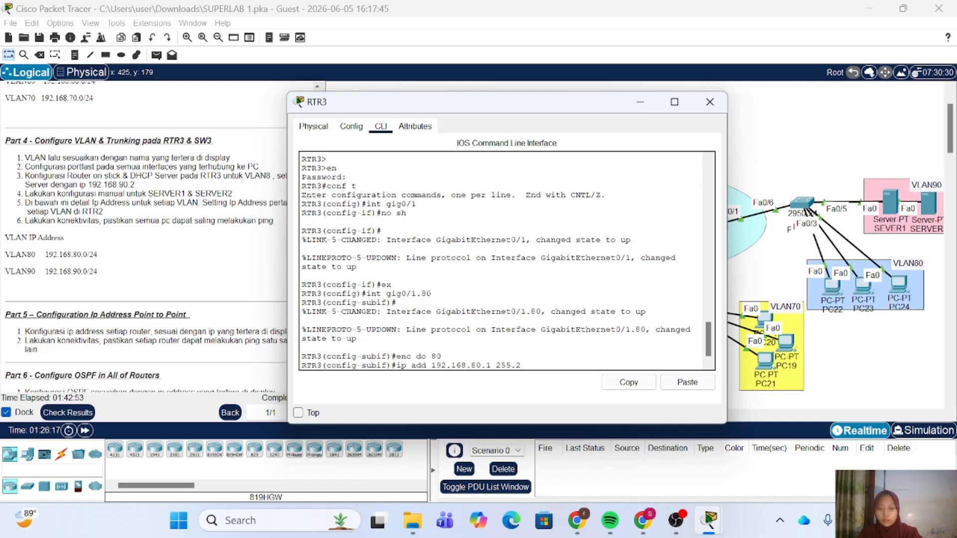
{"action": "key", "text": "Return"}
{"action": "type", "text": "ex"}
{"action": "key", "text": "Return"}
Step: Create subinterface gig0/1.90 on RTR3 with dot1Q encapsulation for VLAN 90 and IP address 192.168.90.1 255.255.255.0, and close RTR3
{"action": "type", "text": "int gig0/1.90"}
{"action": "key", "text": "Return"}
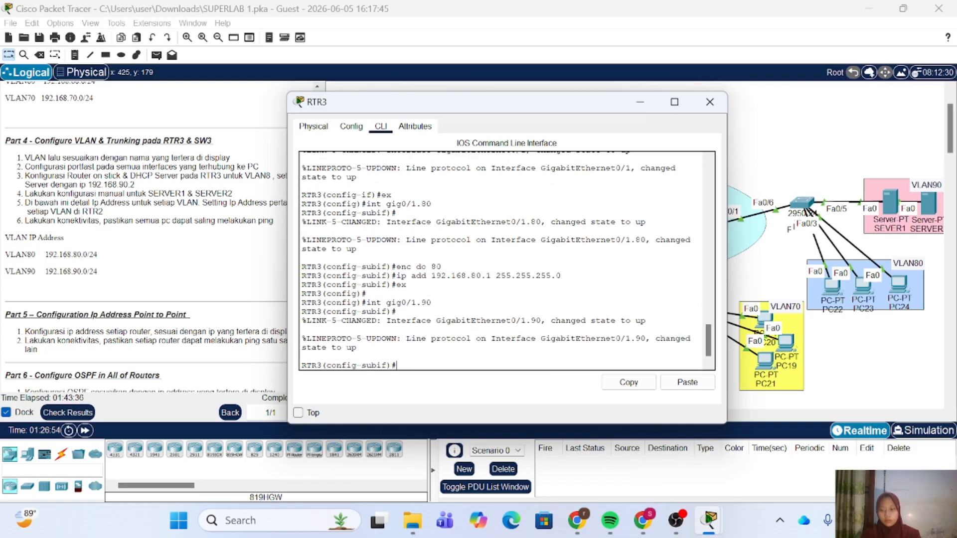
{"action": "type", "text": "enc do 90"}
{"action": "key", "text": "Return"}
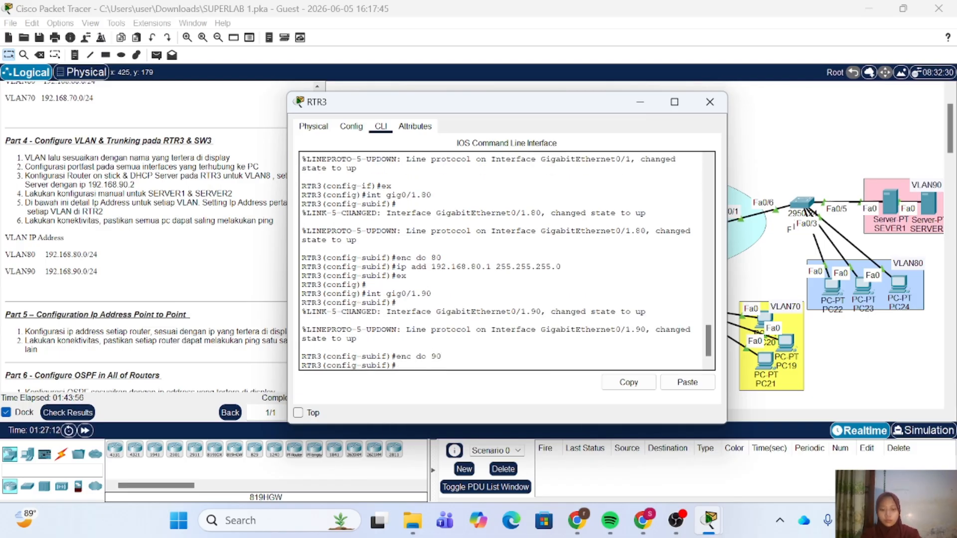
{"action": "type", "text": "ip add 192.168.90.1 255.255.255.0"}
{"action": "key", "text": "Return"}
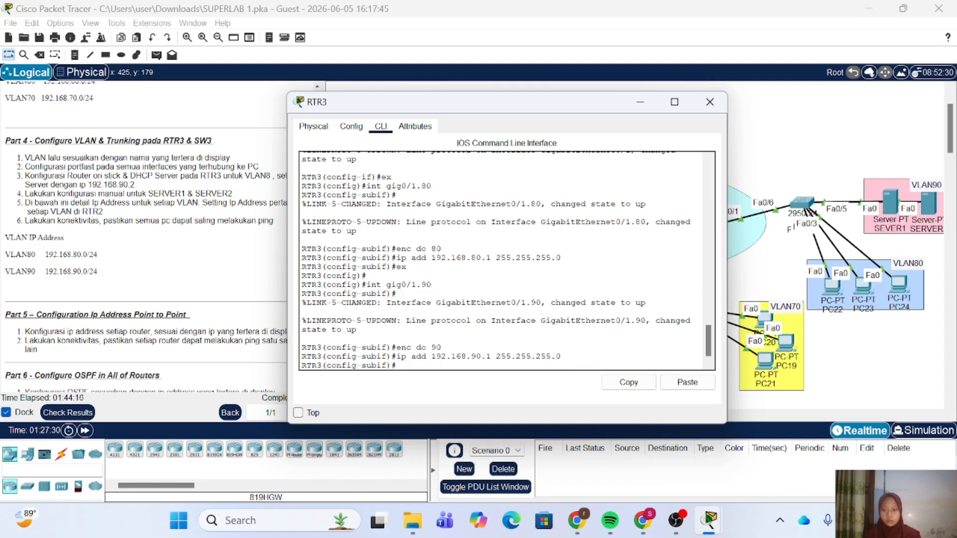
{"action": "type", "text": "ex"}
{"action": "key", "text": "Return"}
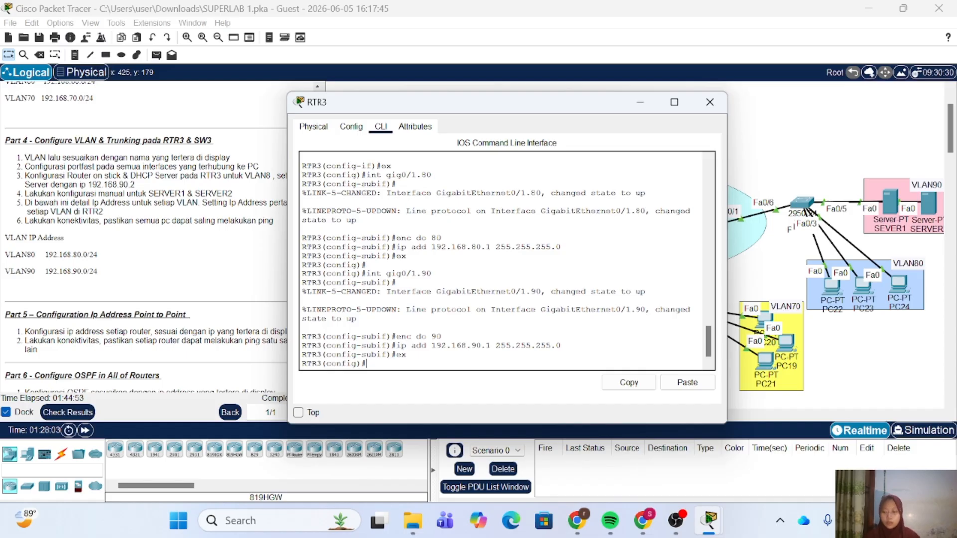
{"action": "scroll", "coordinate": [501, 261], "scroll_direction": "up", "scroll_amount": 5}
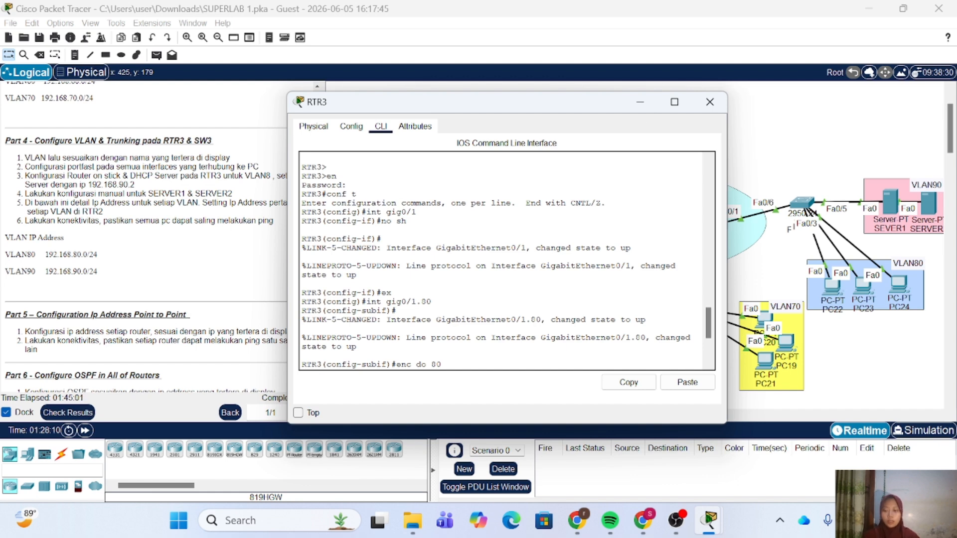
{"action": "left_click", "coordinate": [710, 102]}
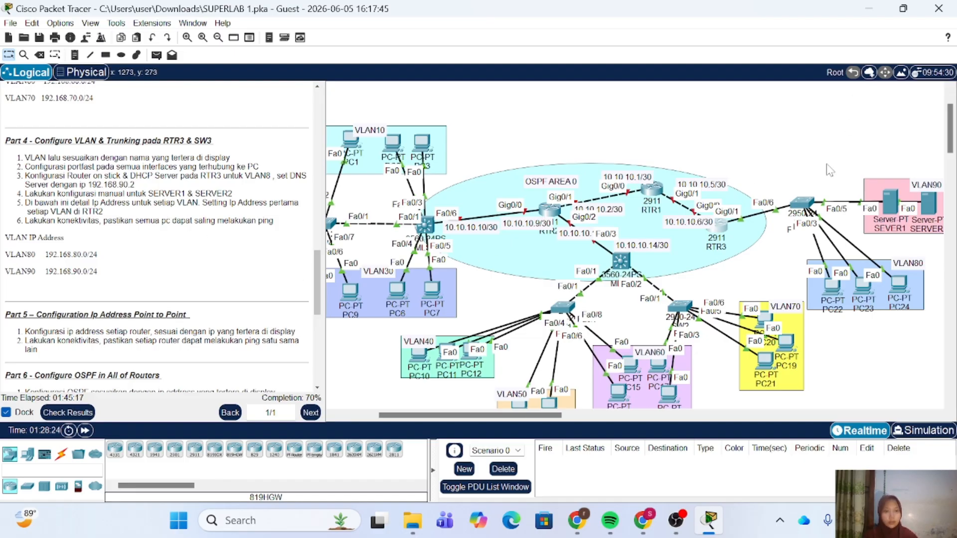
Step: Reopen SW3, leave the interface configuration, and create the DHCP pool VLAN80 with network 192.168.80.0 255.255.255.0
{"action": "left_click", "coordinate": [801, 202]}
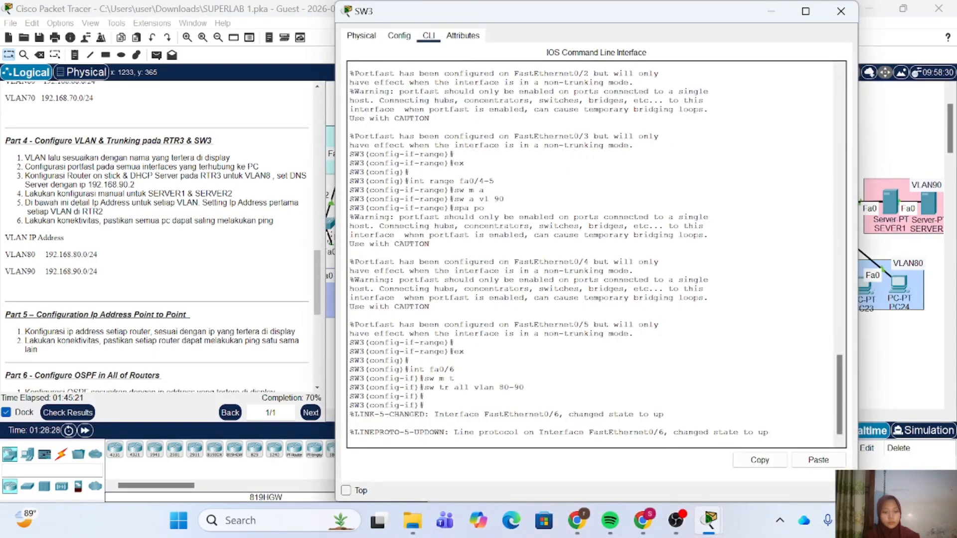
{"action": "key", "text": "Return"}
{"action": "key", "text": "Return"}
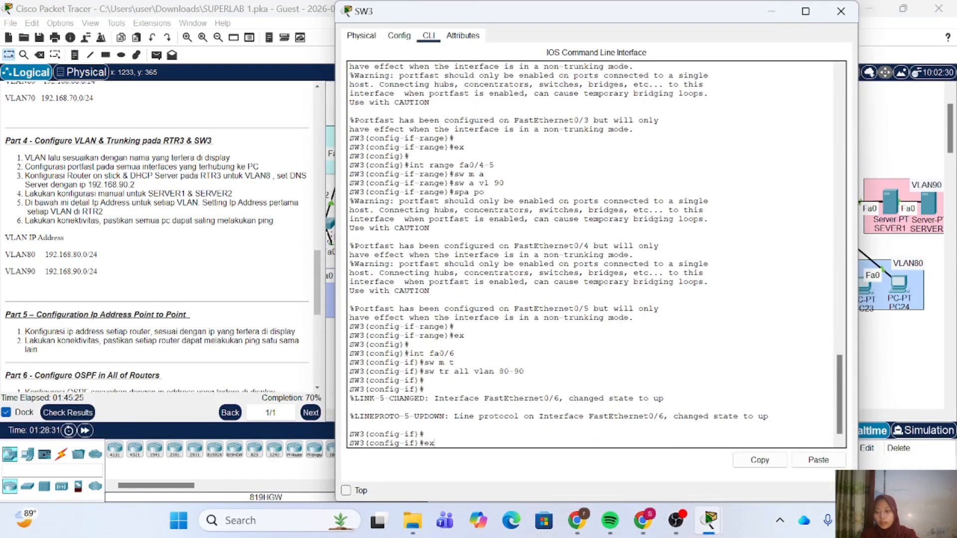
{"action": "type", "text": "ex"}
{"action": "key", "text": "Return"}
{"action": "type", "text": "ip dhcp pool VLAN80"}
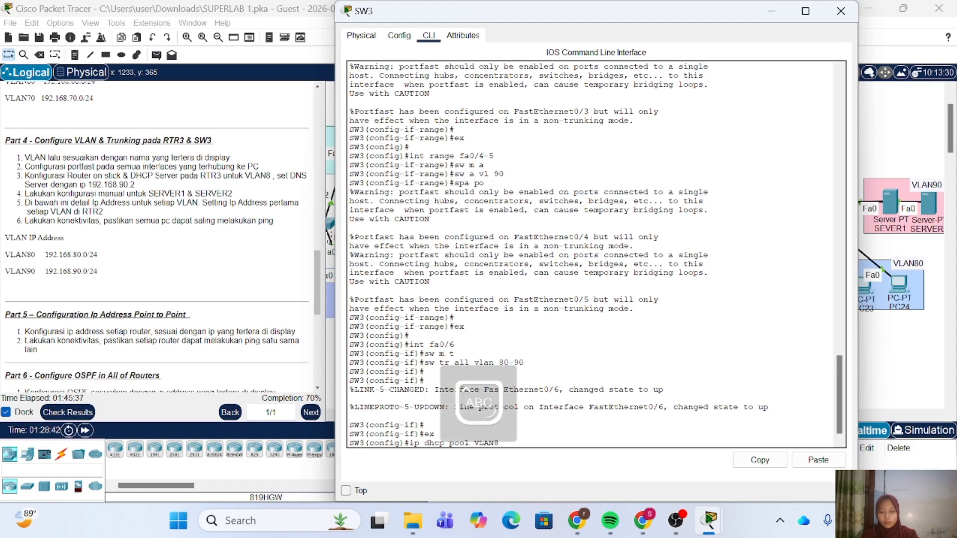
{"action": "key", "text": "Return"}
{"action": "type", "text": "netw 192.168.80.0 255.255.255.0"}
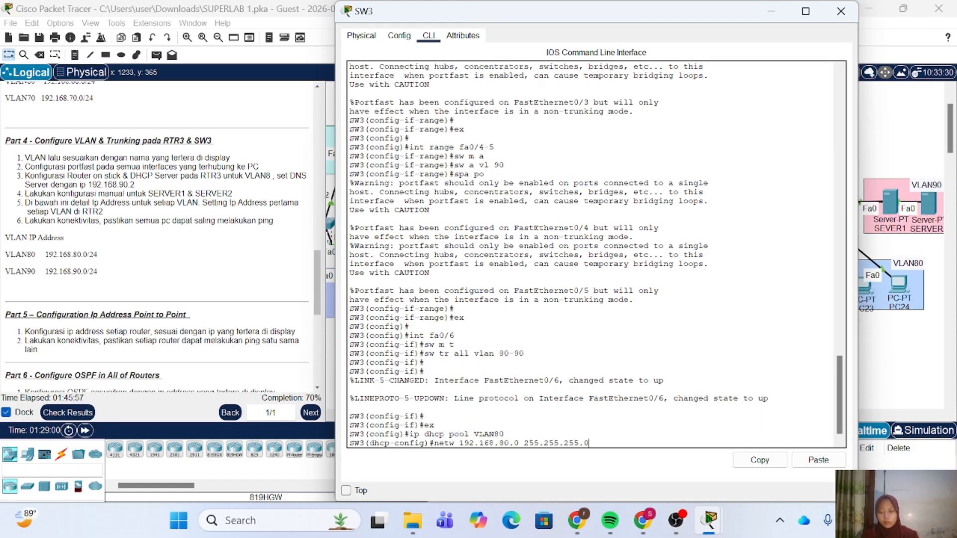
{"action": "key", "text": "Return"}
Step: Set the VLAN80 DHCP pool's default router to 192.168.80.1 and its DNS server to 192.168.90.2 on SW3
{"action": "type", "text": "defaul"}
{"action": "key", "text": "BackSpace"}
{"action": "key", "text": "BackSpace"}
{"action": "key", "text": "BackSpace"}
{"action": "key", "text": "BackSpace"}
{"action": "type", "text": "192.168.8"}
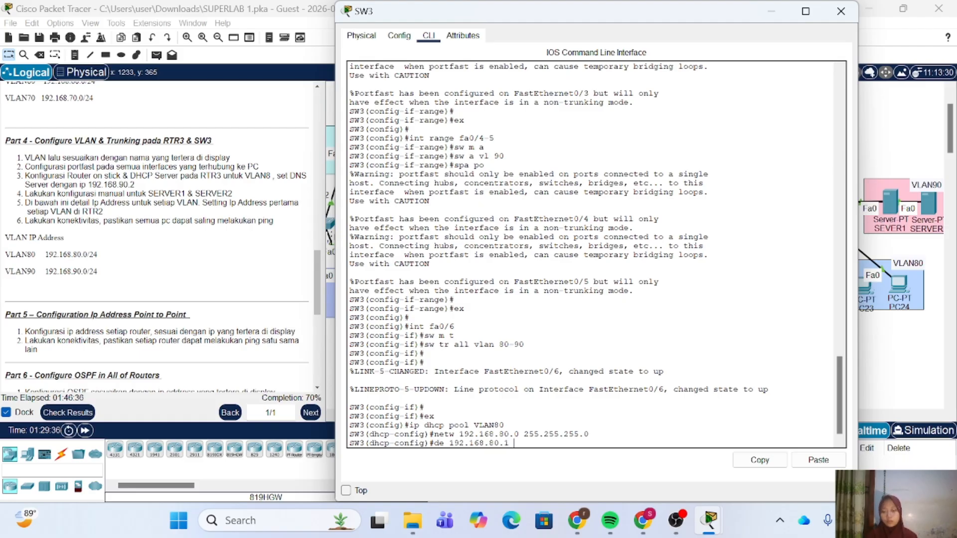
{"action": "type", "text": "0.1"}
{"action": "key", "text": "Return"}
{"action": "type", "text": "dn 192.168.90."}
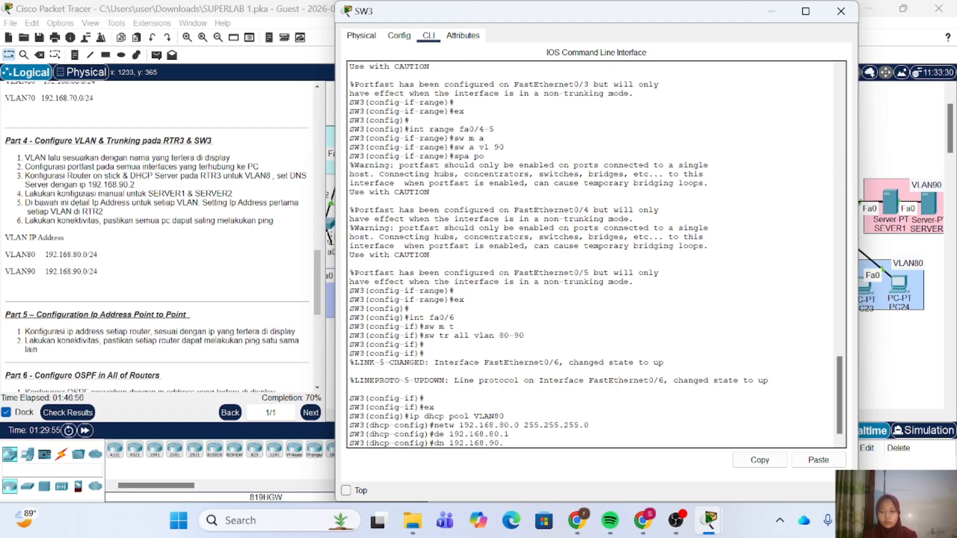
{"action": "type", "text": "2"}
{"action": "key", "text": "Return"}
{"action": "key", "text": "Return"}
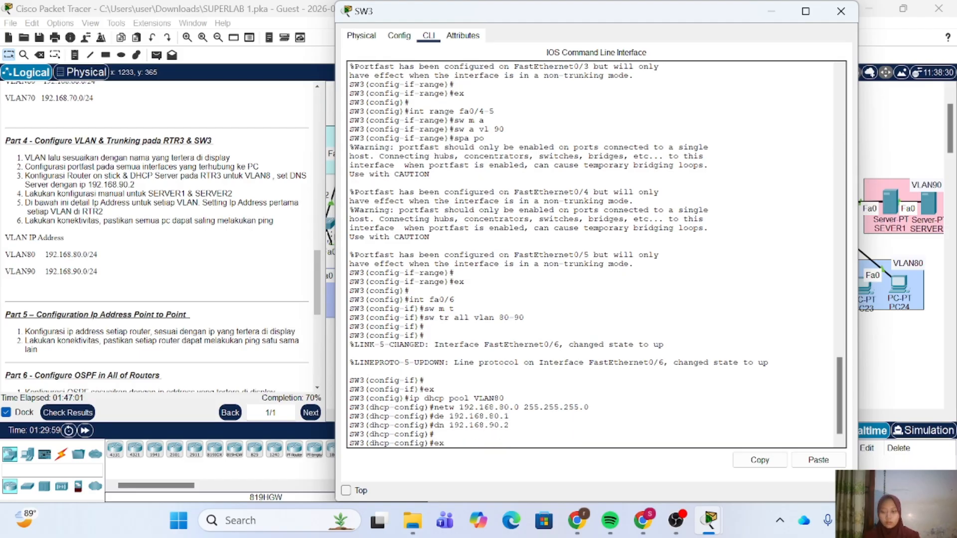
Step: Leave the VLAN80 pool configuration and exclude 192.168.80.1 from DHCP assignment on SW3
{"action": "type", "text": "ex"}
{"action": "key", "text": "Return"}
{"action": "type", "text": "ip dhcp pool V"}
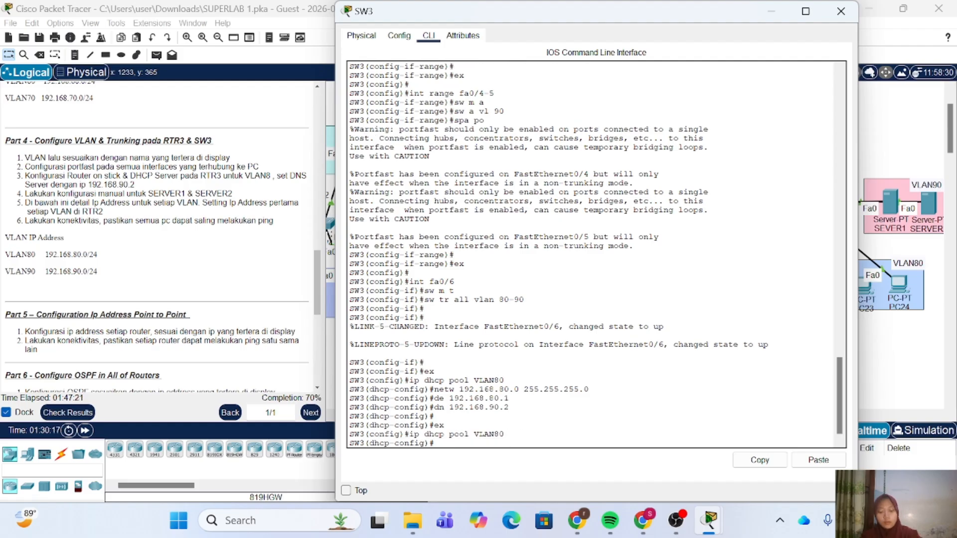
{"action": "type", "text": "cp excluded-address 192.168.80.1"}
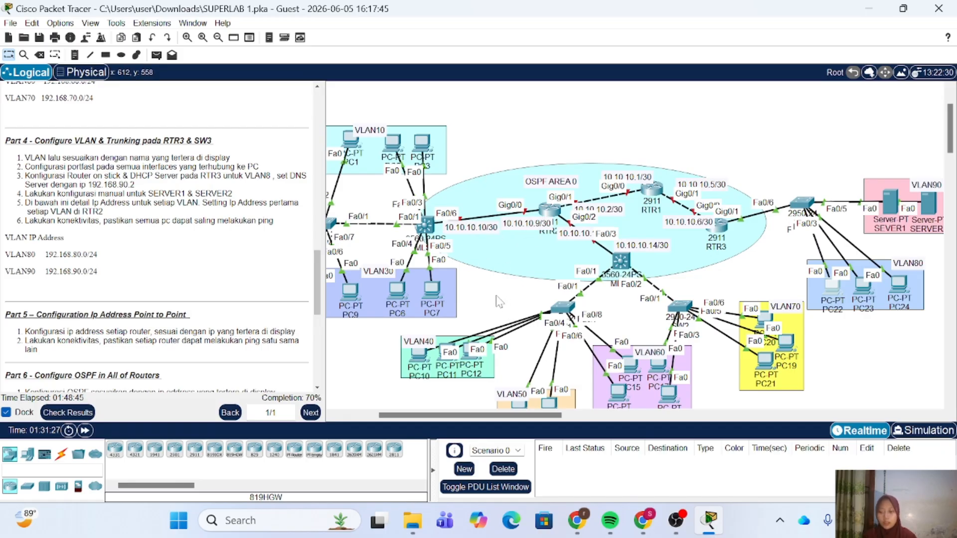
Step: Give SEVER1 in VLAN90 the static IPv4 address 192.168.90.2 with subnet mask 255.255.255.0
{"action": "scroll", "coordinate": [648, 114], "scroll_direction": "right", "scroll_amount": 5}
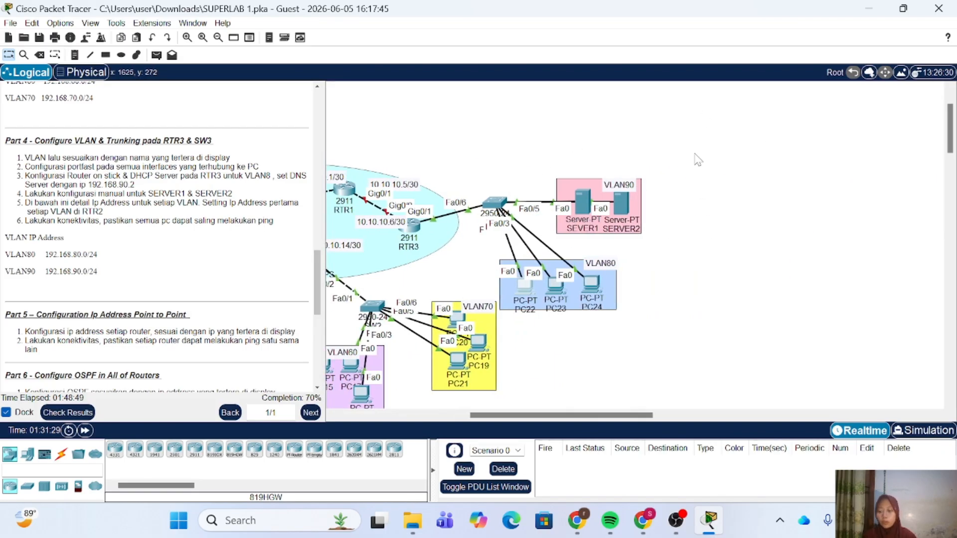
{"action": "left_click", "coordinate": [586, 206]}
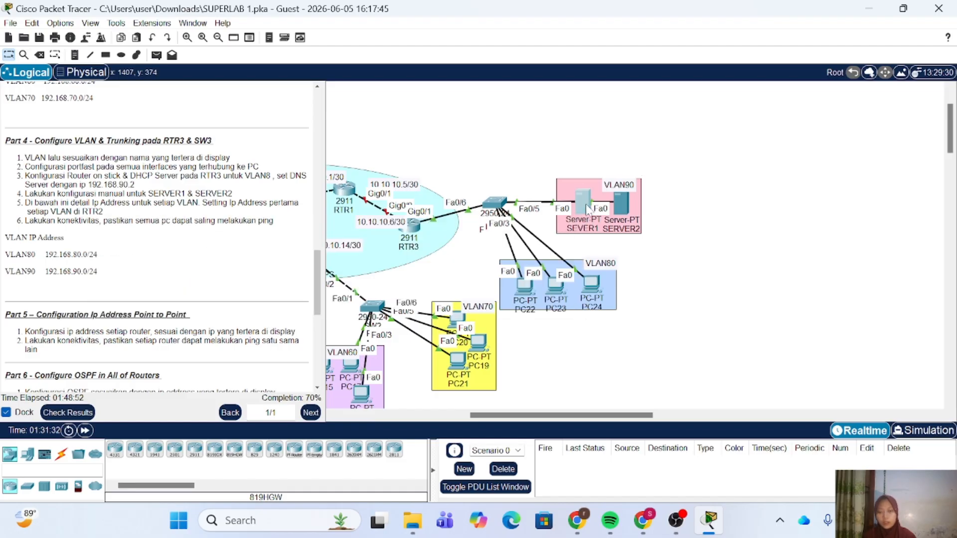
{"action": "left_click", "coordinate": [481, 37]}
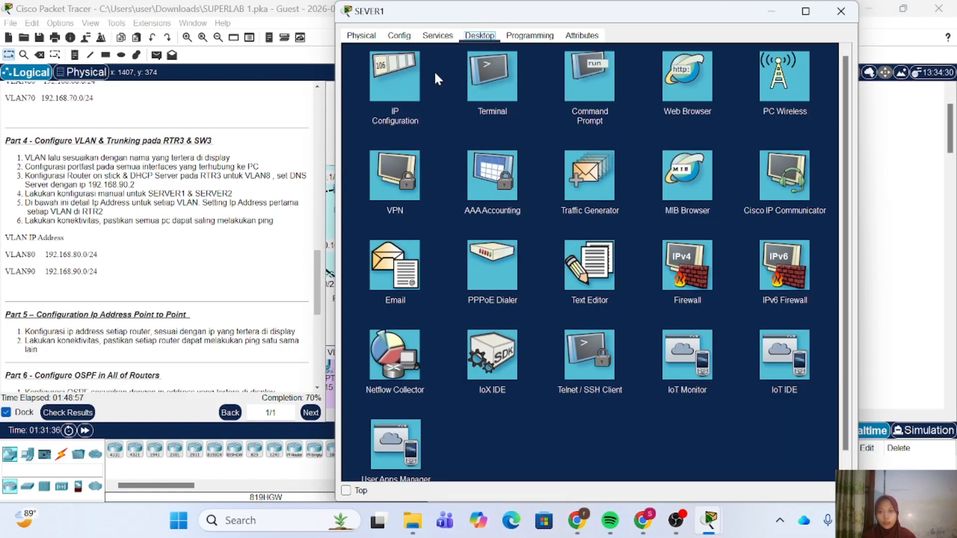
{"action": "left_click", "coordinate": [395, 76]}
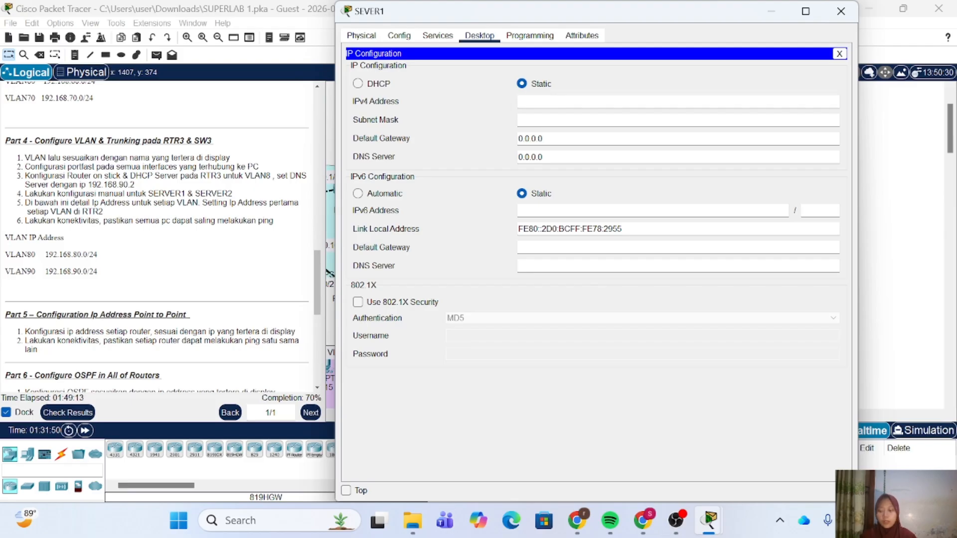
{"action": "left_click", "coordinate": [529, 102]}
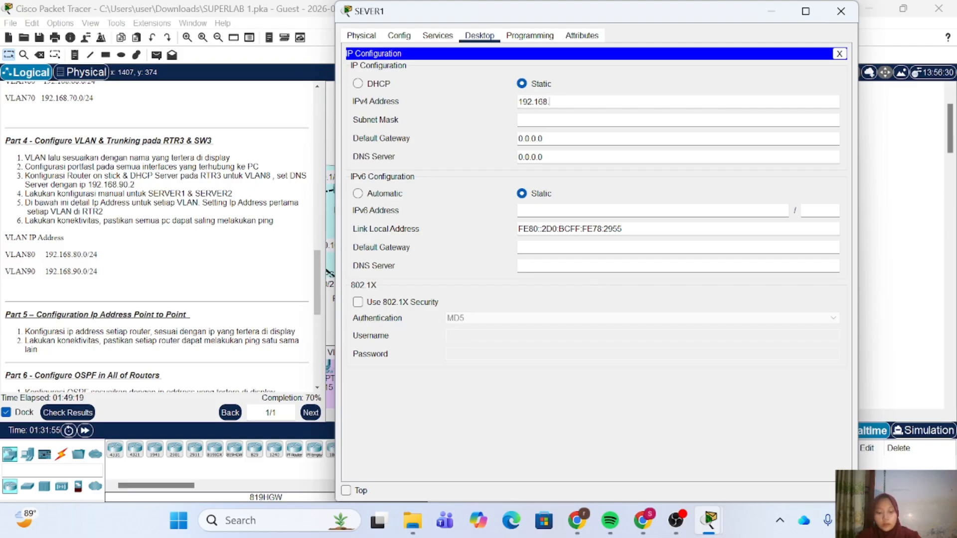
{"action": "type", "text": "192.168.90"}
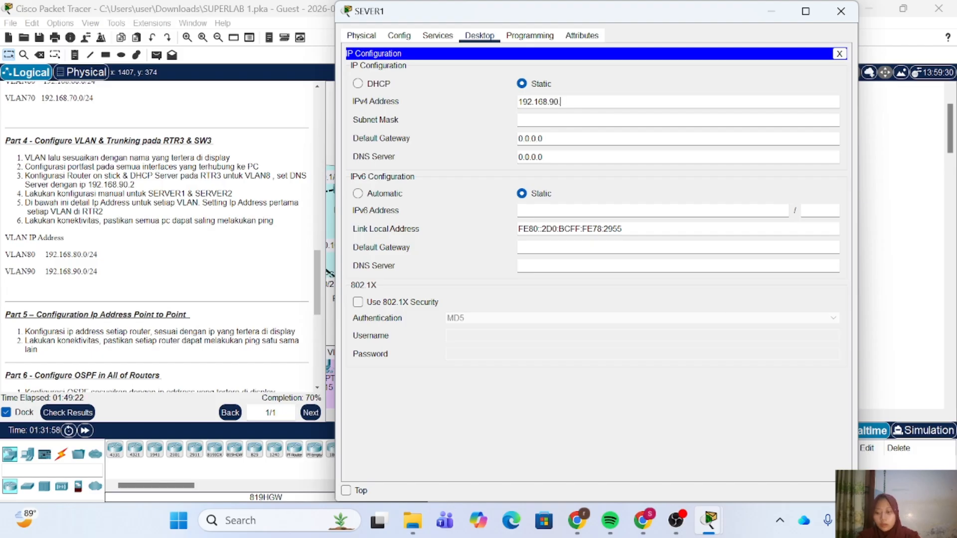
{"action": "type", "text": ".2"}
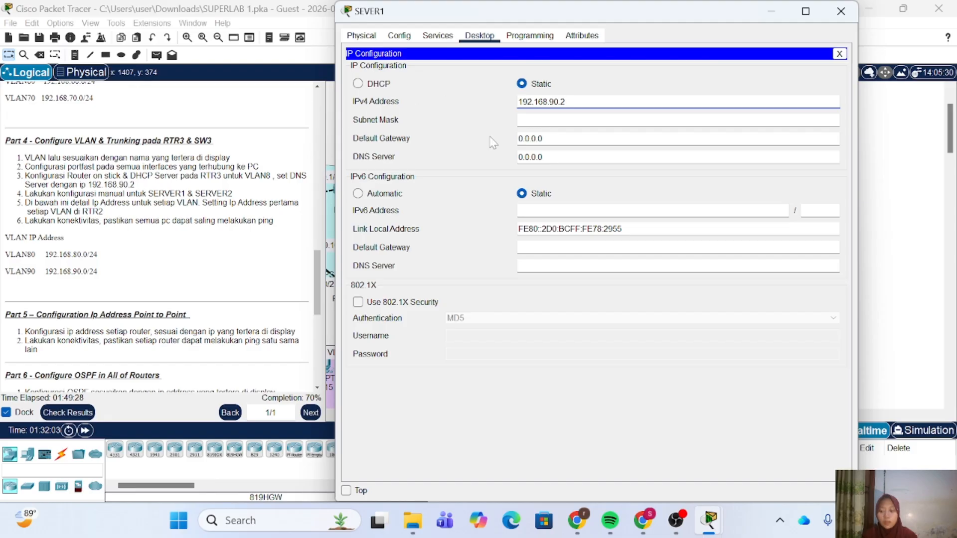
{"action": "key", "text": "Tab"}
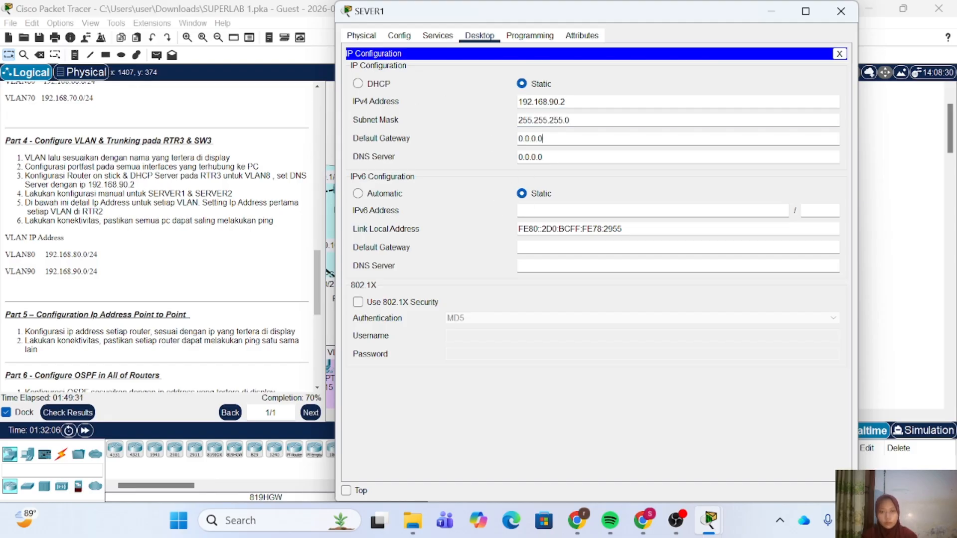
Step: Set SEVER1's IPv4 default gateway to 192.168.90.1
{"action": "key", "text": "Tab"}
{"action": "type", "text": "0"}
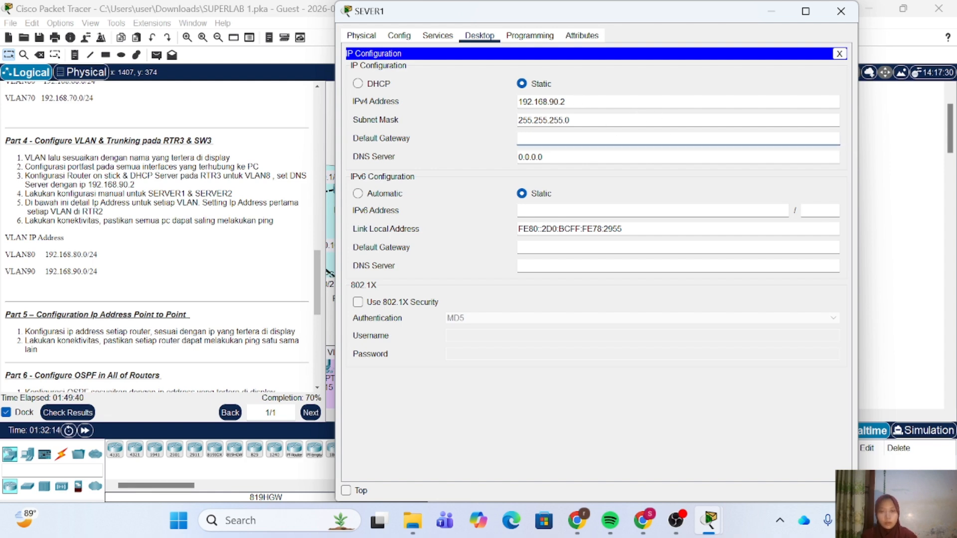
{"action": "left_click_drag", "start_coordinate": [518, 102], "coordinate": [568, 103]}
{"action": "key", "text": "ctrl+c"}
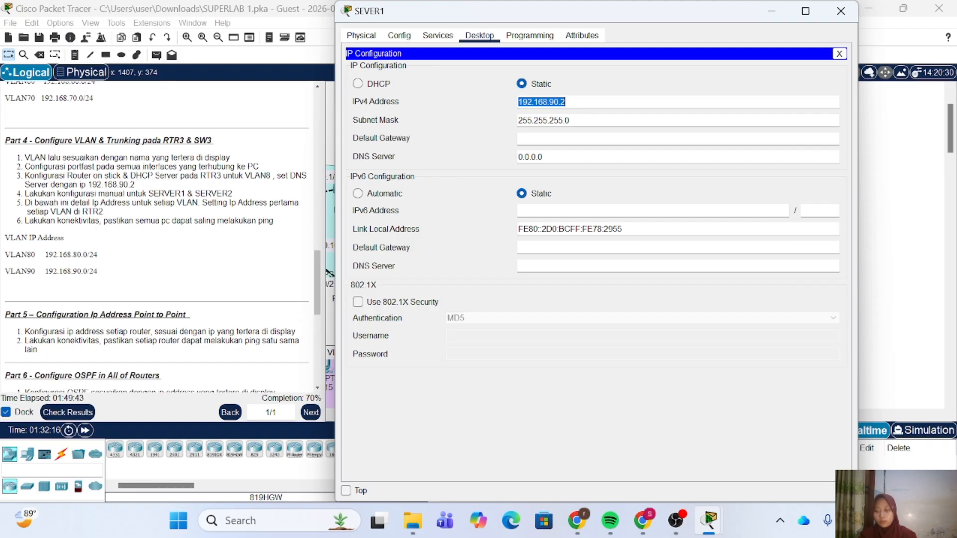
{"action": "left_click", "coordinate": [537, 140]}
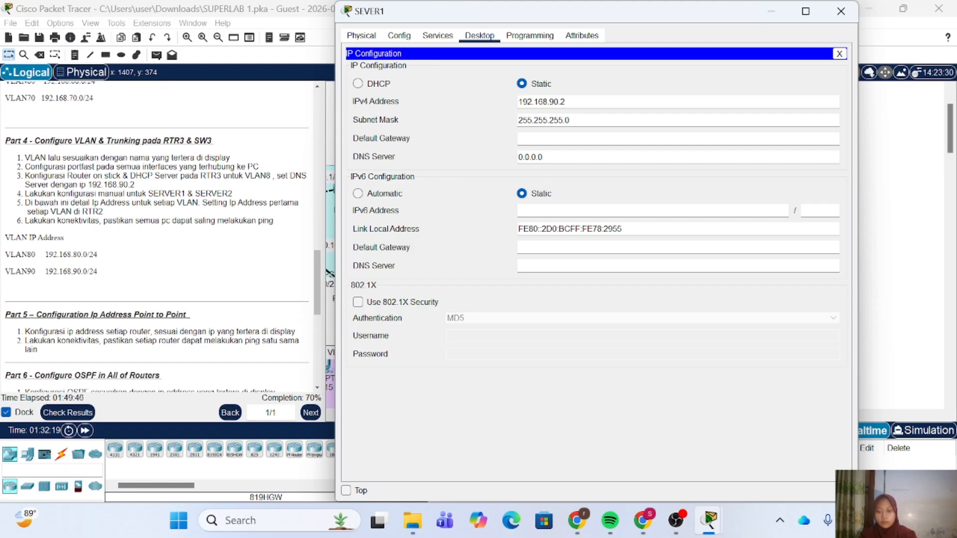
{"action": "key", "text": "ctrl+v"}
{"action": "key", "text": "BackSpace"}
{"action": "key", "text": "BackSpace"}
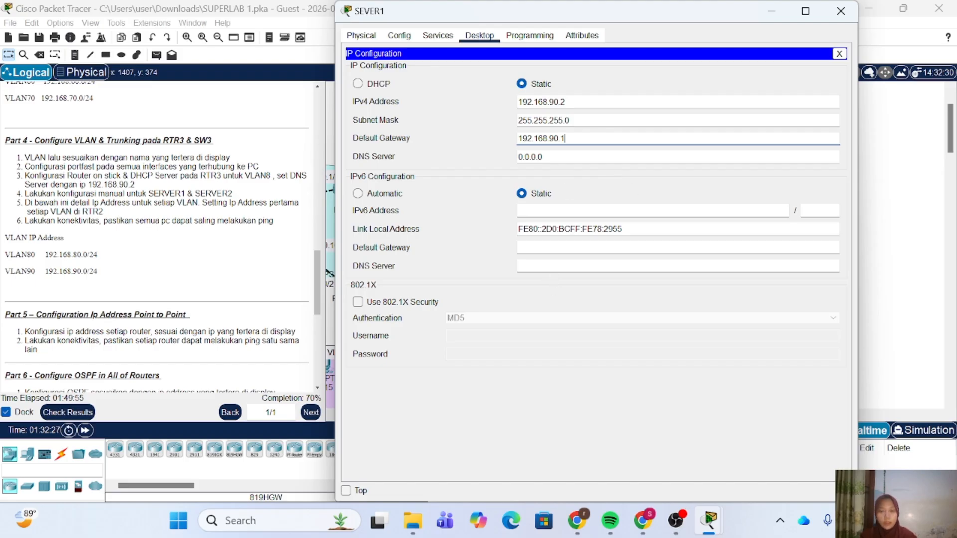
Step: Set SEVER1's IPv4 DNS server to 192.168.90.2 and close its configuration window
{"action": "left_click", "coordinate": [543, 157]}
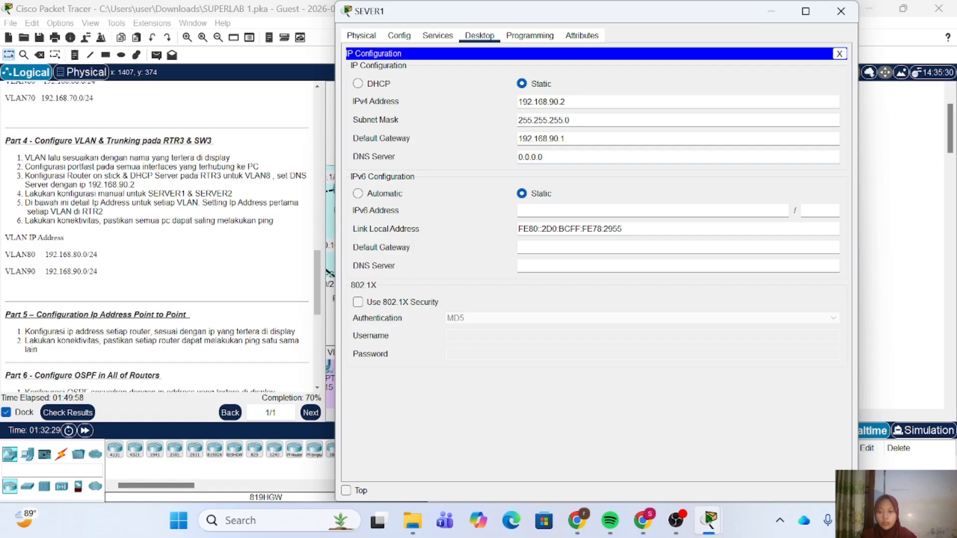
{"action": "key", "text": "ctrl+a"}
{"action": "key", "text": "BackSpace"}
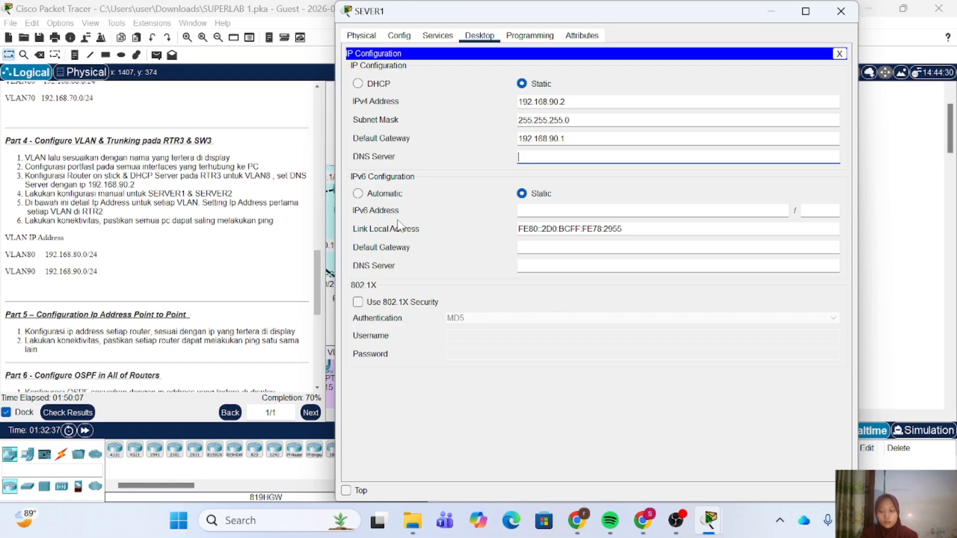
{"action": "key", "text": "ctrl+v"}
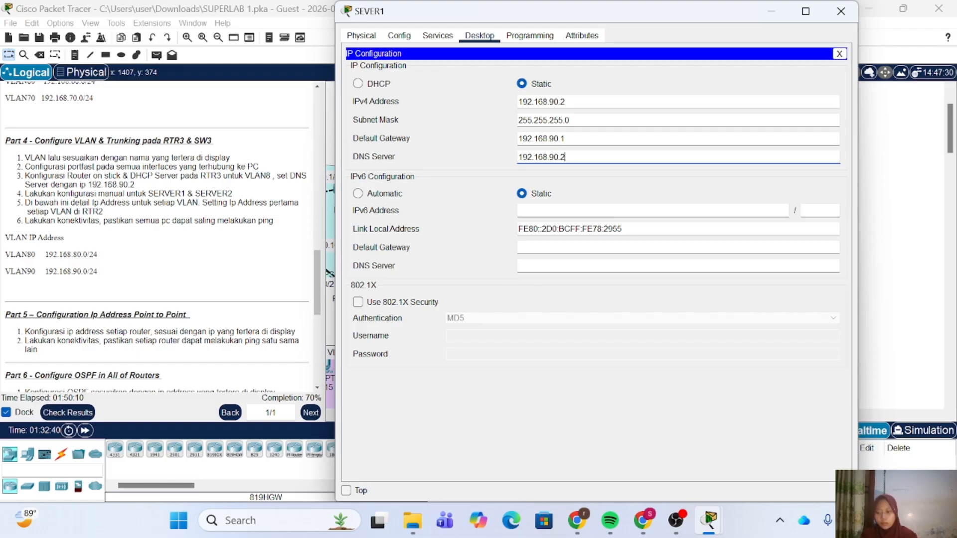
{"action": "left_click", "coordinate": [839, 20]}
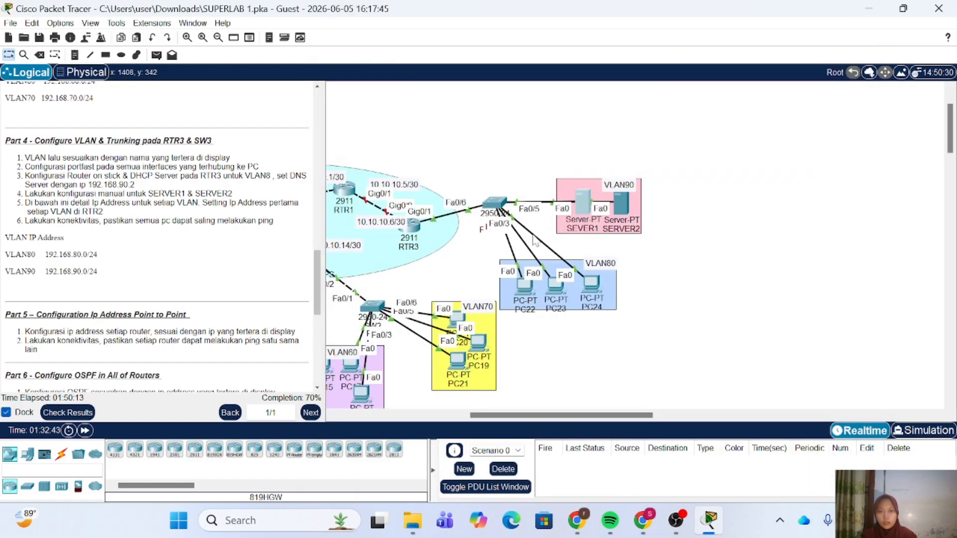
Step: Give SERVER2 in VLAN90 the static IPv4 address 192.168.90.3 with subnet mask 255.255.255.0
{"action": "left_click", "coordinate": [622, 207]}
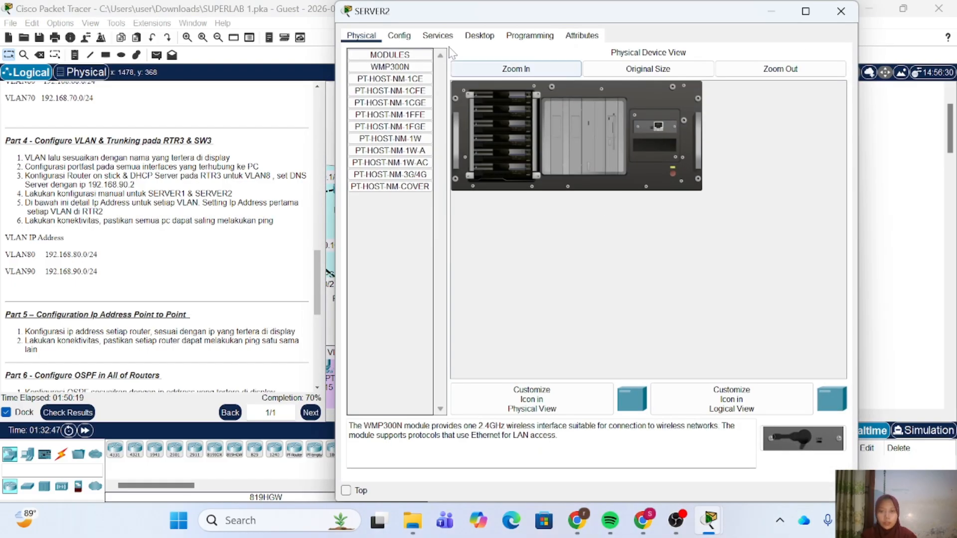
{"action": "left_click", "coordinate": [479, 35]}
{"action": "left_click", "coordinate": [396, 77]}
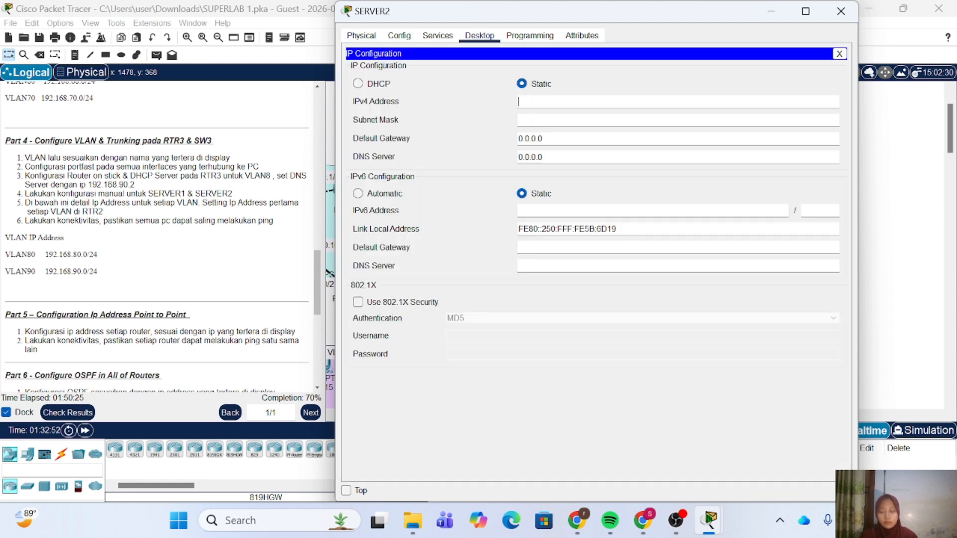
{"action": "type", "text": "192.168.90.3"}
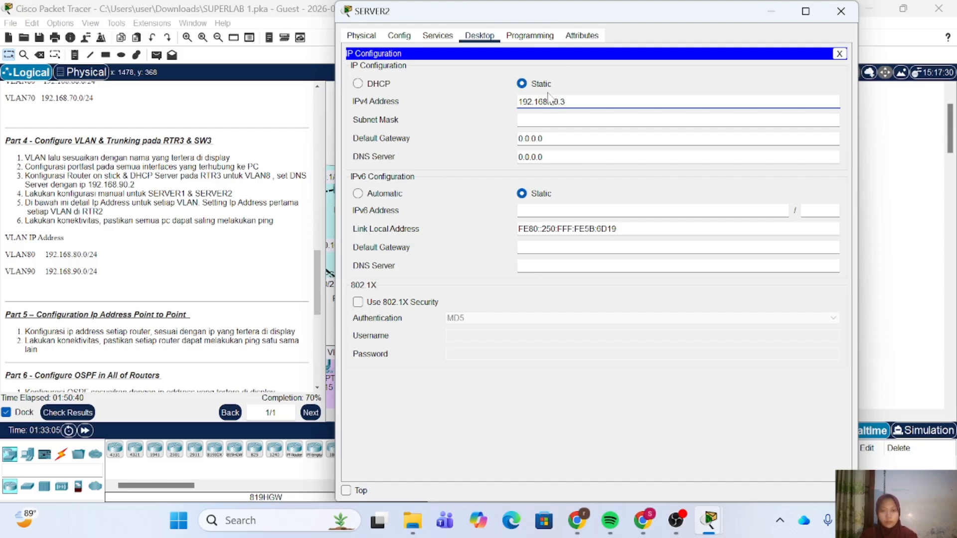
{"action": "left_click", "coordinate": [543, 120]}
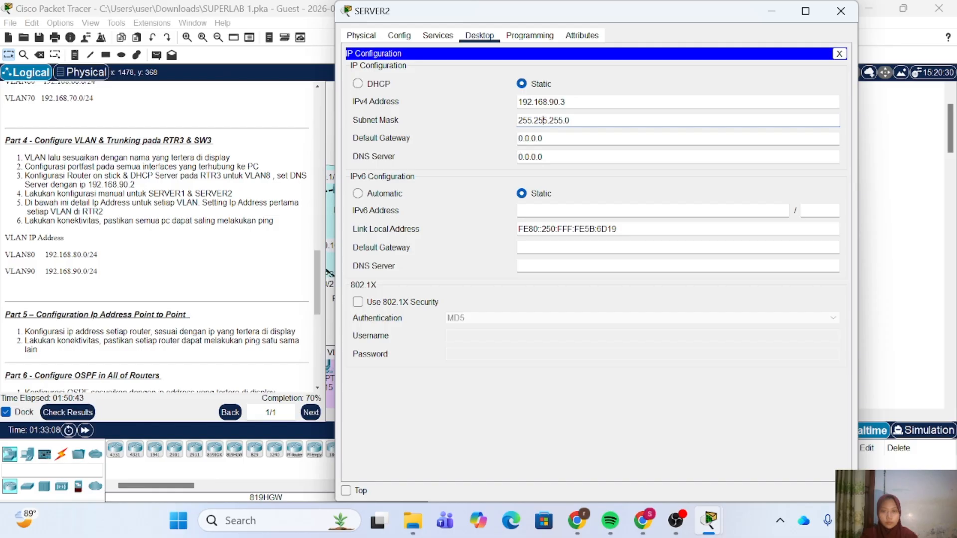
Step: Set SERVER2's IPv4 default gateway to 192.168.90.1 and DNS server to 192.168.90.2, and close its configuration window
{"action": "key", "text": "Tab"}
{"action": "key", "text": "BackSpace"}
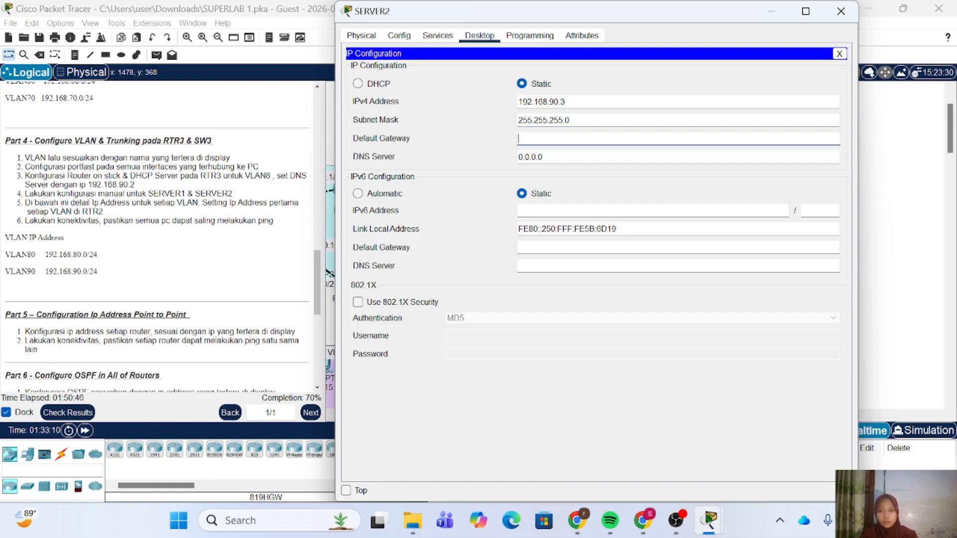
{"action": "type", "text": "192."}
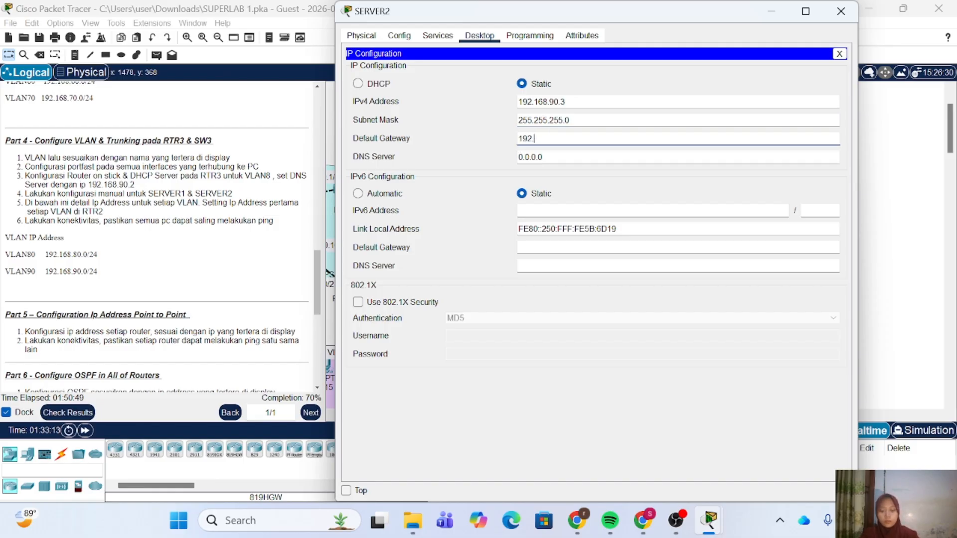
{"action": "type", "text": "168.90.1"}
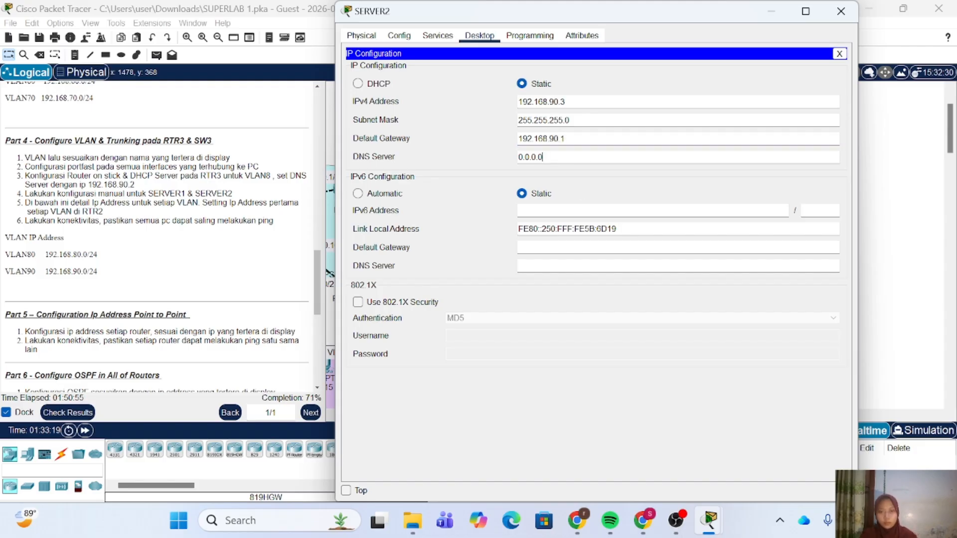
{"action": "key", "text": "Tab"}
{"action": "key", "text": "BackSpace"}
{"action": "key", "text": "ctrl+v"}
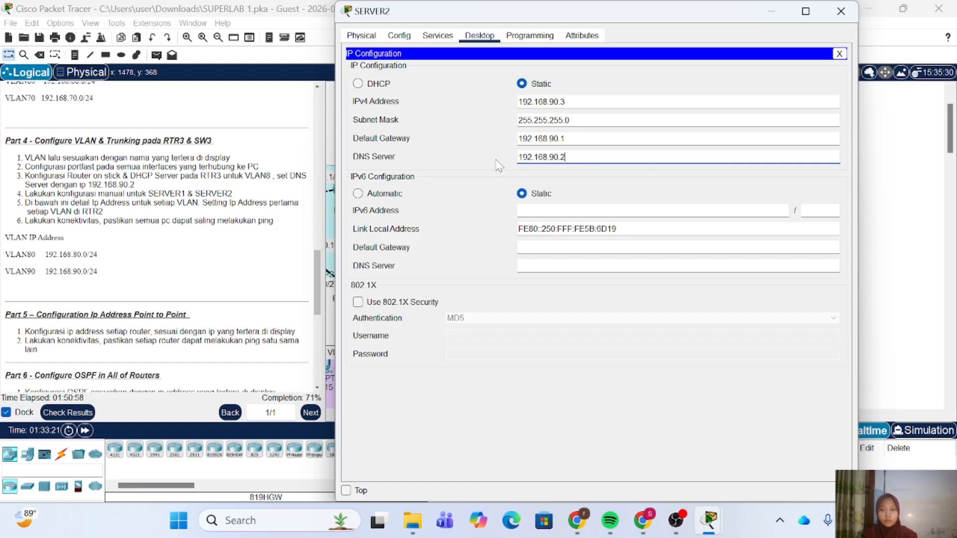
{"action": "left_click", "coordinate": [843, 14]}
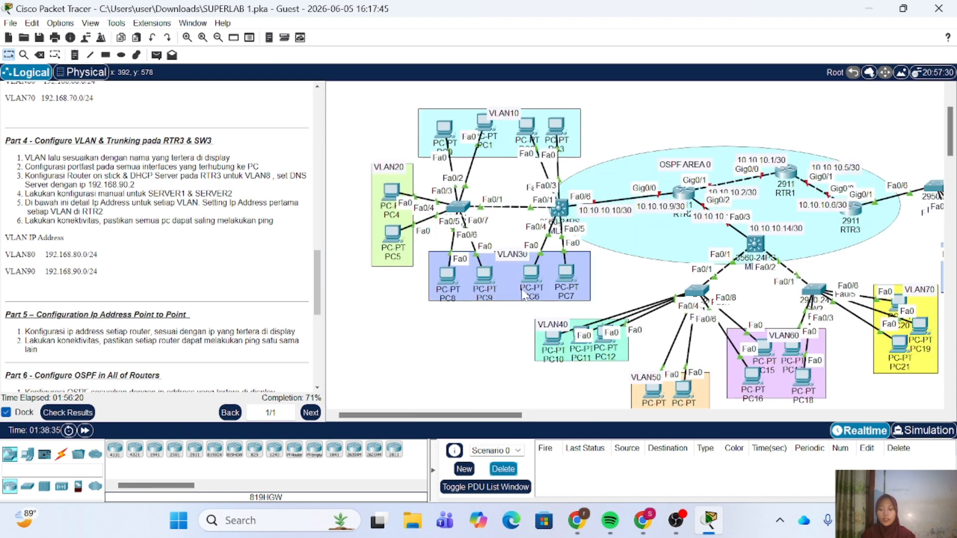
Step: Open RTR3's command line, enter privileged mode with the enable password and start global configuration mode
{"action": "scroll", "coordinate": [165, 276], "scroll_direction": "down", "scroll_amount": 5}
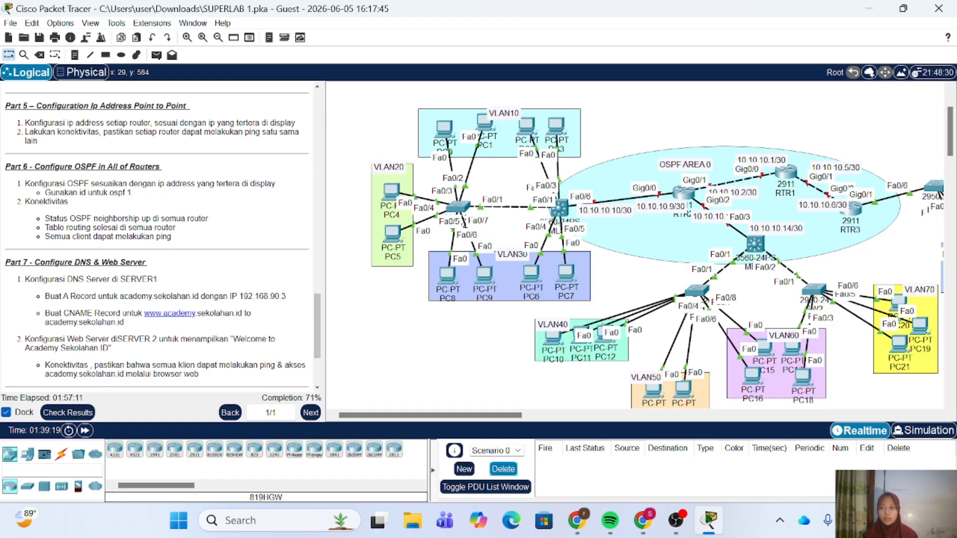
{"action": "scroll", "coordinate": [159, 239], "scroll_direction": "up", "scroll_amount": 1}
{"action": "scroll", "coordinate": [557, 223], "scroll_direction": "right", "scroll_amount": 5}
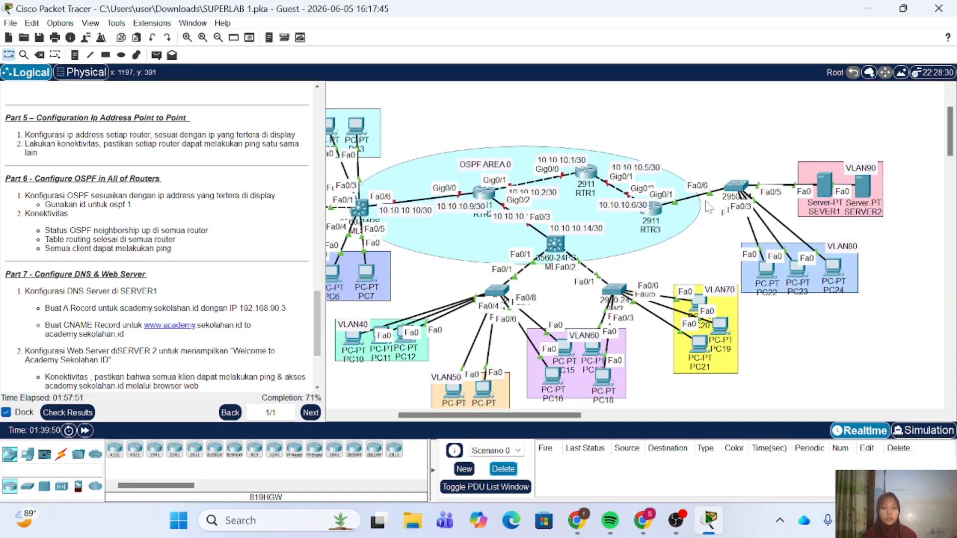
{"action": "mouse_move", "coordinate": [658, 213]}
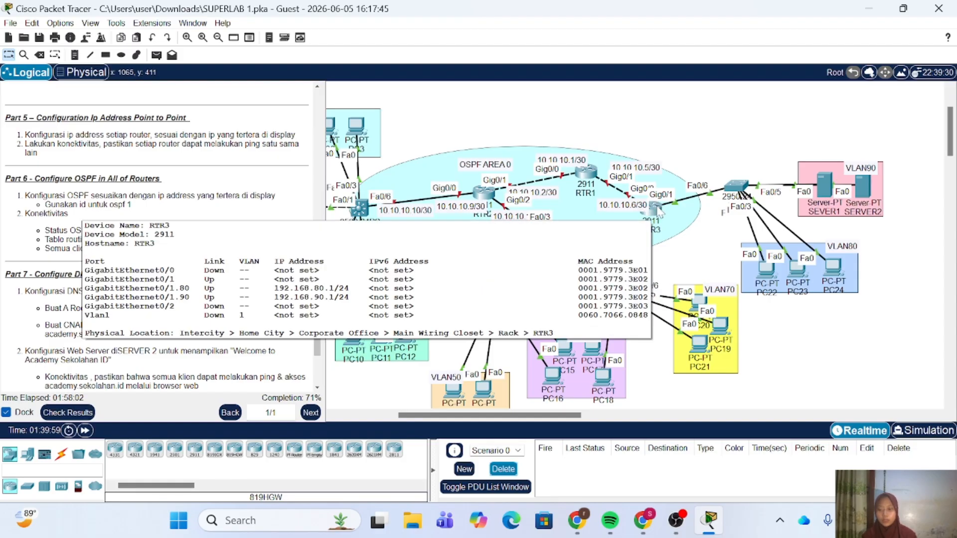
{"action": "scroll", "coordinate": [660, 215], "scroll_direction": "left", "scroll_amount": 1}
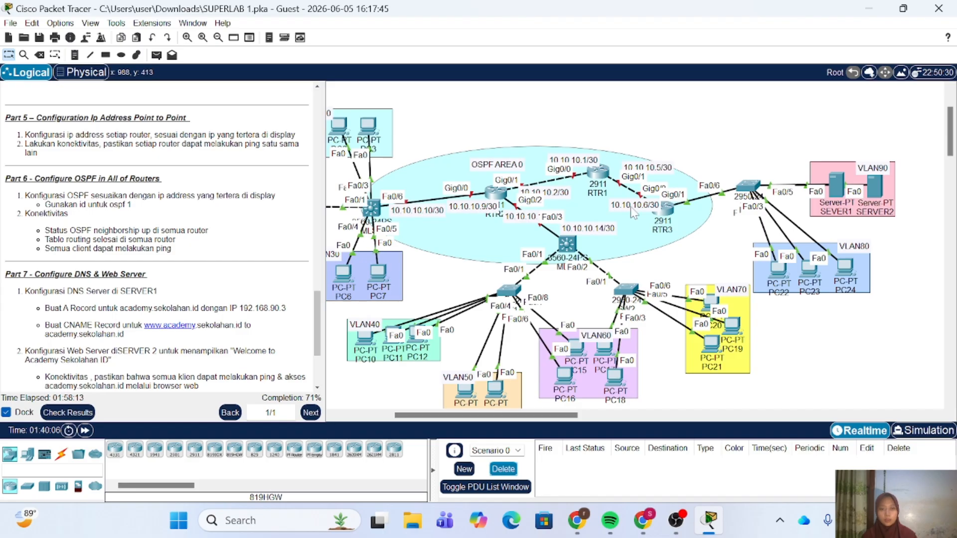
{"action": "left_click", "coordinate": [668, 209]}
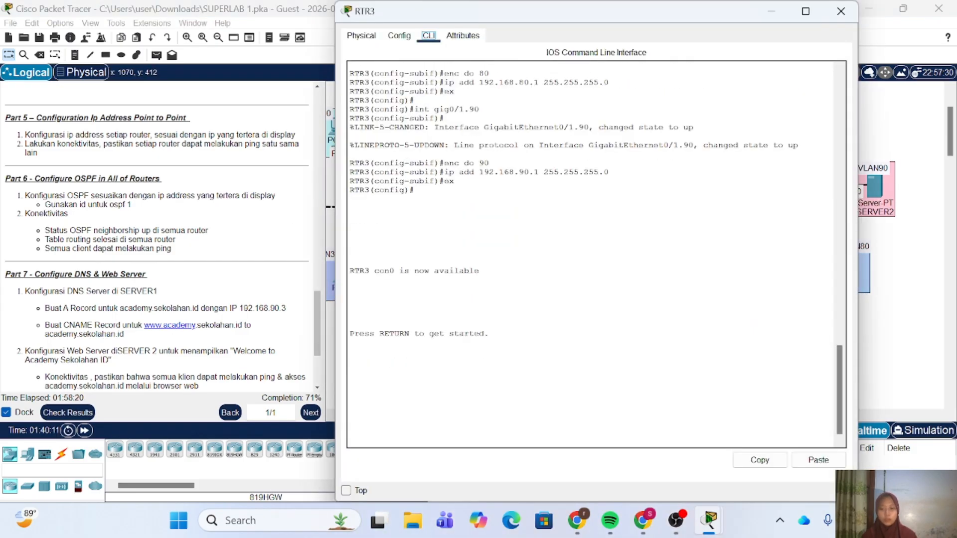
{"action": "key", "text": "Return"}
{"action": "type", "text": "en"}
{"action": "key", "text": "Return"}
{"action": "key", "text": "Return"}
{"action": "type", "text": "conf t"}
{"action": "key", "text": "Return"}
Step: Assign 10.10.10.6 with mask 255.255.255.252 to RTR3's gig0/0, enable the interface and close the RTR3 window
{"action": "type", "text": "int"}
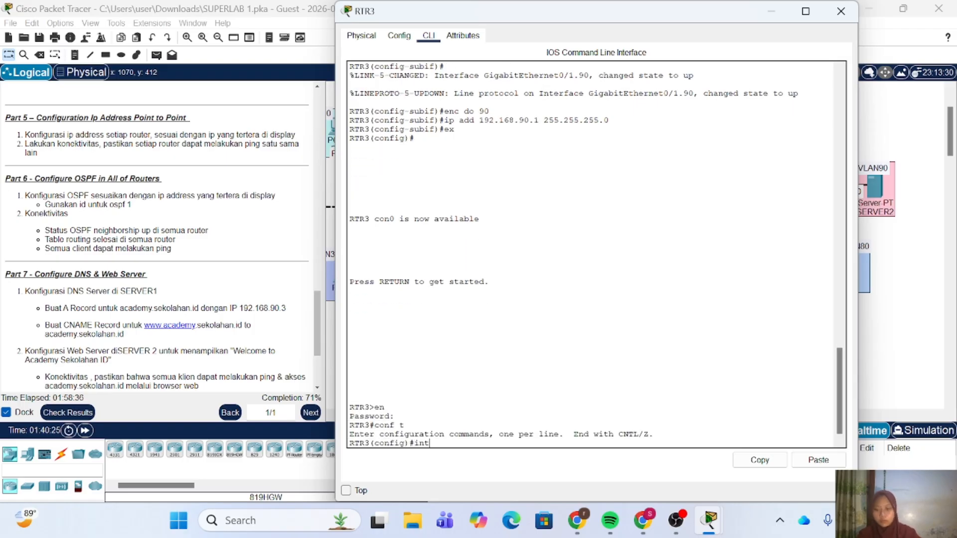
{"action": "type", "text": " gig0/0"}
{"action": "key", "text": "Return"}
{"action": "type", "text": "ip add 10.10.10.6"}
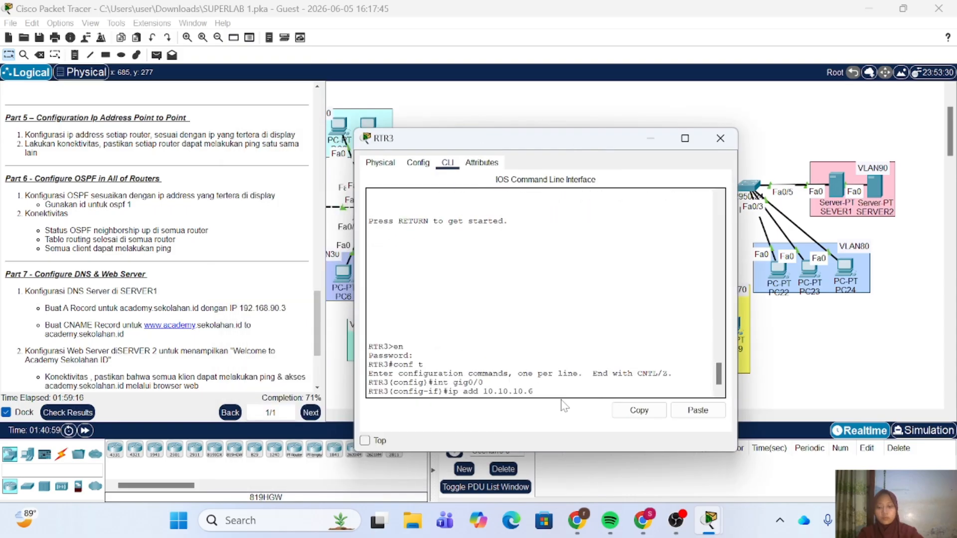
{"action": "type", "text": "255.255.255.25"}
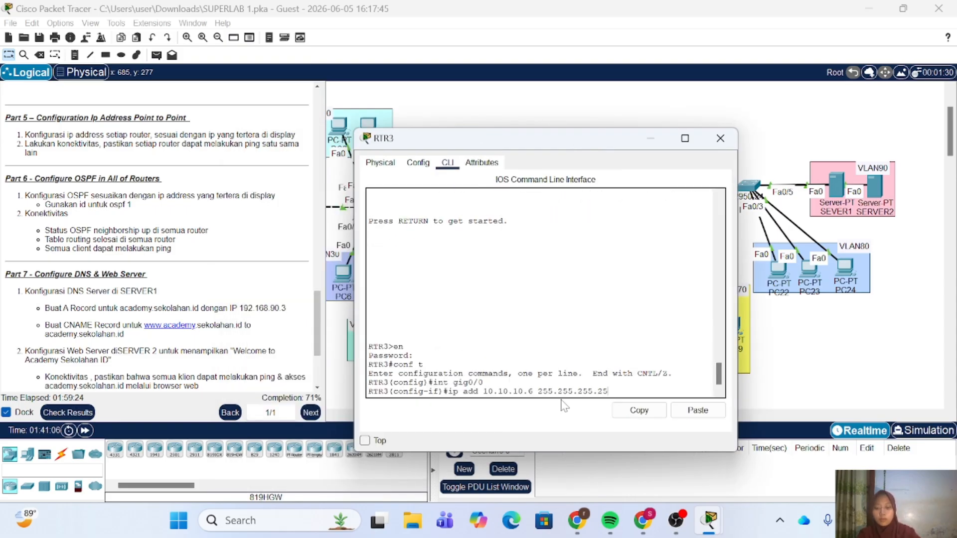
{"action": "type", "text": "2"}
{"action": "key", "text": "Return"}
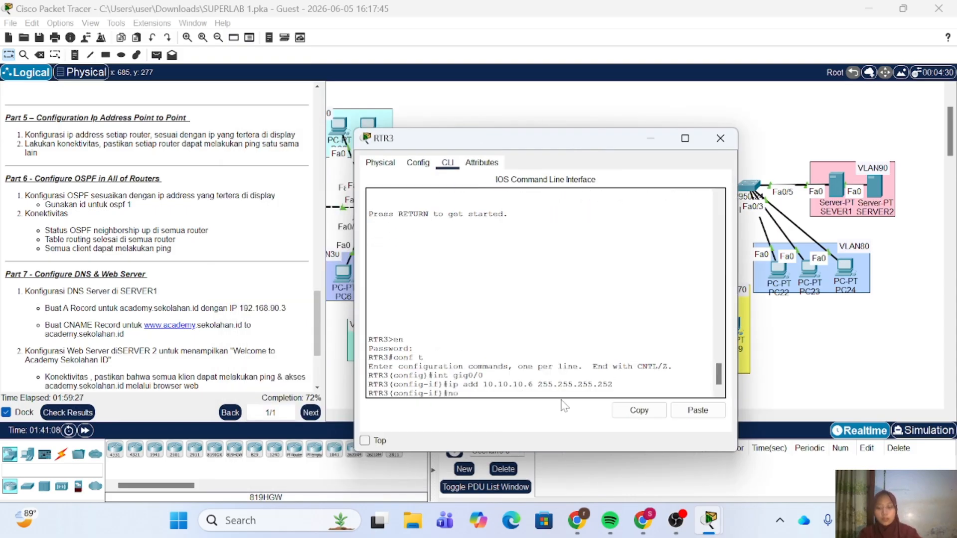
{"action": "type", "text": "no sh"}
{"action": "key", "text": "Return"}
{"action": "key", "text": "Return"}
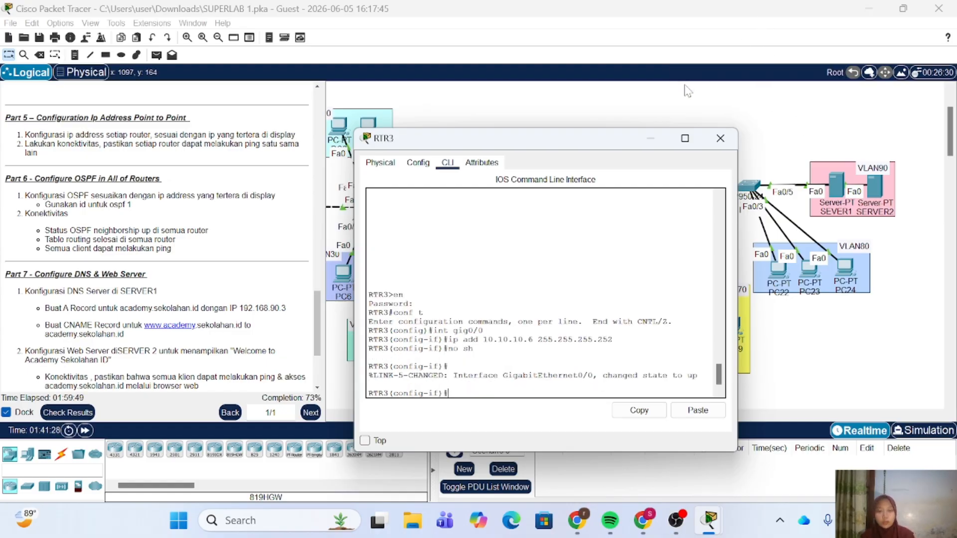
{"action": "left_click", "coordinate": [724, 145]}
Step: In RTR1's configuration mode, assign 10.10.10.5 with mask 255.255.255.252 to gig 0/1 and enable the interface
{"action": "scroll", "coordinate": [465, 222], "scroll_direction": "left", "scroll_amount": 1}
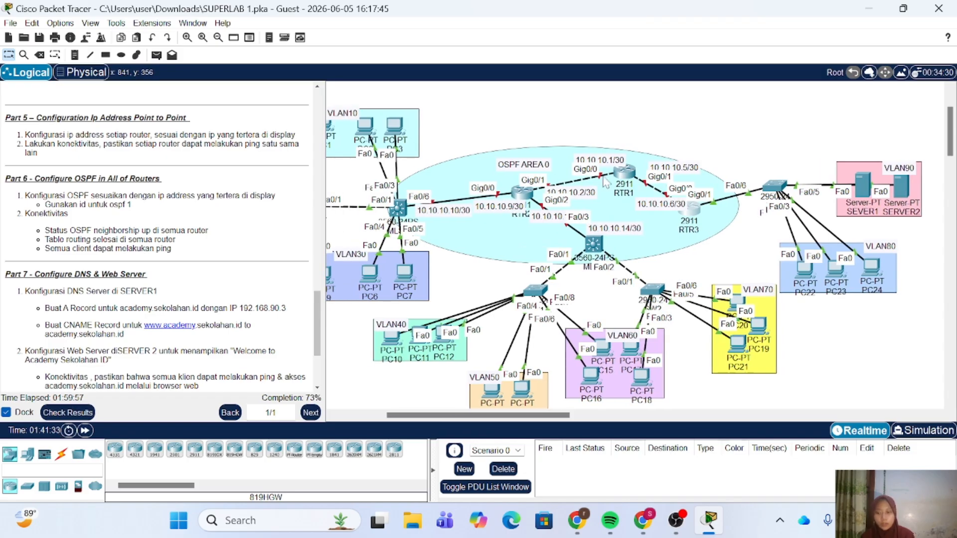
{"action": "left_click", "coordinate": [630, 169]}
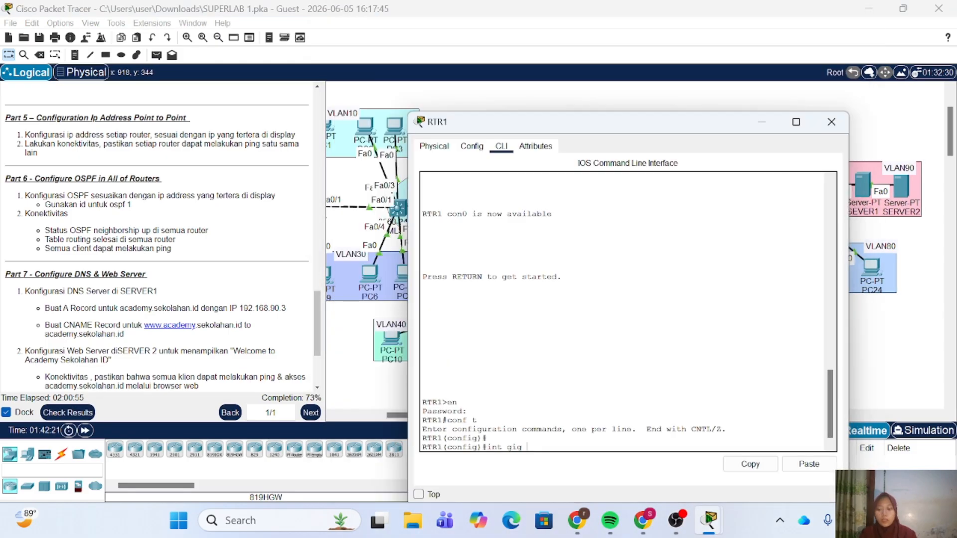
{"action": "type", "text": "ip add"}
{"action": "left_click_drag", "start_coordinate": [628, 122], "coordinate": [546, 112]}
{"action": "type", "text": "10"}
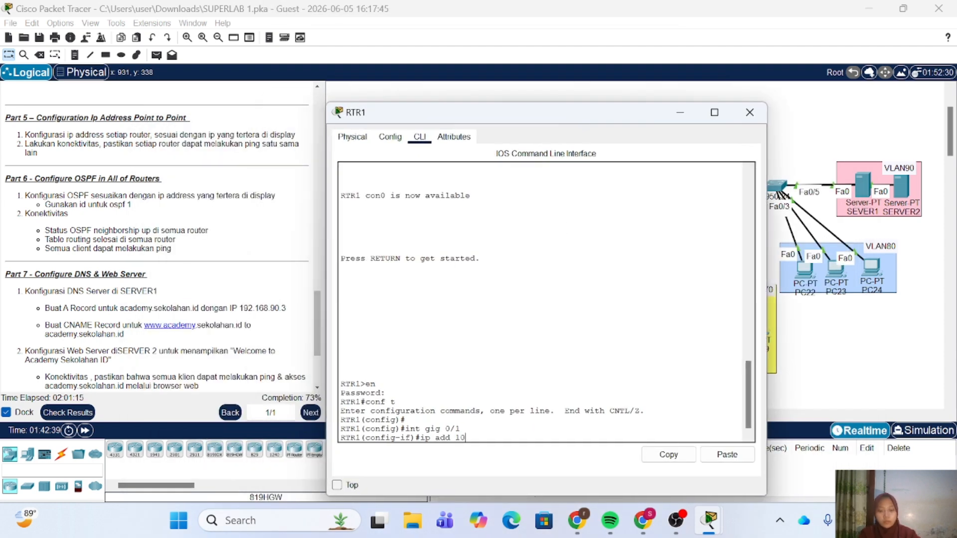
{"action": "type", "text": ".10.10.5 255.255.255.252"}
{"action": "key", "text": "Return"}
{"action": "type", "text": "no sh"}
{"action": "key", "text": "Return"}
Step: Assign 10.10.10.1 with mask 255.255.255.252 to RTR1's gig0/0, enable the interface and close the RTR1 window
{"action": "type", "text": "int gig0/0"}
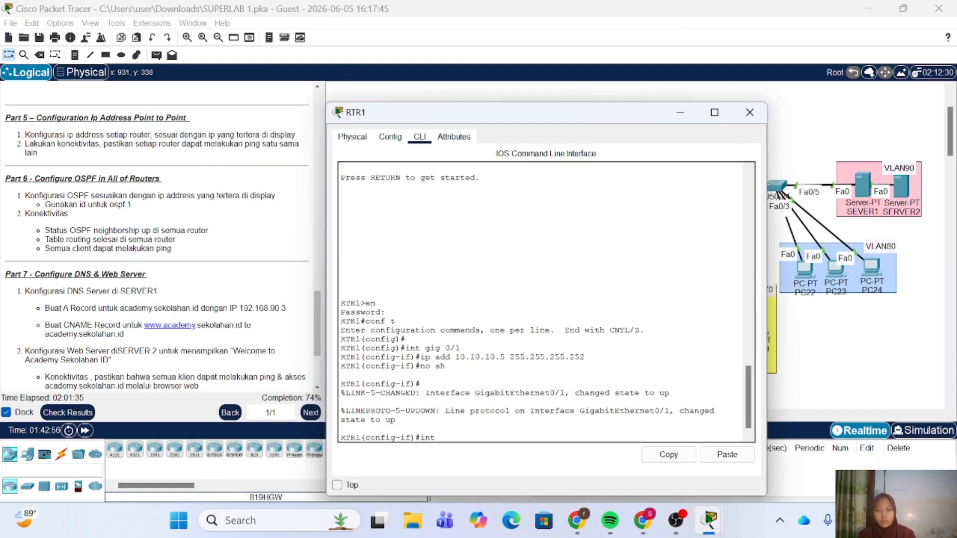
{"action": "key", "text": "Return"}
{"action": "type", "text": "ip add 10"}
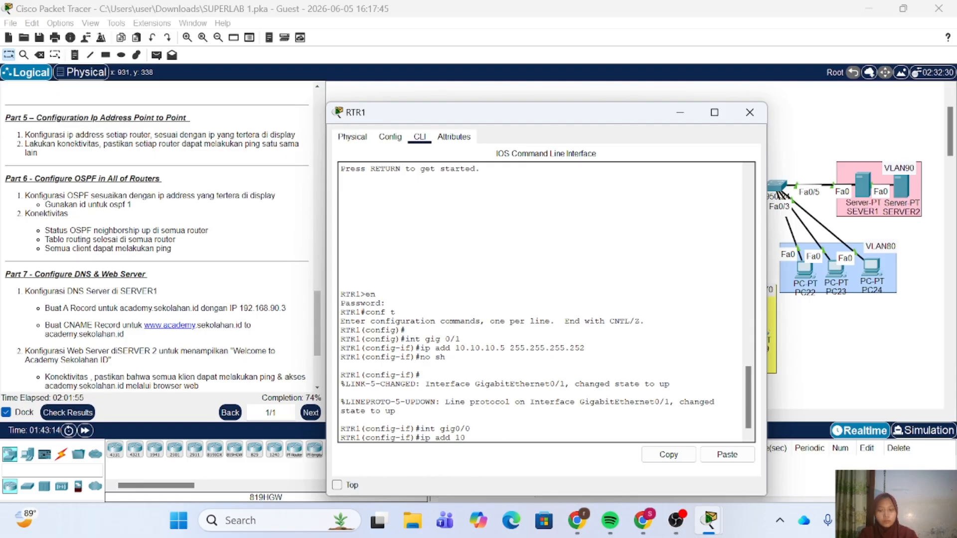
{"action": "type", "text": ".10.10.1 255.255.255.252"}
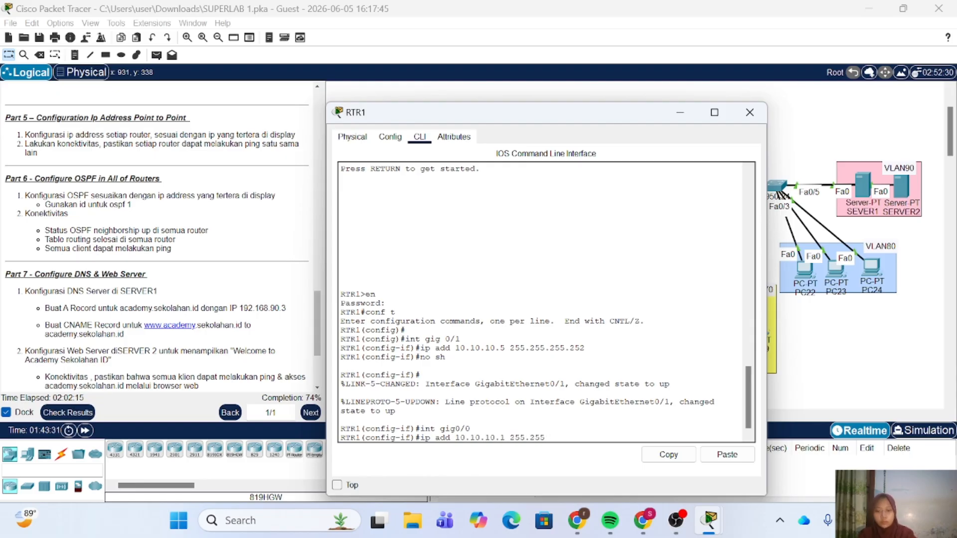
{"action": "key", "text": "Return"}
{"action": "type", "text": "no sh"}
{"action": "key", "text": "Return"}
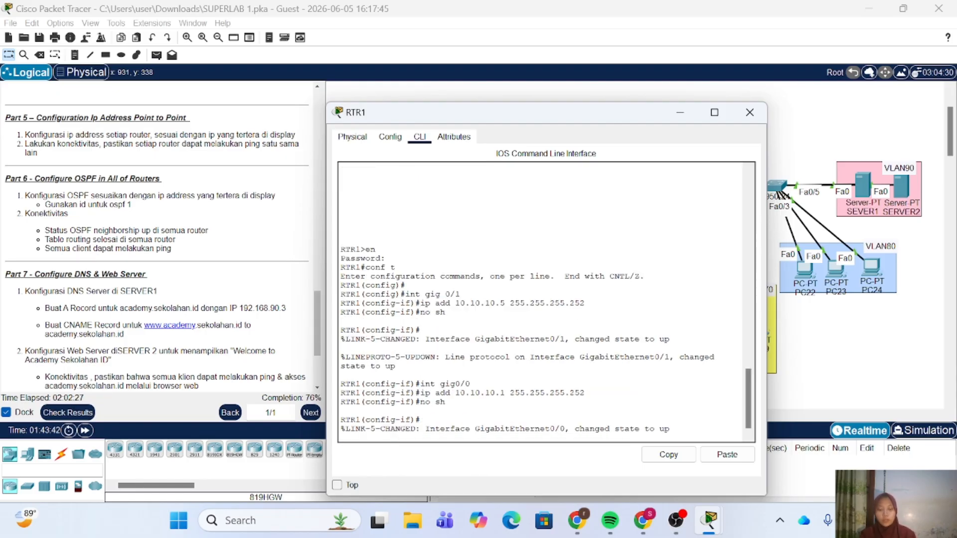
{"action": "key", "text": "Return"}
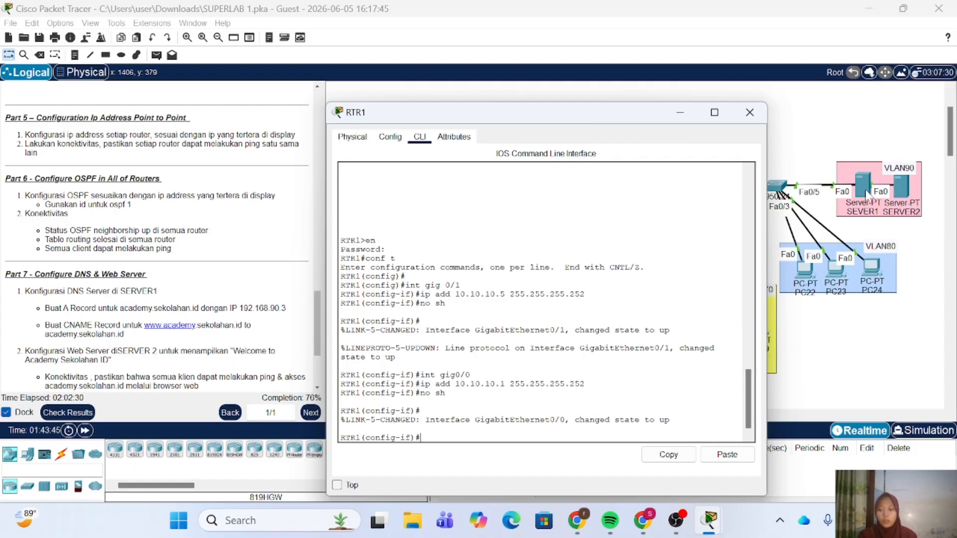
{"action": "left_click", "coordinate": [750, 112]}
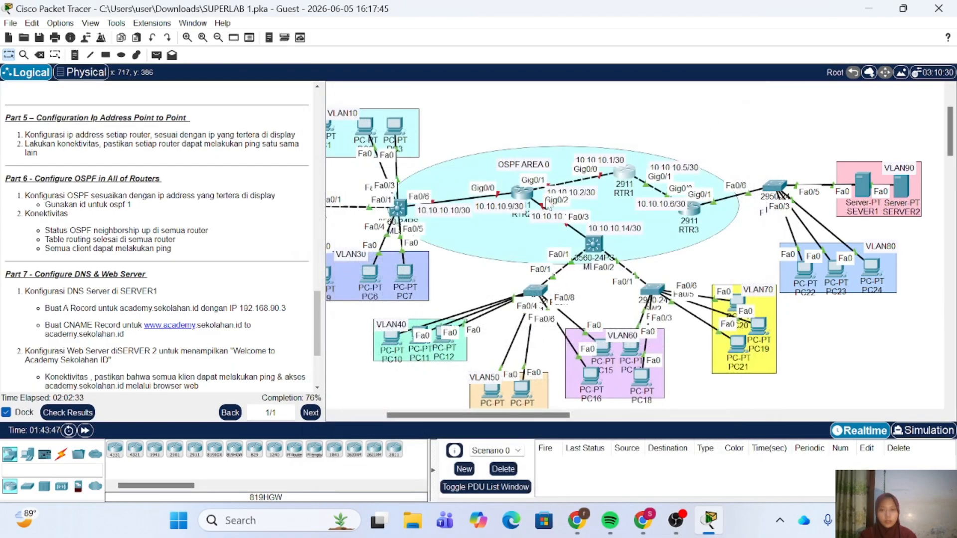
Step: Open RTR2's command line, enter privileged mode with the enable password and start global configuration mode
{"action": "left_click", "coordinate": [524, 195]}
{"action": "key", "text": "Return"}
{"action": "type", "text": "en"}
{"action": "key", "text": "Return"}
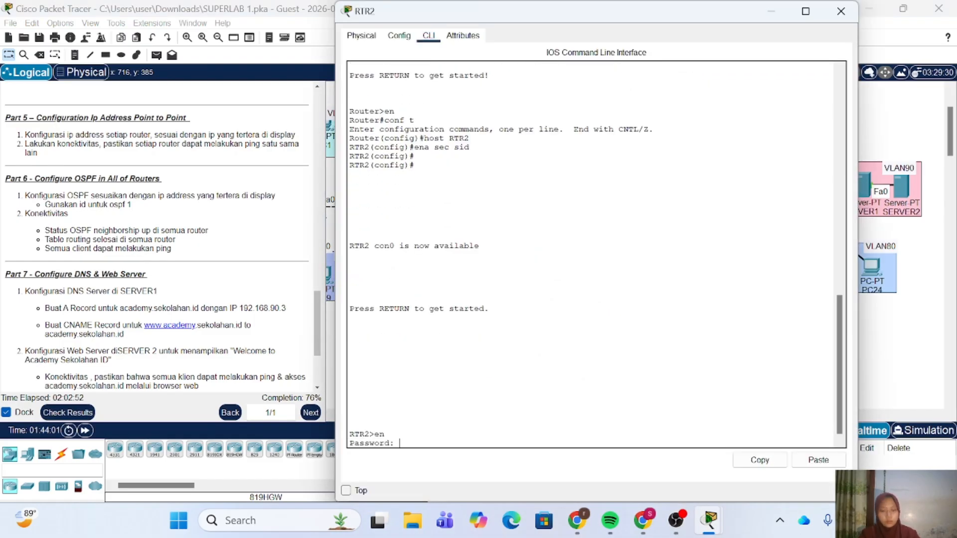
{"action": "type", "text": "sid"}
{"action": "key", "text": "Return"}
{"action": "type", "text": "conf t"}
{"action": "key", "text": "Return"}
Step: Assign 10.10.10.9 with mask 255.255.255.252 to RTR2's gig0/0, enable it and exit interface configuration
{"action": "type", "text": "int gig0/0"}
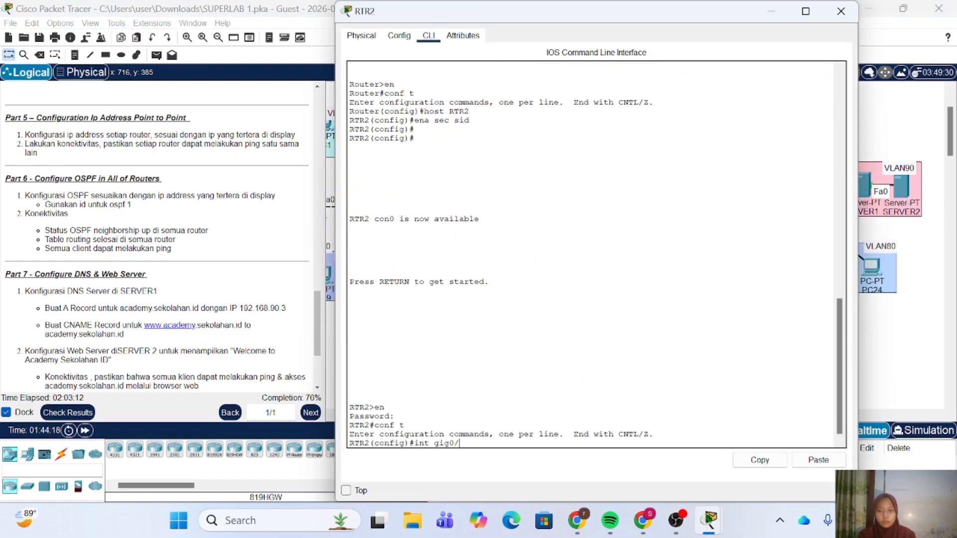
{"action": "key", "text": "Return"}
{"action": "type", "text": "ip add 10.10.10.9 255.255.255.252"}
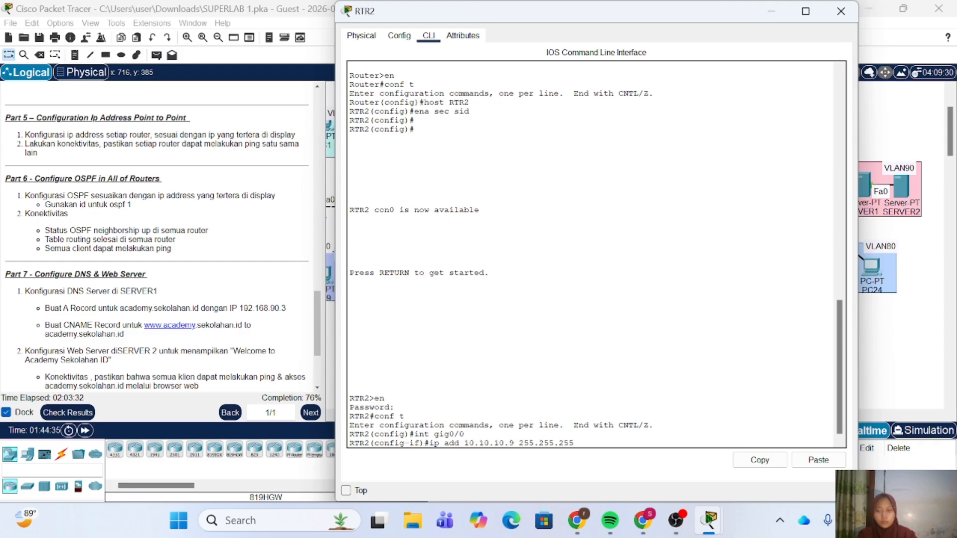
{"action": "key", "text": "Return"}
{"action": "type", "text": "no sh"}
{"action": "key", "text": "Return"}
{"action": "type", "text": "ex"}
{"action": "key", "text": "Return"}
Step: Assign 10.10.10.2 with mask 255.255.255.252 to RTR2's gig0/1, enable it and exit interface configuration
{"action": "type", "text": "int gig0/1"}
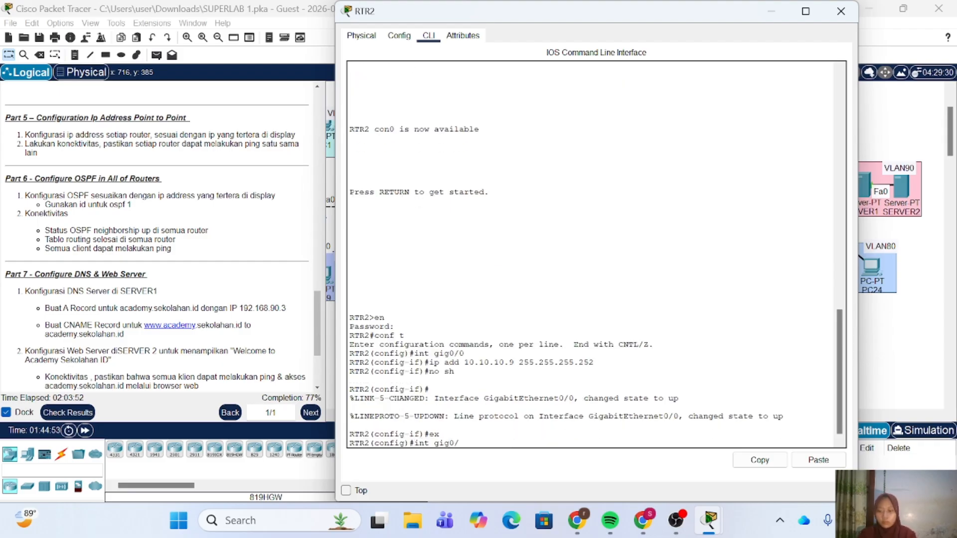
{"action": "key", "text": "Return"}
{"action": "type", "text": "ip add 10.10.10.2 255.255.255.252"}
{"action": "key", "text": "Return"}
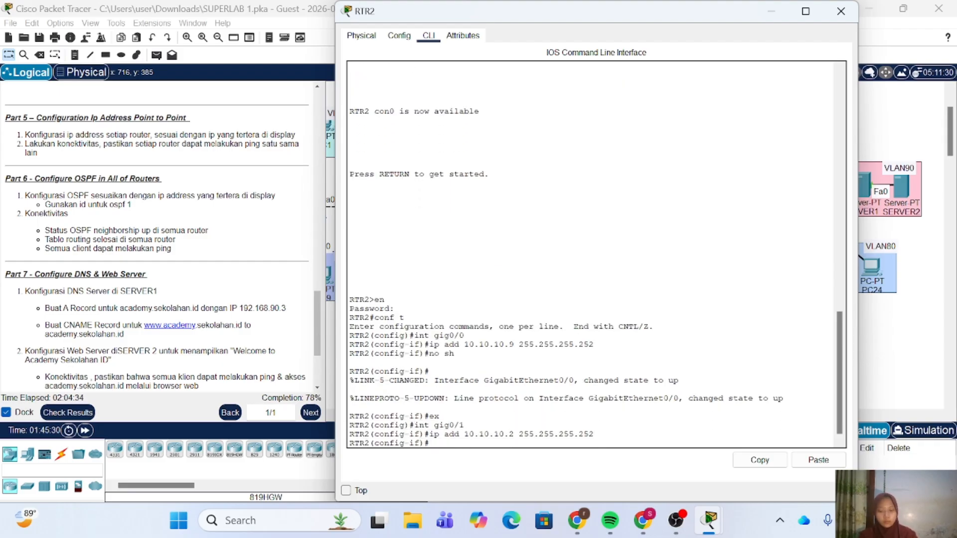
{"action": "type", "text": "no sh"}
{"action": "key", "text": "Return"}
{"action": "type", "text": "ex"}
{"action": "key", "text": "Return"}
Step: Assign 10.10.10.13 with mask 255.255.255.252 to RTR2's gig0/2, enable the interface and close the RTR2 window
{"action": "type", "text": "int gig0/2"}
{"action": "key", "text": "Return"}
{"action": "type", "text": "ip"}
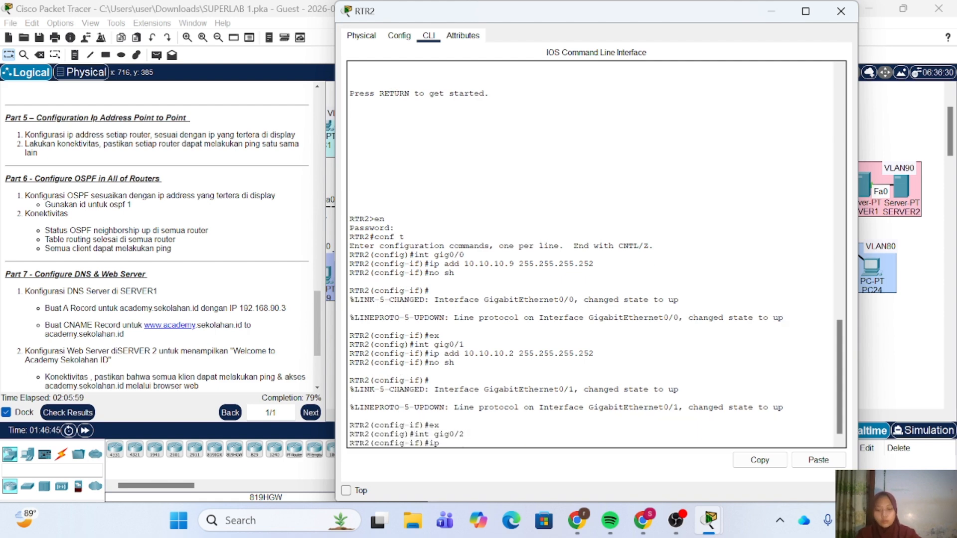
{"action": "type", "text": " add 10.10.10.13 255.255.255.252"}
{"action": "key", "text": "Return"}
{"action": "type", "text": "no sh"}
{"action": "key", "text": "Return"}
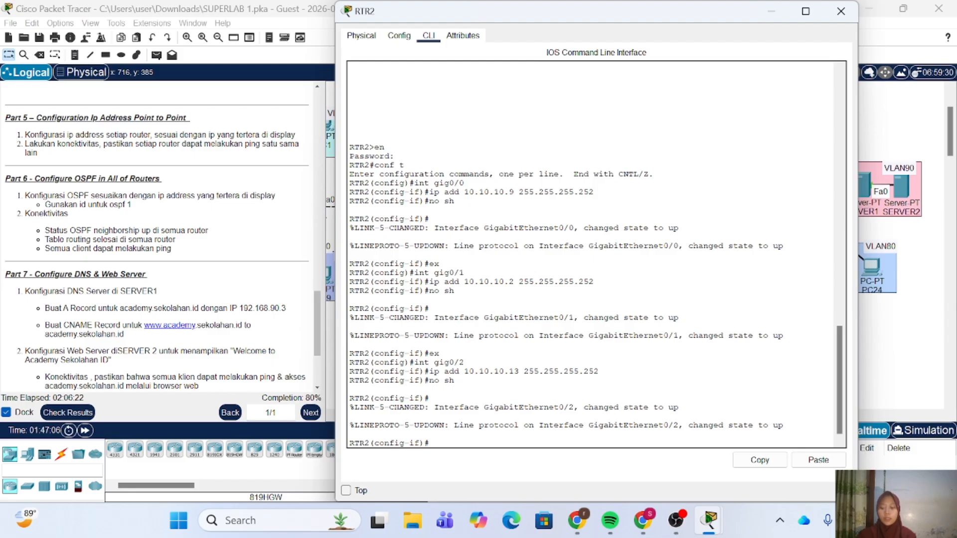
{"action": "left_click", "coordinate": [841, 11]}
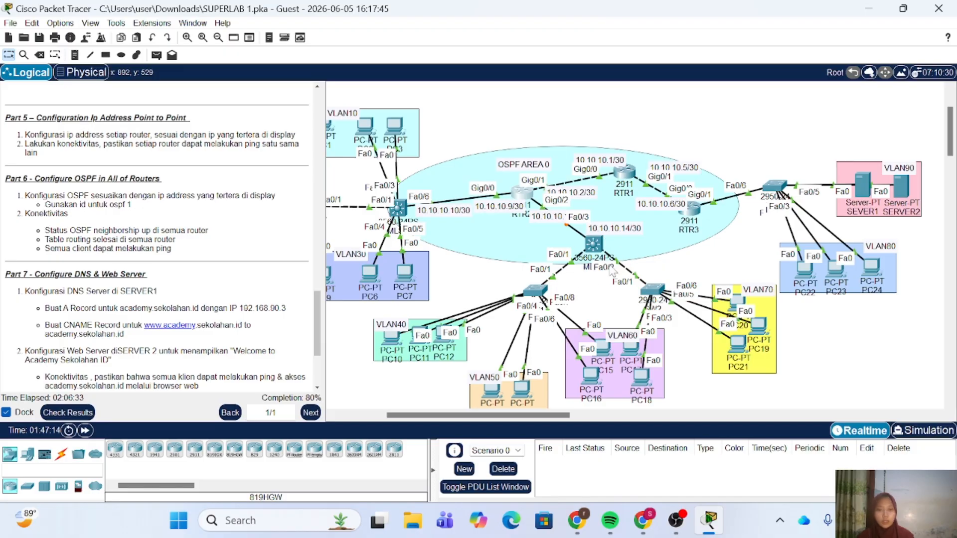
Step: In the command line of MLS1 below RTR2, turn fa0/3 into a routed port by disabling switchport mode
{"action": "left_click", "coordinate": [594, 243]}
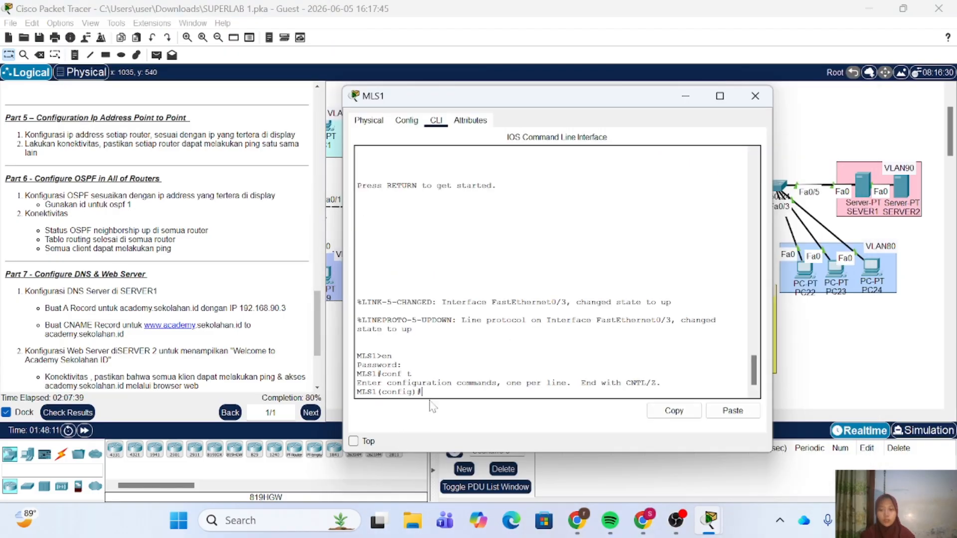
{"action": "type", "text": "int fa0/3"}
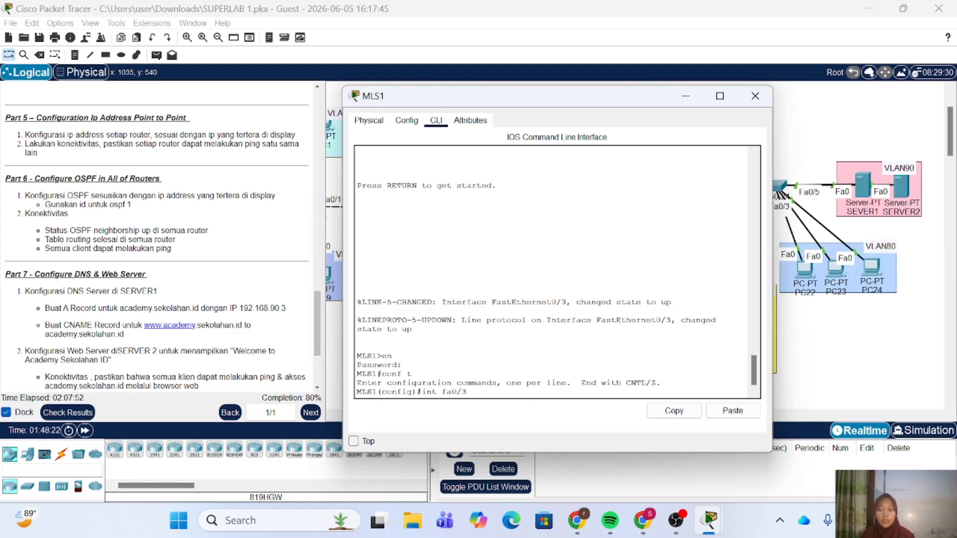
{"action": "key", "text": "Return"}
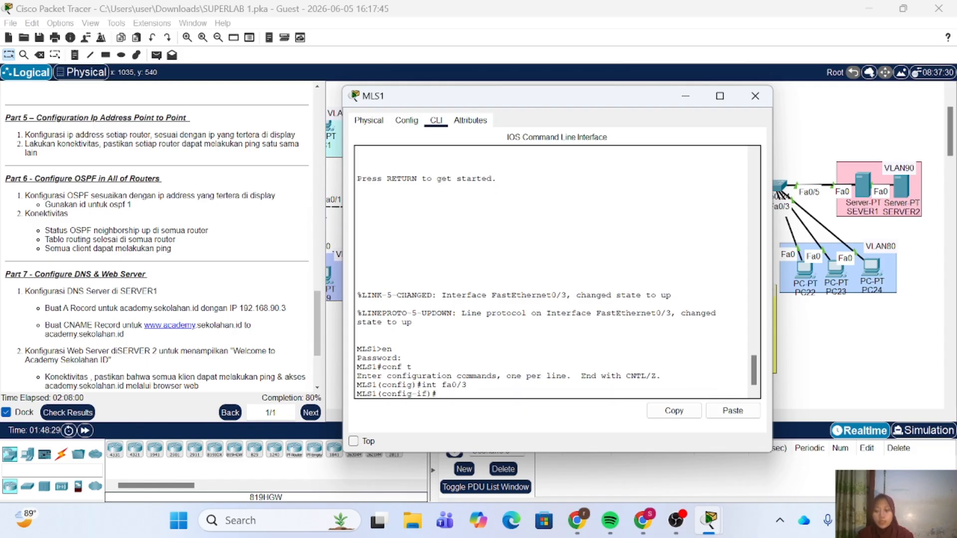
{"action": "type", "text": "no sw"}
{"action": "key", "text": "Return"}
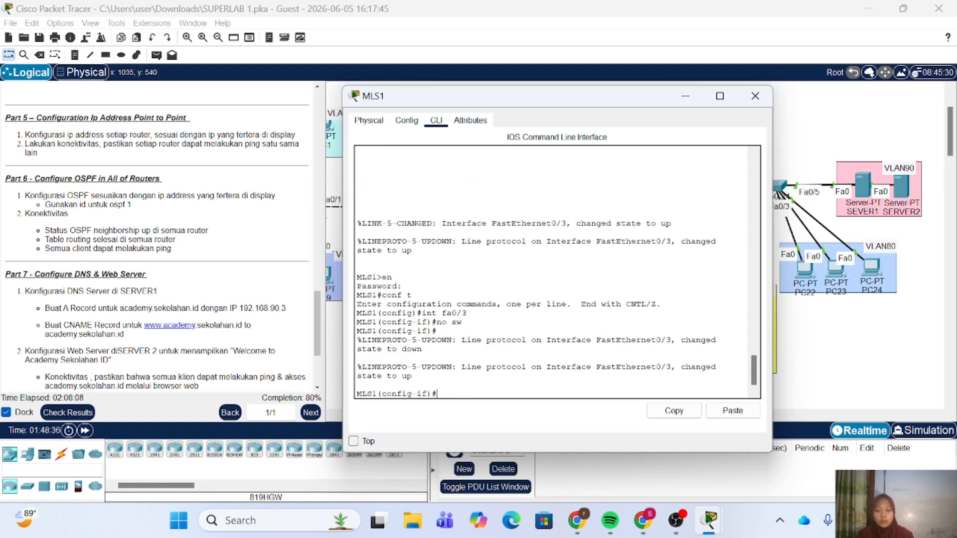
Step: Assign 10.10.10.14 with mask 255.255.255.252 to MLS1's fa0/3, enable the interface and close the MLS1 window
{"action": "type", "text": "ip add "}
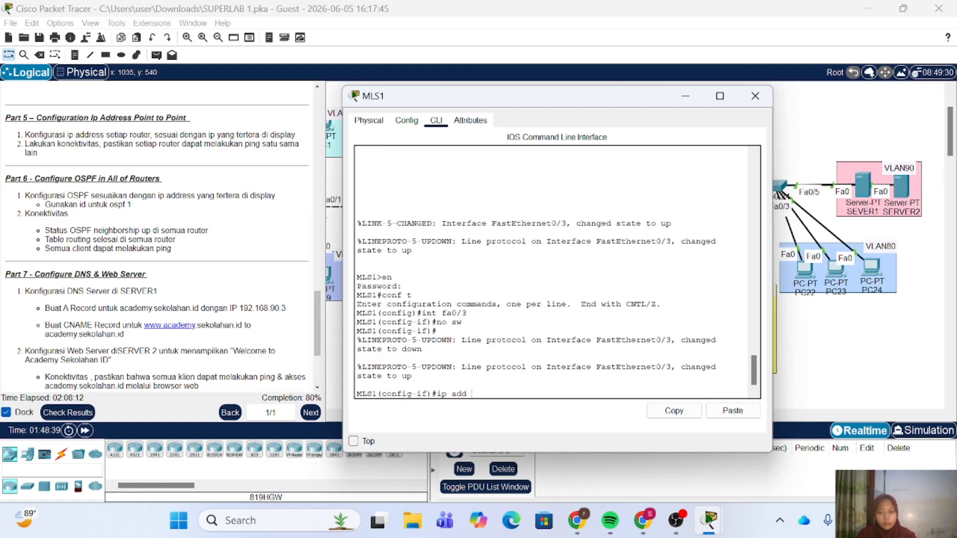
{"action": "type", "text": "10.10.10."}
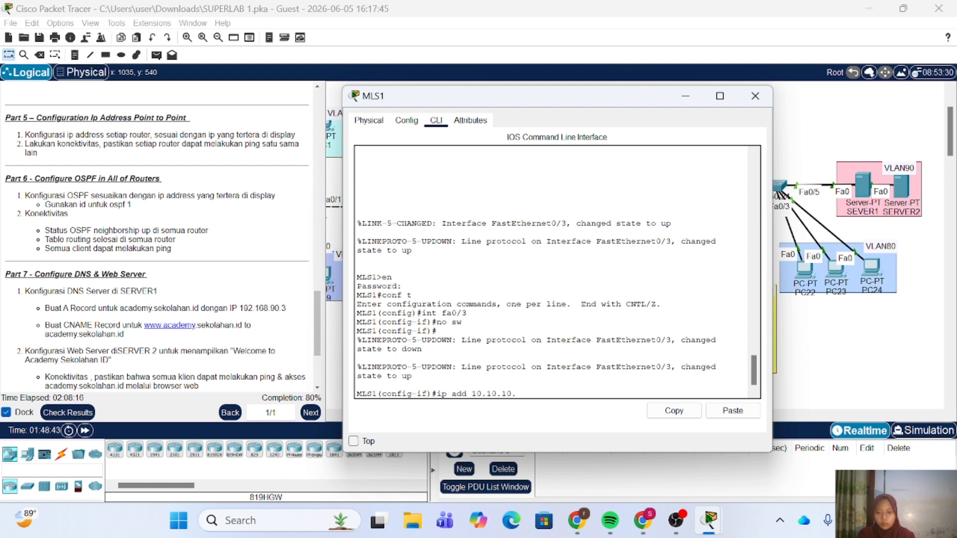
{"action": "type", "text": "13"}
{"action": "key", "text": "BackSpace"}
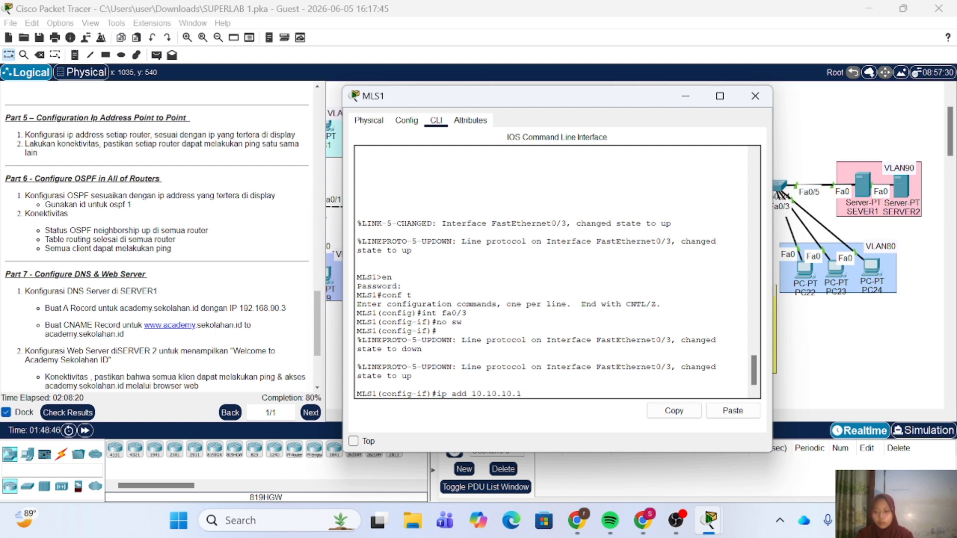
{"action": "type", "text": "4 255.255.255"}
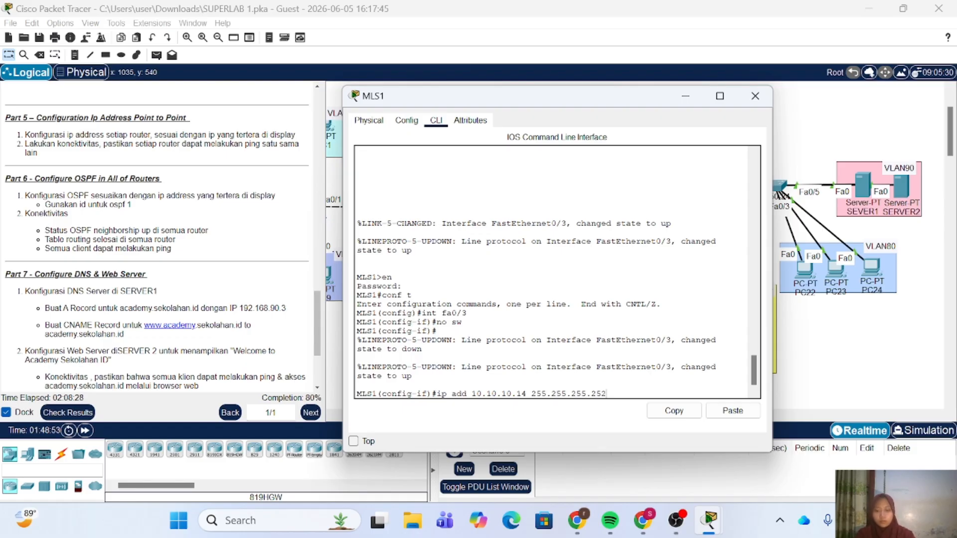
{"action": "type", "text": ".252"}
{"action": "key", "text": "Return"}
{"action": "type", "text": "no sh"}
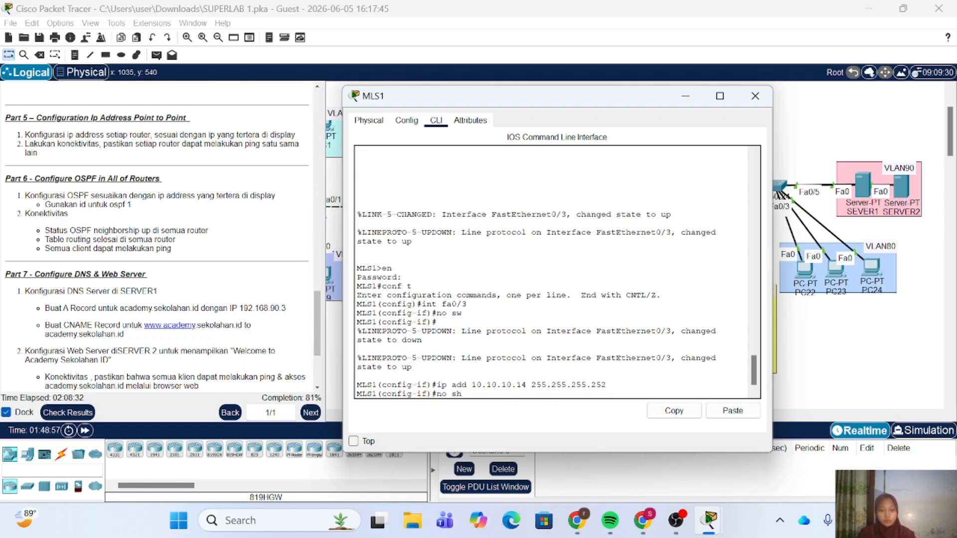
{"action": "key", "text": "Return"}
{"action": "key", "text": "Return"}
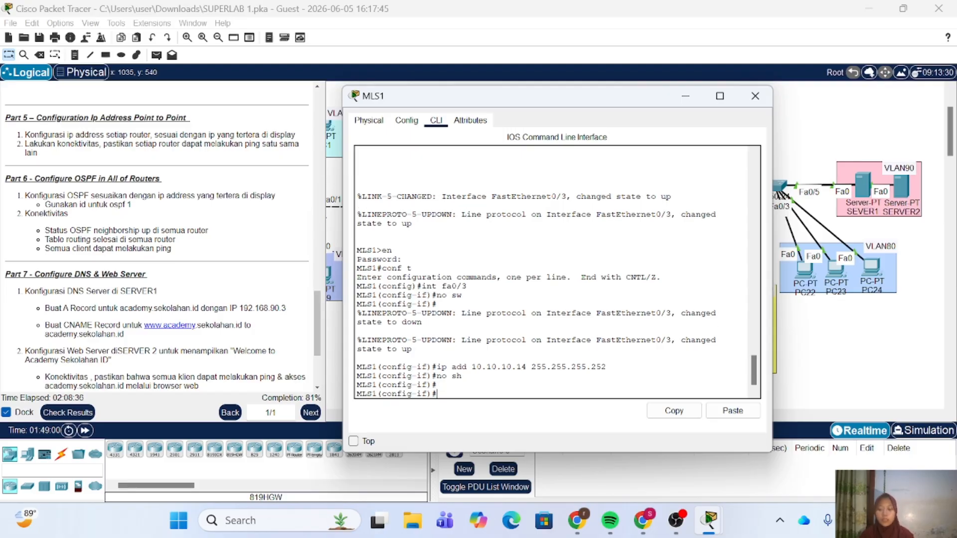
{"action": "left_click", "coordinate": [755, 96]}
Step: In the command line of MLS2, authenticate with the enable password and turn fa0/6 into a routed port by disabling switchport mode
{"action": "scroll", "coordinate": [590, 241], "scroll_direction": "left", "scroll_amount": 3}
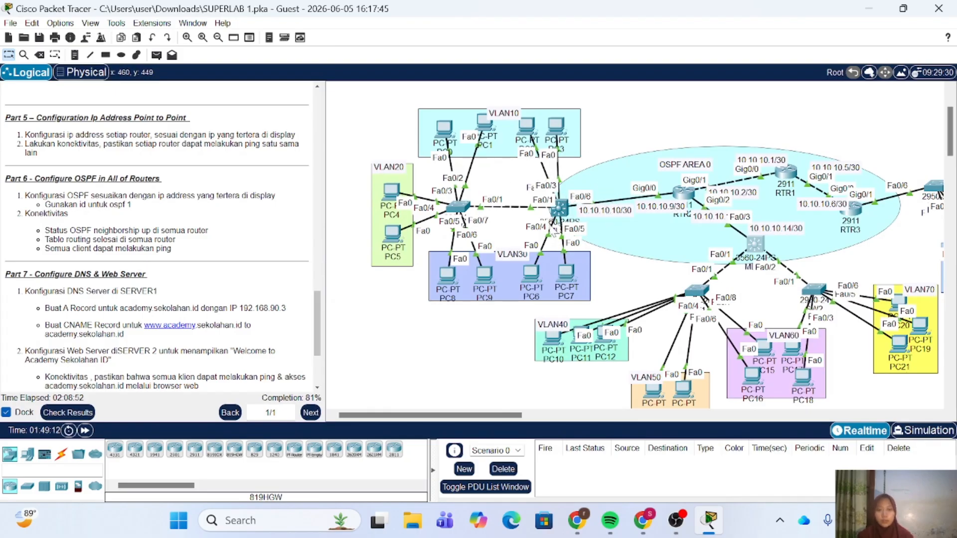
{"action": "left_click", "coordinate": [559, 208]}
{"action": "key", "text": "Return"}
{"action": "type", "text": "conf t"}
{"action": "key", "text": "Return"}
{"action": "key", "text": "Return"}
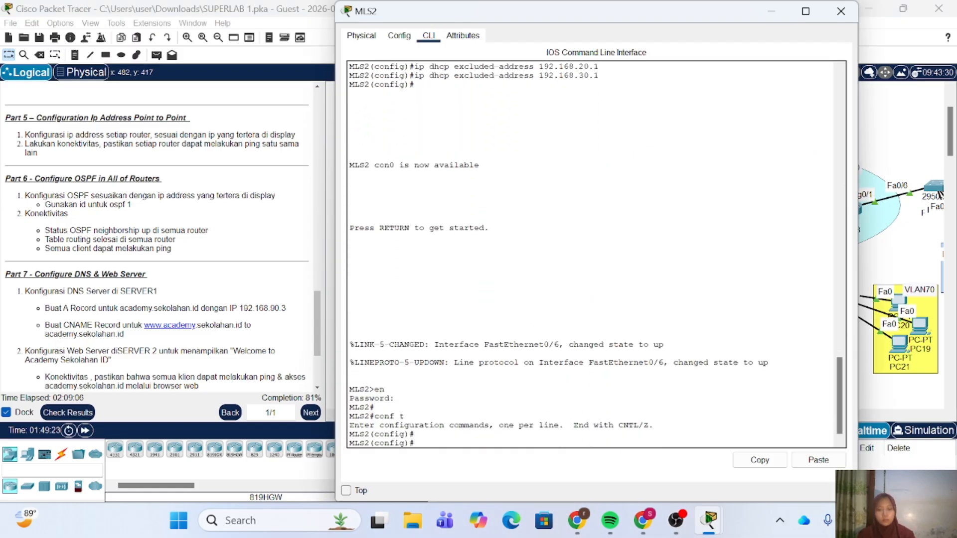
{"action": "type", "text": "int fa0/6"}
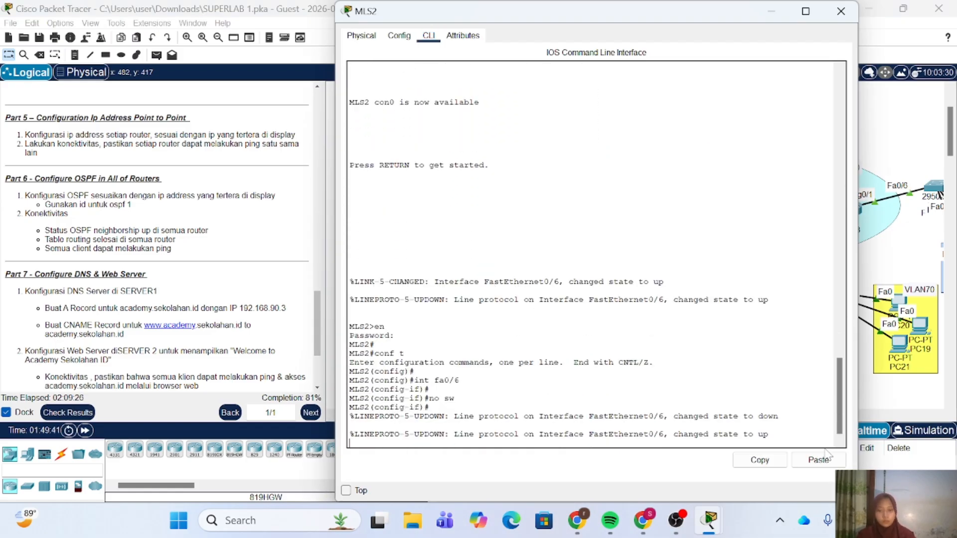
Step: Assign 10.10.10.10 with mask 255.255.255.252 to MLS2's fa0/6, enable the interface and close the MLS2 window
{"action": "type", "text": "ip add 10.10.10.10 255.255.255.252"}
{"action": "key", "text": "Return"}
{"action": "type", "text": "no sh"}
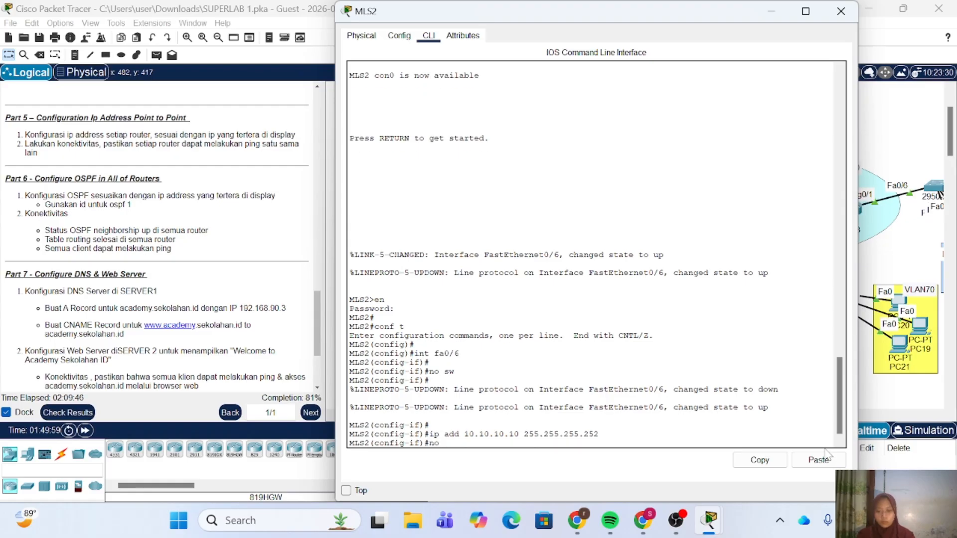
{"action": "key", "text": "Return"}
{"action": "key", "text": "Return"}
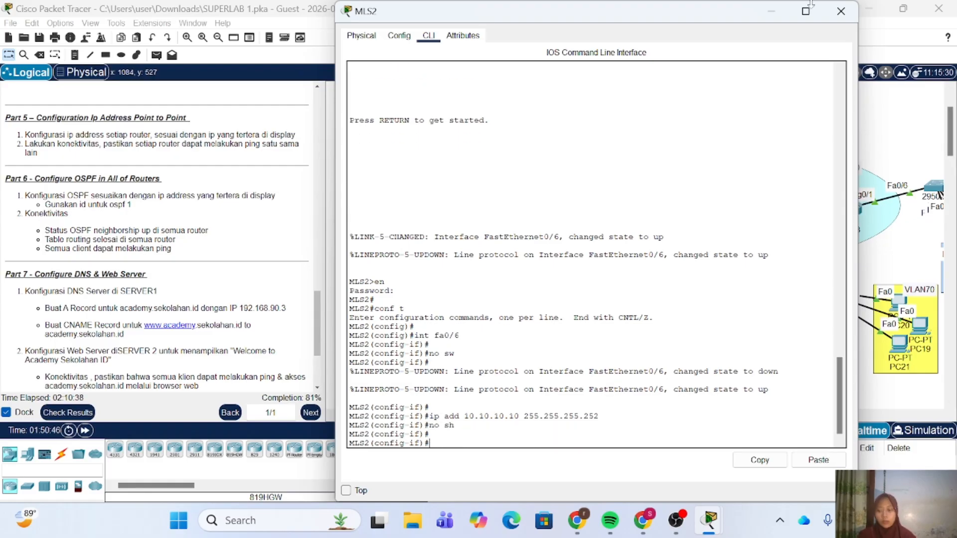
{"action": "left_click", "coordinate": [846, 20]}
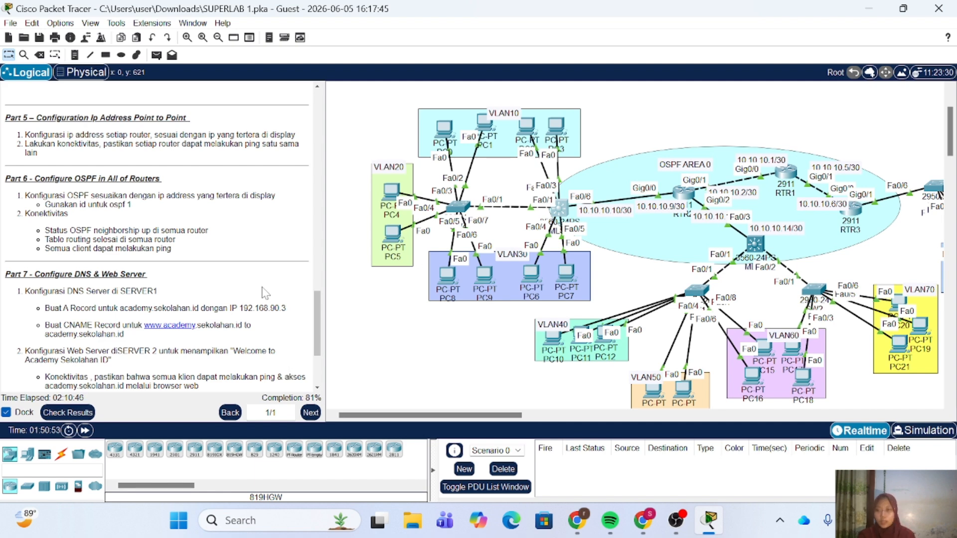
Step: Open RTR3's command line, authenticate with the enable password and enter global configuration mode
{"action": "scroll", "coordinate": [163, 242], "scroll_direction": "down", "scroll_amount": 2}
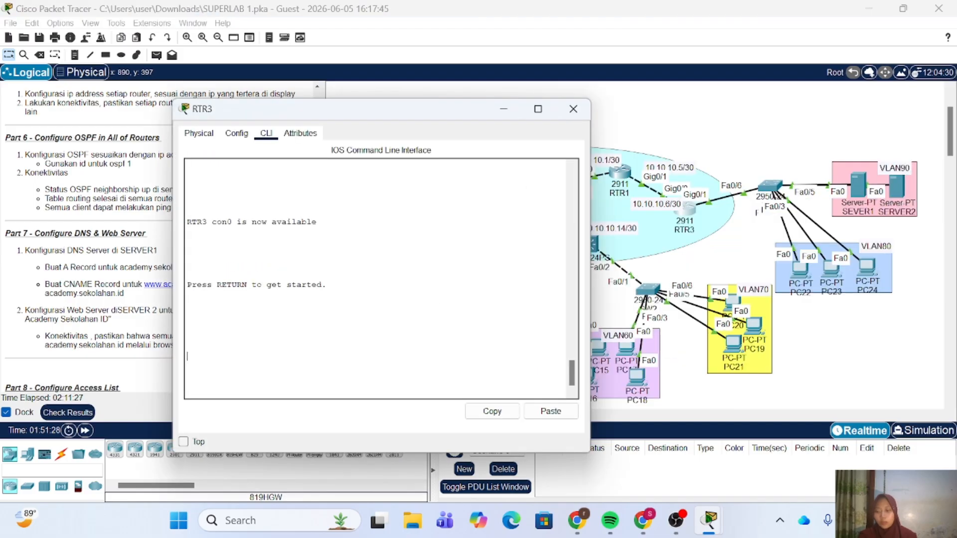
{"action": "key", "text": "Return"}
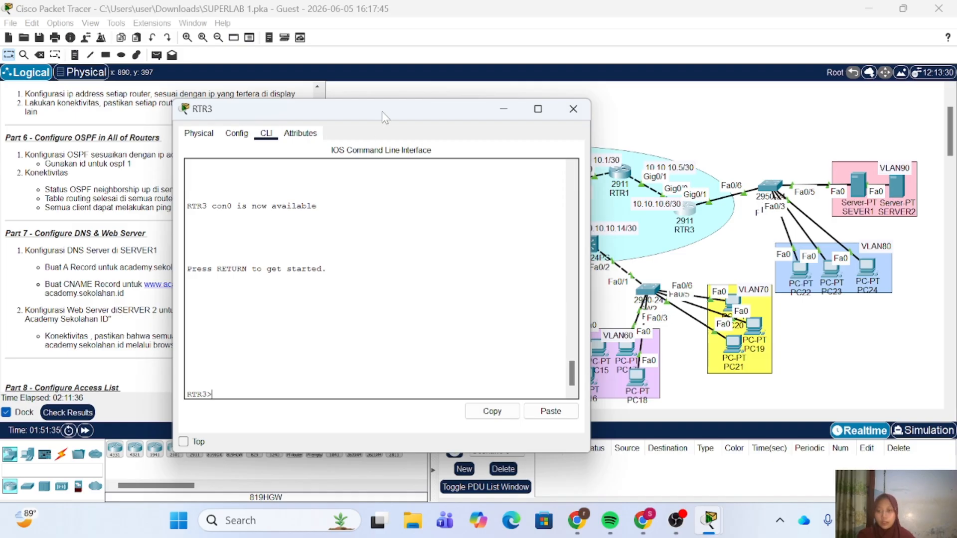
{"action": "left_click_drag", "start_coordinate": [384, 117], "coordinate": [445, 116]}
{"action": "scroll", "coordinate": [811, 271], "scroll_direction": "left", "scroll_amount": 5}
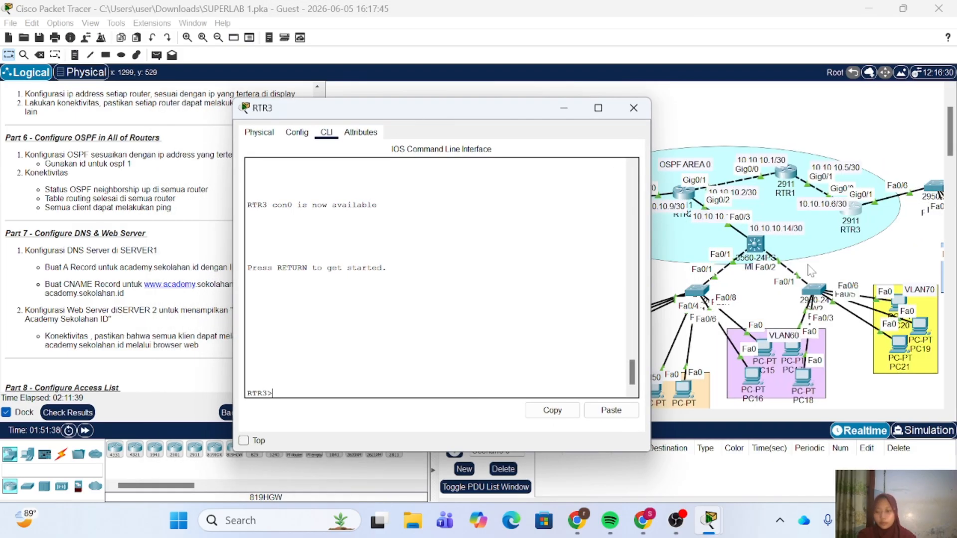
{"action": "type", "text": "en"}
{"action": "key", "text": "Return"}
{"action": "key", "text": "Return"}
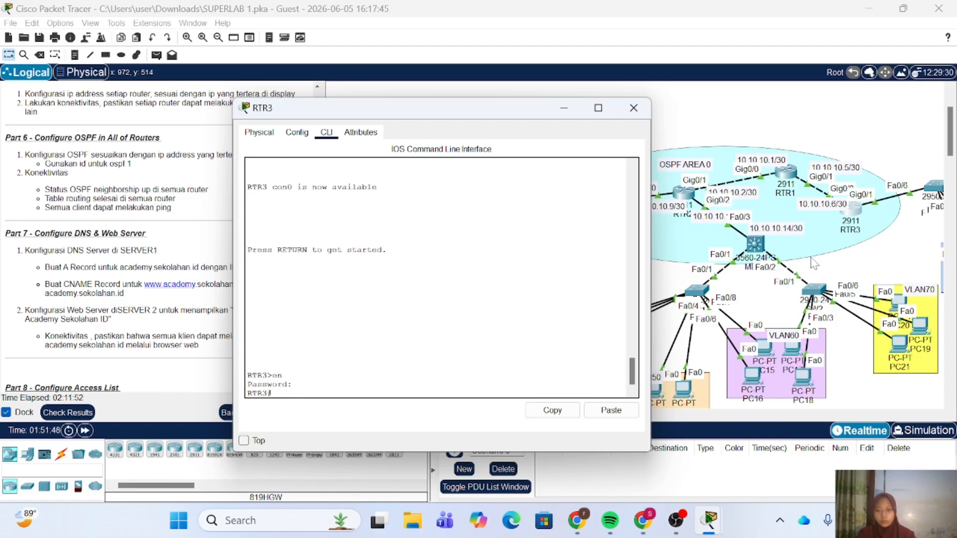
{"action": "type", "text": "conf t"}
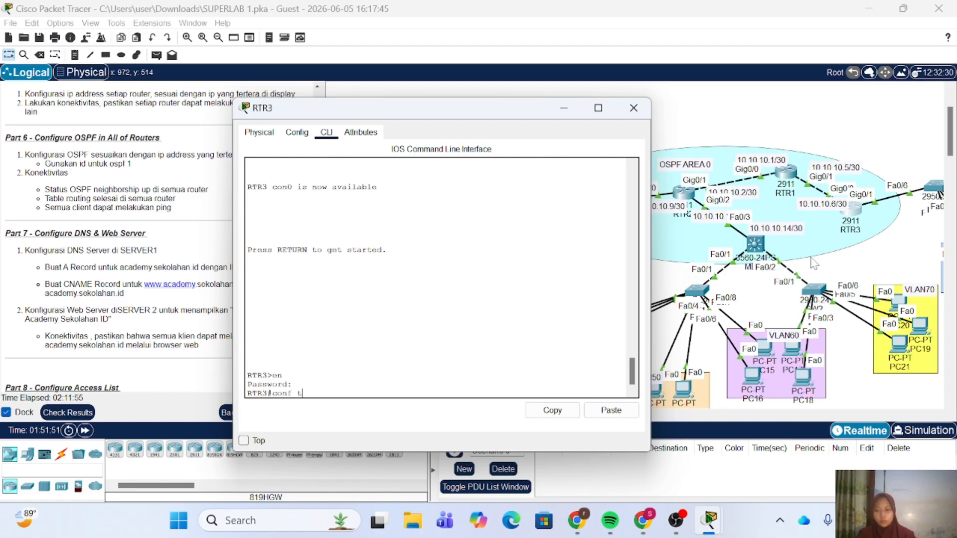
{"action": "key", "text": "Return"}
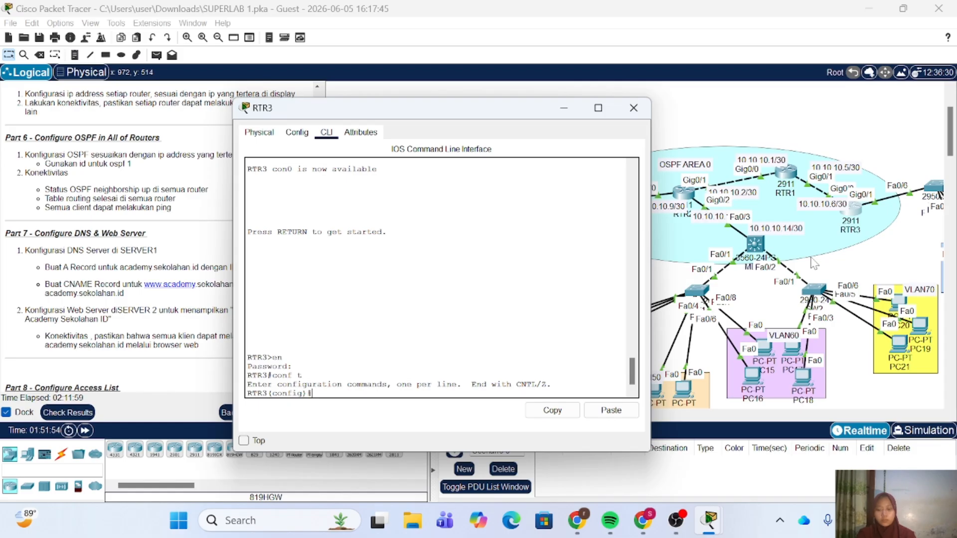
Step: Start OSPF routing process 1 on RTR3
{"action": "type", "text": "router o"}
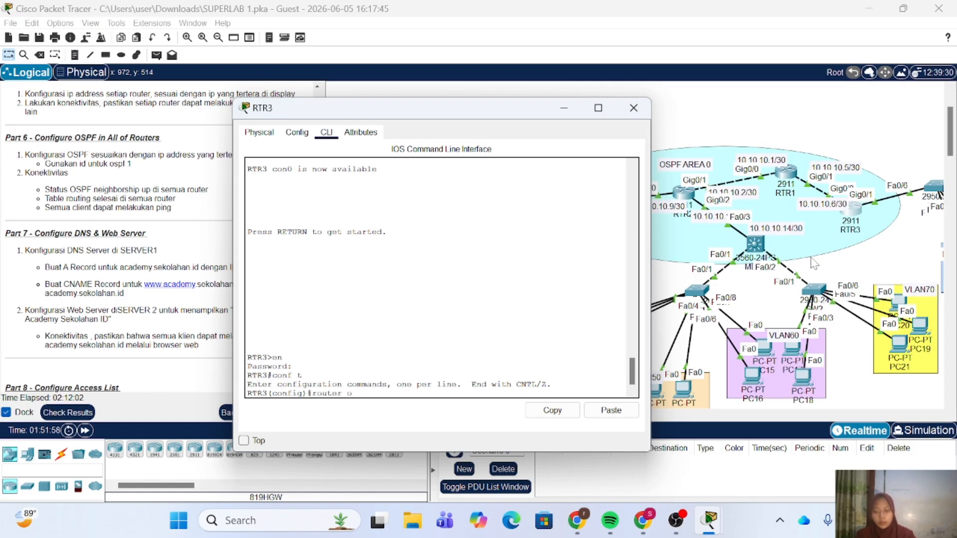
{"action": "type", "text": "spf "}
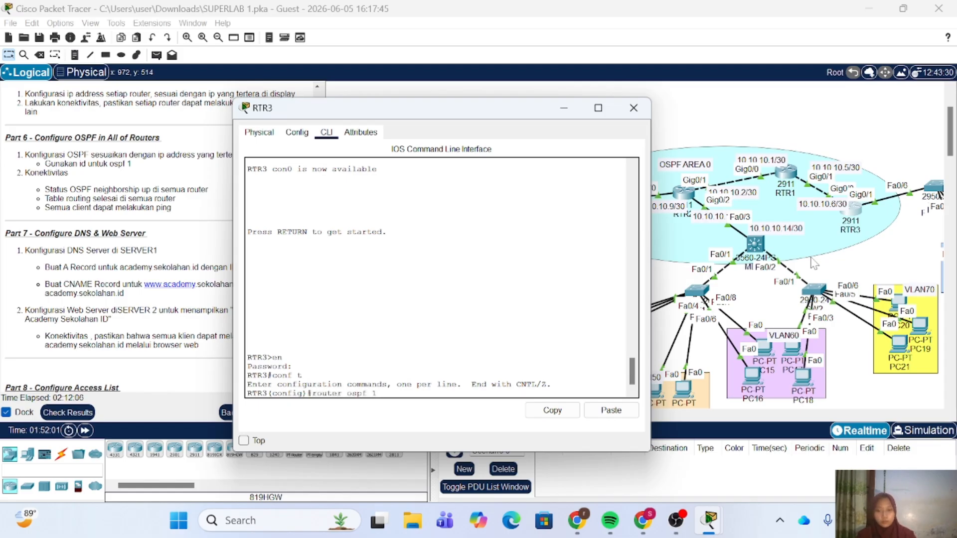
{"action": "type", "text": "1"}
{"action": "key", "text": "Return"}
{"action": "key", "text": "Return"}
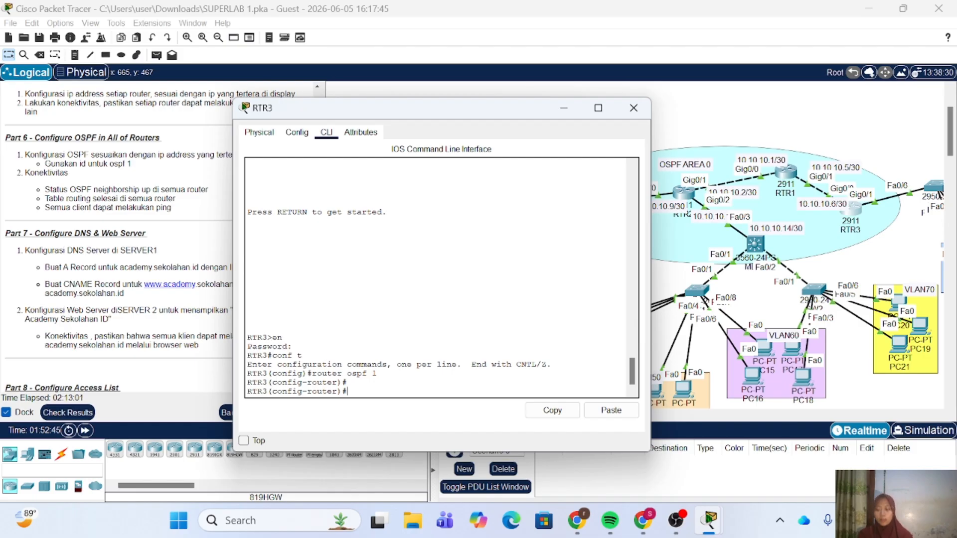
Step: Advertise network 10.10.10.4 with wildcard mask 0.0.0.3 in area 0 of RTR3's OSPF process
{"action": "type", "text": "net"}
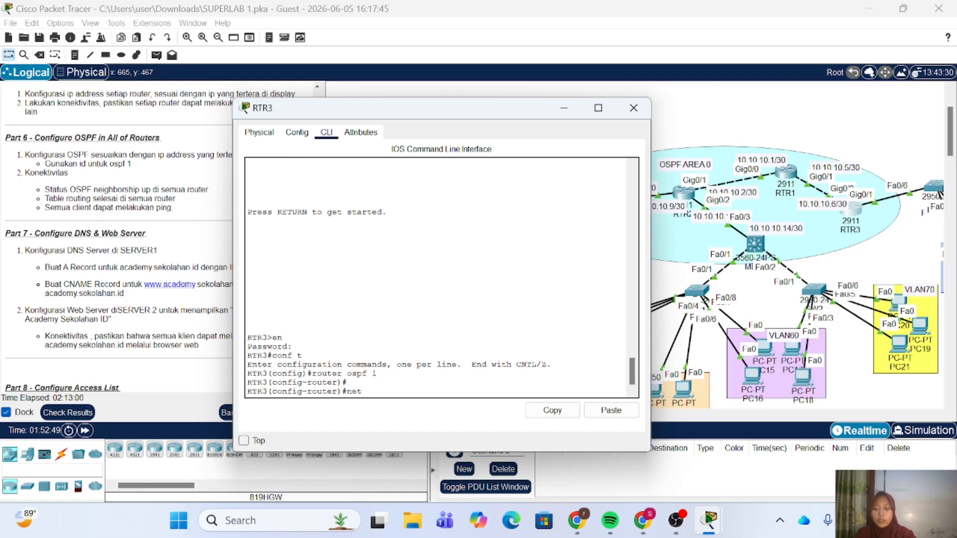
{"action": "type", "text": "w 10.10."}
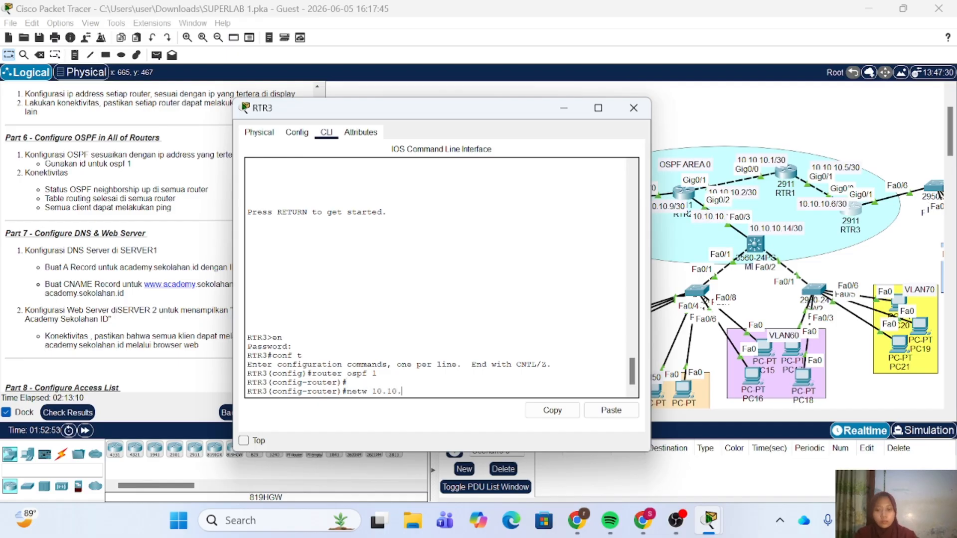
{"action": "type", "text": "10.4"}
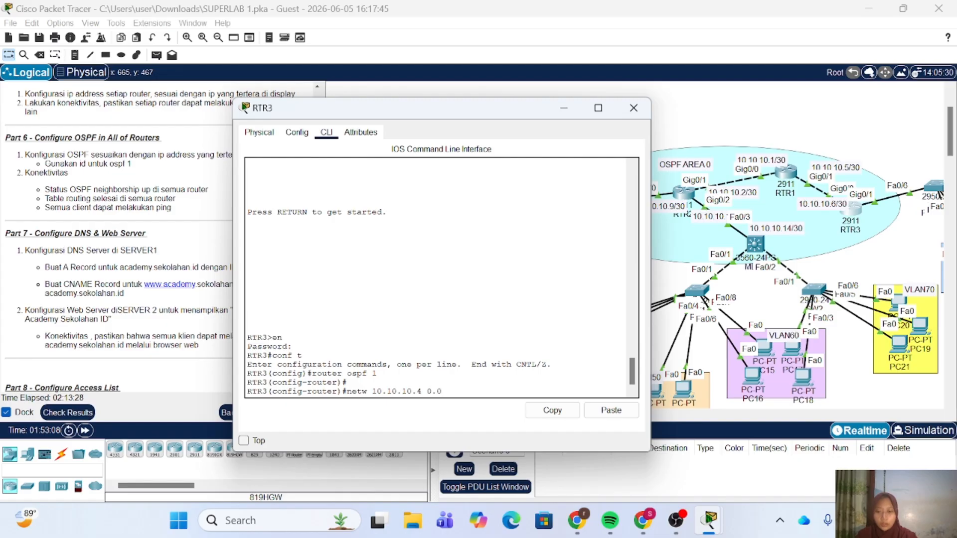
{"action": "type", "text": "0.0.0.0"}
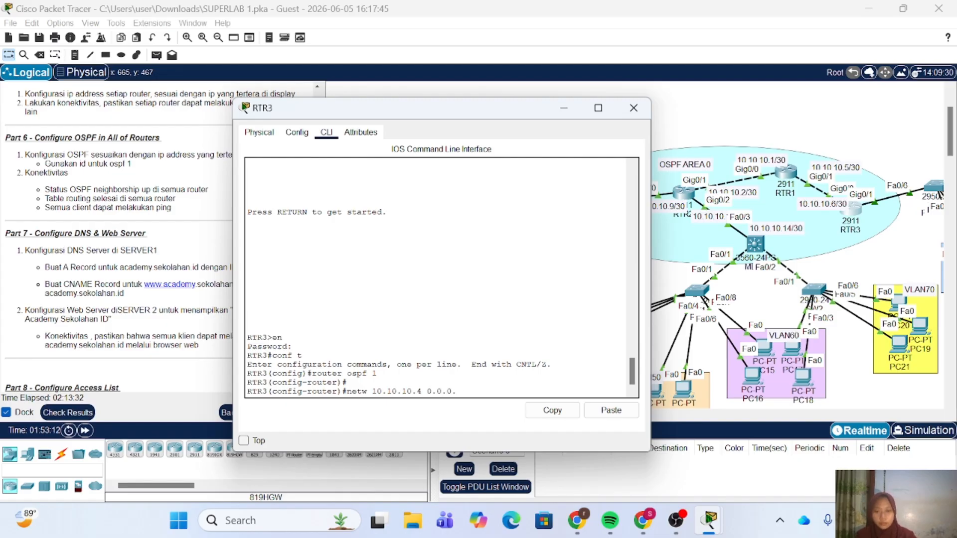
{"action": "key", "text": "BackSpace"}
{"action": "type", "text": "3"}
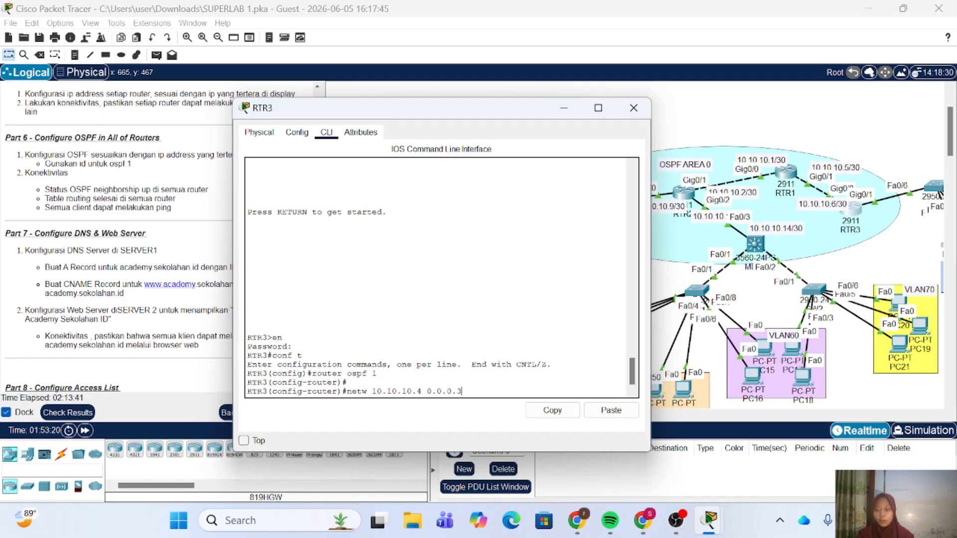
{"action": "type", "text": " area"}
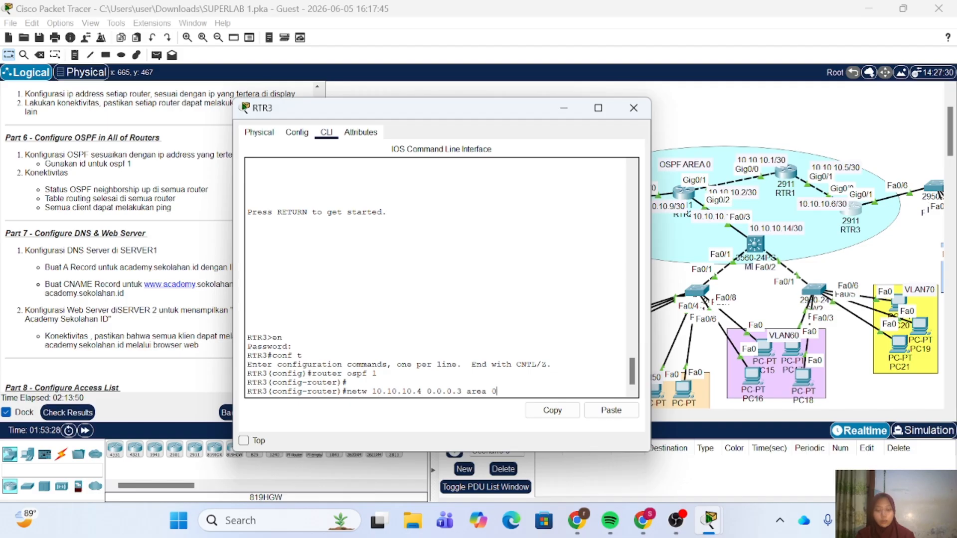
{"action": "type", "text": " 0"}
{"action": "key", "text": "Return"}
{"action": "key", "text": "Return"}
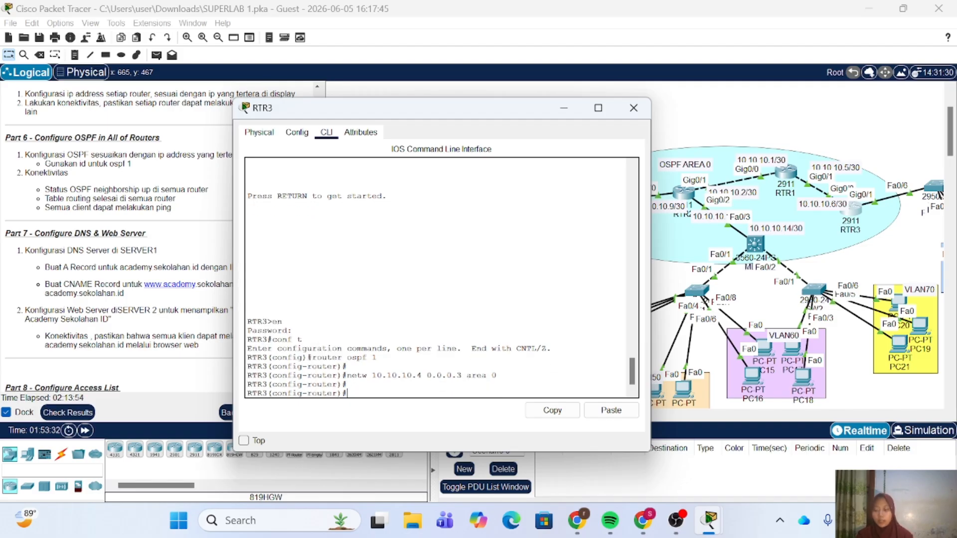
Step: Advertise the VLAN80 network 192.168.80.0 with wildcard mask 0.0.0.255 in area 0 of RTR3's OSPF process
{"action": "scroll", "coordinate": [854, 292], "scroll_direction": "right", "scroll_amount": 5}
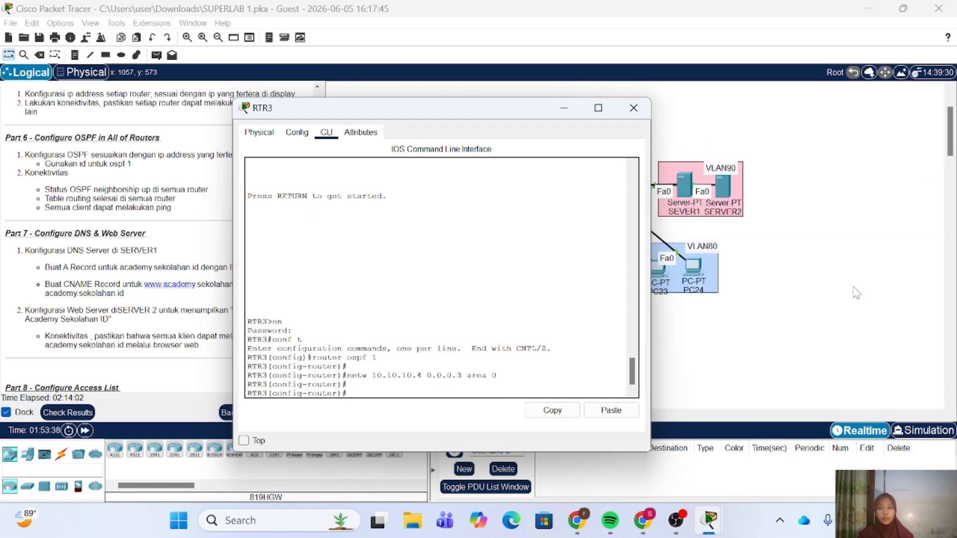
{"action": "scroll", "coordinate": [877, 266], "scroll_direction": "left", "scroll_amount": 1}
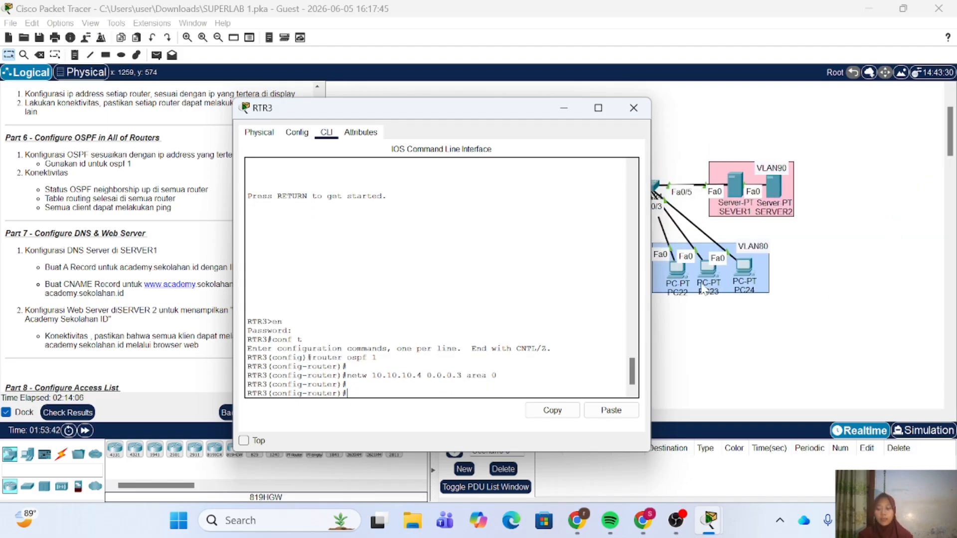
{"action": "scroll", "coordinate": [703, 290], "scroll_direction": "left", "scroll_amount": 2}
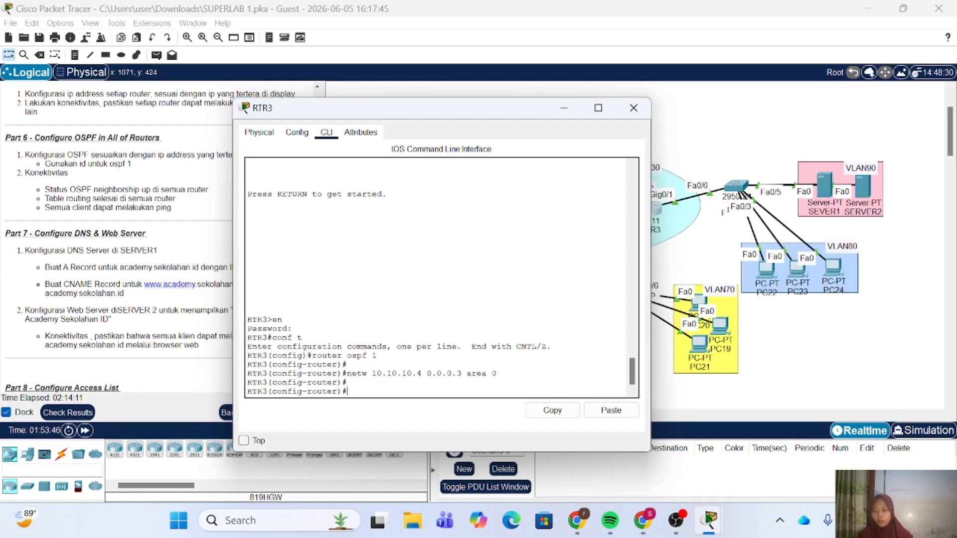
{"action": "key", "text": "Up"}
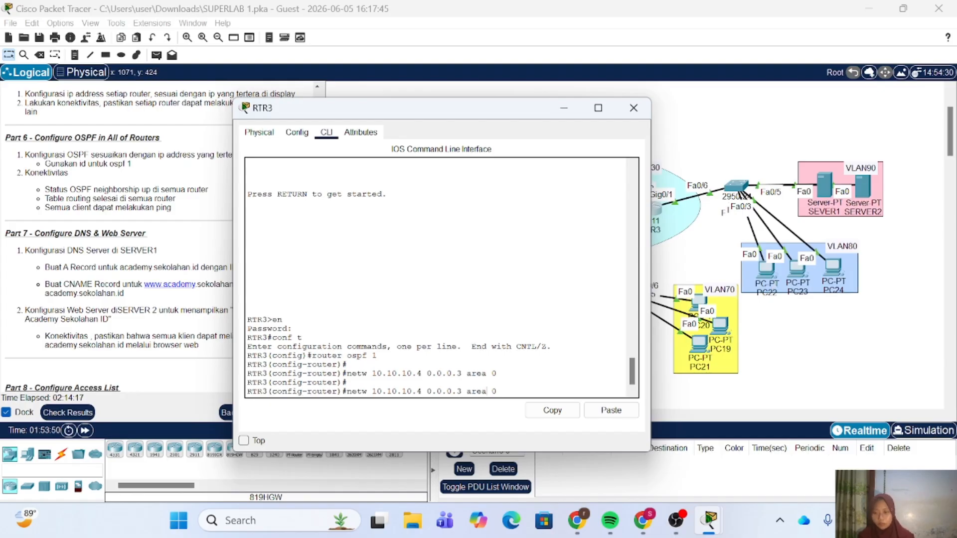
{"action": "key", "text": "BackSpace"}
{"action": "key", "text": "BackSpace"}
{"action": "key", "text": "BackSpace"}
{"action": "key", "text": "BackSpace"}
{"action": "key", "text": "BackSpace"}
{"action": "key", "text": "BackSpace"}
{"action": "key", "text": "BackSpace"}
{"action": "key", "text": "BackSpace"}
{"action": "key", "text": "BackSpace"}
{"action": "key", "text": "BackSpace"}
{"action": "key", "text": "BackSpace"}
{"action": "key", "text": "BackSpace"}
{"action": "key", "text": "BackSpace"}
{"action": "key", "text": "BackSpace"}
{"action": "key", "text": "BackSpace"}
{"action": "key", "text": "BackSpace"}
{"action": "key", "text": "BackSpace"}
{"action": "key", "text": "BackSpace"}
{"action": "key", "text": "BackSpace"}
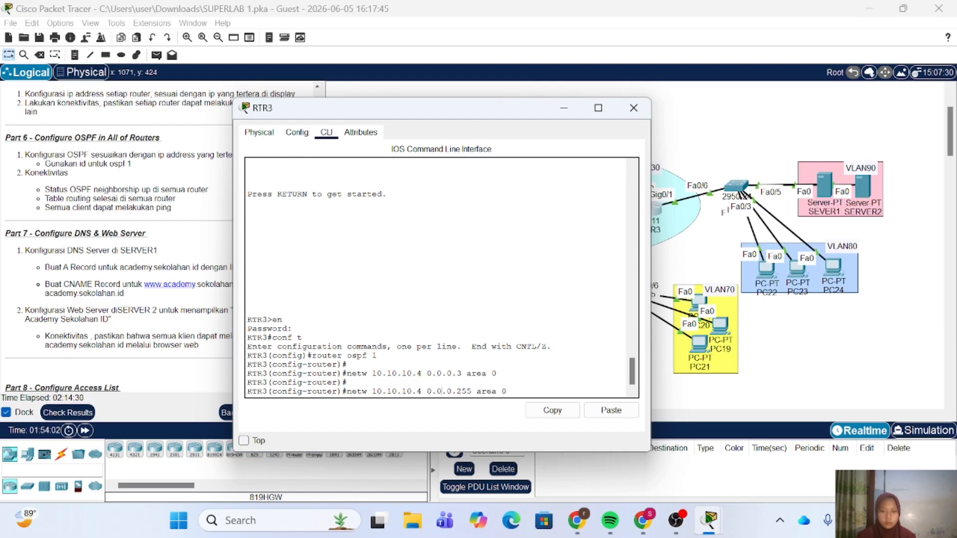
{"action": "type", "text": "192.168.00.0 0.0.0.255"}
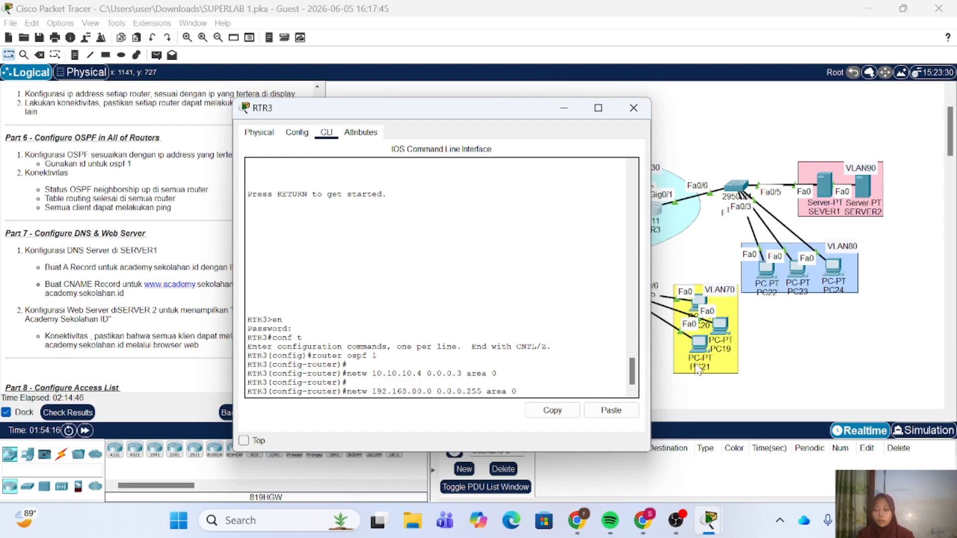
{"action": "key", "text": "Return"}
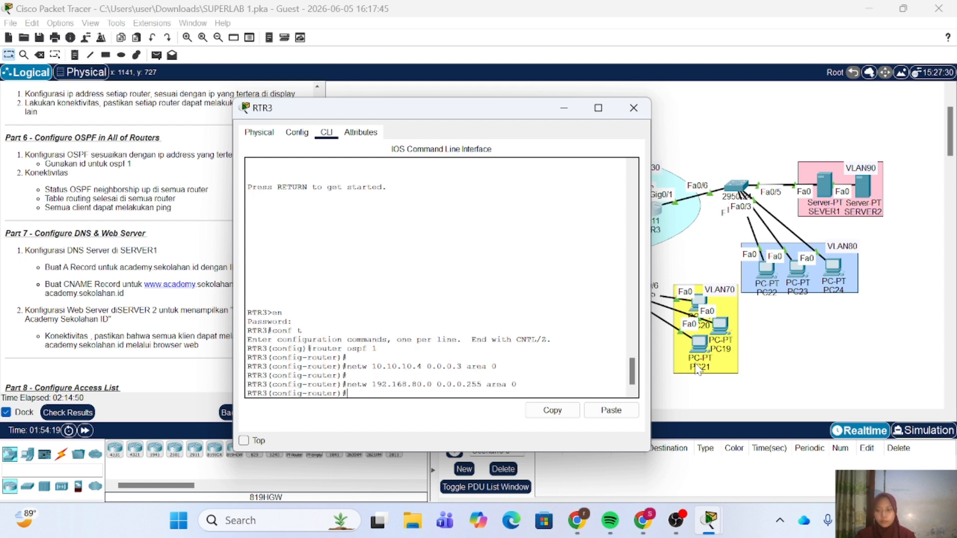
Step: Advertise the VLAN90 network 192.168.90.0 with wildcard mask 0.0.0.255 in area 0 of RTR3's OSPF process and close RTR3's window
{"action": "key", "text": "Up"}
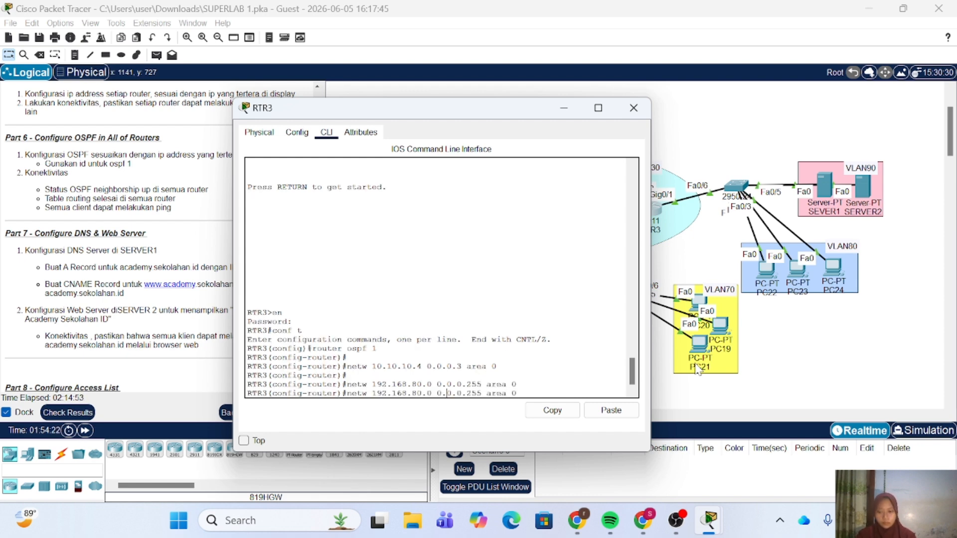
{"action": "key", "text": "Return"}
{"action": "key", "text": "Return"}
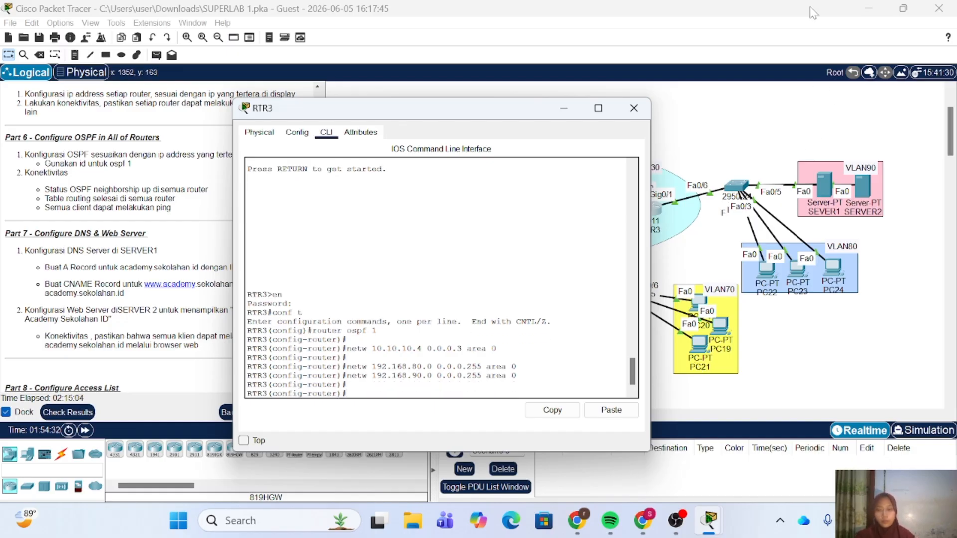
{"action": "left_click", "coordinate": [632, 112]}
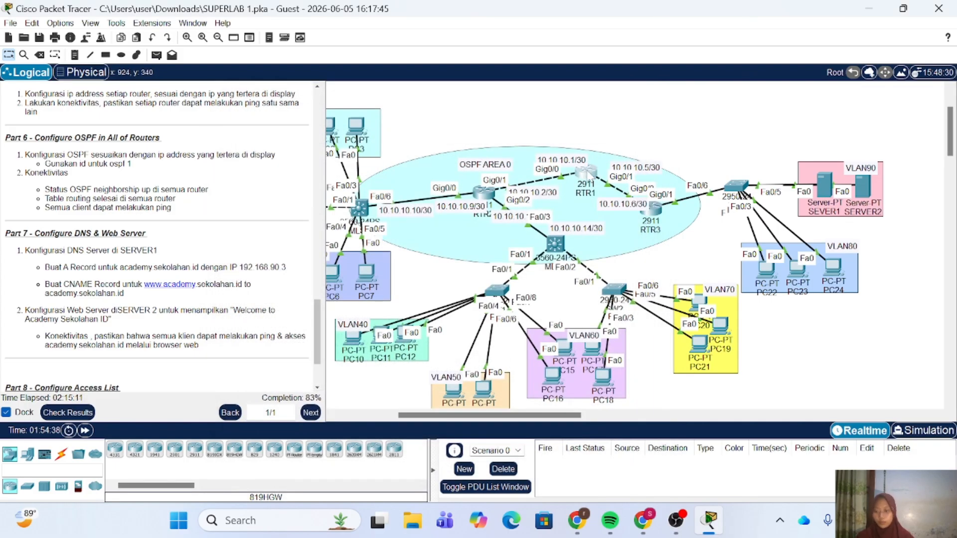
Step: Open RTR1's command line, authenticate with the enable password and enter global configuration mode
{"action": "left_click", "coordinate": [586, 171]}
{"action": "key", "text": "Return"}
{"action": "type", "text": "en"}
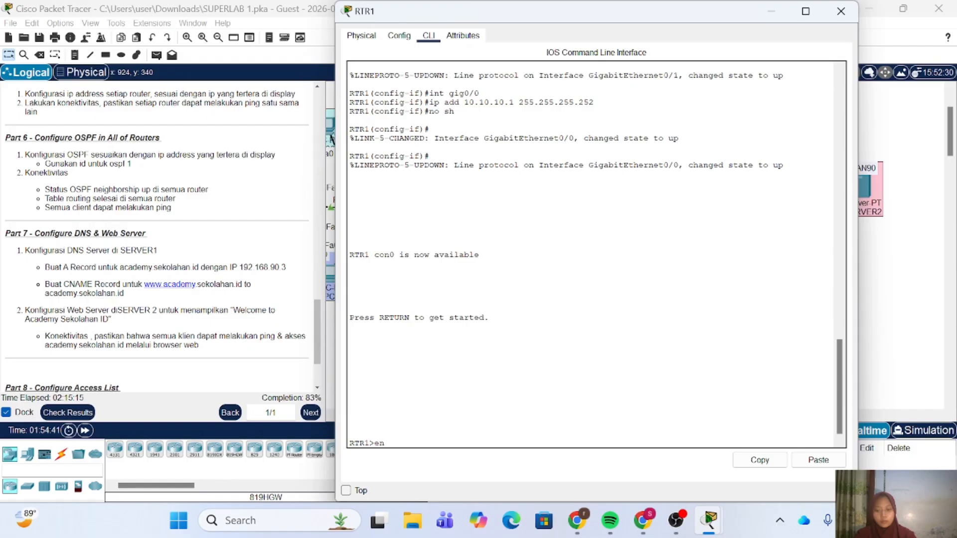
{"action": "key", "text": "Return"}
{"action": "key", "text": "Return"}
{"action": "type", "text": "conf"}
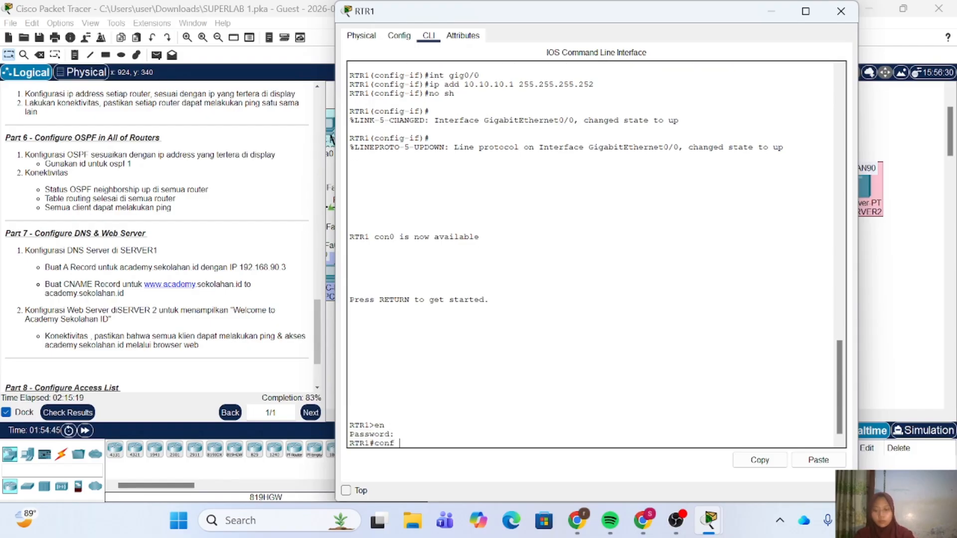
{"action": "type", "text": " t"}
{"action": "key", "text": "Return"}
{"action": "key", "text": "Return"}
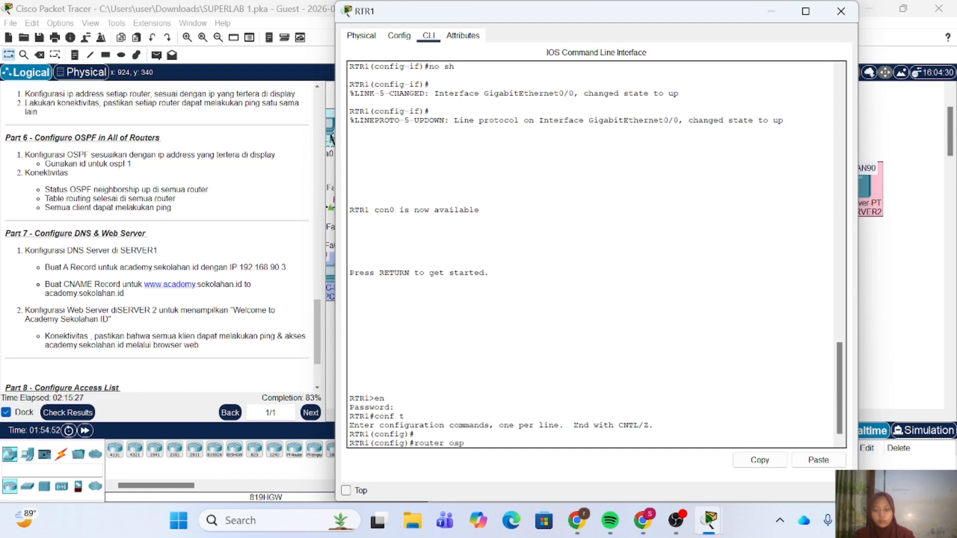
Step: Start OSPF routing process 1 on RTR1 and begin a network statement for 10.10.10.4
{"action": "type", "text": "router ospf 1"}
{"action": "key", "text": "Return"}
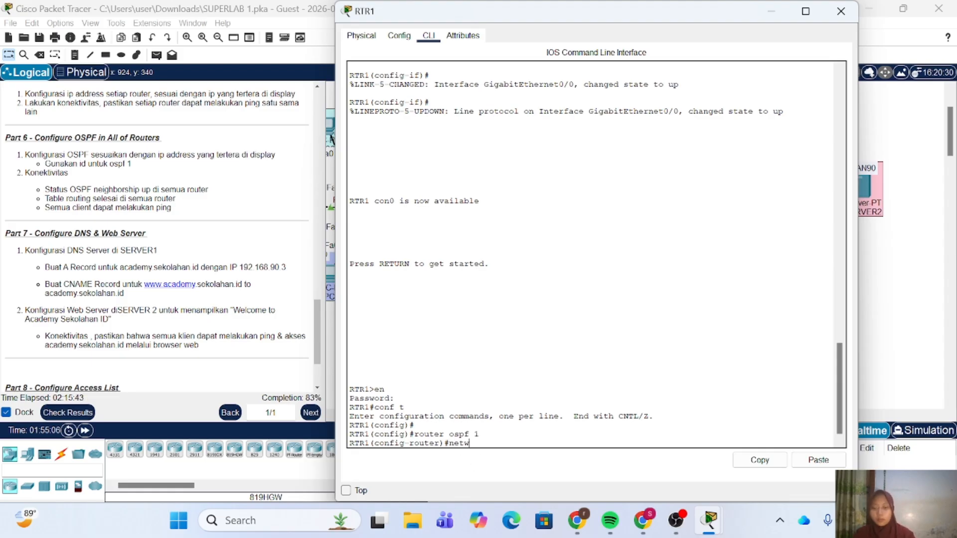
{"action": "type", "text": "netw 10.10.10.4"}
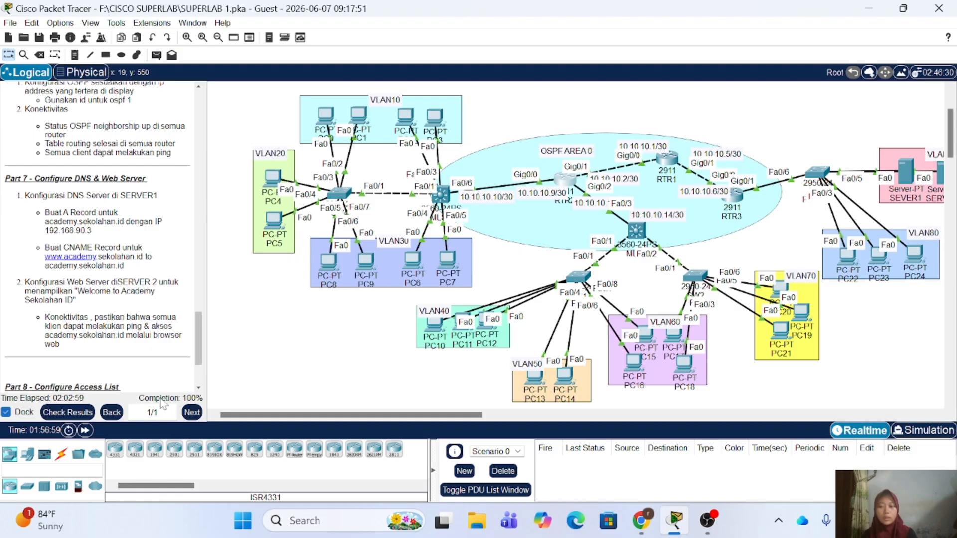
Step: Check the activity results, examine the connectivity tests and the full list of assessment items from MLS1 to SW4, and return to the topology
{"action": "left_click", "coordinate": [60, 417]}
{"action": "left_click", "coordinate": [212, 84]}
{"action": "left_click", "coordinate": [132, 87]}
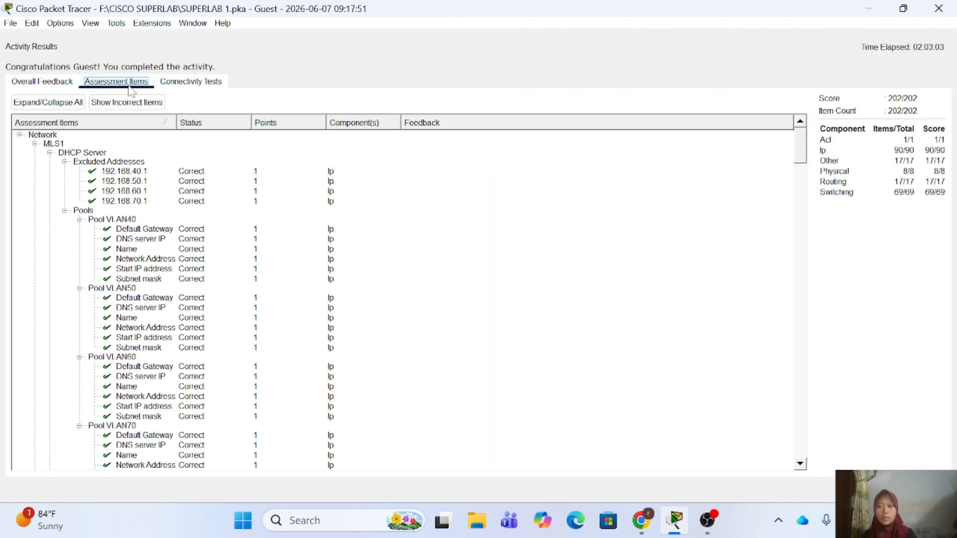
{"action": "scroll", "coordinate": [96, 306], "scroll_direction": "down", "scroll_amount": 4}
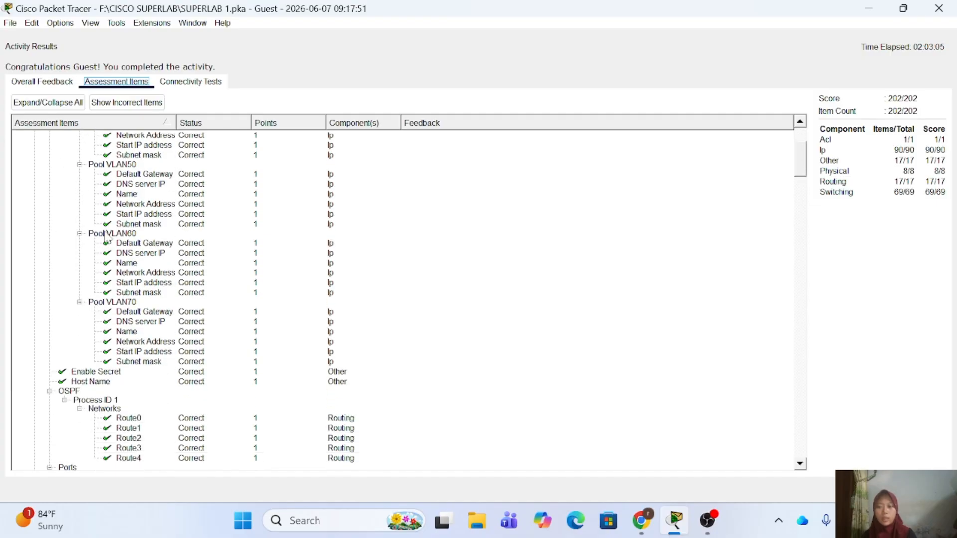
{"action": "scroll", "coordinate": [105, 238], "scroll_direction": "down", "scroll_amount": 15}
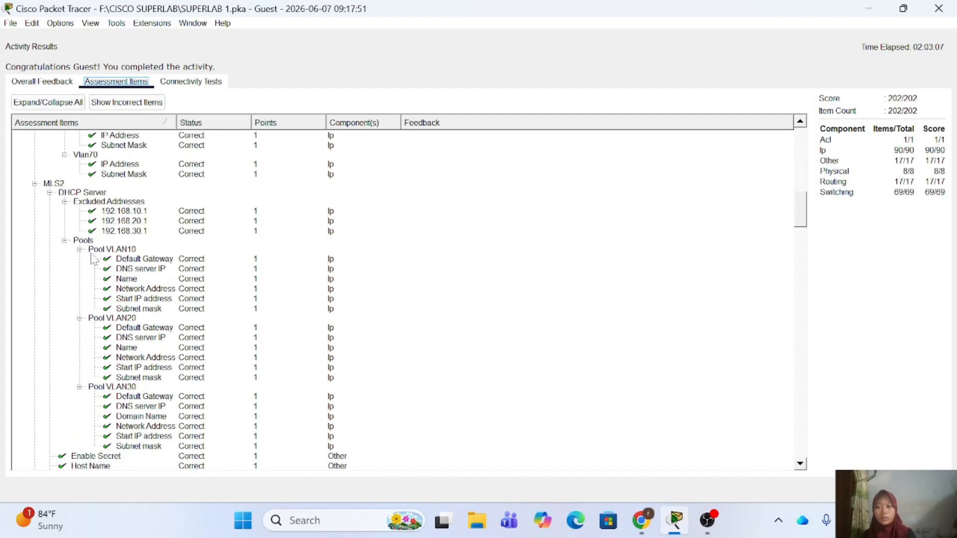
{"action": "scroll", "coordinate": [95, 259], "scroll_direction": "down", "scroll_amount": 20}
{"action": "scroll", "coordinate": [410, 265], "scroll_direction": "down", "scroll_amount": 9}
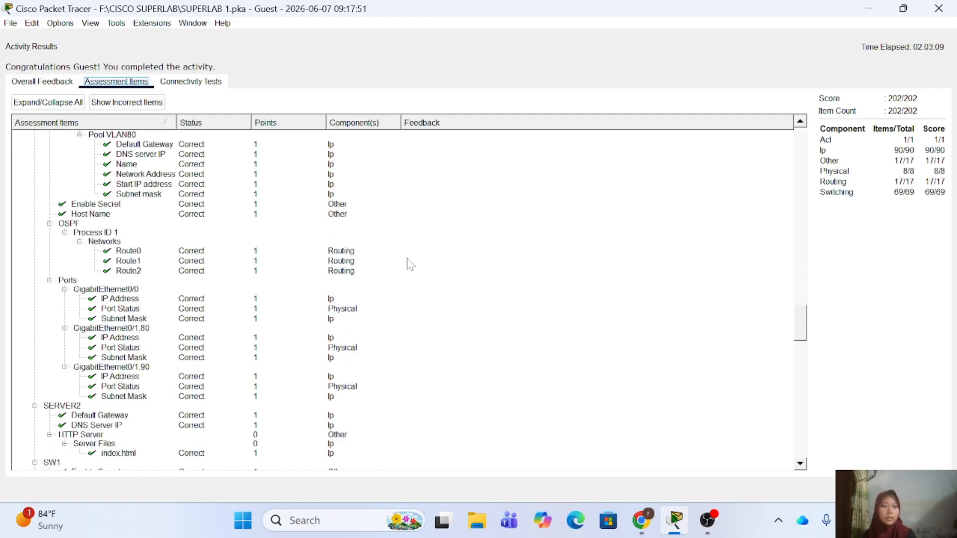
{"action": "scroll", "coordinate": [411, 265], "scroll_direction": "down", "scroll_amount": 11}
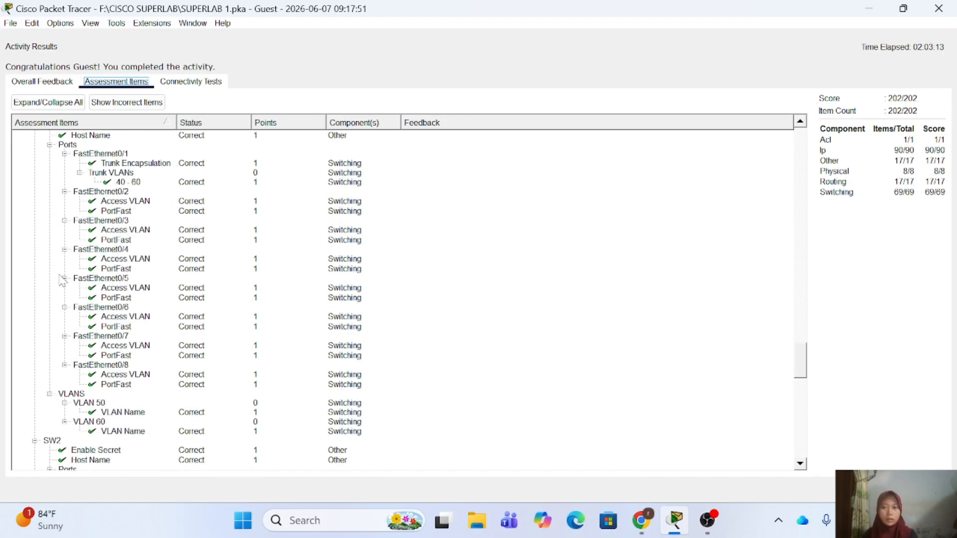
{"action": "scroll", "coordinate": [62, 280], "scroll_direction": "down", "scroll_amount": 20}
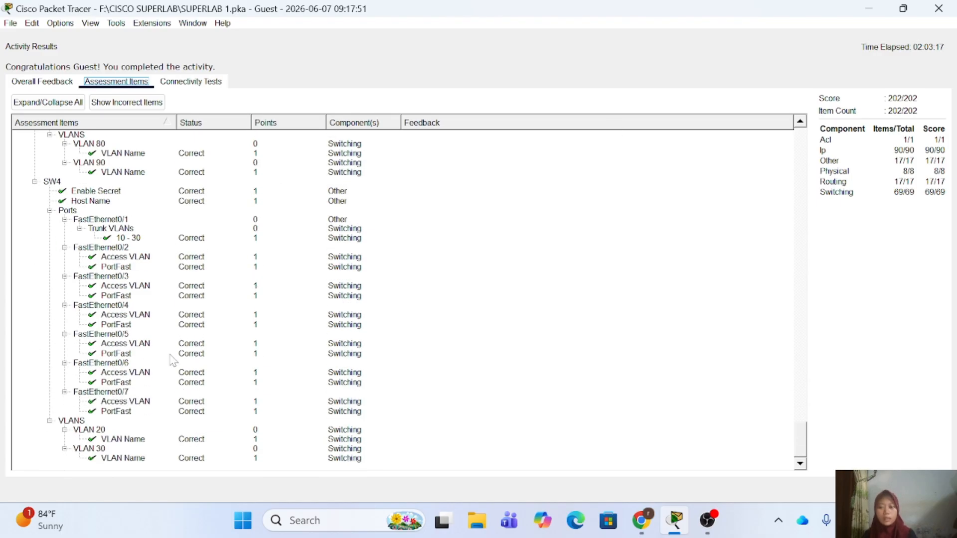
{"action": "left_click", "coordinate": [939, 8]}
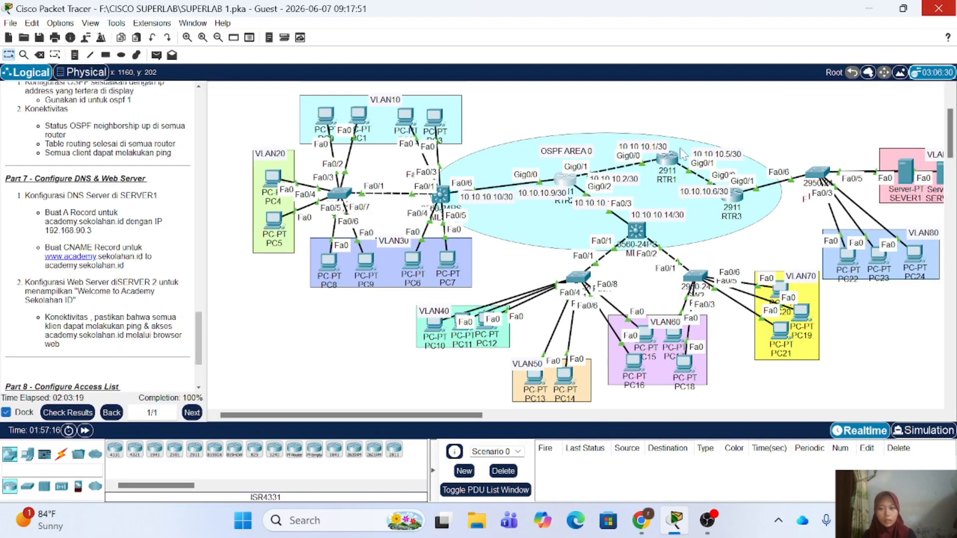